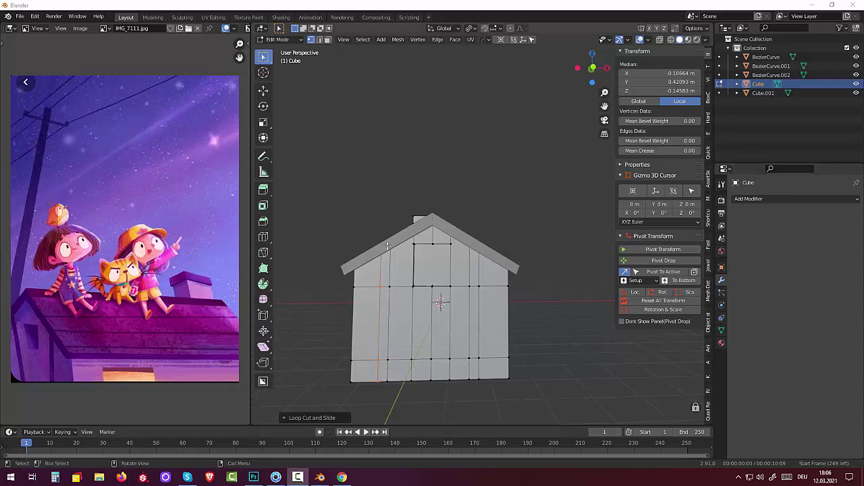
# Scale two front-wall plank-line points horizontally along X
pyautogui.keyDown('shift'); pyautogui.click(380, 287); pyautogui.keyUp('shift')
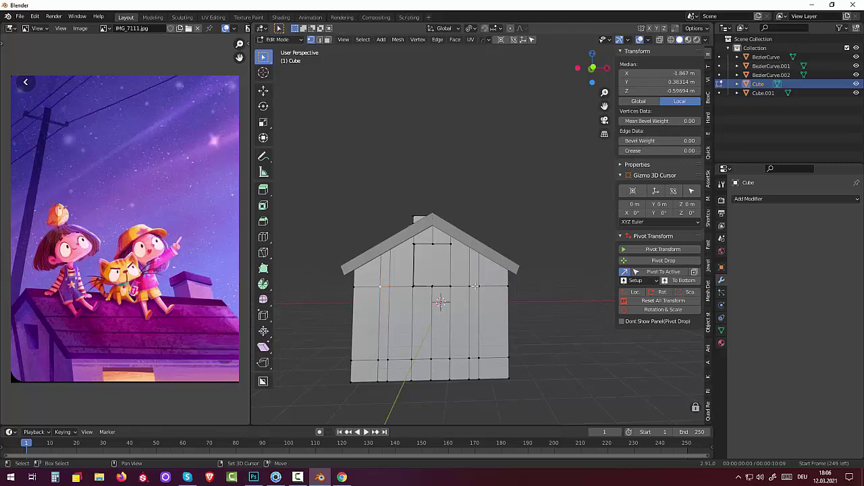
pyautogui.keyDown('shift'); pyautogui.click(475, 287); pyautogui.keyUp('shift')
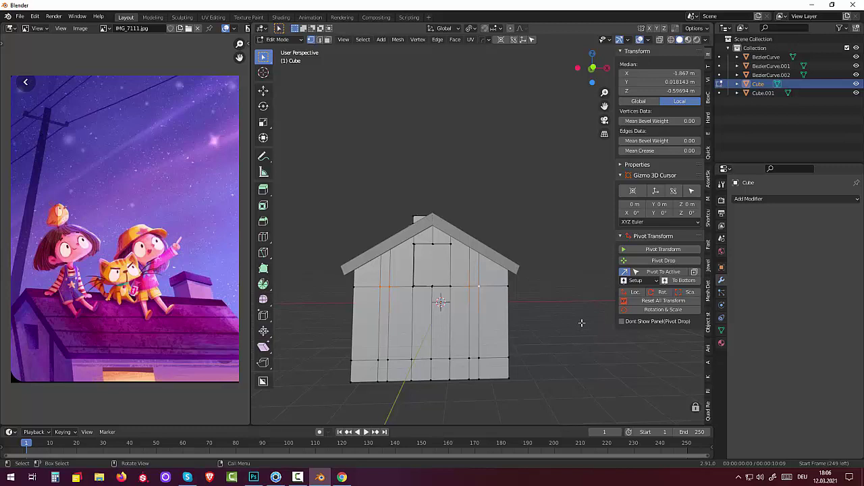
pyautogui.press('s')
pyautogui.press('x')
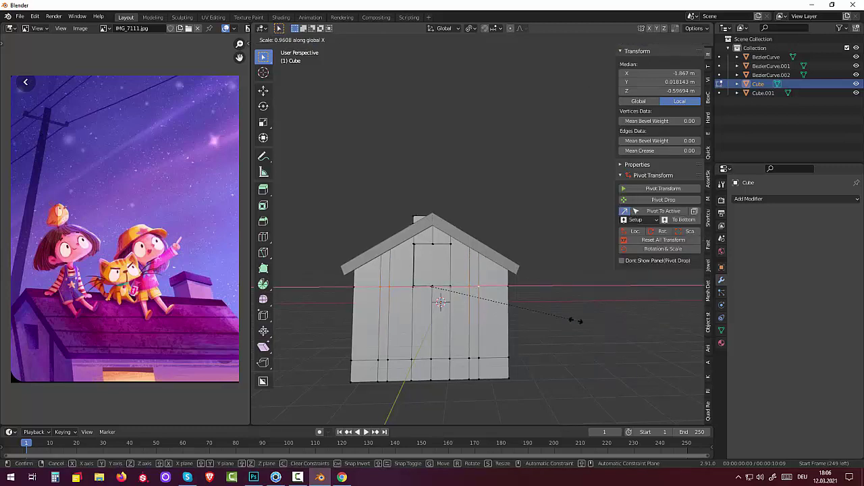
pyautogui.click(575, 321)
# Reselect a pair of plank-line points and scale them horizontally along X again
pyautogui.hotkey('alt', 'a')
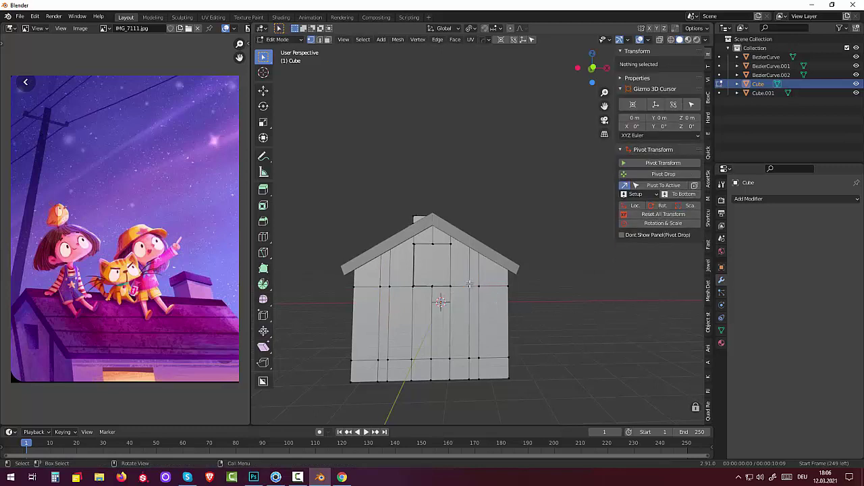
pyautogui.click(469, 287)
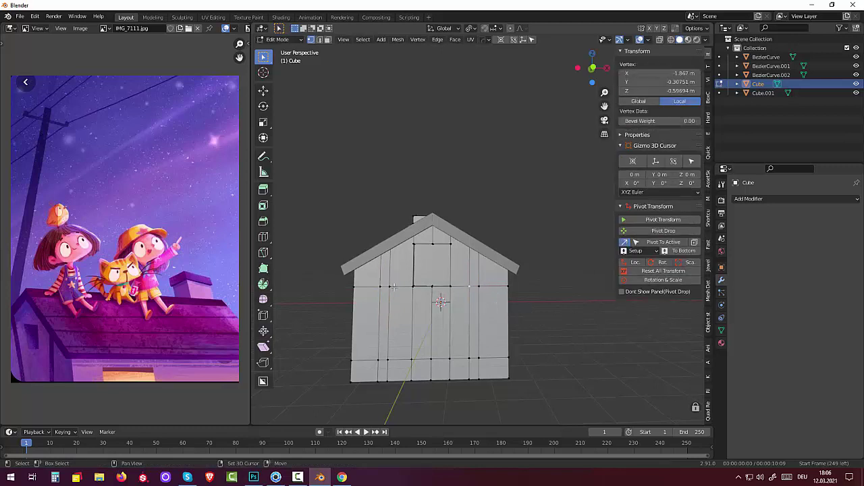
pyautogui.keyDown('shift'); pyautogui.click(392, 287); pyautogui.keyUp('shift')
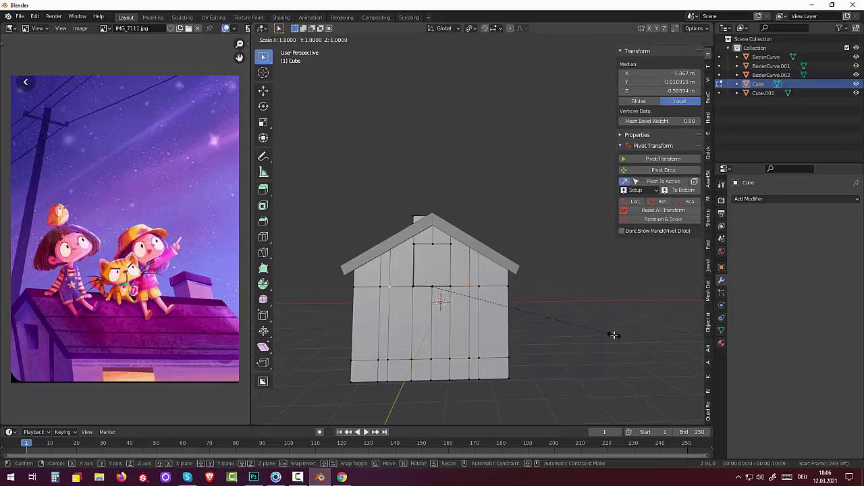
pyautogui.press('s')
pyautogui.press('x')
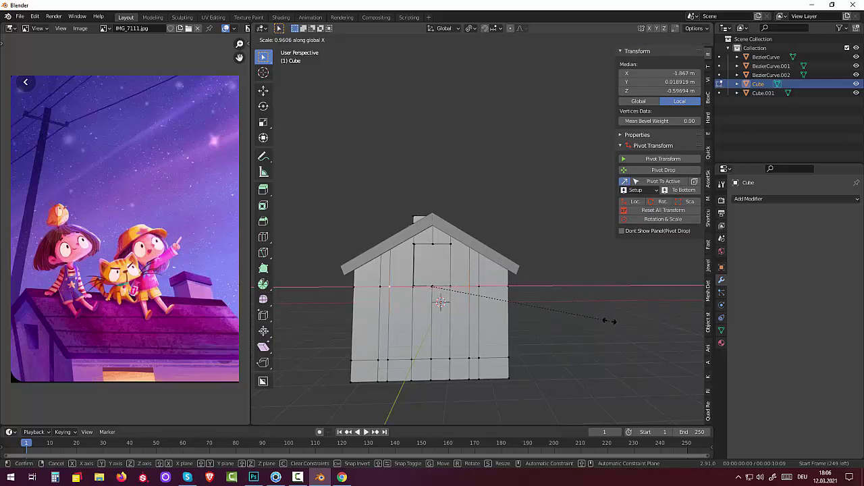
pyautogui.doubleClick(609, 321)
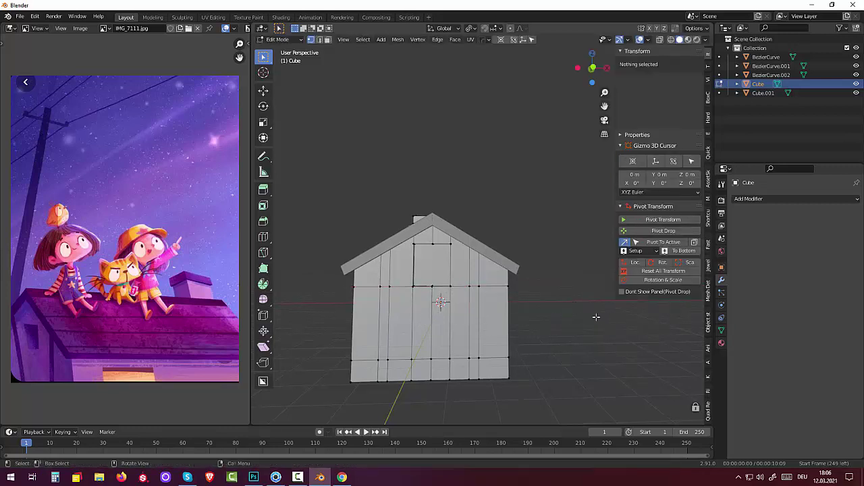
# Begin sliding a single right plank-line point sideways along X
pyautogui.click(469, 287)
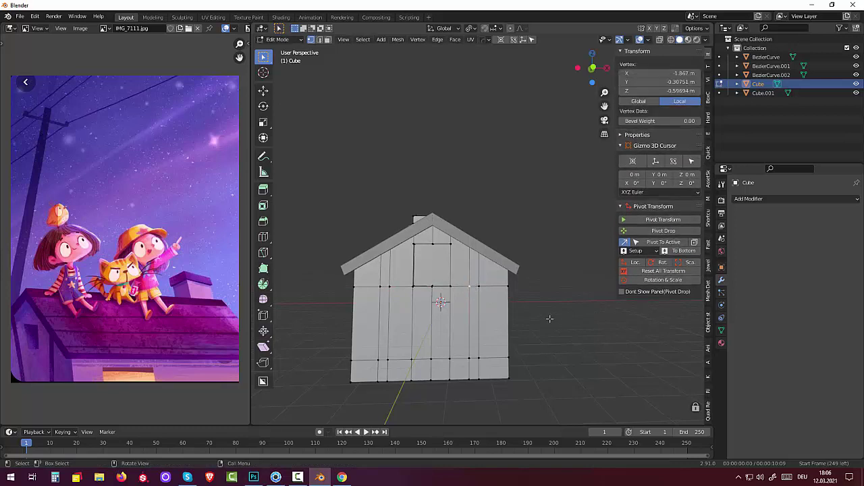
pyautogui.press('g')
pyautogui.press('x')
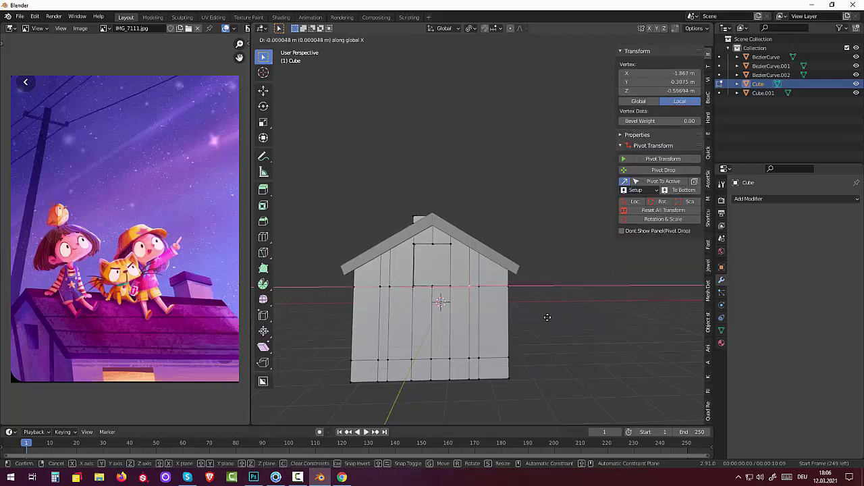
# Place the right plank point, then slide a left plank-line point sideways along X
pyautogui.click(463, 308)
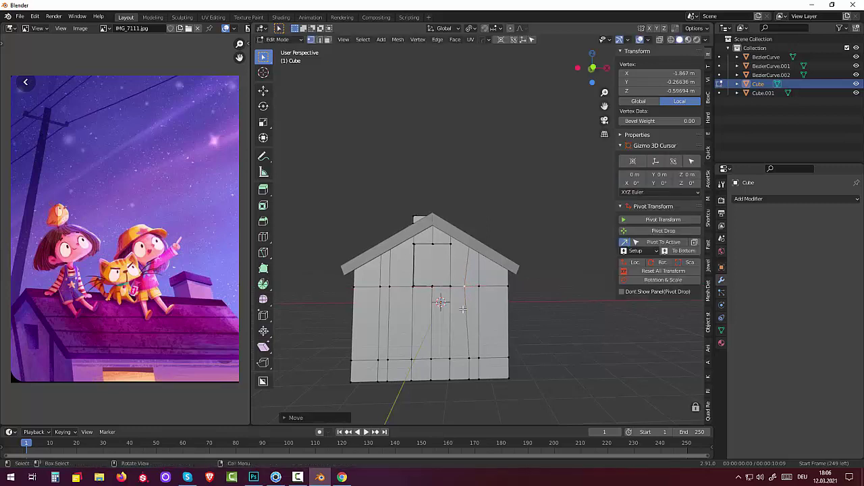
pyautogui.click(390, 287)
pyautogui.rightClick(398, 305)
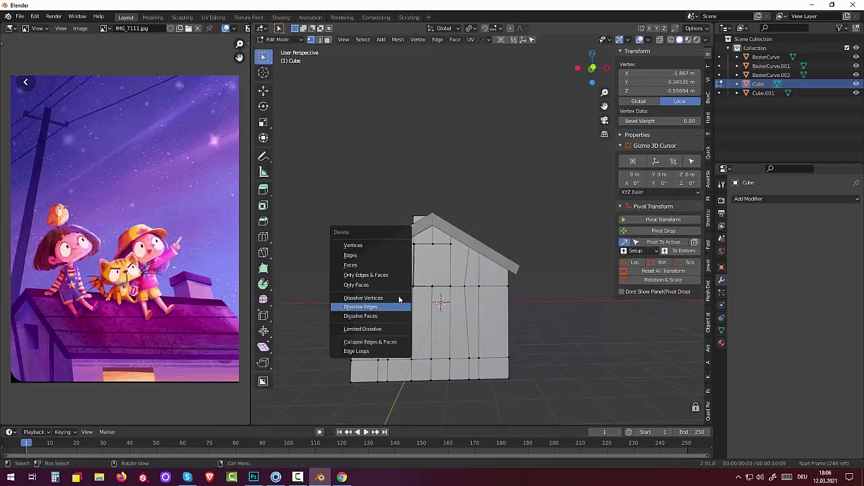
pyautogui.press('g')
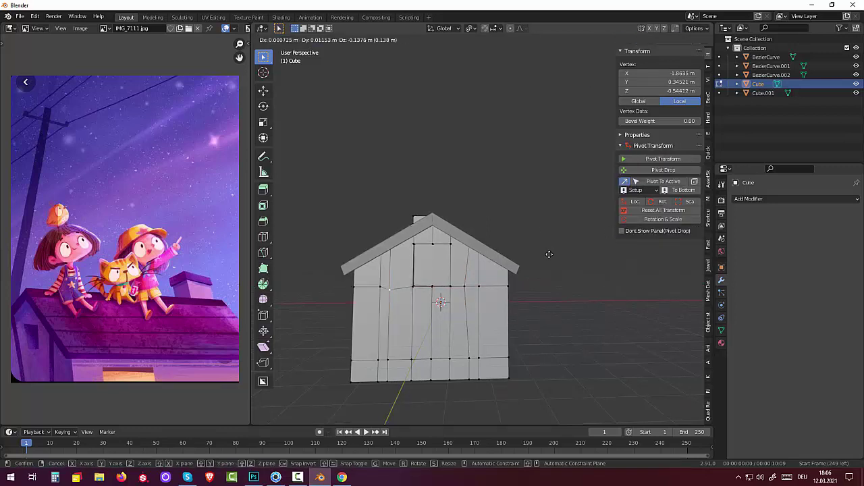
pyautogui.press('x')
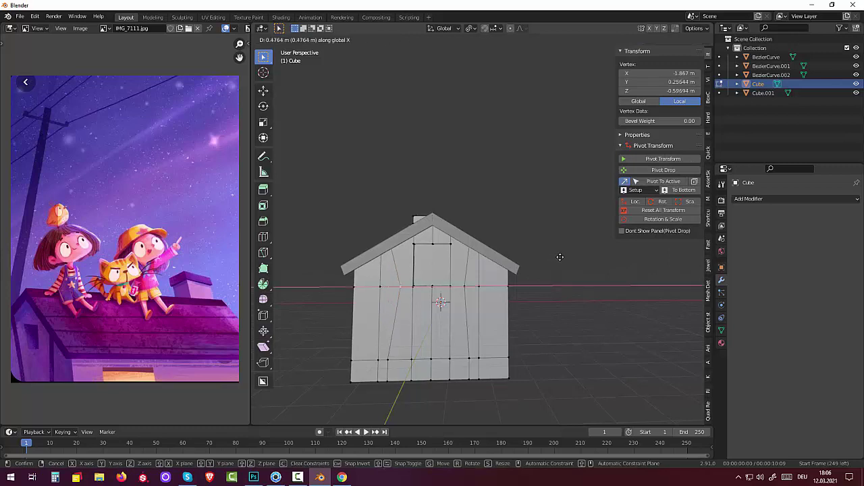
pyautogui.click(560, 258)
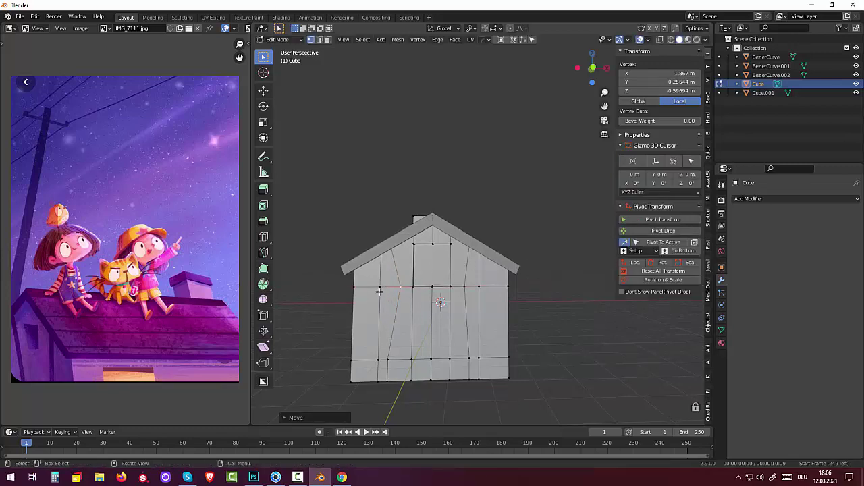
# Nudge another left plank point and a right plank point along X, then deselect
pyautogui.click(379, 288)
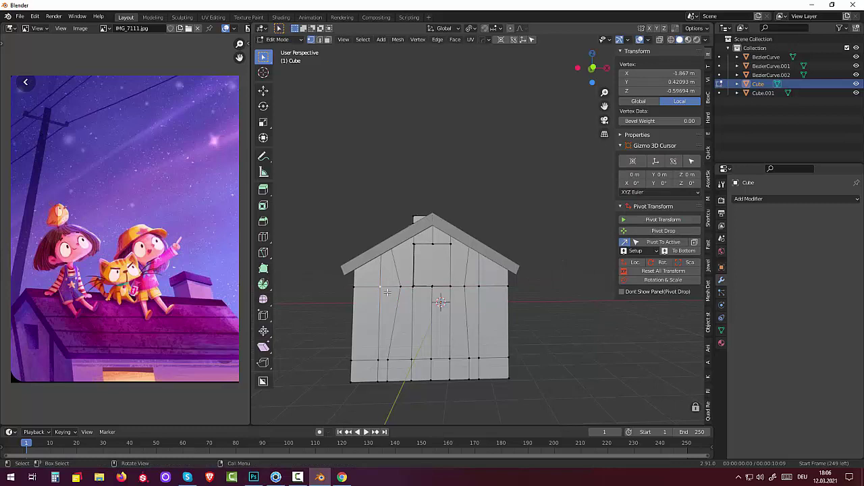
pyautogui.press('g')
pyautogui.press('x')
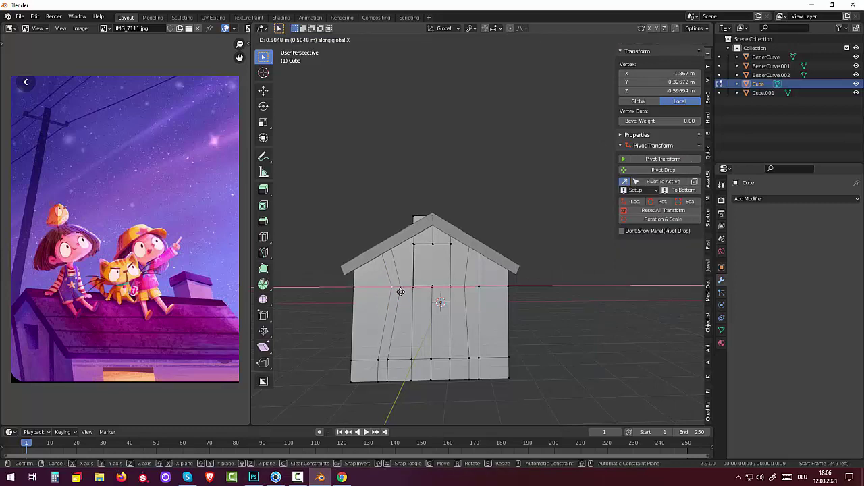
pyautogui.click(401, 291)
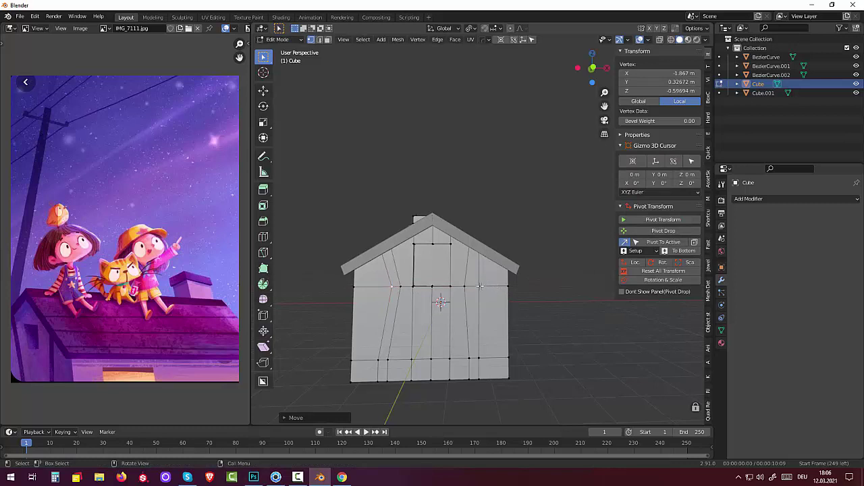
pyautogui.click(479, 287)
pyautogui.press('g')
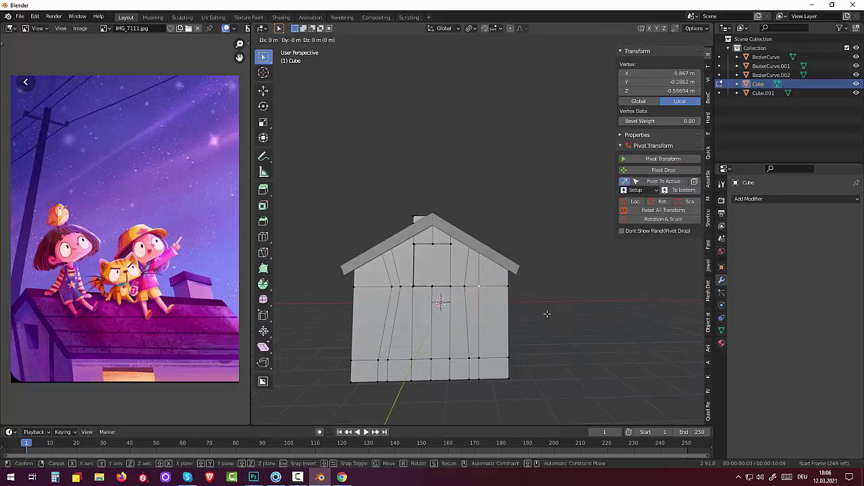
pyautogui.press('x')
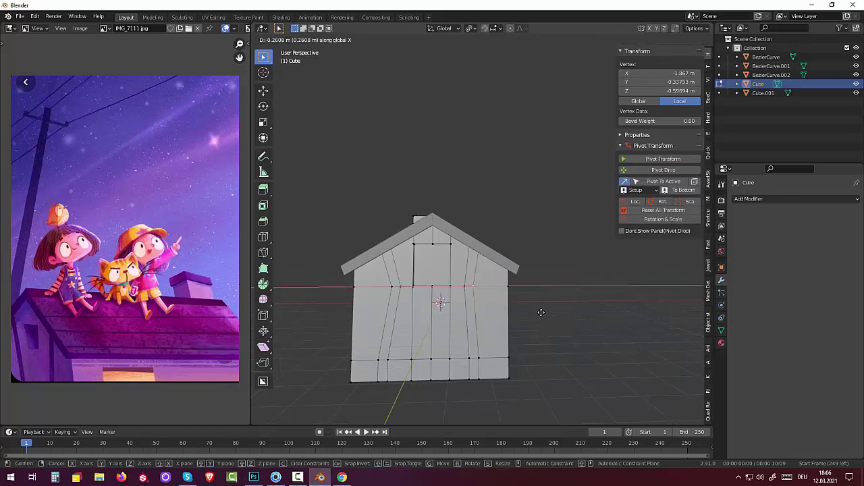
pyautogui.click(541, 313)
pyautogui.click(537, 335)
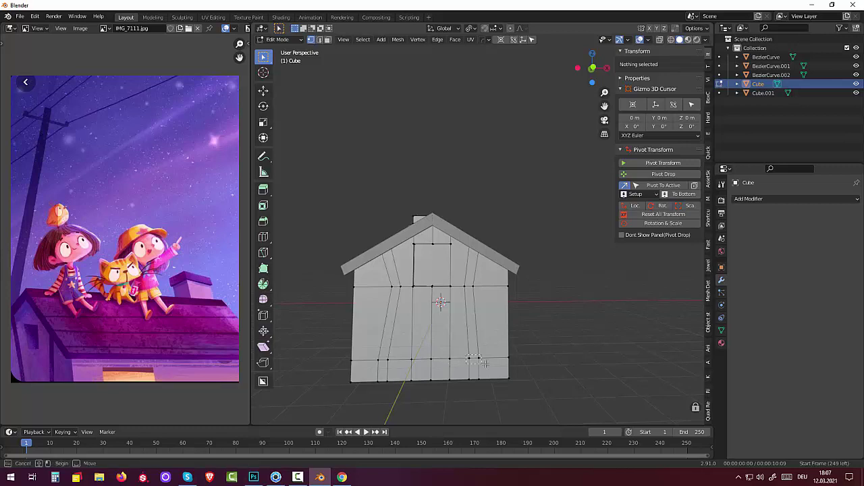
# Shift a bottom-strip seam edge leftward along X twice so it slants, then orbit the view
pyautogui.click(484, 370)
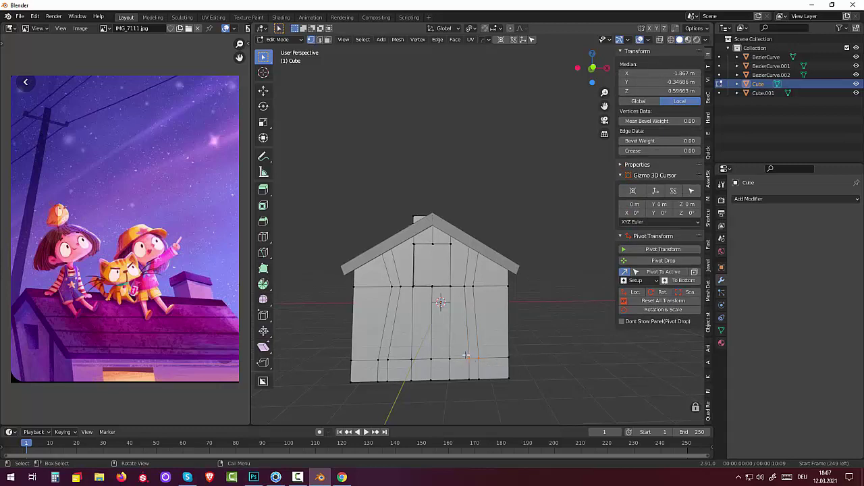
pyautogui.keyDown('shift'); pyautogui.click(475, 380); pyautogui.keyUp('shift')
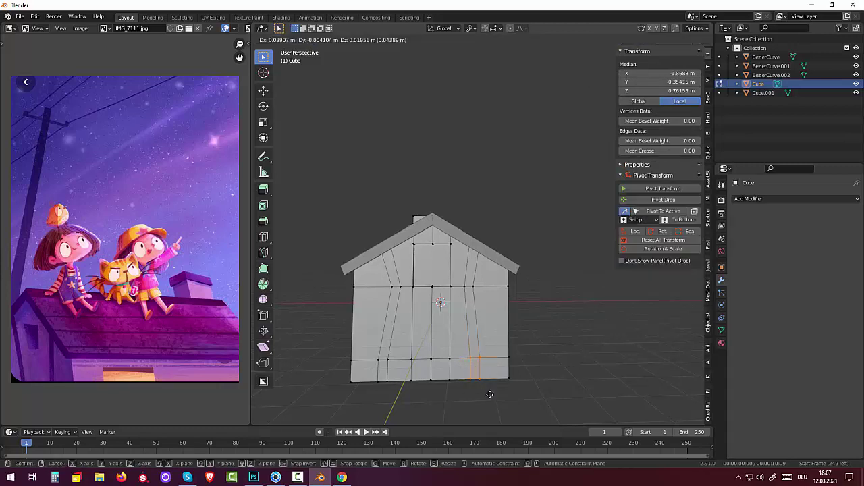
pyautogui.press('g')
pyautogui.press('x')
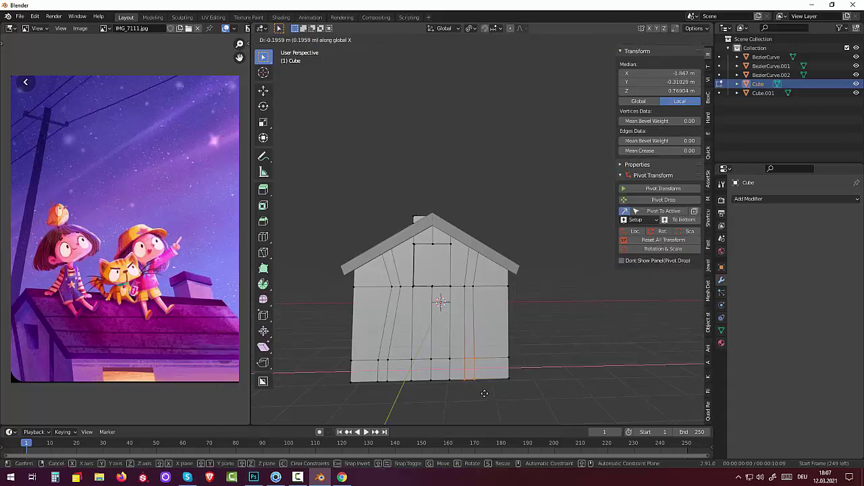
pyautogui.click(395, 389)
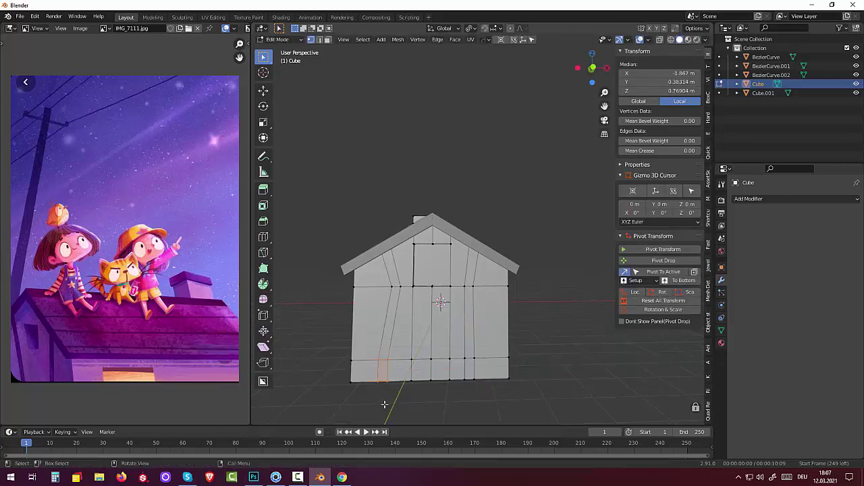
pyautogui.press('g')
pyautogui.press('x')
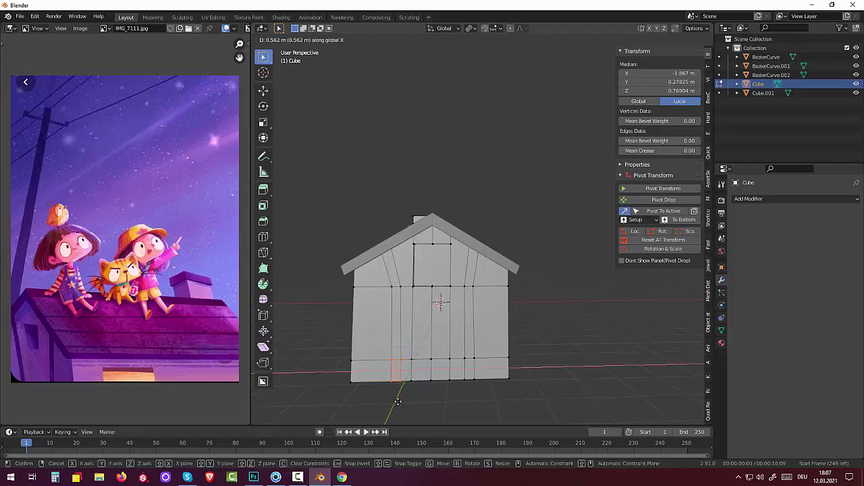
pyautogui.click(398, 402)
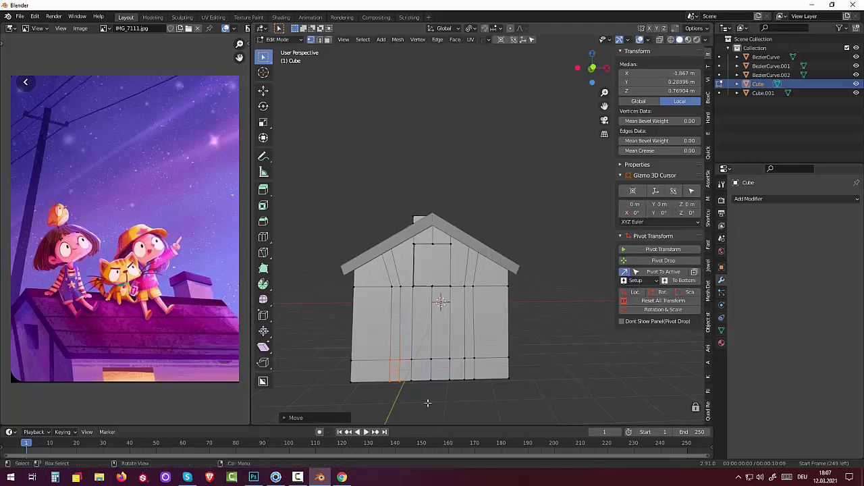
pyautogui.click(571, 397)
pyautogui.moveTo(571, 397); pyautogui.dragTo(345, 389, button='middle')
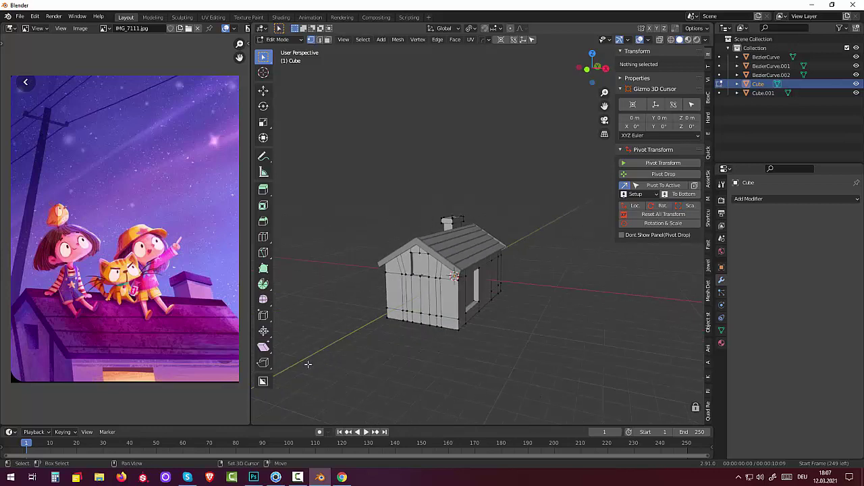
# Snap the current selection to the 3D cursor
pyautogui.hotkey('shift', 's')
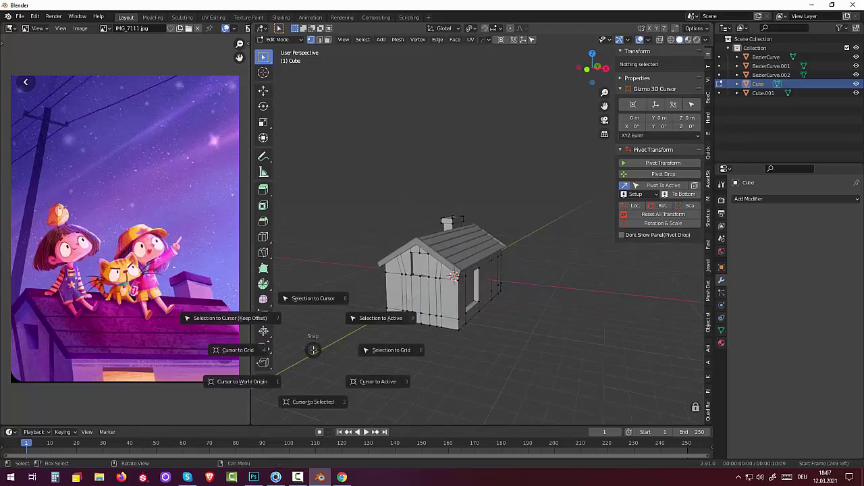
pyautogui.click(369, 213)
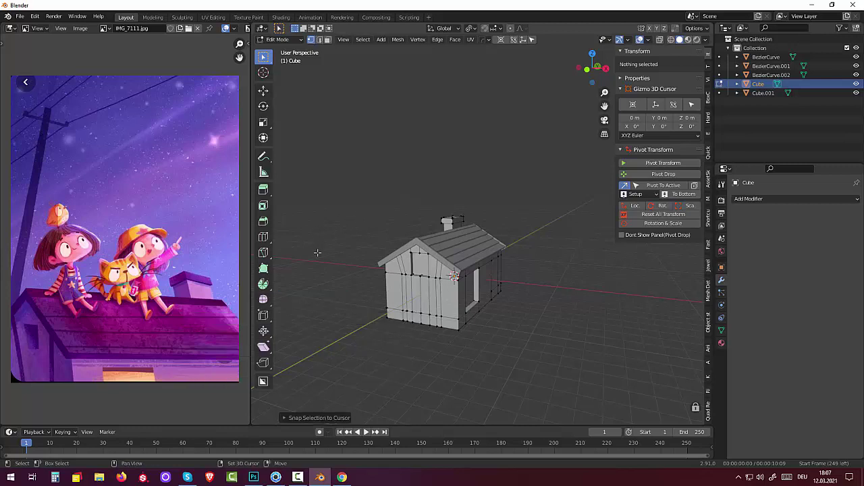
pyautogui.hotkey('shift', 'a')
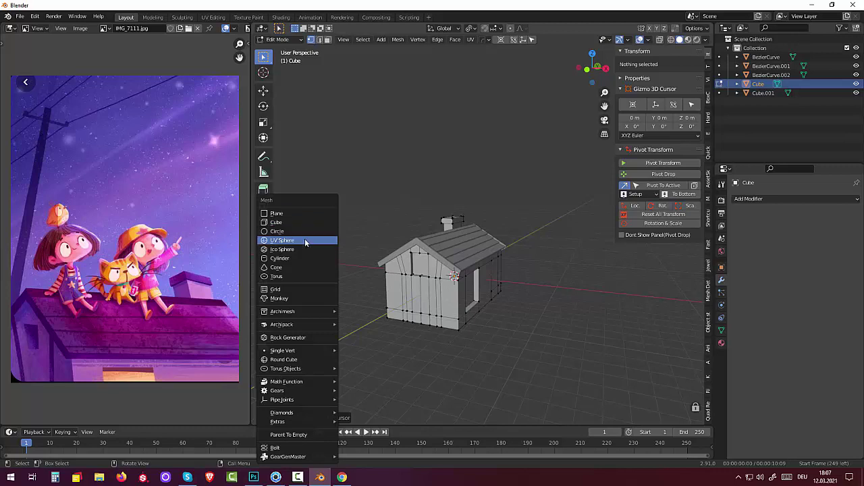
# Switch the house Cube to Object Mode and back into Edit Mode
pyautogui.click(279, 39)
pyautogui.click(284, 50)
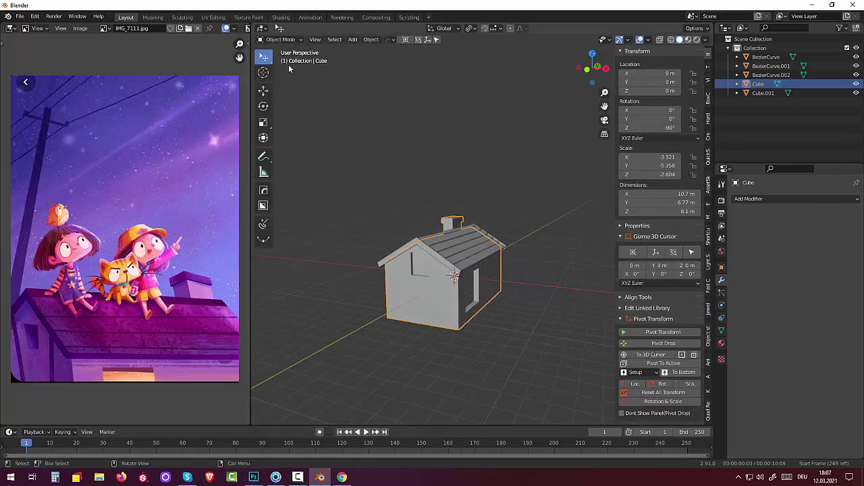
pyautogui.click(280, 39)
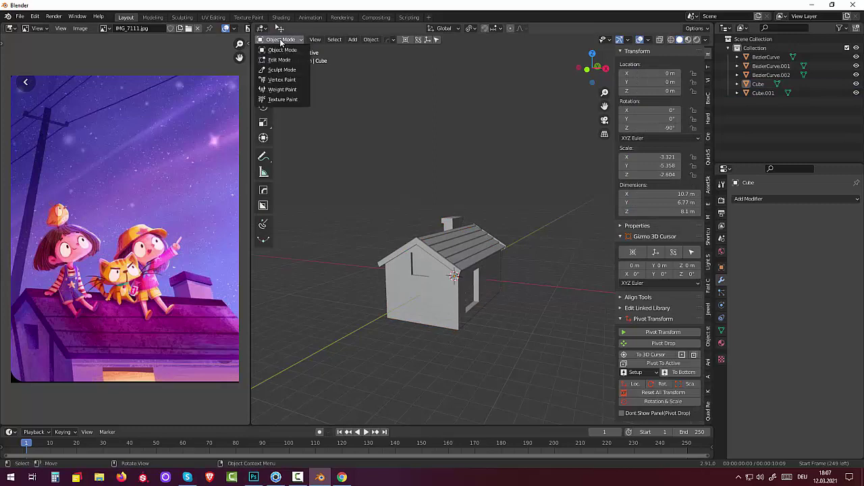
pyautogui.click(280, 58)
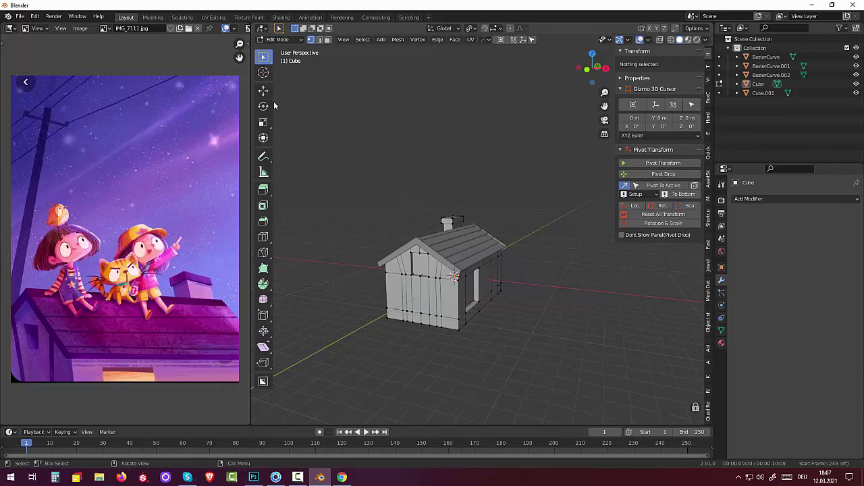
# Add a mesh cylinder and cancel its move so it stays at the origin
pyautogui.hotkey('shift', 'a')
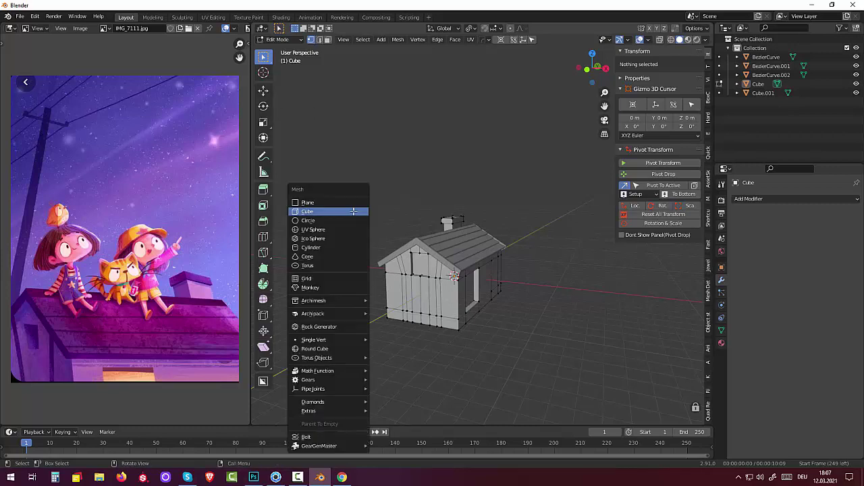
pyautogui.click(339, 248)
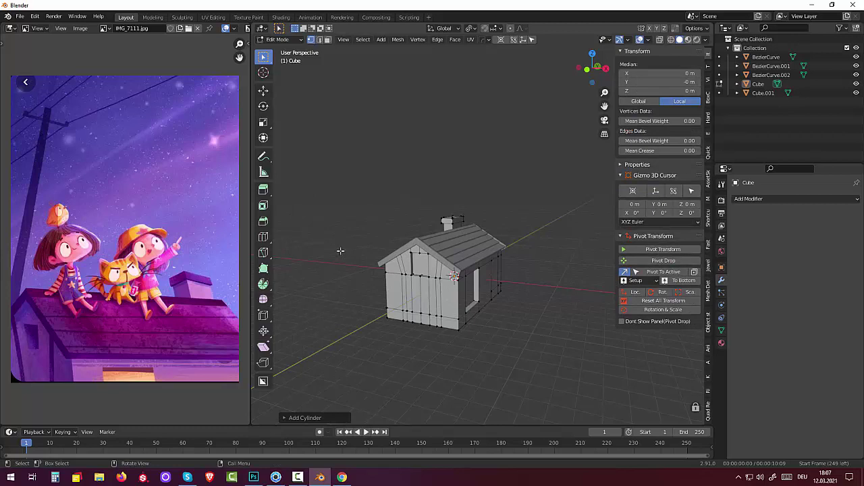
pyautogui.moveTo(486, 312); pyautogui.dragTo(503, 314, button='middle')
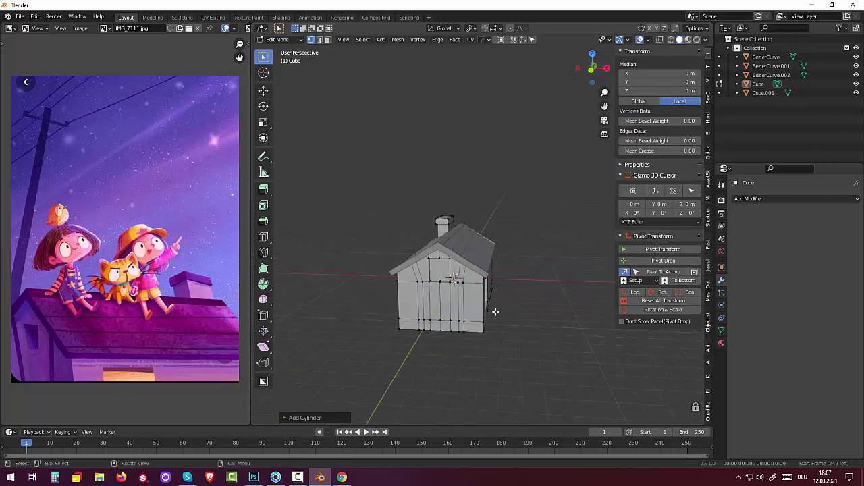
pyautogui.press('g')
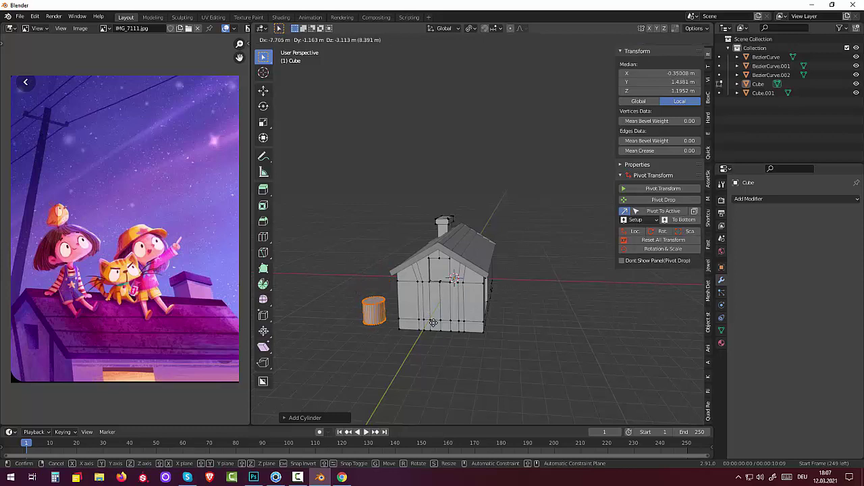
pyautogui.press('Escape')
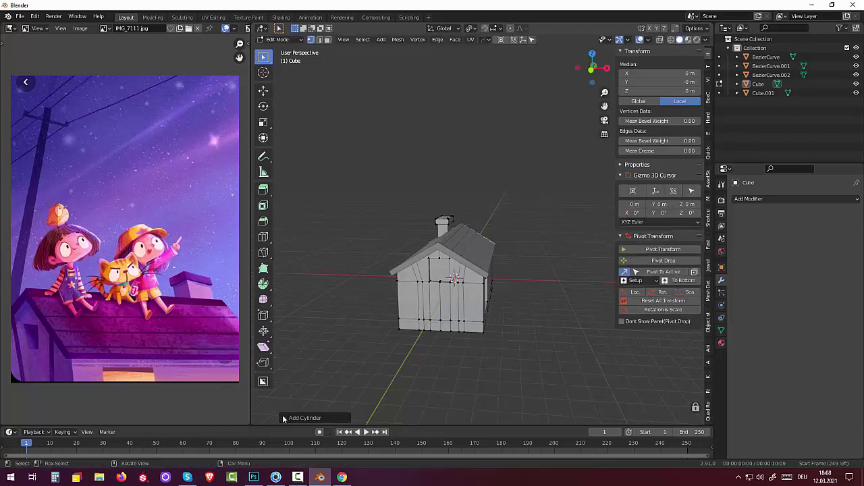
# In the Add Cylinder panel set Vertices 24, Radius 0.35 m, Depth 22.3 m
pyautogui.click(284, 418)
pyautogui.click(369, 310)
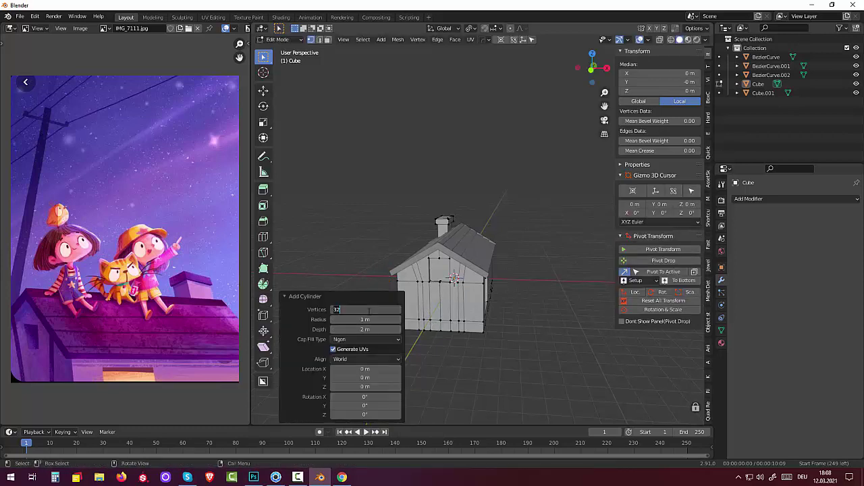
pyautogui.write('2')
pyautogui.press('Return')
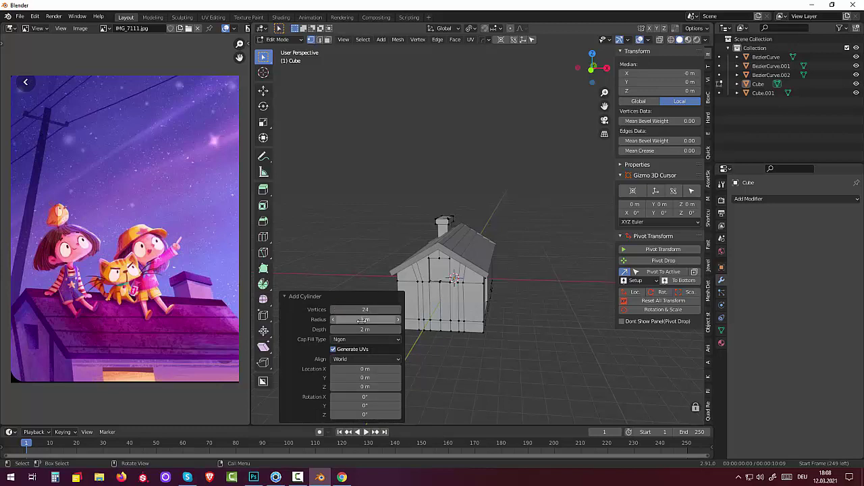
pyautogui.moveTo(363, 330)
pyautogui.mouseDown()
pyautogui.moveTo(392, 329)
pyautogui.moveTo(348, 330)
pyautogui.mouseUp()
pyautogui.write('1')
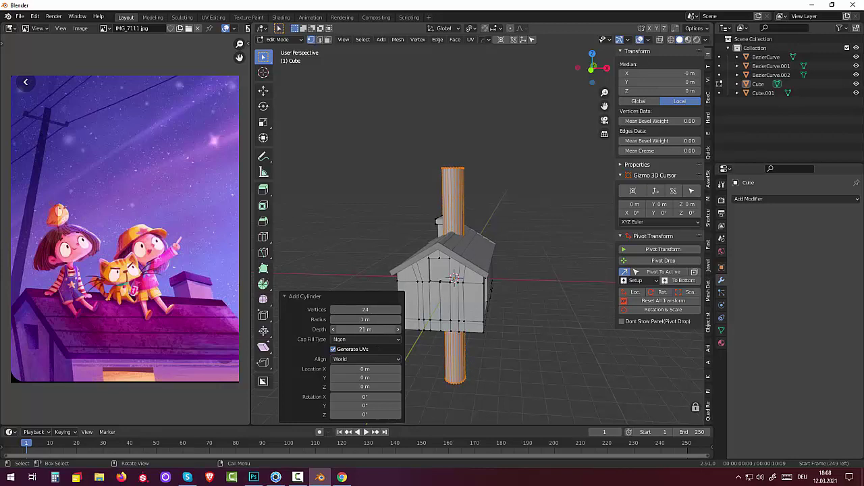
pyautogui.moveTo(364, 319); pyautogui.dragTo(338, 320)
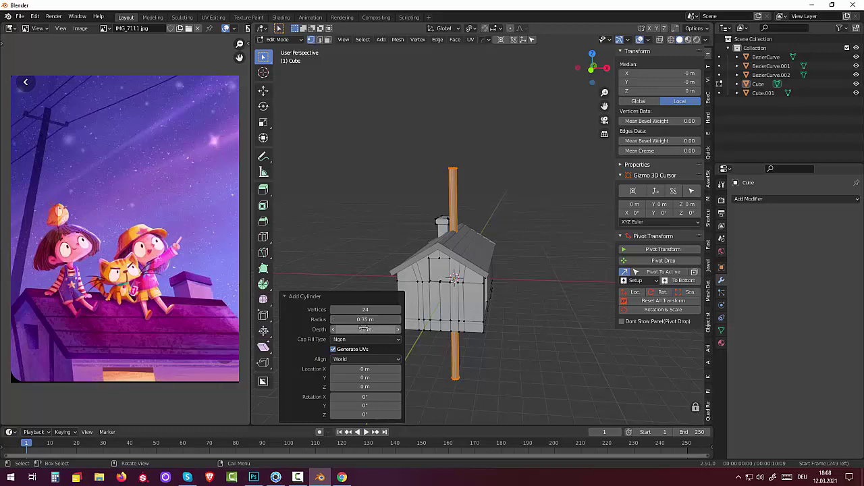
pyautogui.moveTo(365, 329); pyautogui.dragTo(359, 329)
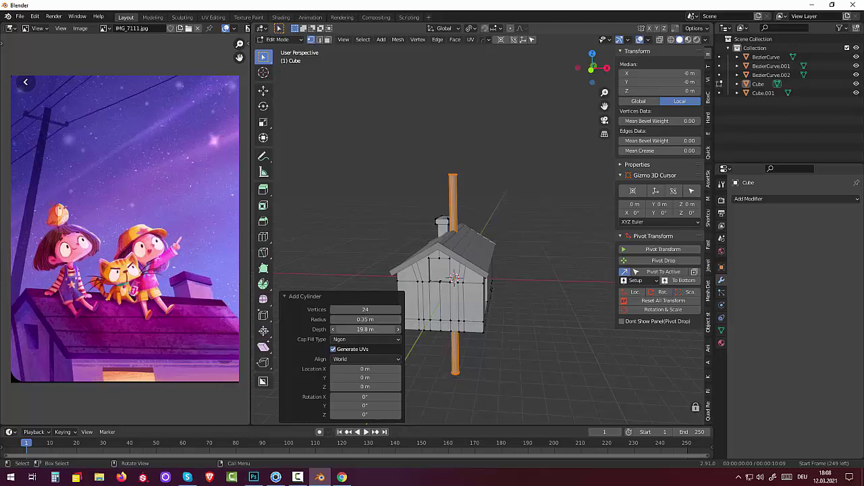
pyautogui.moveTo(365, 329); pyautogui.dragTo(378, 329)
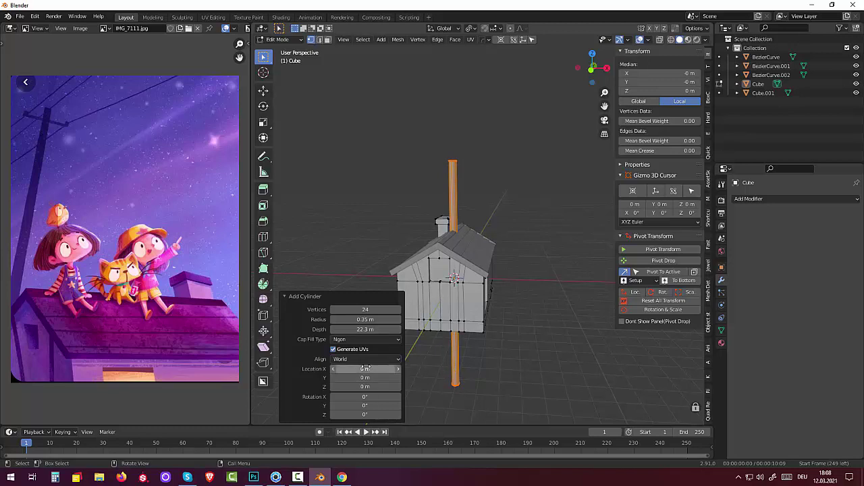
pyautogui.click(485, 376)
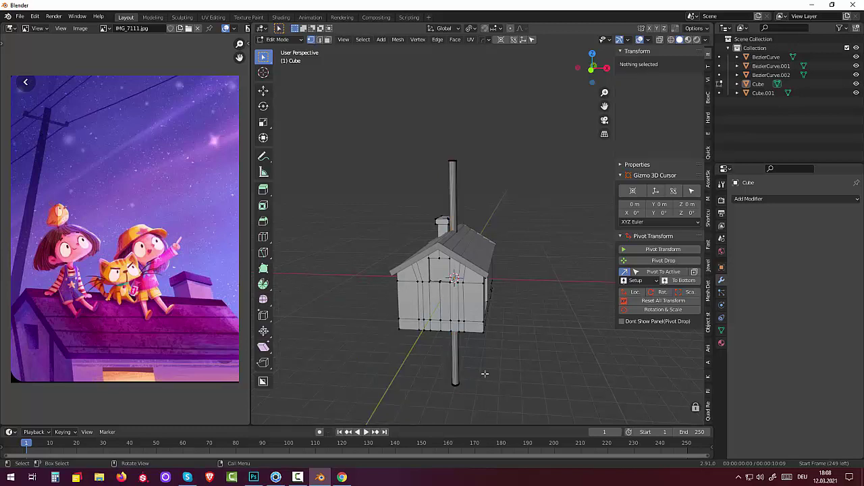
pyautogui.click(279, 39)
# In the house's Edit Mode, select all of the pole's linked geometry
pyautogui.click(278, 51)
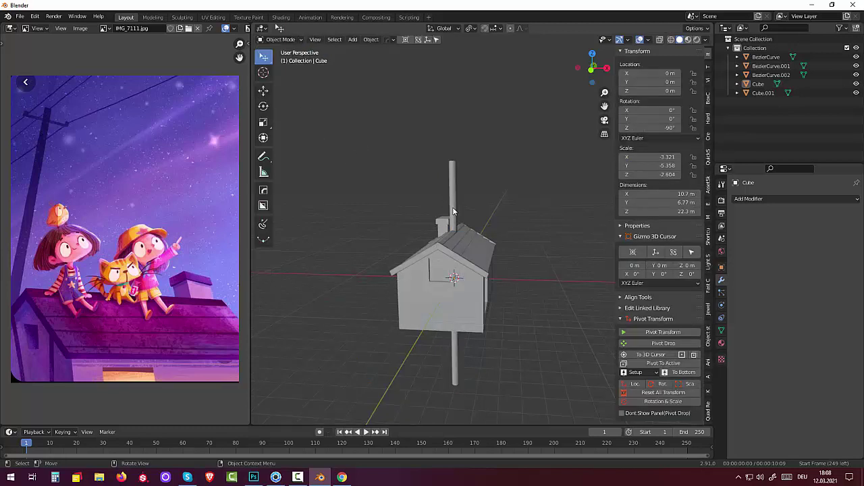
pyautogui.click(452, 207)
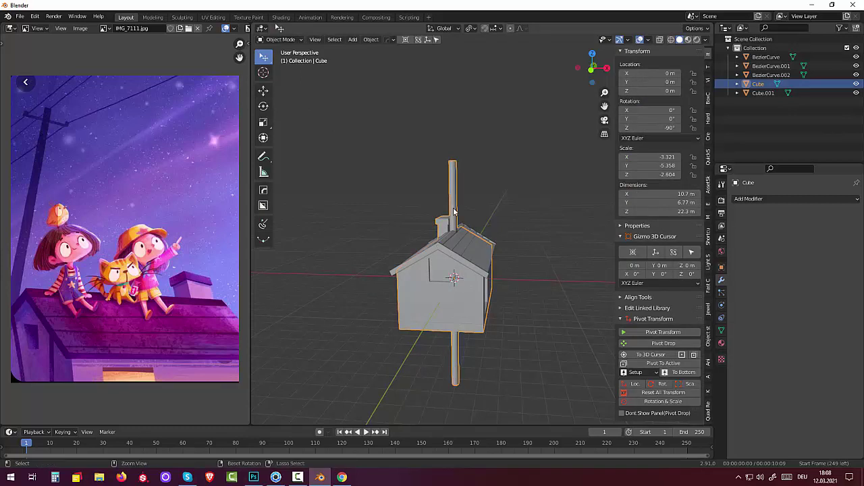
pyautogui.press('Tab')
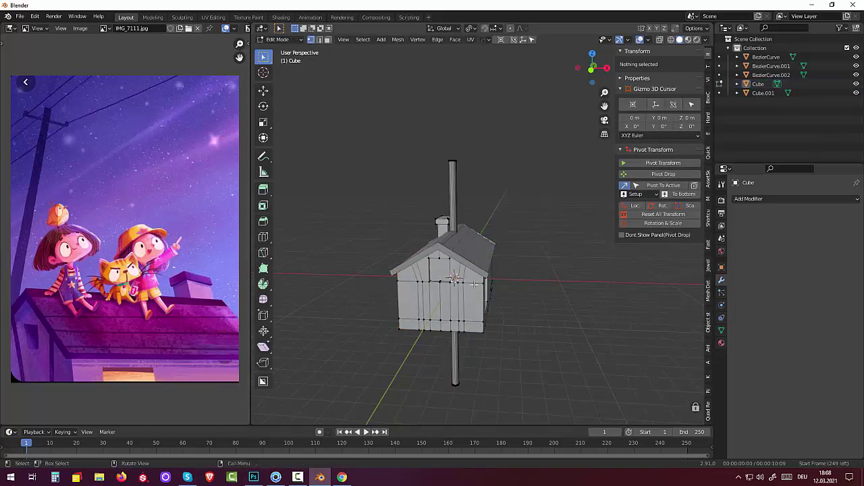
pyautogui.click(457, 211)
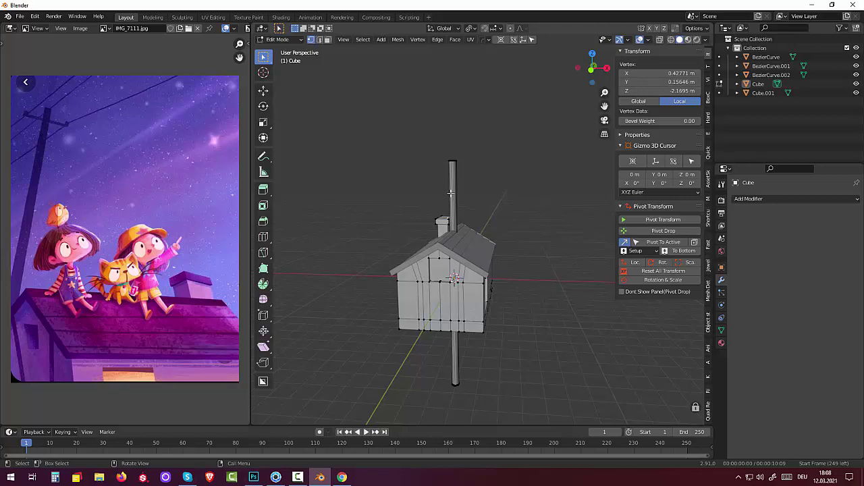
pyautogui.click(453, 164)
pyautogui.press('a')
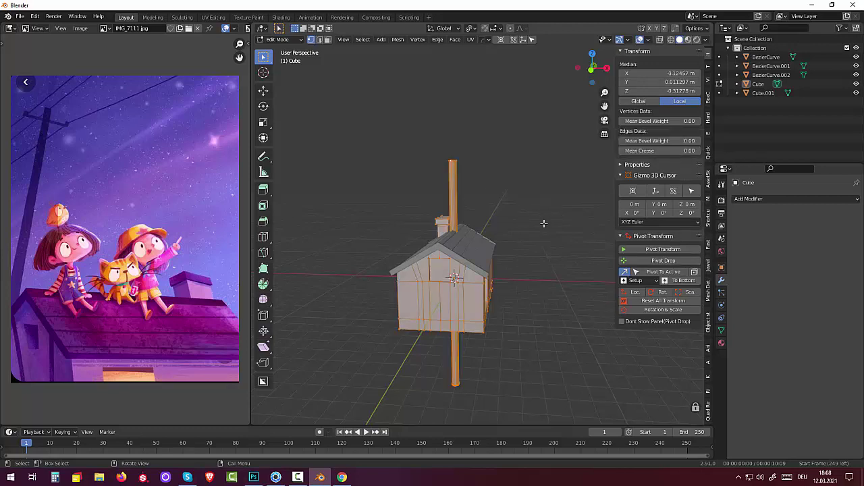
pyautogui.hotkey('ctrl', 'z')
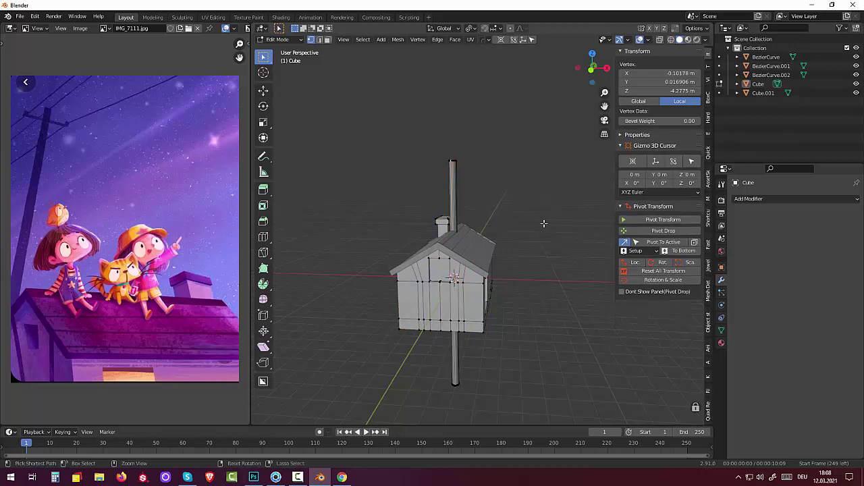
pyautogui.press('ctrl+KP_Add')
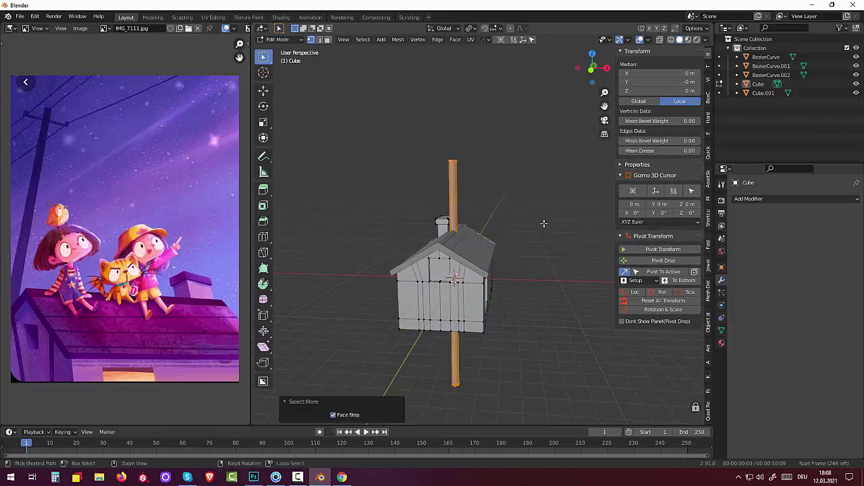
# Separate the pole by selection and select the new Cube.002 in Object Mode
pyautogui.press('p')
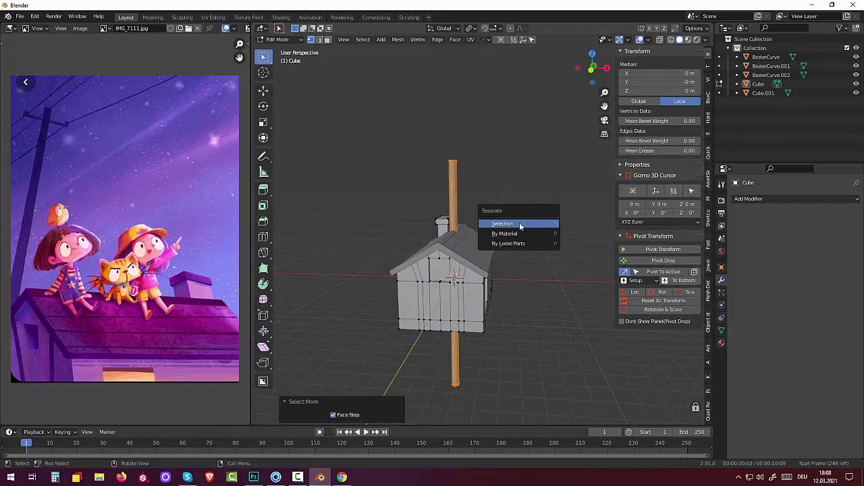
pyautogui.click(518, 226)
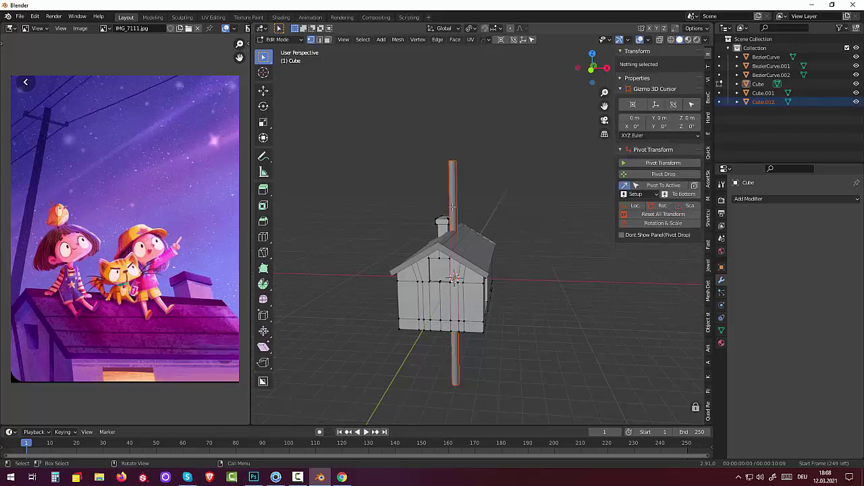
pyautogui.click(278, 40)
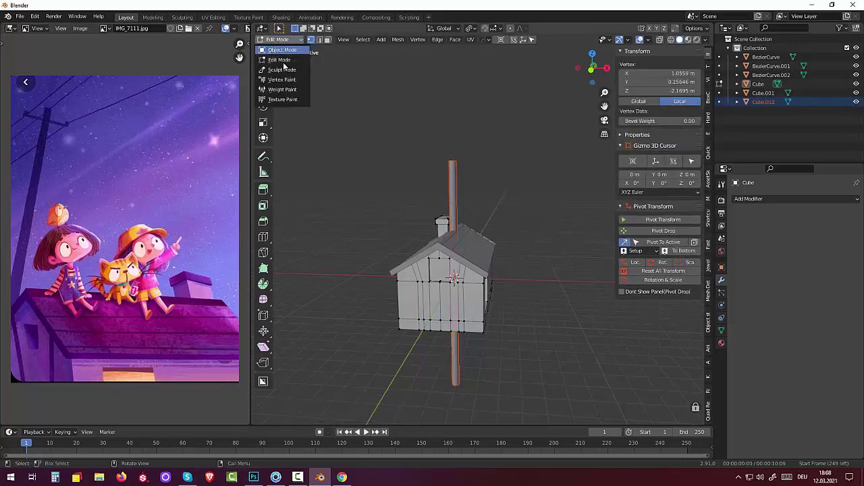
pyautogui.click(281, 50)
pyautogui.click(452, 198)
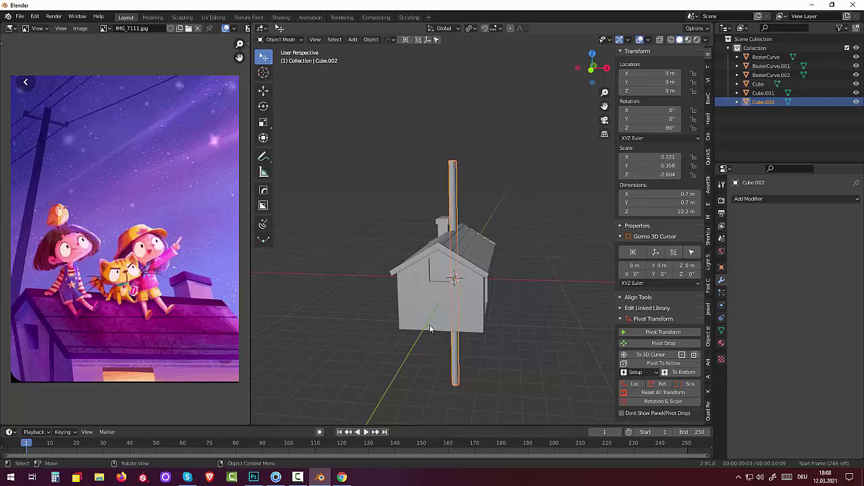
# From top view, move the pole beside the house's left end (X -7.41, Y -5.25)
pyautogui.press('KP_7')
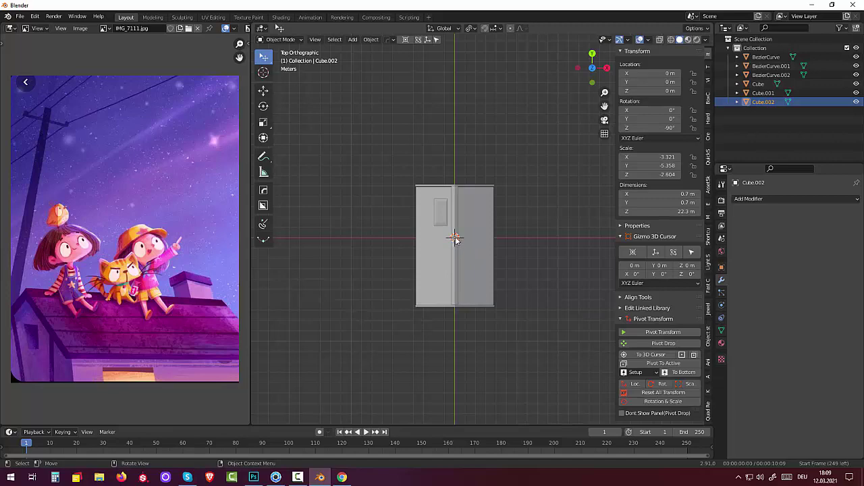
pyautogui.press('g')
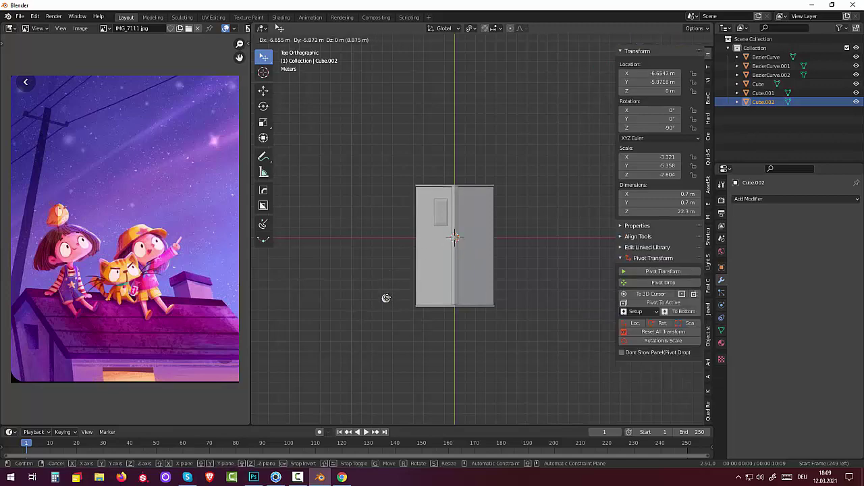
pyautogui.click(386, 297)
pyautogui.moveTo(383, 295); pyautogui.dragTo(377, 203, button='middle')
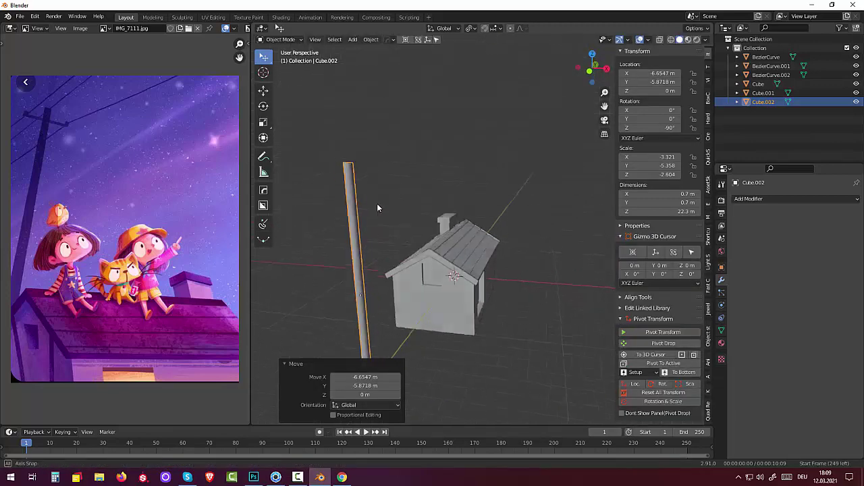
pyautogui.scroll(-3, 378, 200)
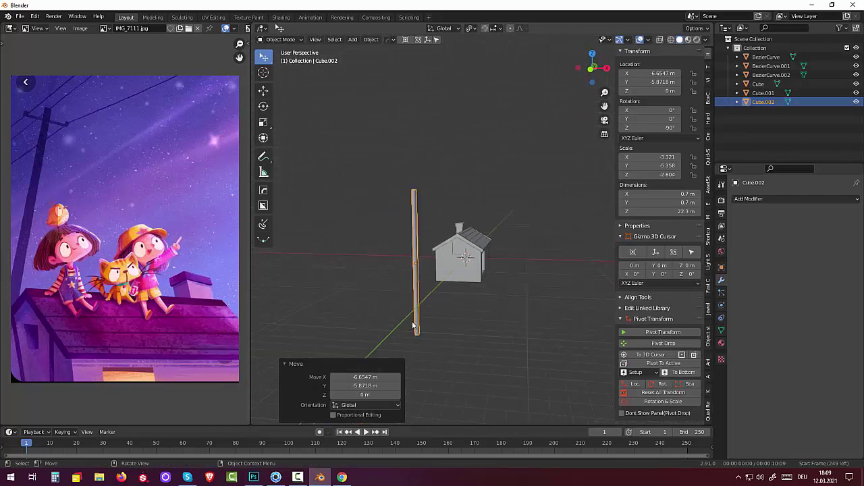
# Raise the pole to Z 6.26 m so it towers above the roof
pyautogui.press('g')
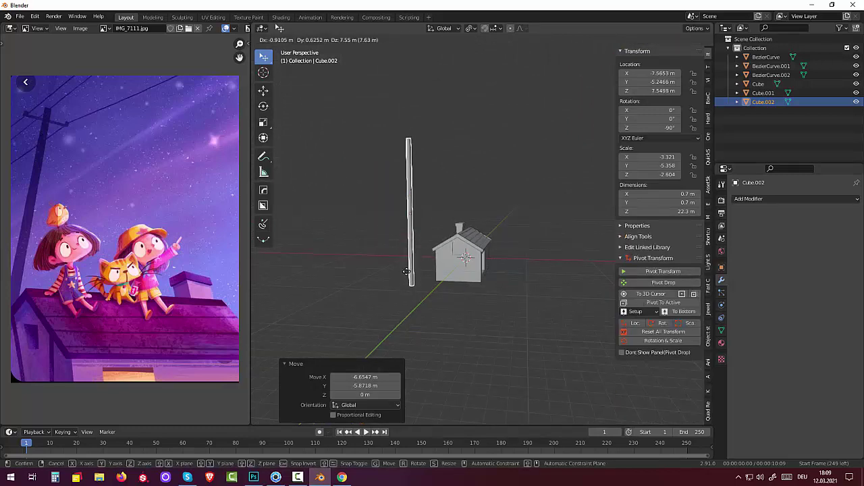
pyautogui.click(407, 273)
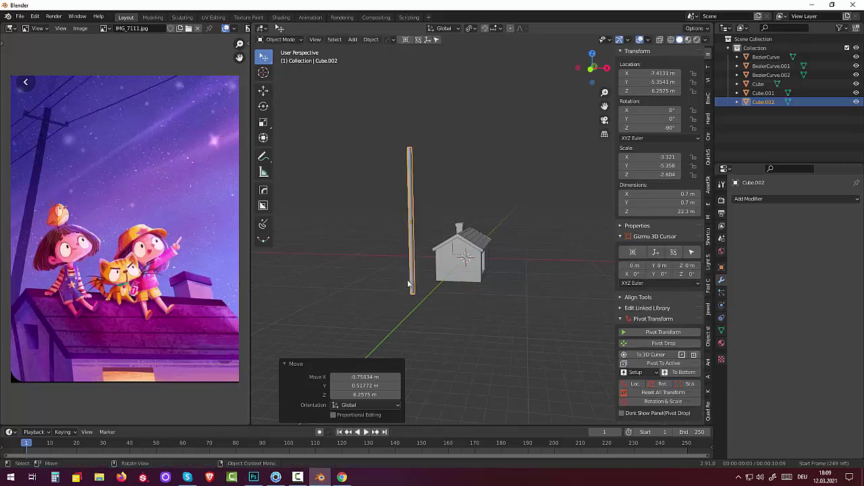
pyautogui.moveTo(409, 273)
pyautogui.mouseDown(button='middle')
pyautogui.moveTo(334, 284)
pyautogui.moveTo(328, 269)
pyautogui.moveTo(479, 201)
pyautogui.mouseUp(button='middle')
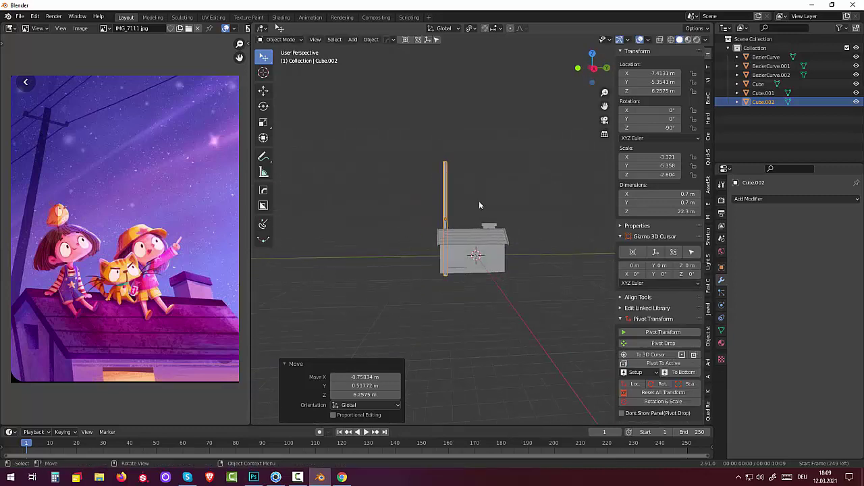
pyautogui.scroll(3, 486, 189)
pyautogui.moveTo(477, 171)
pyautogui.mouseDown(button='middle')
pyautogui.moveTo(485, 212)
pyautogui.moveTo(464, 198)
pyautogui.moveTo(472, 193)
pyautogui.moveTo(488, 227)
pyautogui.moveTo(508, 325)
pyautogui.mouseUp(button='middle')
pyautogui.scroll(3, 473, 180)
pyautogui.scroll(1, 465, 149)
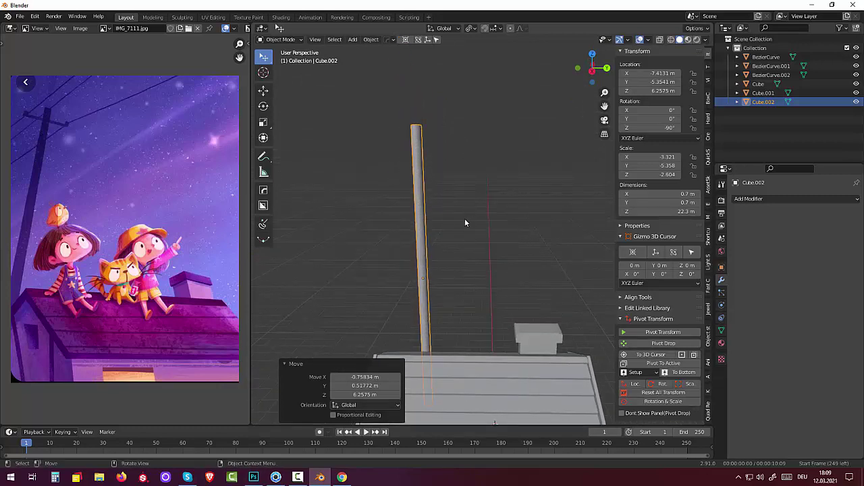
# Add a new cube and lift it along Z high above the house
pyautogui.hotkey('shift', 'a')
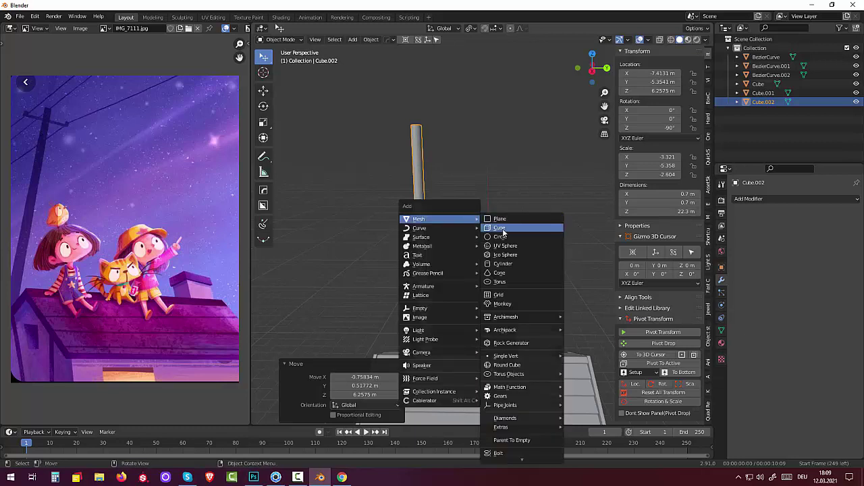
pyautogui.click(502, 229)
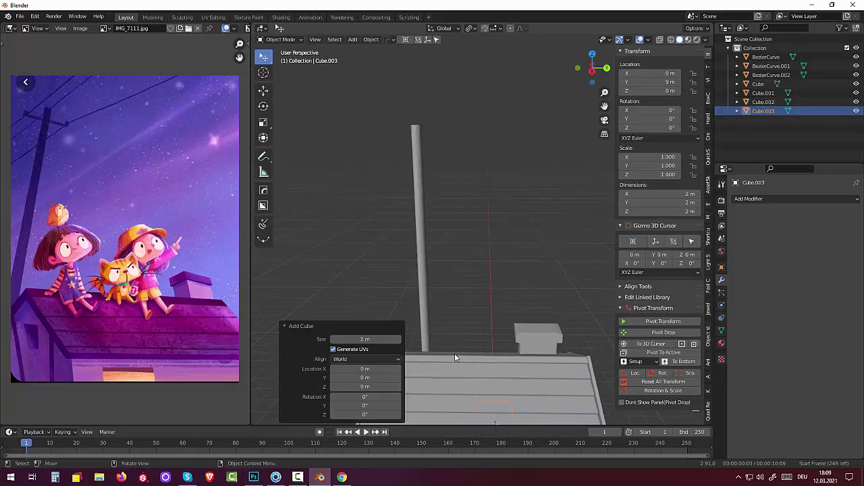
pyautogui.press('g')
pyautogui.press('z')
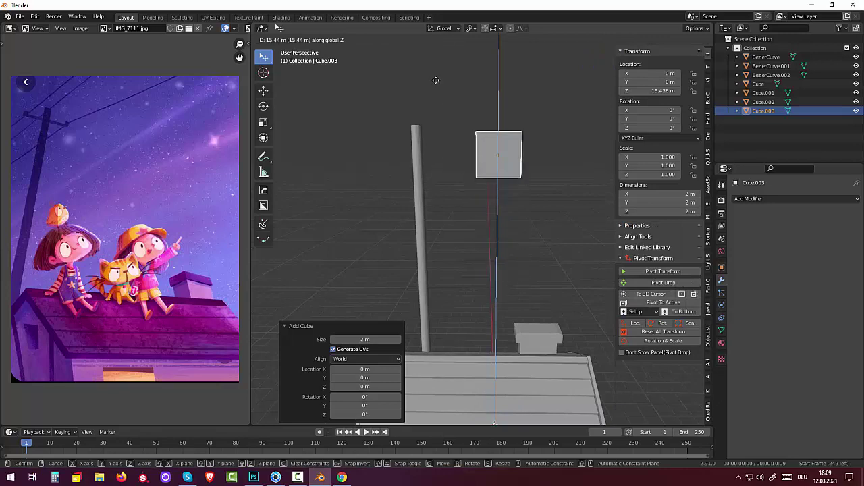
pyautogui.click(432, 85)
# In front view, shrink the cube and stretch it along X into a ~4.97 m bar
pyautogui.press('KP_1')
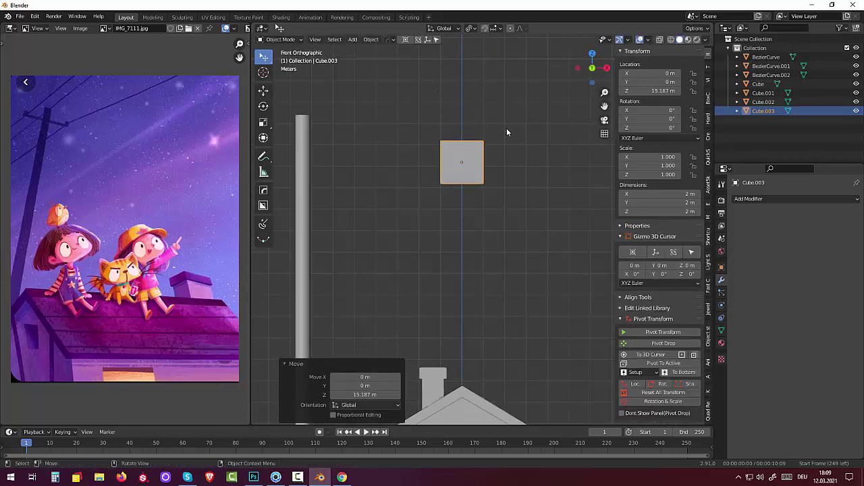
pyautogui.press('s')
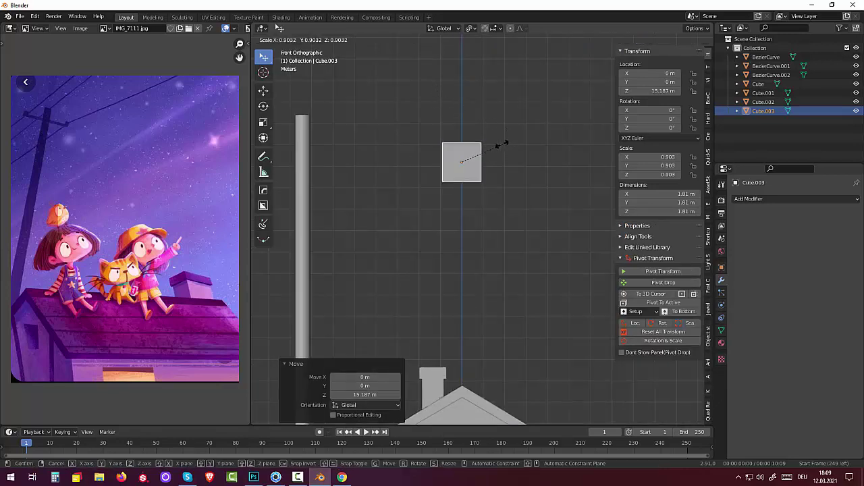
pyautogui.click(456, 153)
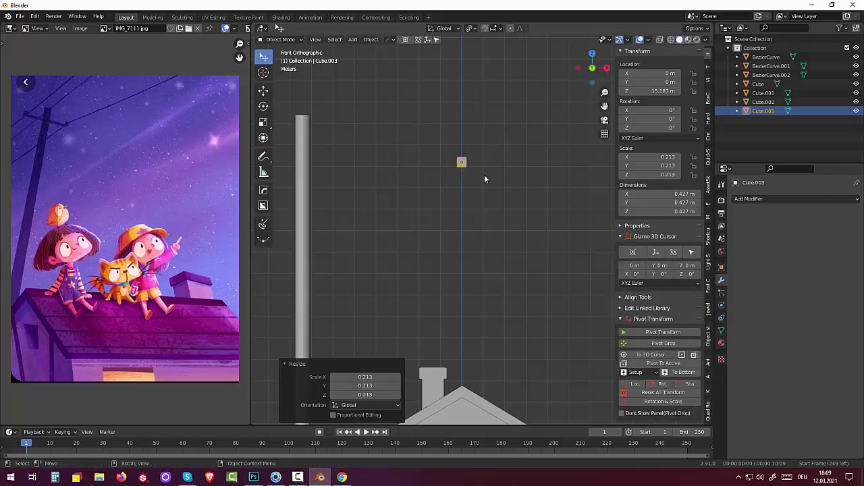
pyautogui.press('s')
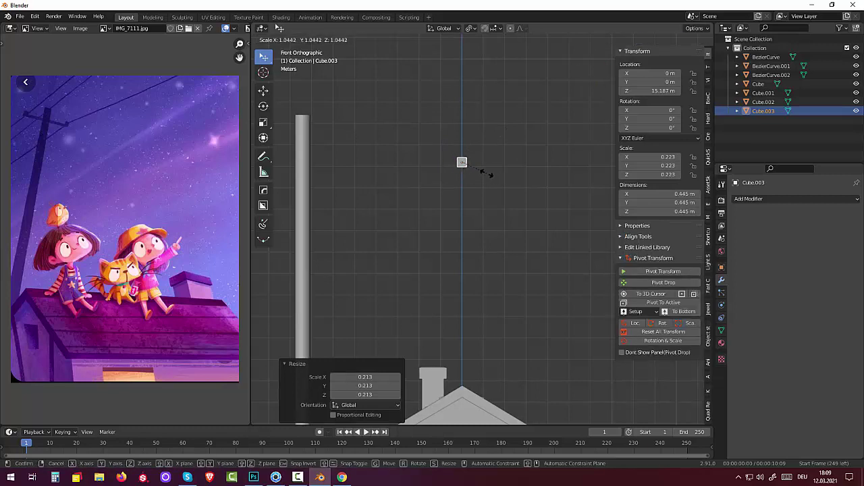
pyautogui.click(487, 175)
pyautogui.press('s')
pyautogui.press('y')
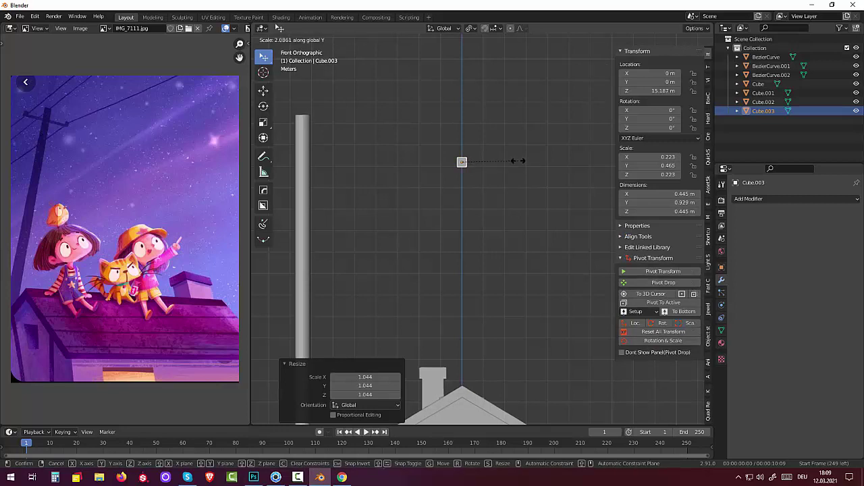
pyautogui.press('x')
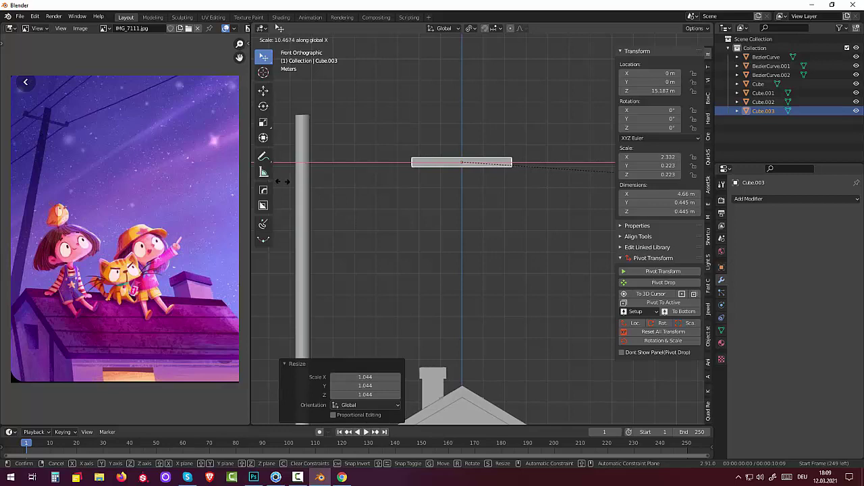
pyautogui.click(301, 179)
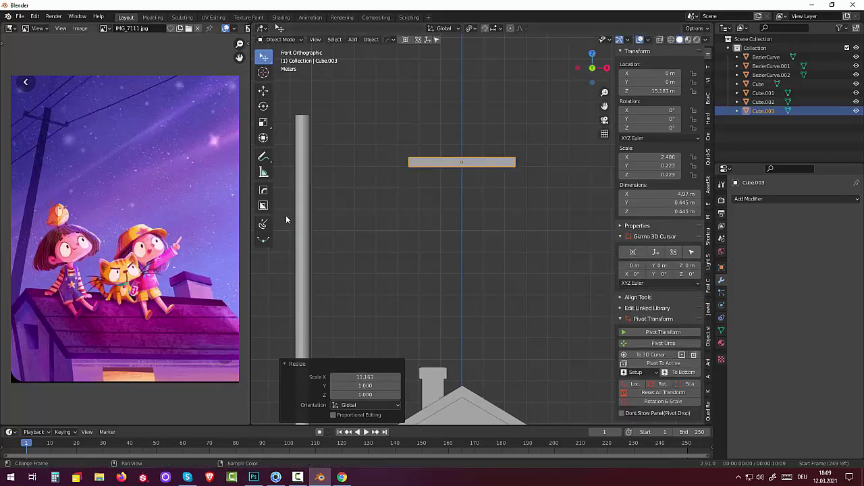
# Shrink the bar to about 80 percent and place it across the pole top
pyautogui.scroll(-2, 283, 216)
pyautogui.scroll(-3, 312, 223)
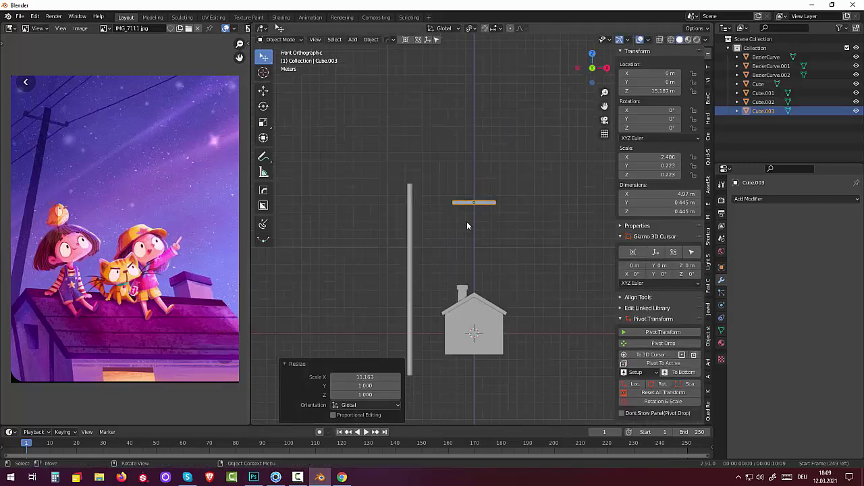
pyautogui.press('s')
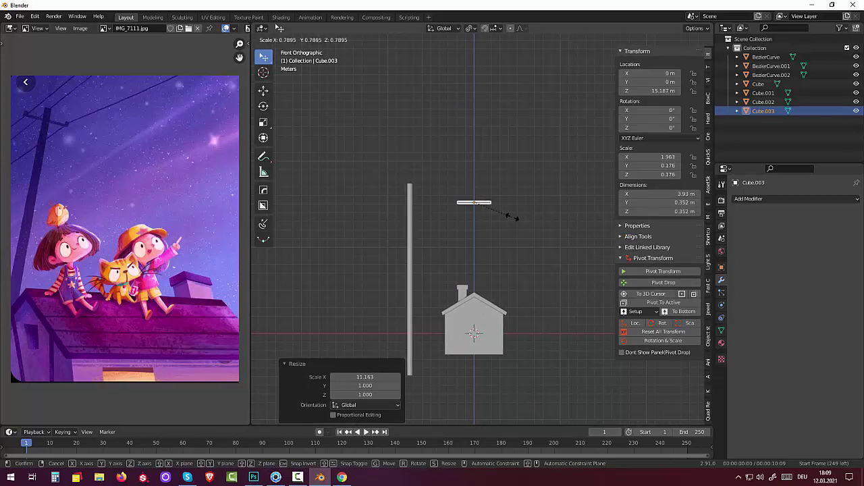
pyautogui.click(512, 216)
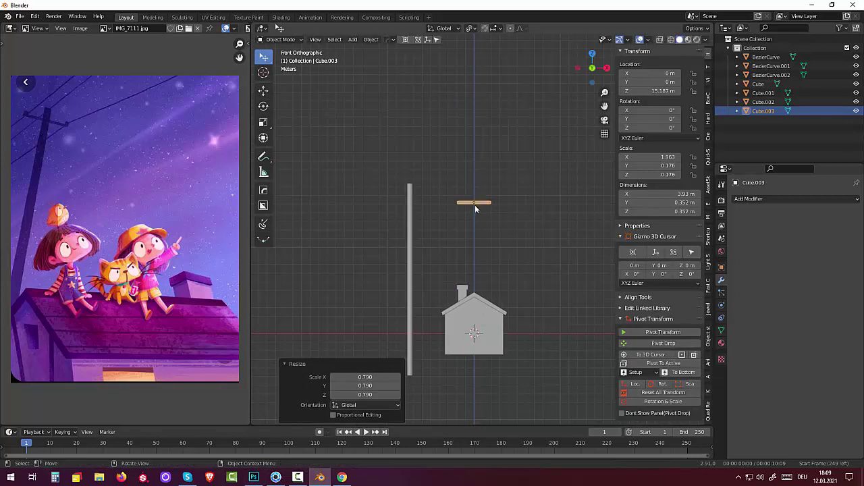
pyautogui.press('g')
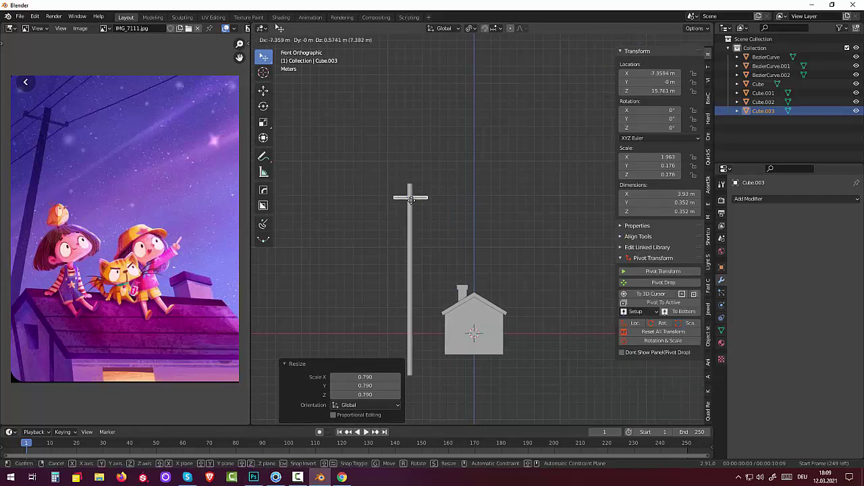
pyautogui.click(410, 203)
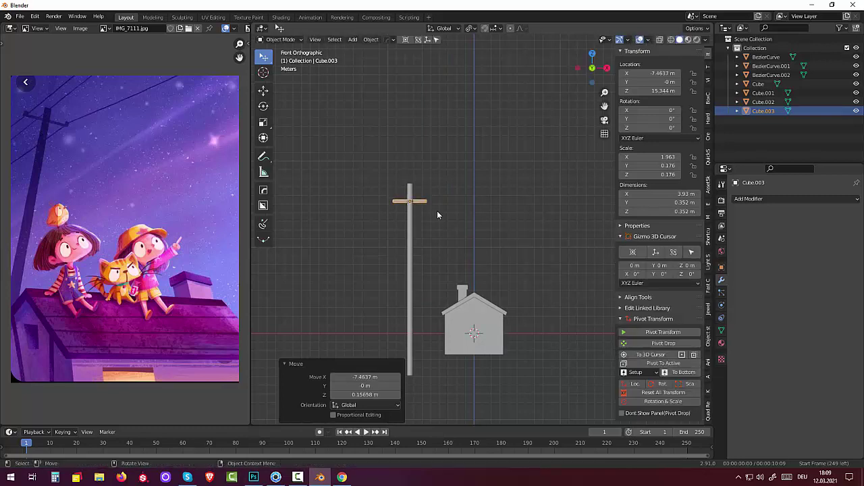
# Lengthen the crossarm along X to 5.7 m, then select the pole and orbit
pyautogui.press('s')
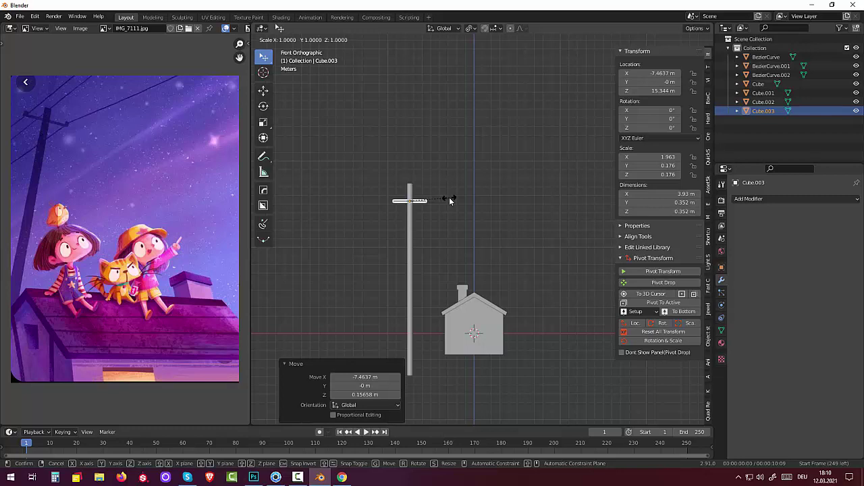
pyautogui.press('x')
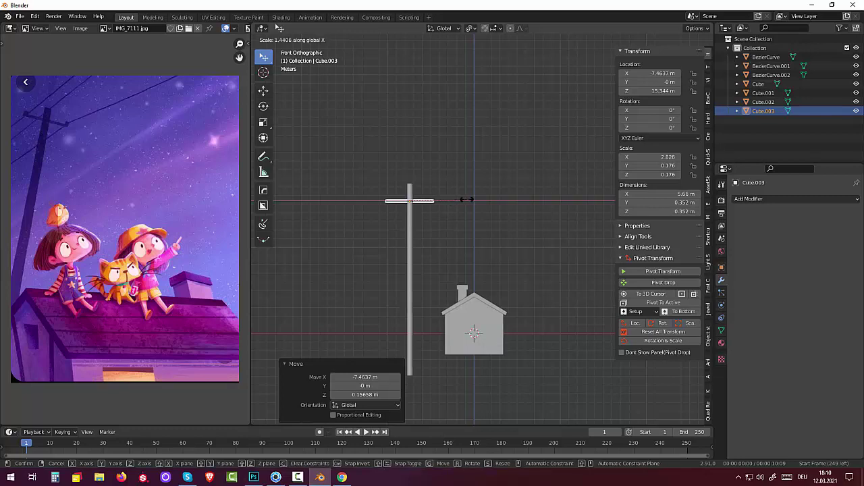
pyautogui.click(467, 200)
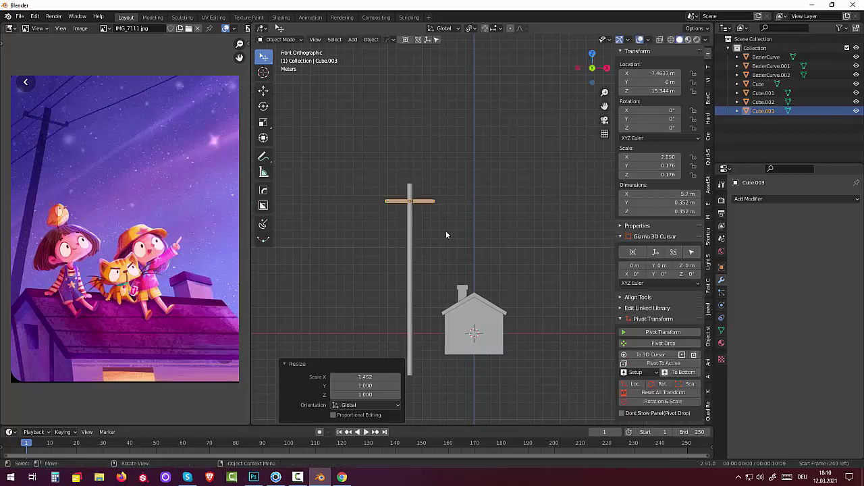
pyautogui.click(414, 247)
pyautogui.scroll(3, 414, 237)
pyautogui.moveTo(414, 237)
pyautogui.mouseDown(button='middle')
pyautogui.moveTo(384, 294)
pyautogui.moveTo(324, 269)
pyautogui.moveTo(451, 194)
pyautogui.moveTo(476, 198)
pyautogui.mouseUp(button='middle')
# In right side view, scale the crossbar Cube.003 to 8.3 m long
pyautogui.click(482, 177)
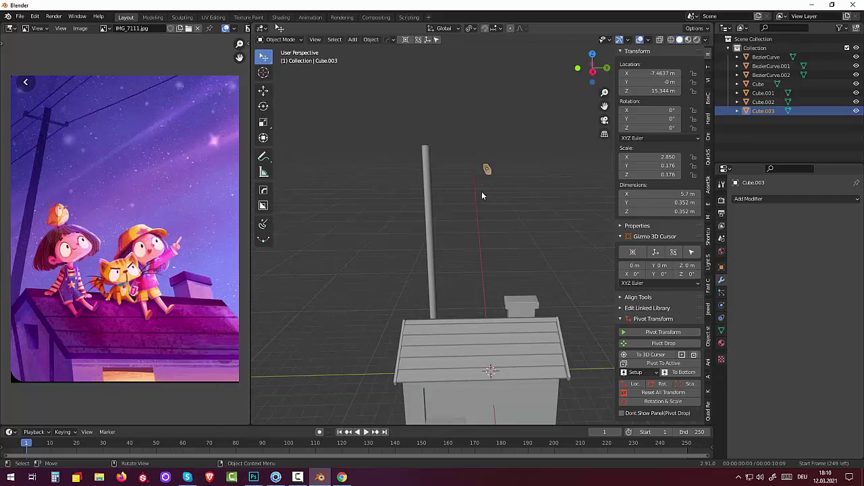
pyautogui.press('KP_3')
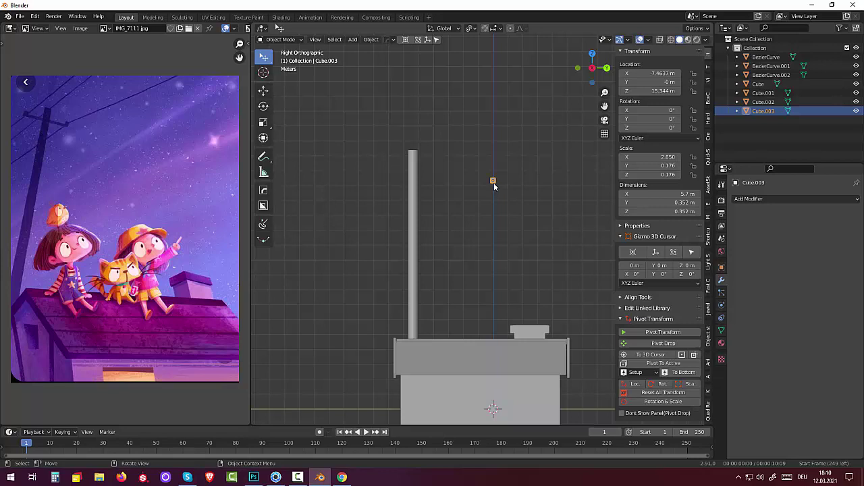
pyautogui.press('s')
pyautogui.click(497, 185)
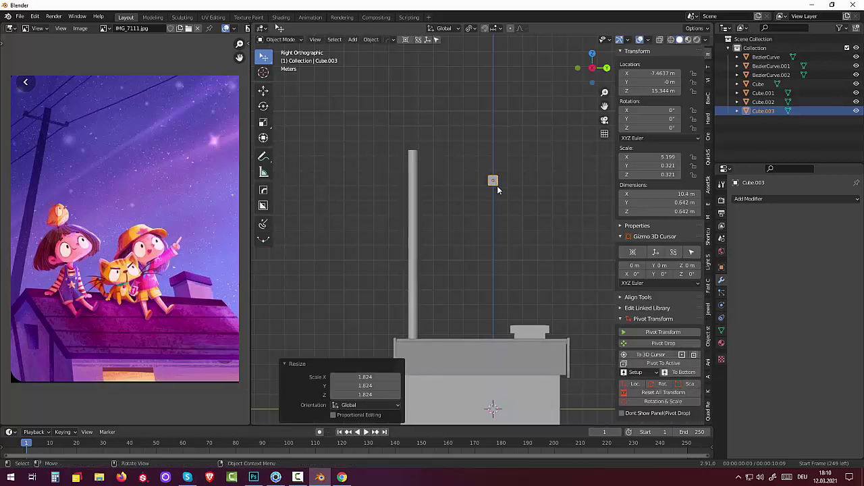
pyautogui.hotkey('ctrl', 'z')
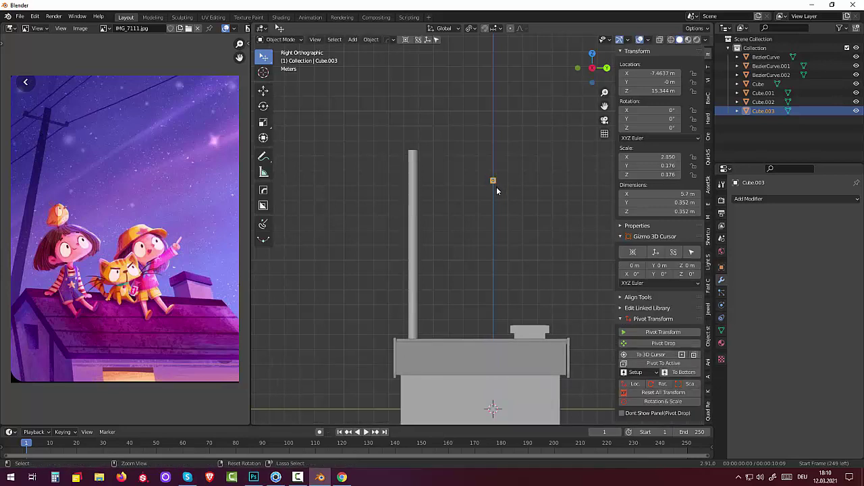
pyautogui.press('s')
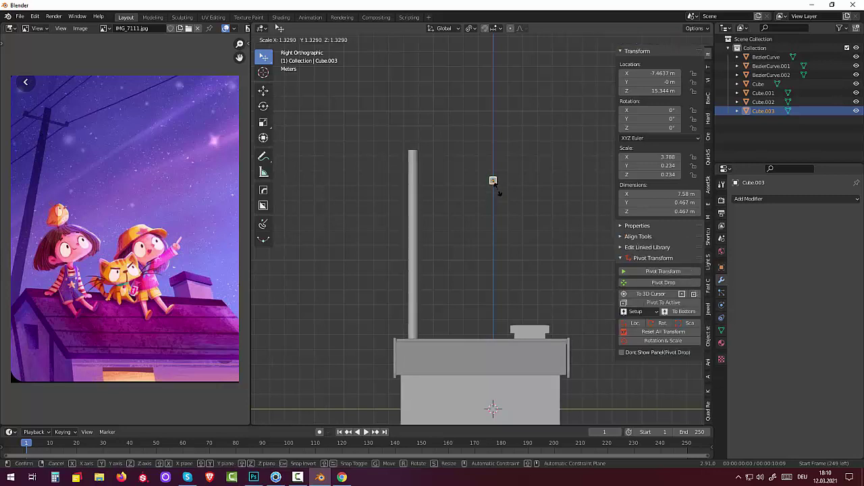
pyautogui.click(500, 194)
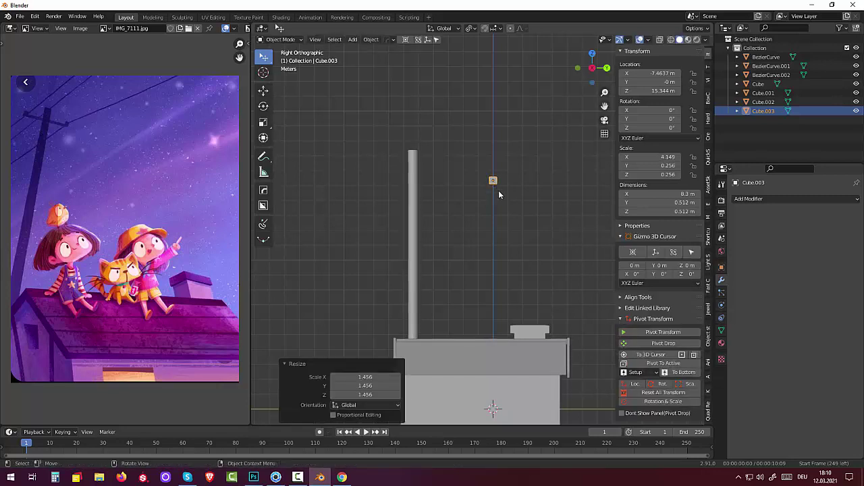
# Move the crossbar up onto the pole top at Z 15.892 m, then check it from the front
pyautogui.press('g')
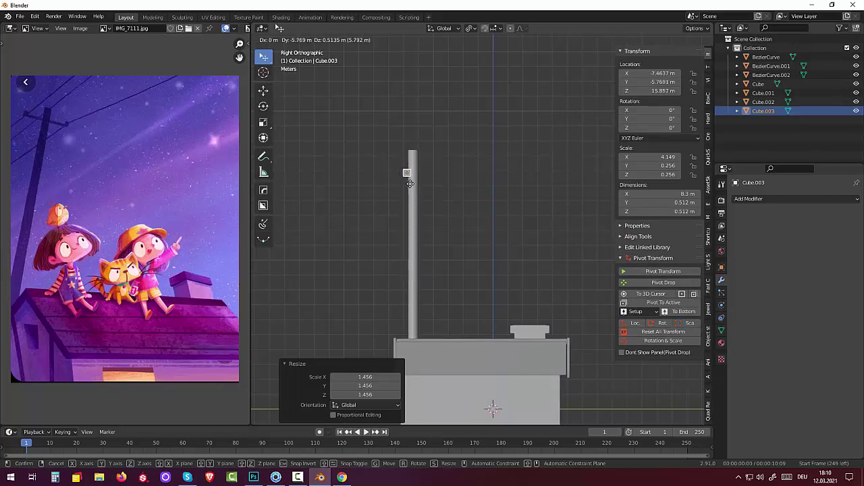
pyautogui.click(409, 184)
pyautogui.click(411, 203)
pyautogui.moveTo(423, 211)
pyautogui.mouseDown(button='middle')
pyautogui.moveTo(530, 232)
pyautogui.moveTo(538, 226)
pyautogui.moveTo(383, 195)
pyautogui.mouseUp(button='middle')
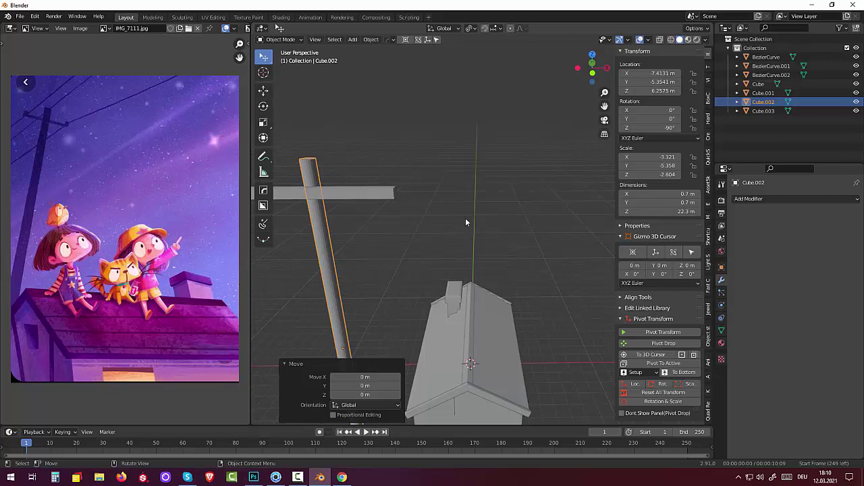
pyautogui.moveTo(465, 218)
pyautogui.mouseDown(button='middle')
pyautogui.moveTo(472, 185)
pyautogui.moveTo(465, 198)
pyautogui.mouseUp(button='middle')
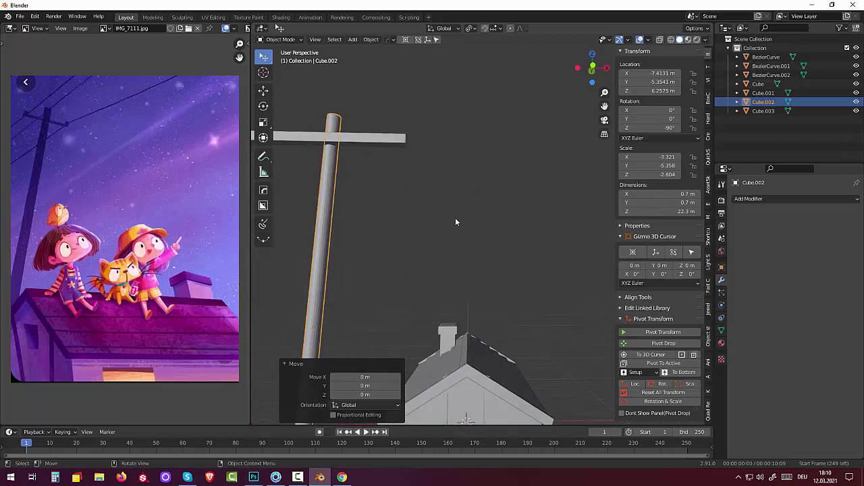
pyautogui.press('KP_1')
pyautogui.scroll(5, 464, 158)
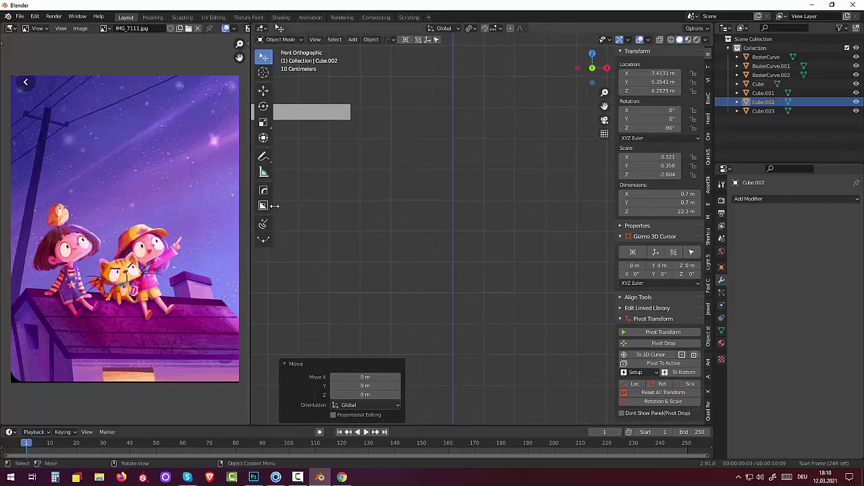
# Freehand-draw a three-point curl near the pole top and commit it as a new curve
pyautogui.click(264, 224)
pyautogui.click(347, 196)
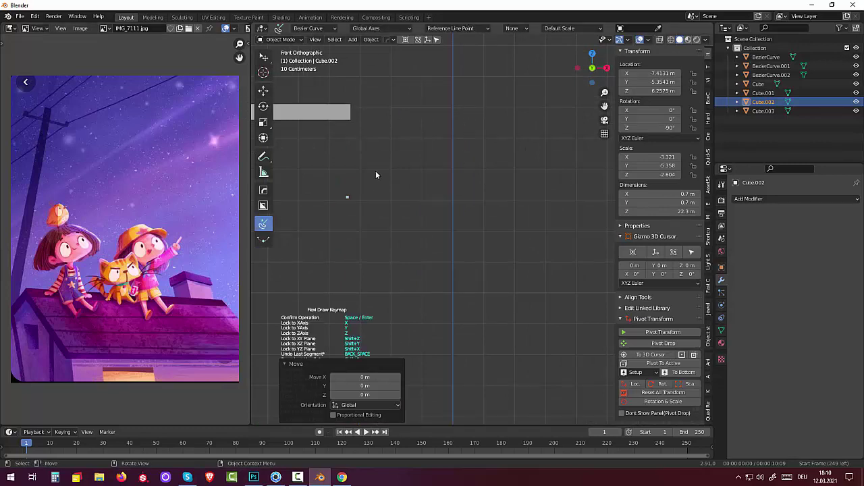
pyautogui.click(452, 109)
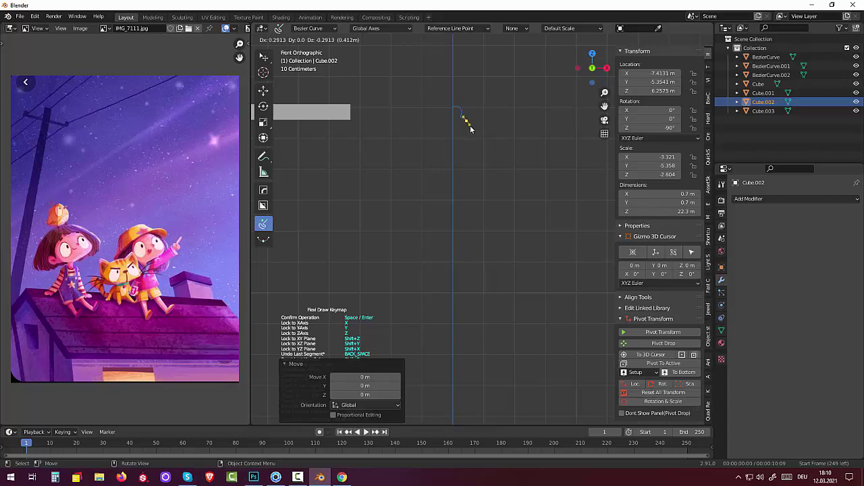
pyautogui.click(466, 137)
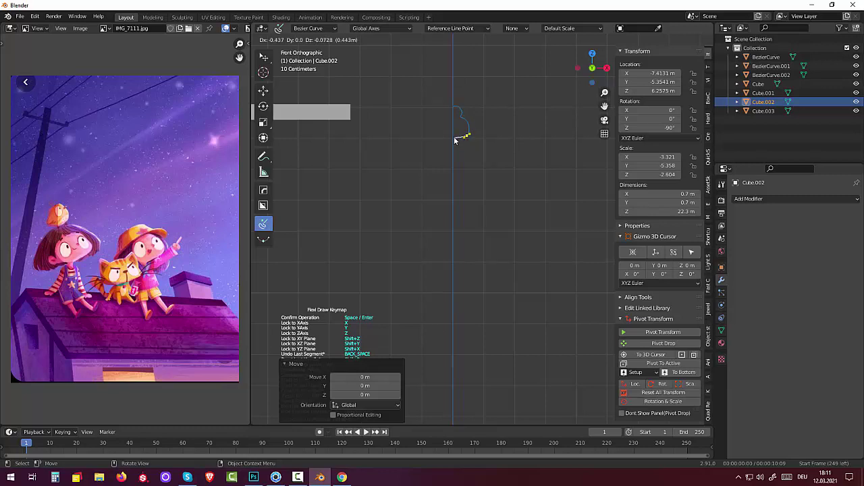
pyautogui.click(453, 140)
pyautogui.press('Return')
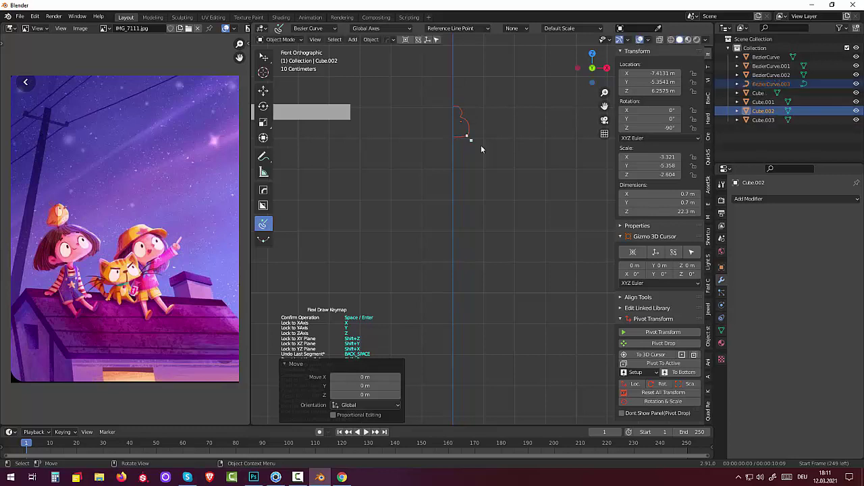
# Return to Object Mode and the Select tool, then select BezierCurve.003
pyautogui.click(280, 39)
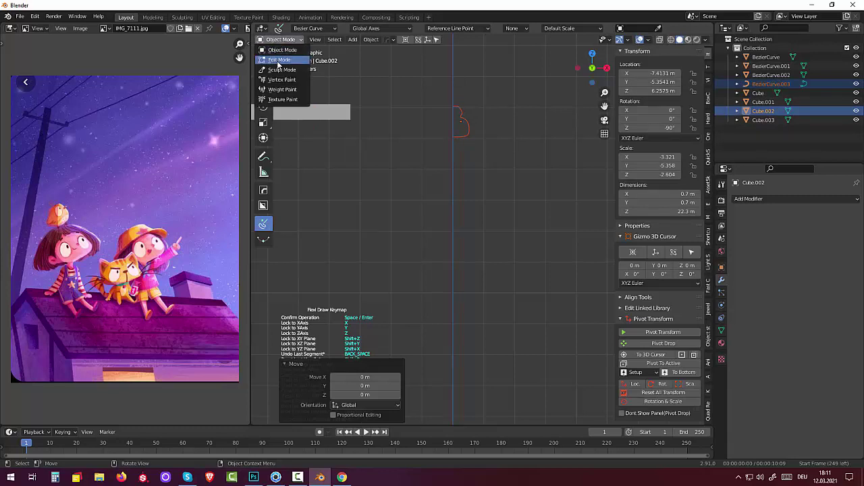
pyautogui.click(278, 52)
pyautogui.click(278, 39)
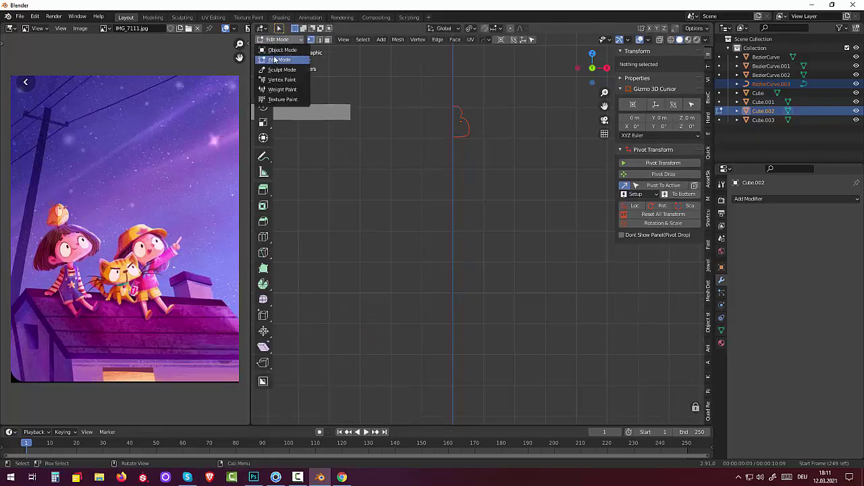
pyautogui.click(280, 59)
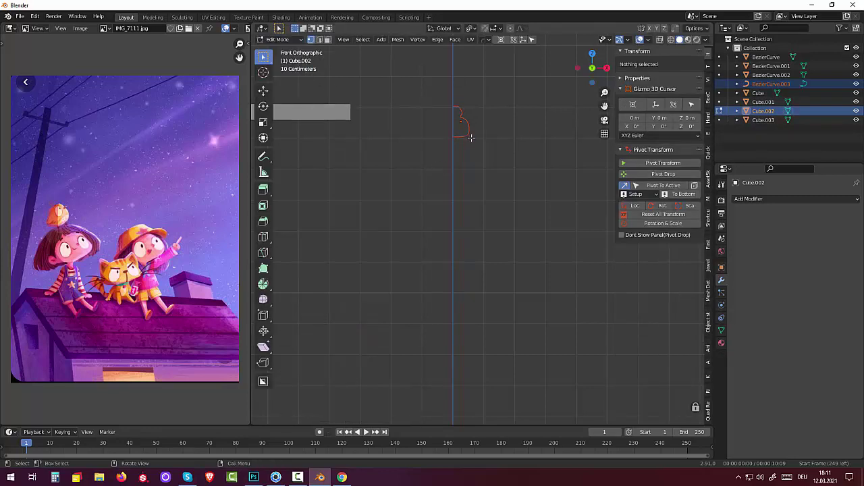
pyautogui.click(280, 39)
pyautogui.click(278, 53)
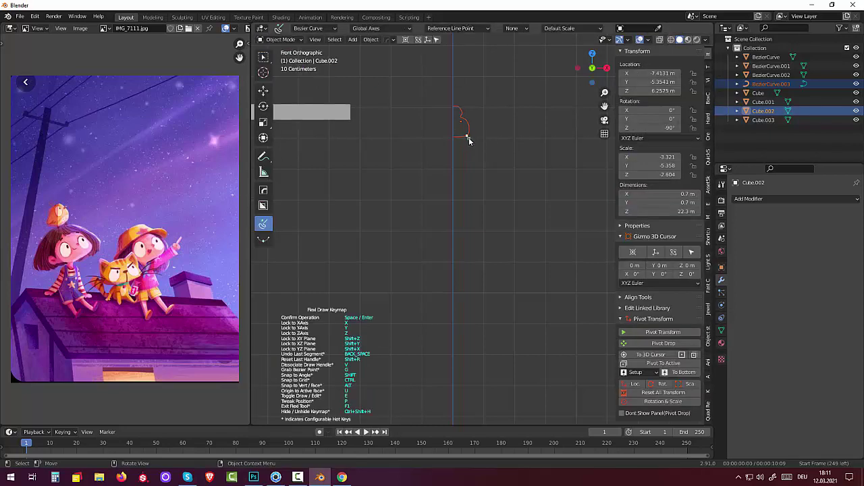
pyautogui.moveTo(263, 56); pyautogui.dragTo(296, 62)
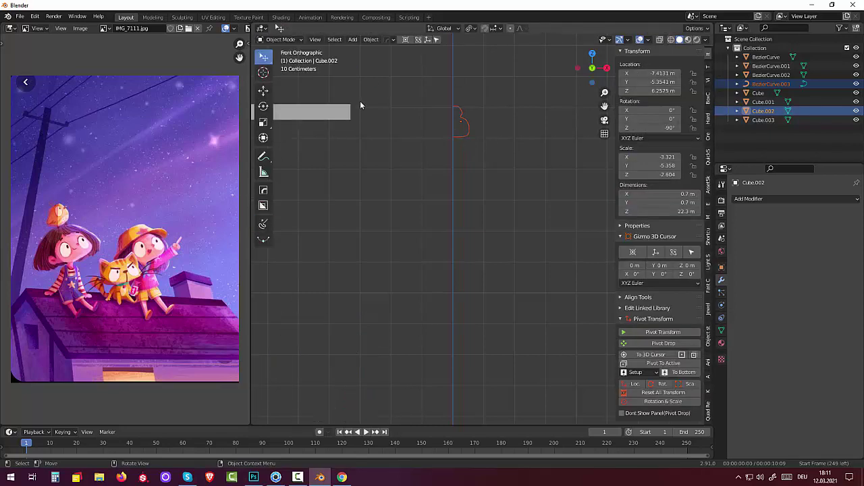
pyautogui.click(468, 134)
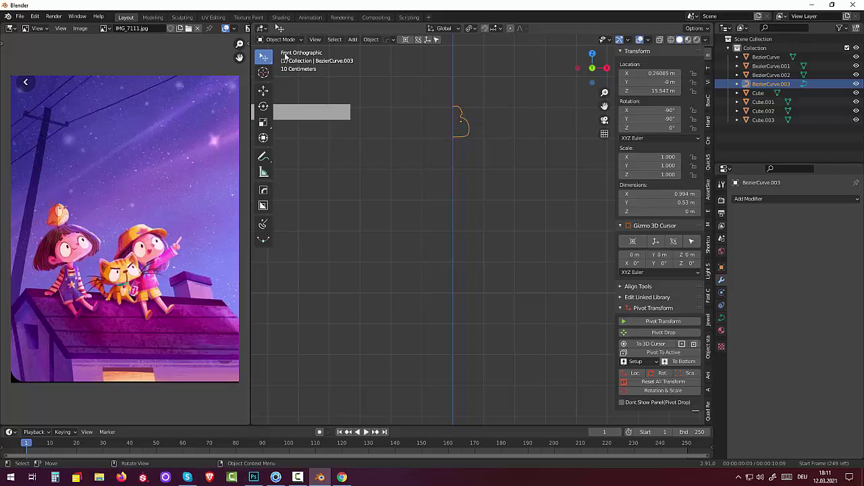
# Enter Edit Mode on BezierCurve.003 and zoom in on it in front view
pyautogui.click(280, 40)
pyautogui.click(281, 61)
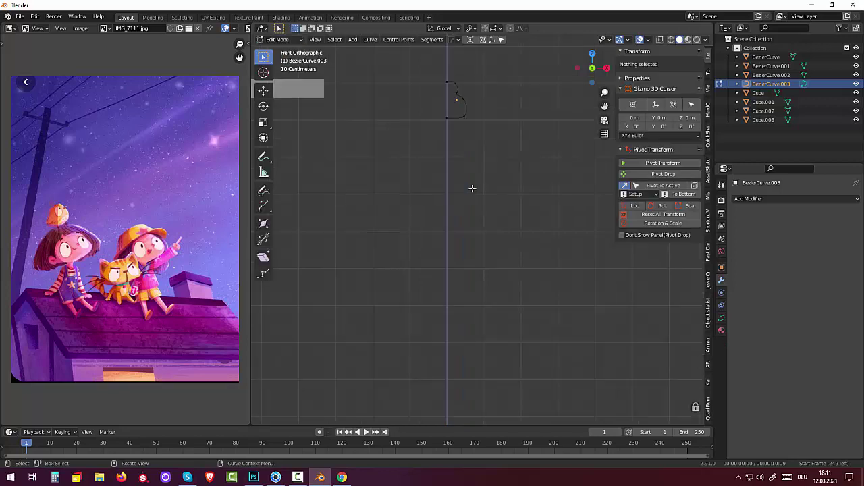
pyautogui.scroll(3, 471, 188)
pyautogui.moveTo(509, 195)
pyautogui.keyDown('shift'); pyautogui.mouseDown(button='middle')
pyautogui.moveTo(469, 341)
pyautogui.moveTo(479, 300)
pyautogui.moveTo(466, 304)
pyautogui.mouseUp(button='middle'); pyautogui.keyUp('shift')
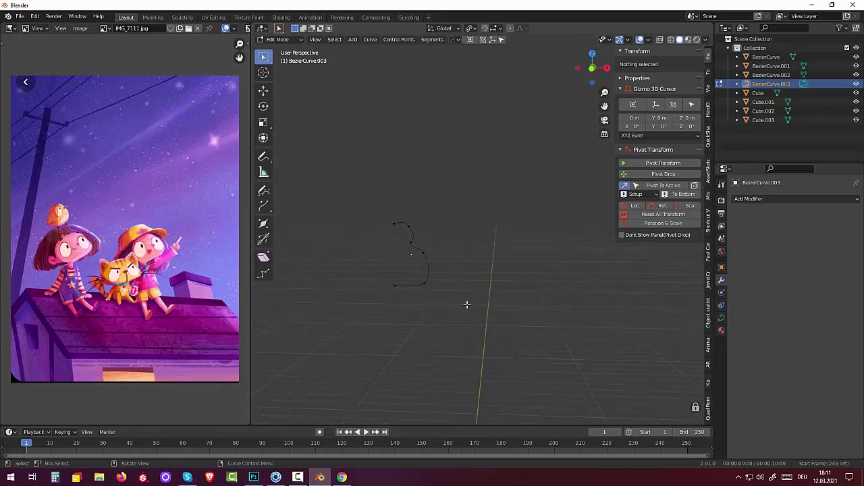
pyautogui.press('KP_1')
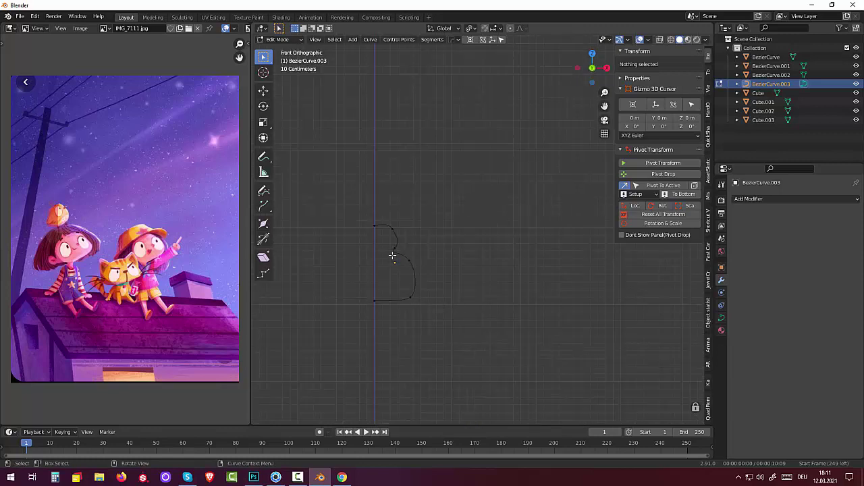
# Reshape the curl's middle bend, top point, and upper and lower handles
pyautogui.click(393, 250)
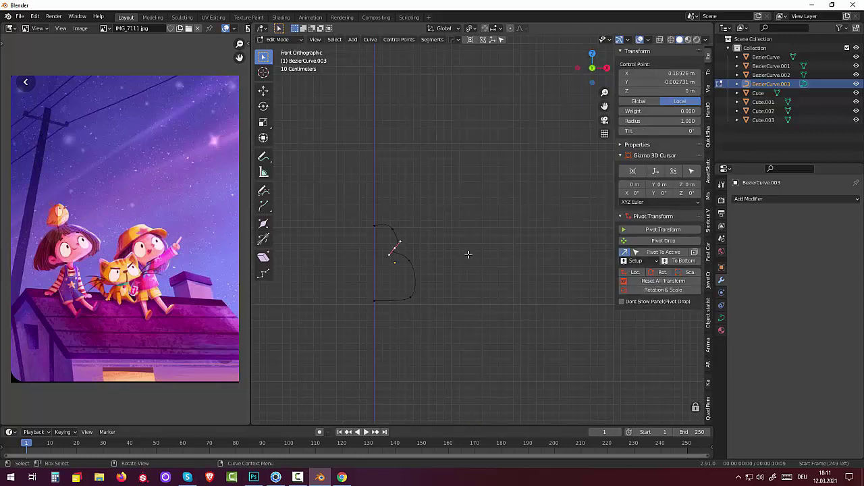
pyautogui.press('g')
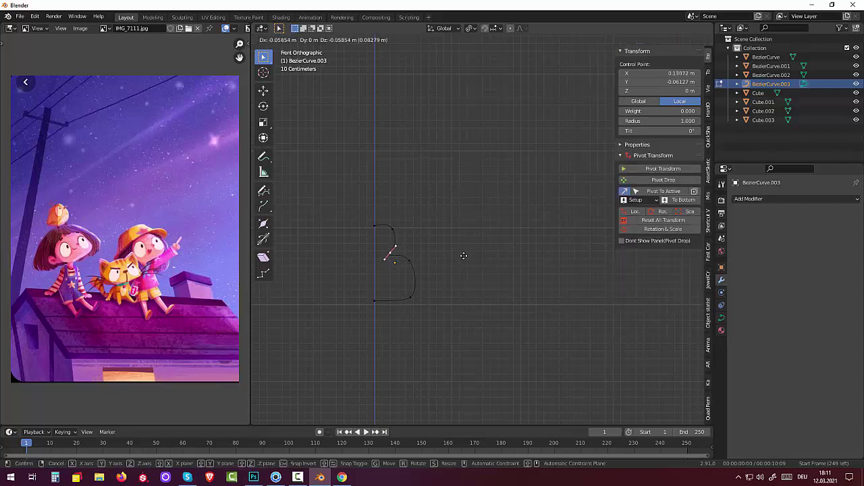
pyautogui.click(433, 249)
pyautogui.click(376, 227)
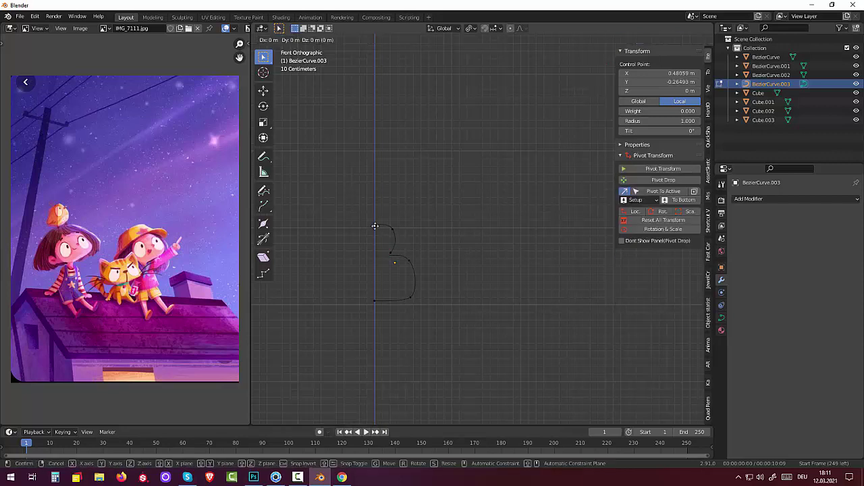
pyautogui.press('g')
pyautogui.click(376, 225)
pyautogui.click(397, 232)
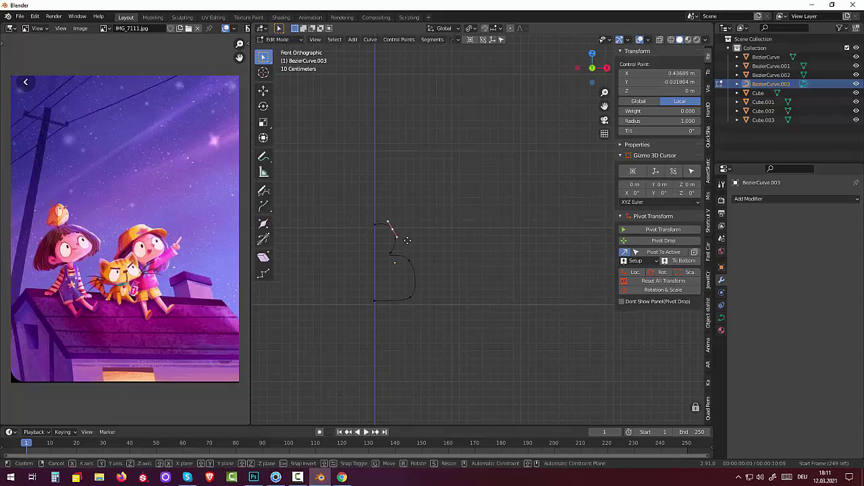
pyautogui.press('g')
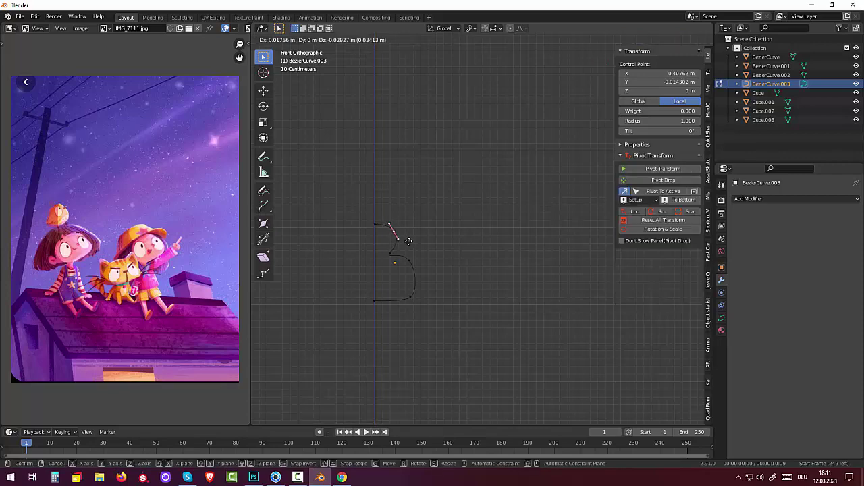
pyautogui.click(408, 241)
pyautogui.click(411, 262)
pyautogui.press('g')
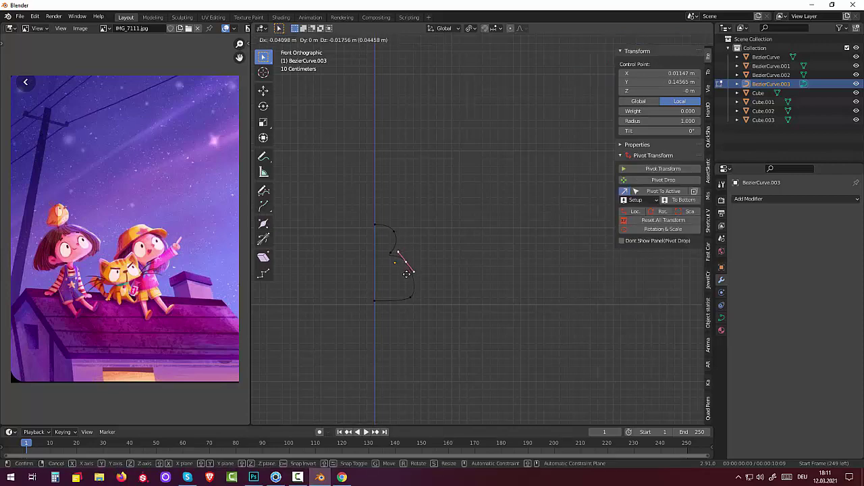
pyautogui.click(408, 294)
# Move a bottom handle and lower the bottom-left endpoint
pyautogui.click(408, 294)
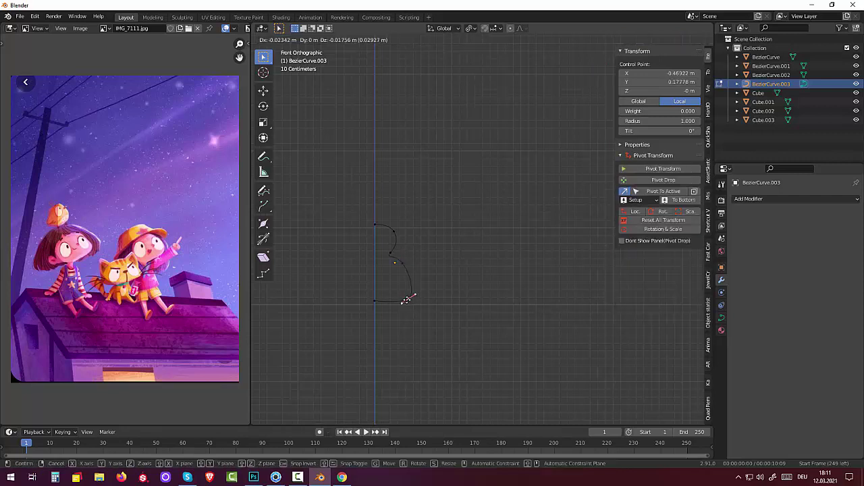
pyautogui.press('g')
pyautogui.click(401, 299)
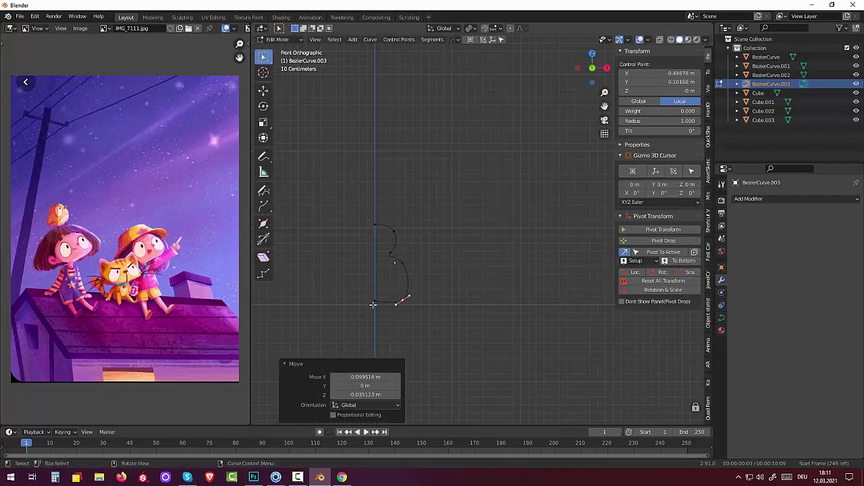
pyautogui.click(377, 301)
pyautogui.press('g')
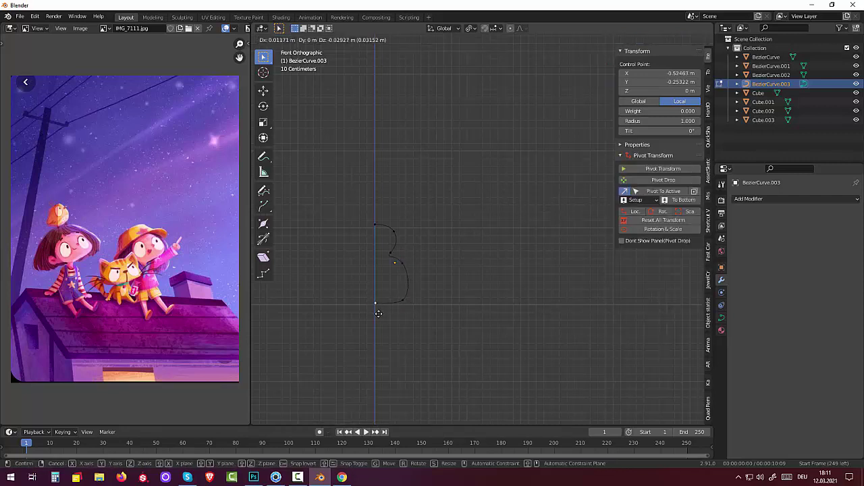
pyautogui.click(379, 314)
# Refine the bottom points and handle, placing the bottom end on the vertical axis
pyautogui.click(401, 302)
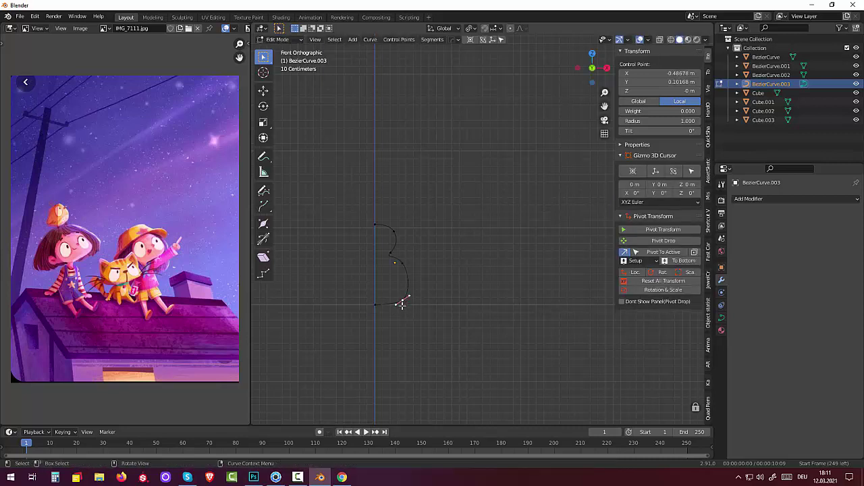
pyautogui.press('g')
pyautogui.click(400, 306)
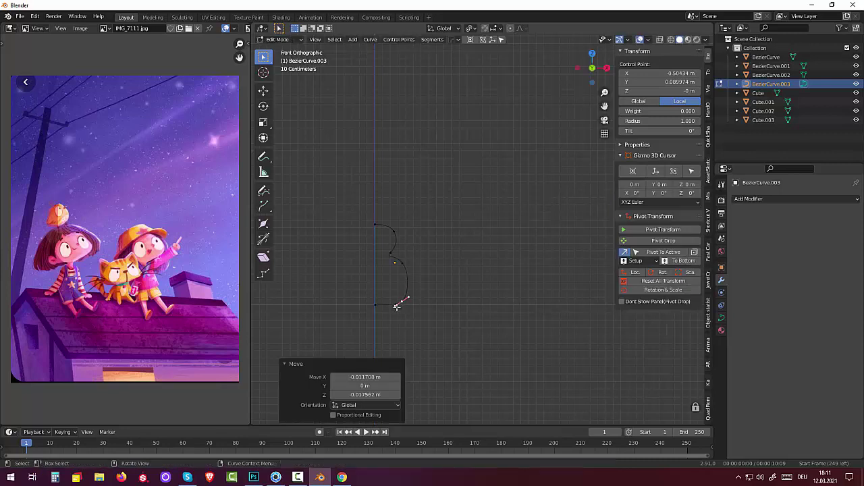
pyautogui.click(394, 307)
pyautogui.press('g')
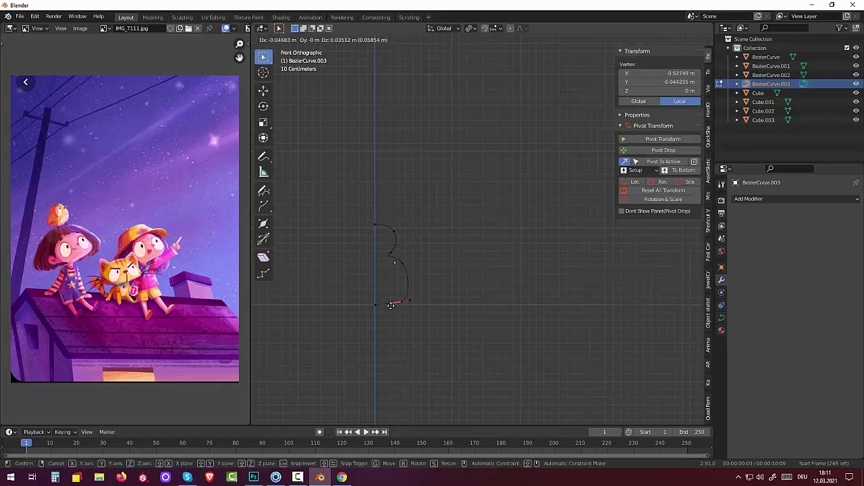
pyautogui.click(389, 303)
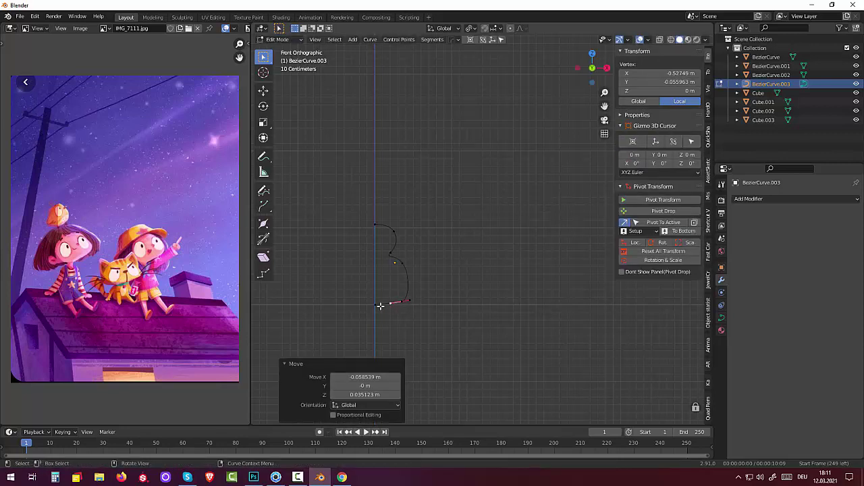
pyautogui.click(376, 304)
pyautogui.press('g')
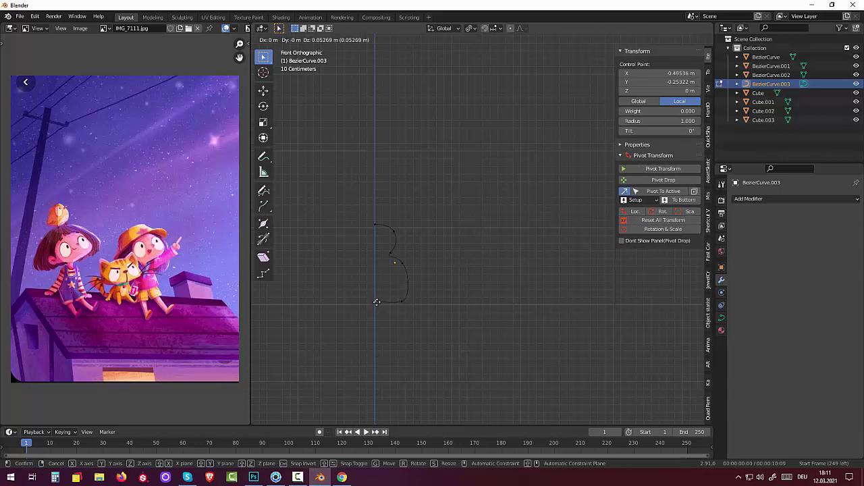
pyautogui.click(377, 301)
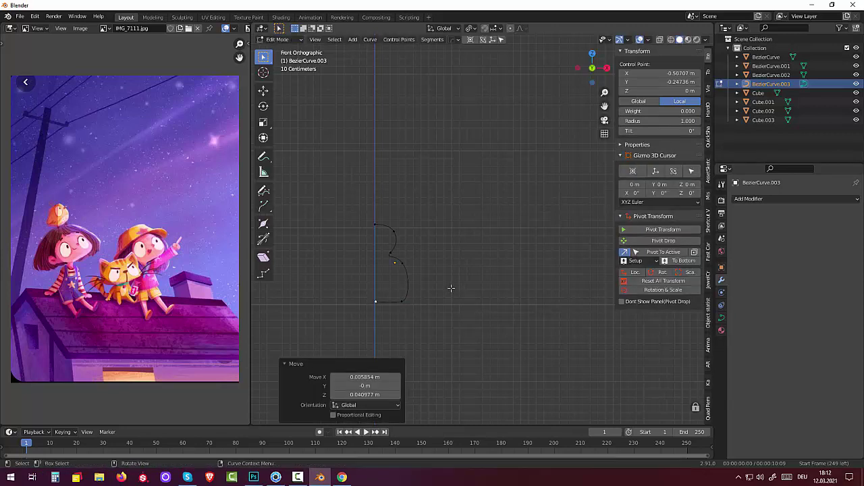
# Move the middle and bottom points together, then reposition the bottom control point
pyautogui.click(394, 257)
pyautogui.keyDown('shift'); pyautogui.click(405, 300); pyautogui.keyUp('shift')
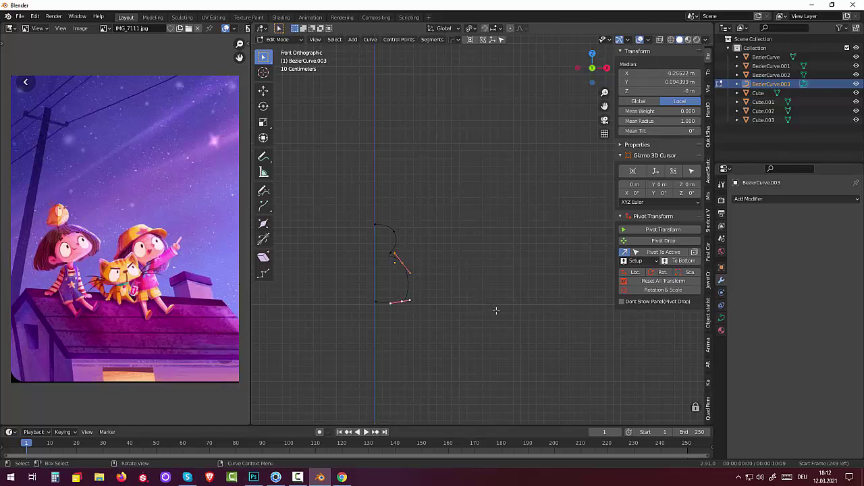
pyautogui.press('g')
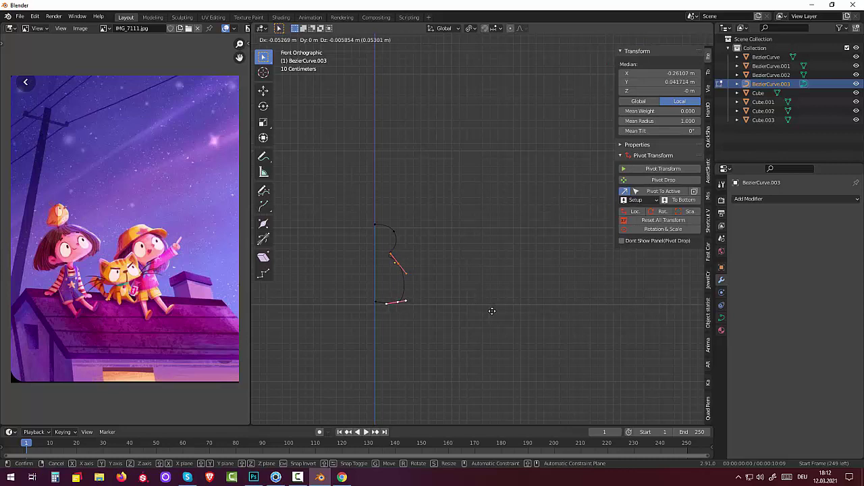
pyautogui.click(463, 328)
pyautogui.click(463, 329)
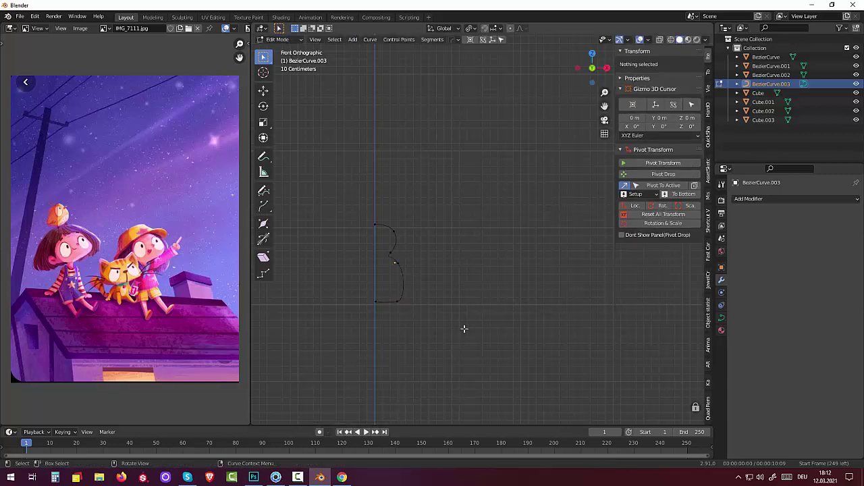
pyautogui.click(375, 302)
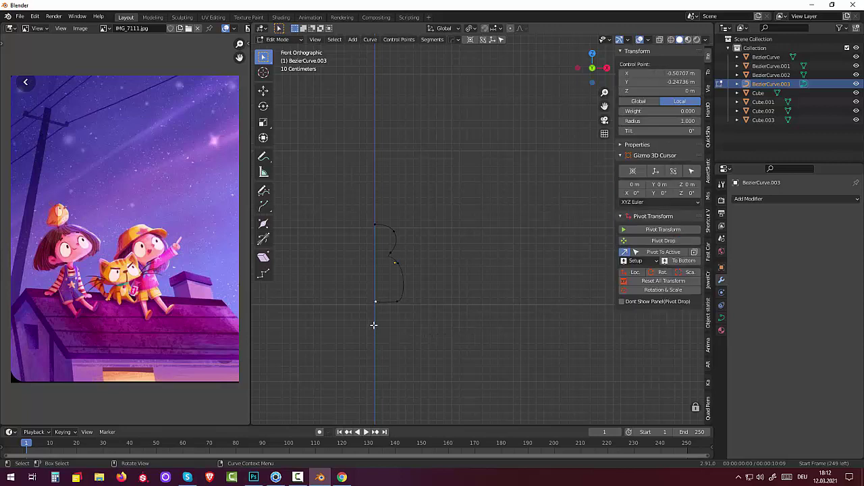
pyautogui.press('g')
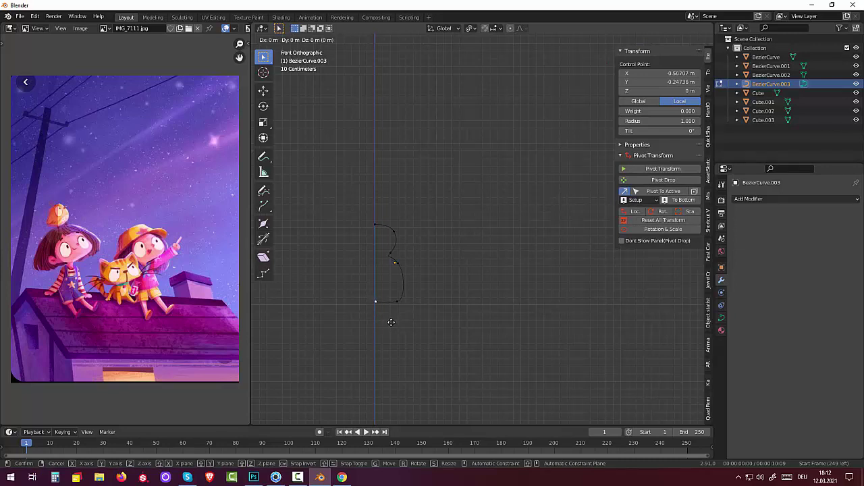
pyautogui.click(393, 317)
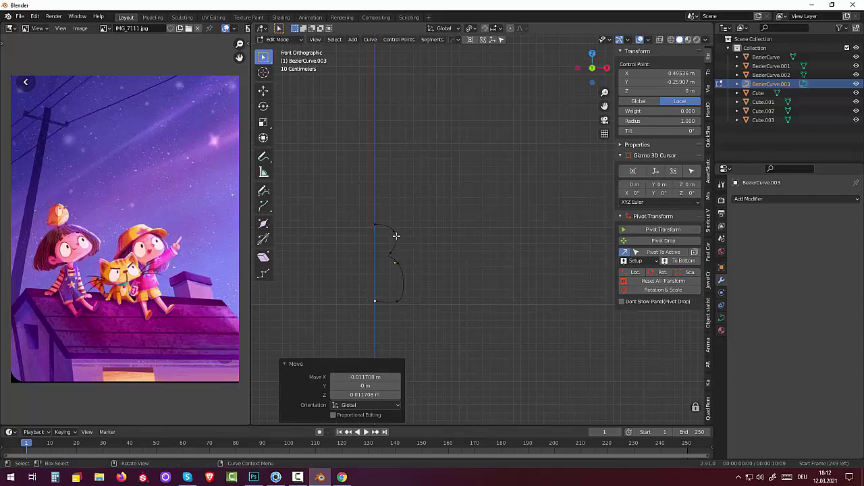
# Adjust the top control point's handle, deselect everything, and leave Edit Mode
pyautogui.click(397, 237)
pyautogui.click(399, 240)
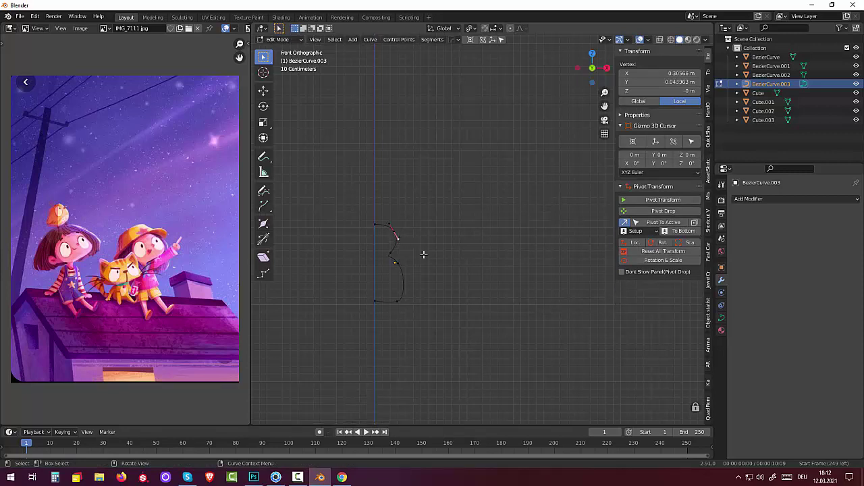
pyautogui.press('g')
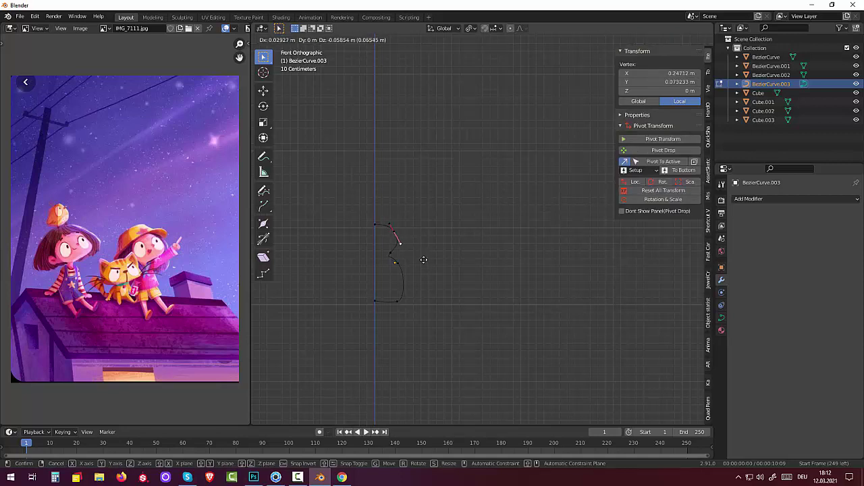
pyautogui.click(422, 258)
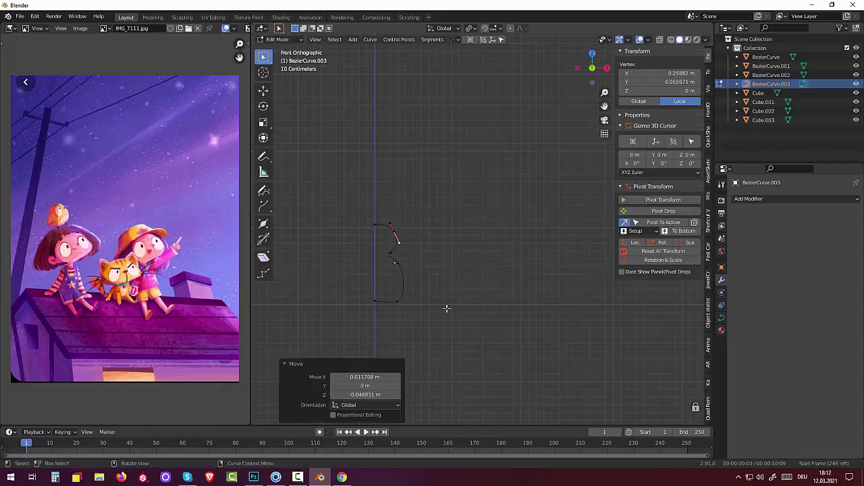
pyautogui.click(453, 327)
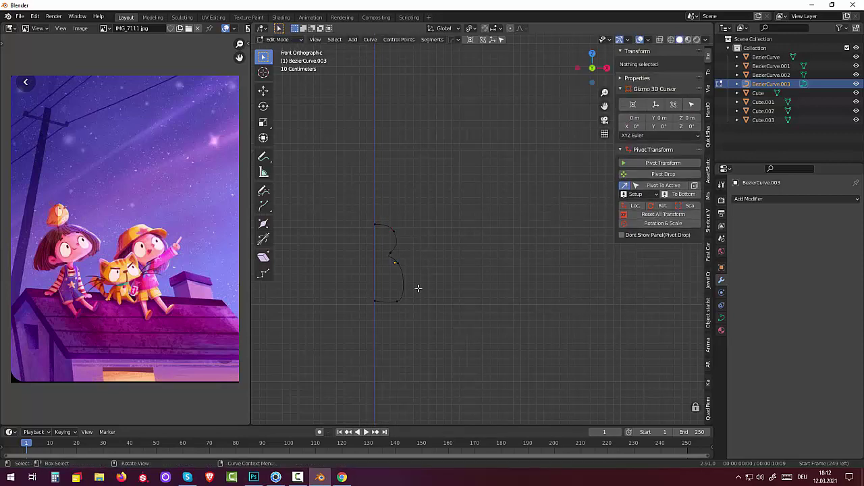
pyautogui.click(275, 41)
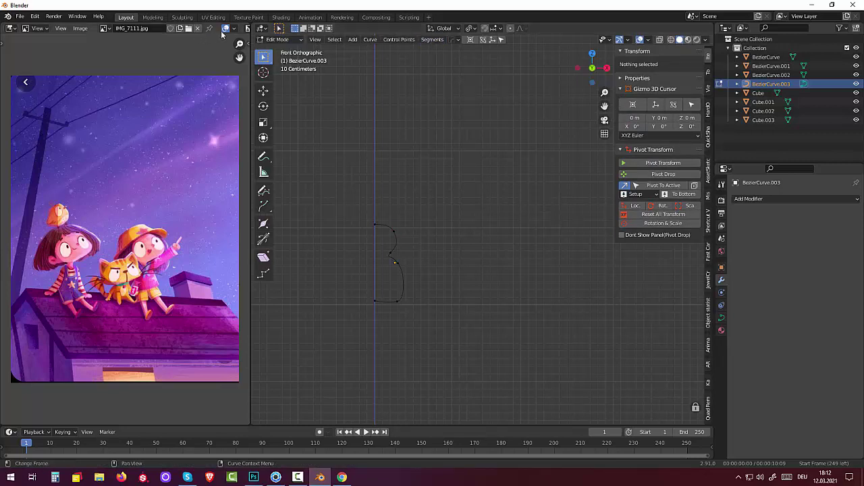
pyautogui.click(270, 39)
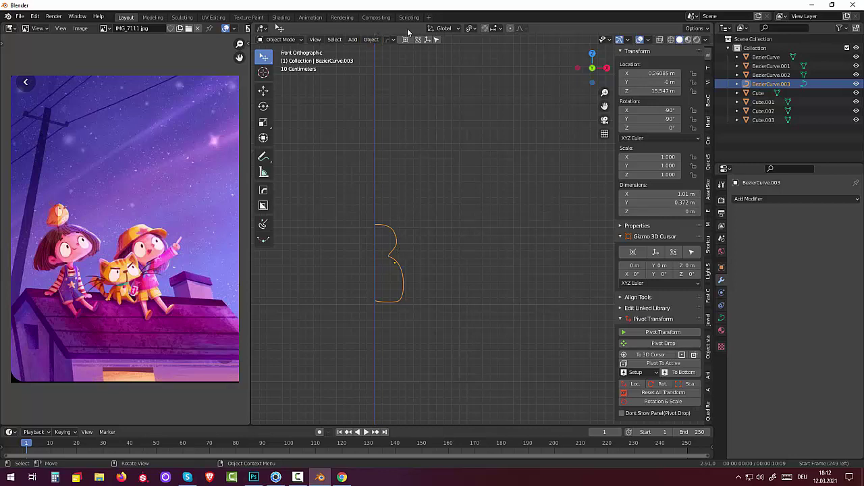
# Convert BezierCurve.003 to a mesh using Object > Convert To > Mesh
pyautogui.click(372, 41)
pyautogui.moveTo(405, 276)
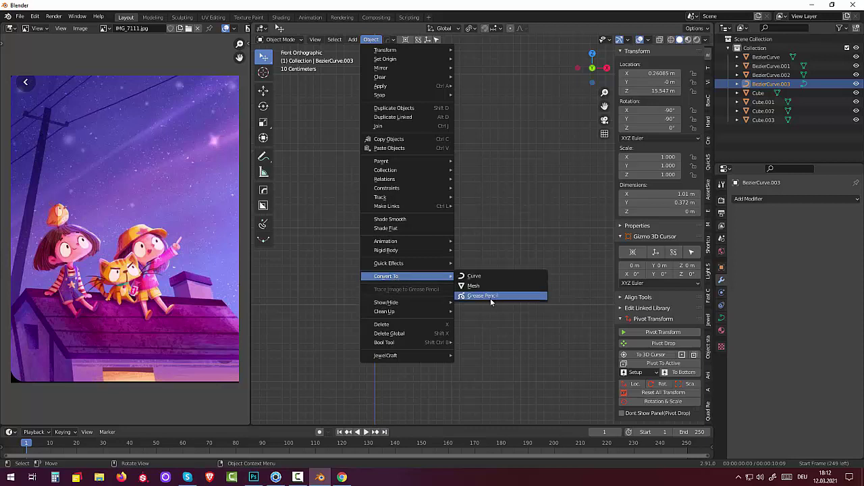
pyautogui.click(479, 288)
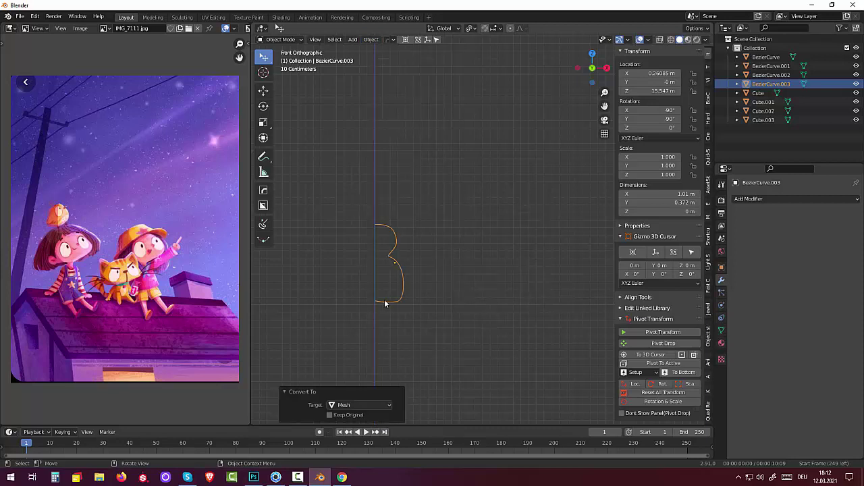
pyautogui.click(747, 199)
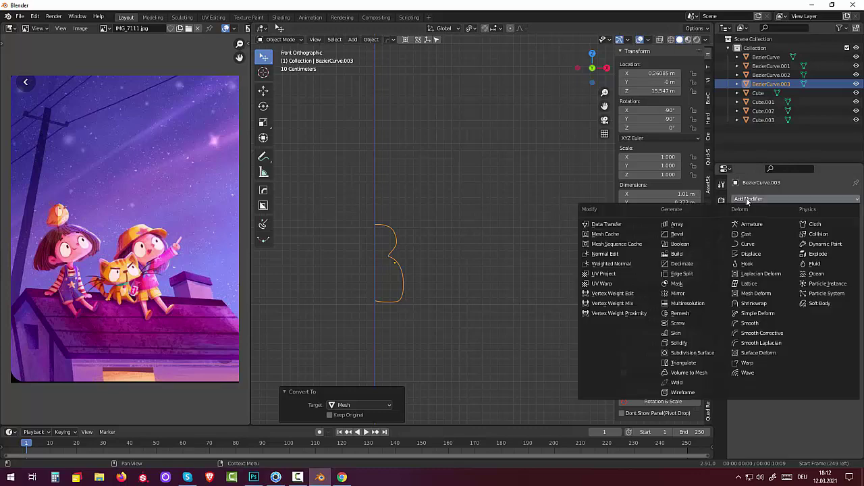
# Add a Screw modifier, reset the object's transforms, and set the screw axis to Z
pyautogui.click(684, 322)
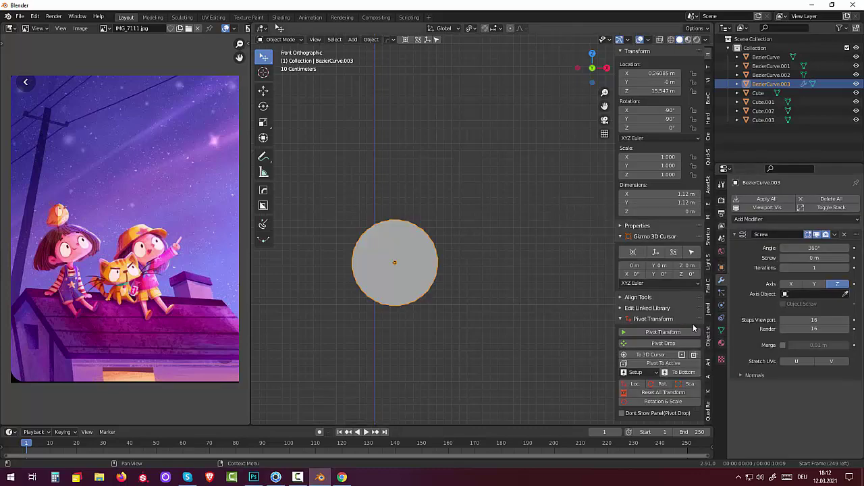
pyautogui.click(792, 284)
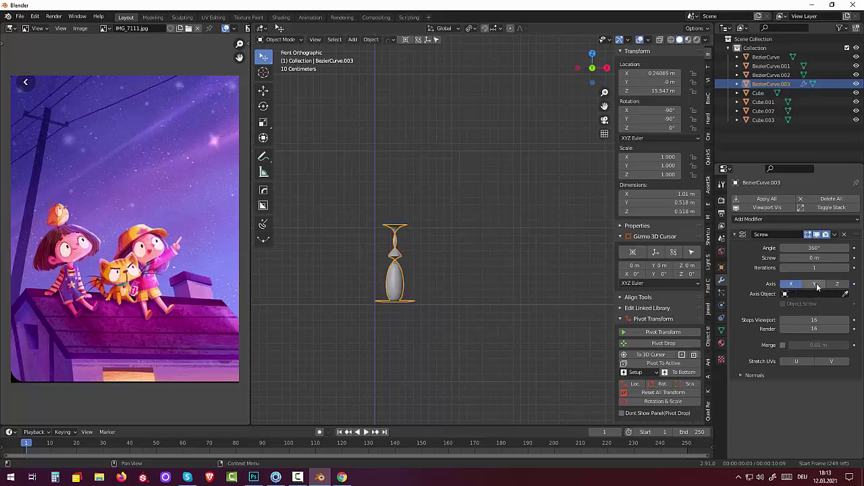
pyautogui.click(814, 284)
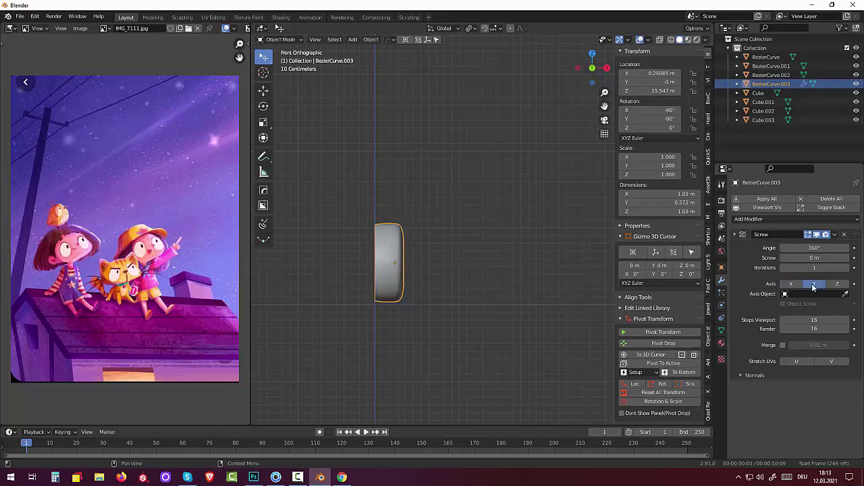
pyautogui.click(838, 285)
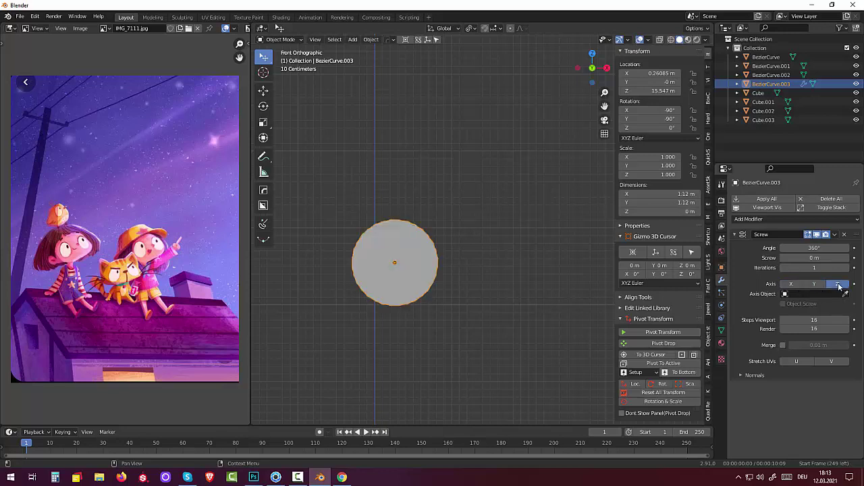
pyautogui.click(791, 284)
pyautogui.moveTo(438, 298)
pyautogui.mouseDown(button='middle')
pyautogui.moveTo(442, 330)
pyautogui.moveTo(436, 303)
pyautogui.mouseUp(button='middle')
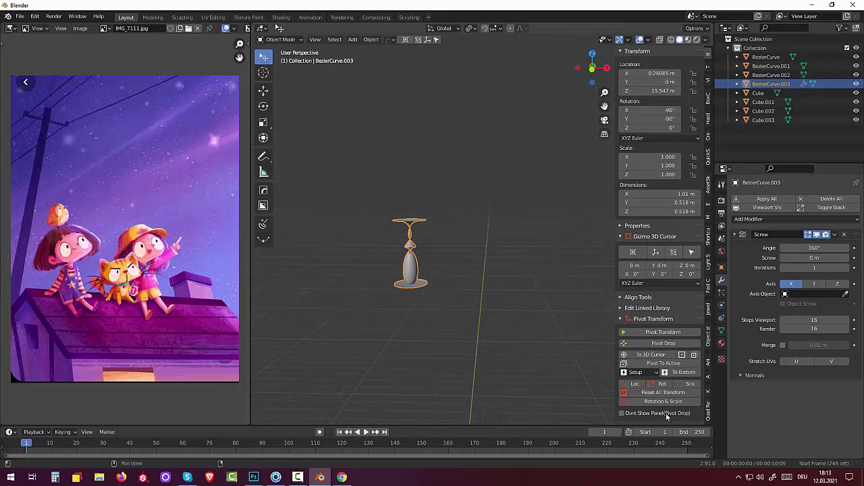
pyautogui.click(659, 393)
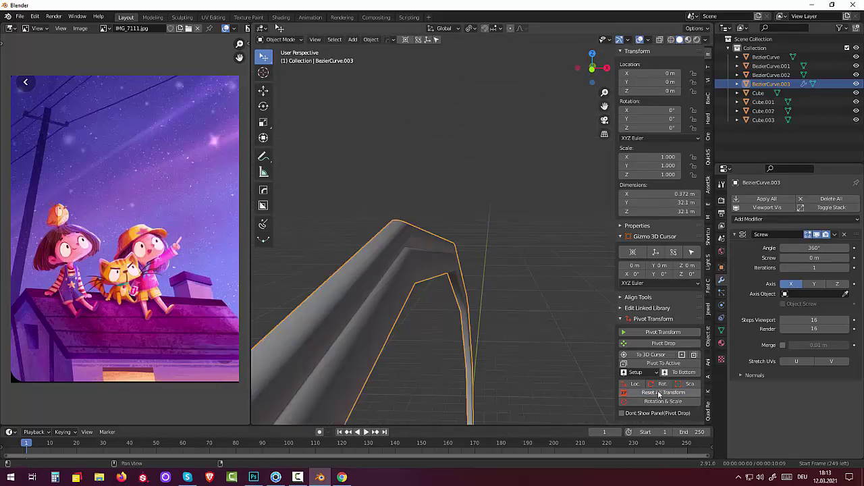
pyautogui.click(811, 287)
pyautogui.click(837, 284)
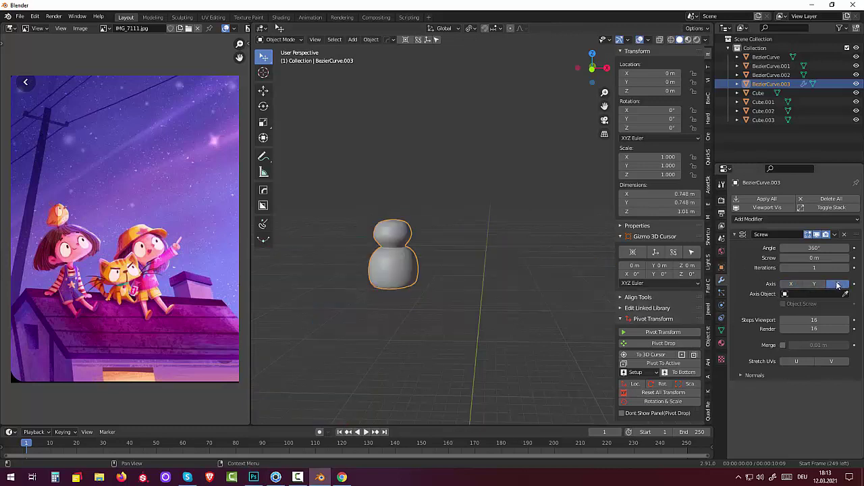
# Apply the Screw modifier to make the revolved insulator permanent
pyautogui.scroll(-3, 304, 343)
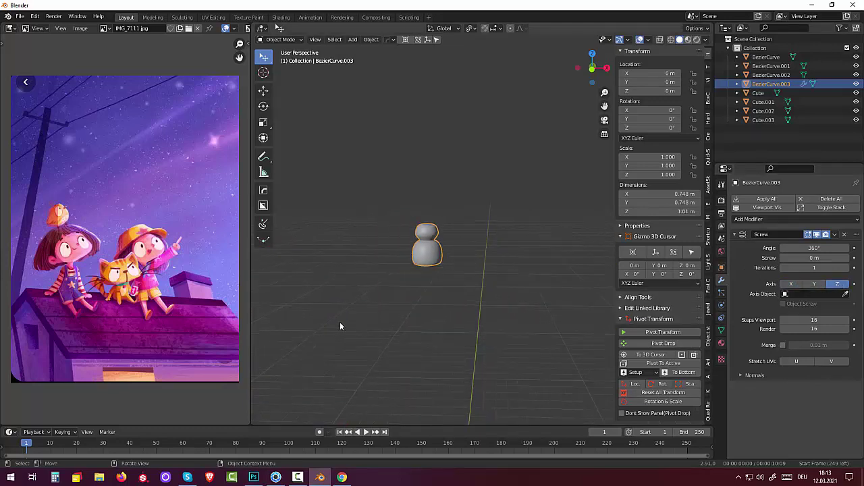
pyautogui.scroll(-3, 337, 342)
pyautogui.scroll(-2, 336, 342)
pyautogui.scroll(2, 333, 334)
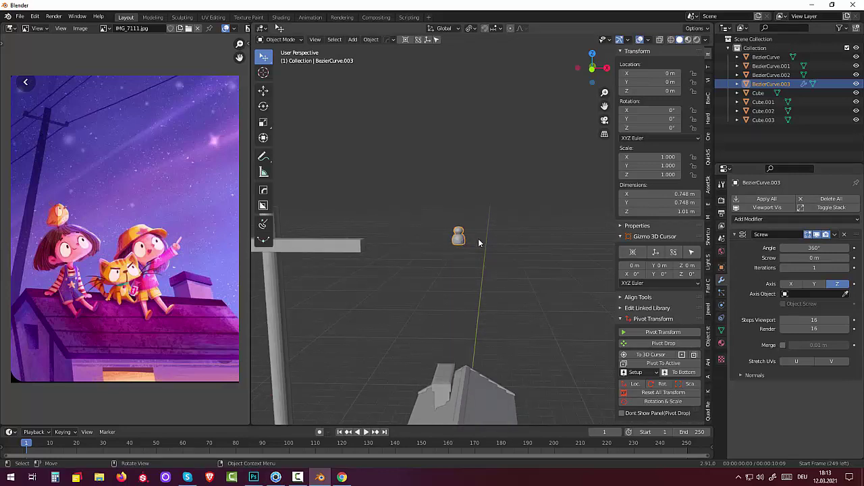
pyautogui.click(835, 234)
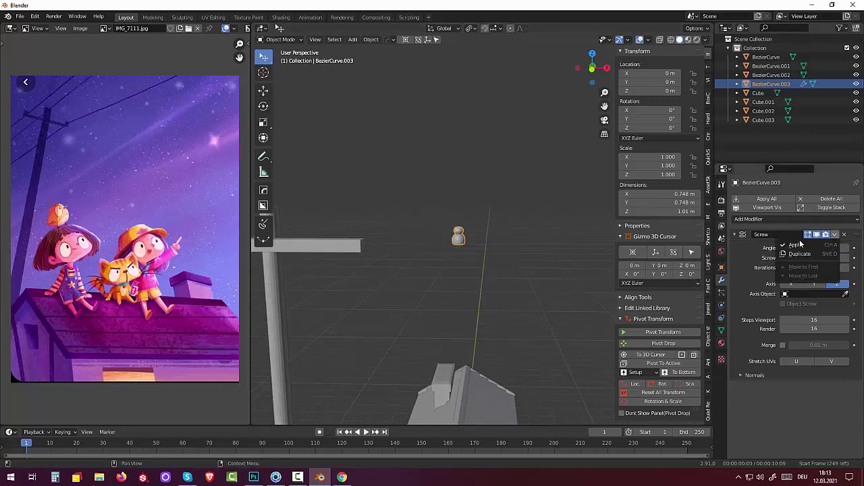
pyautogui.click(795, 246)
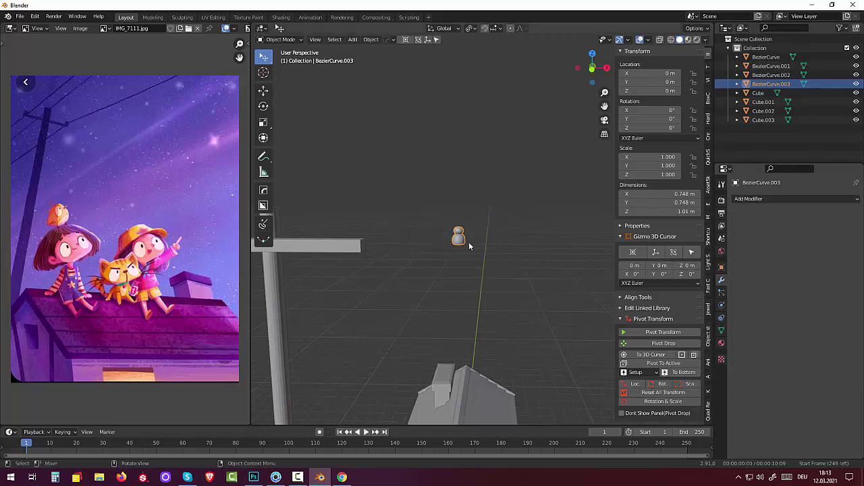
# In front view, set the insulator down on the crossbar
pyautogui.press('KP_1')
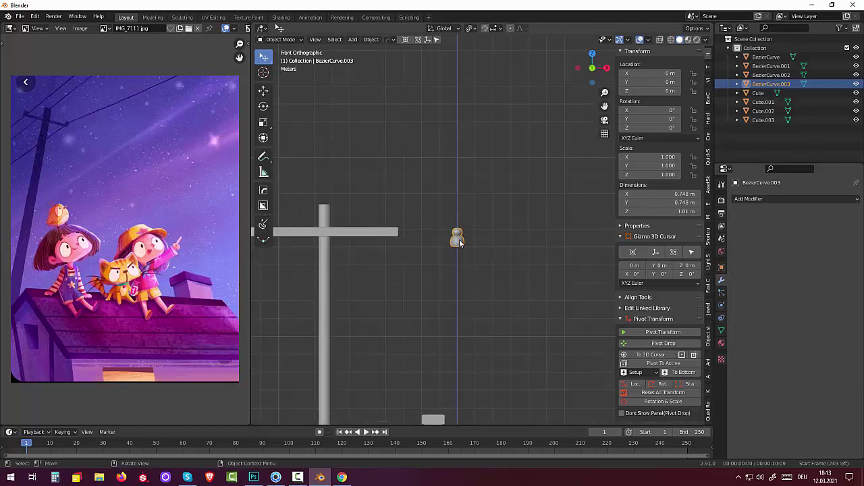
pyautogui.press('g')
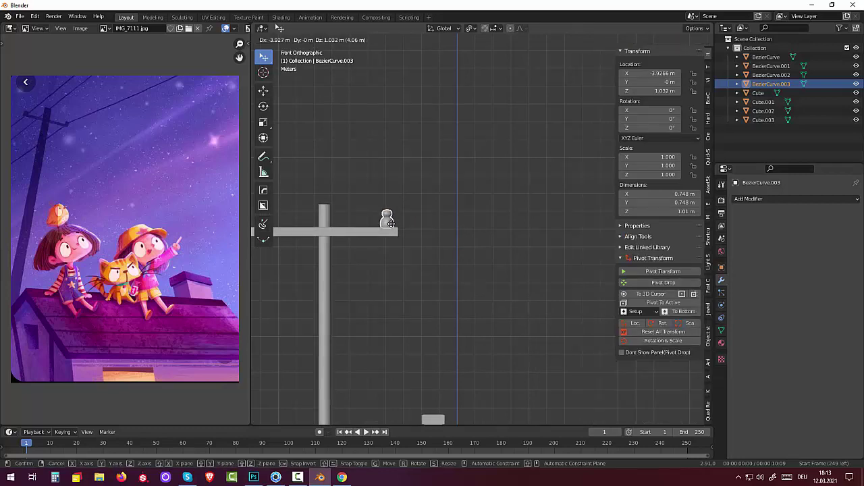
pyautogui.click(392, 224)
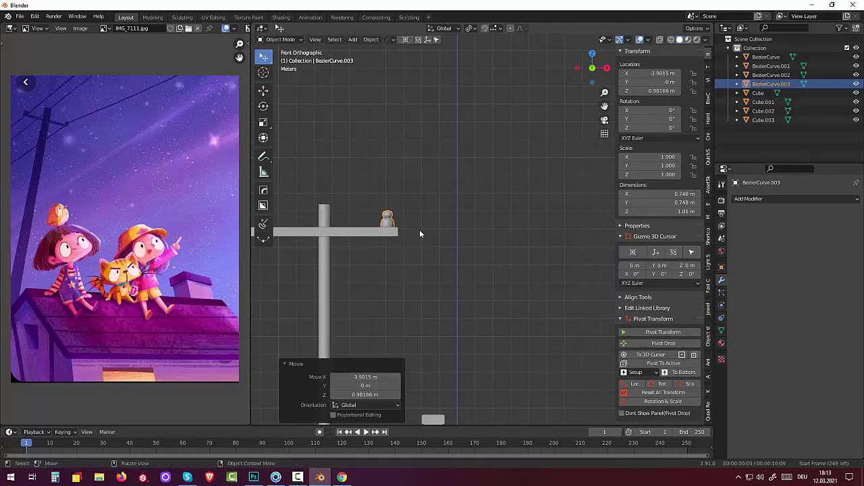
pyautogui.scroll(-2, 420, 230)
pyautogui.click(417, 226)
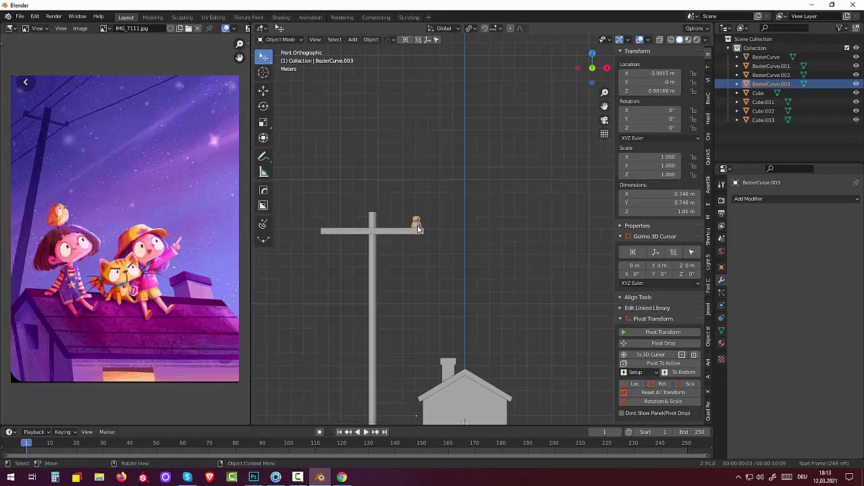
# Duplicate the insulator to the crossbar's left end at X -10.571 m, then select both
pyautogui.press('shift')
pyautogui.hotkey('shift', 'd')
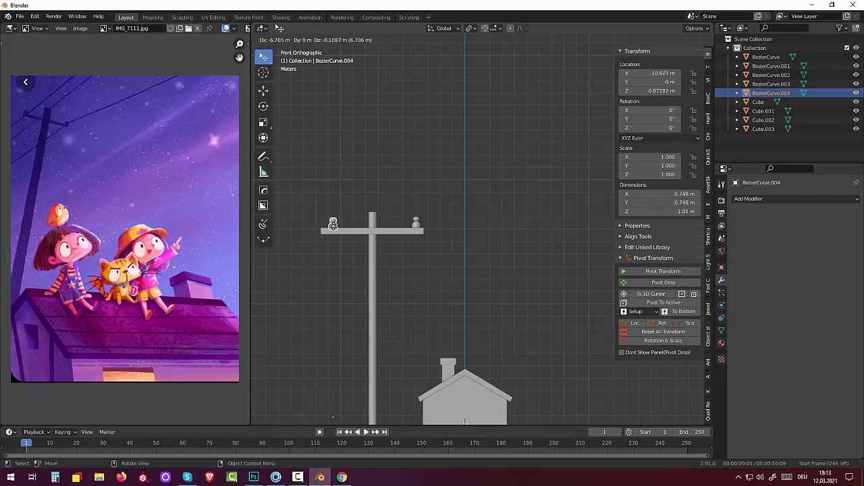
pyautogui.press('Return')
pyautogui.click(345, 278)
pyautogui.moveTo(376, 287); pyautogui.dragTo(522, 300, button='middle')
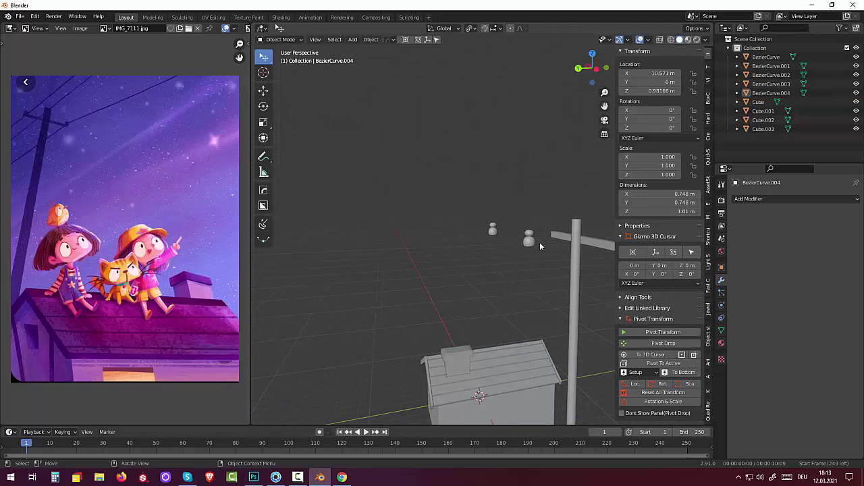
pyautogui.click(527, 237)
pyautogui.keyDown('shift'); pyautogui.click(493, 230); pyautogui.keyUp('shift')
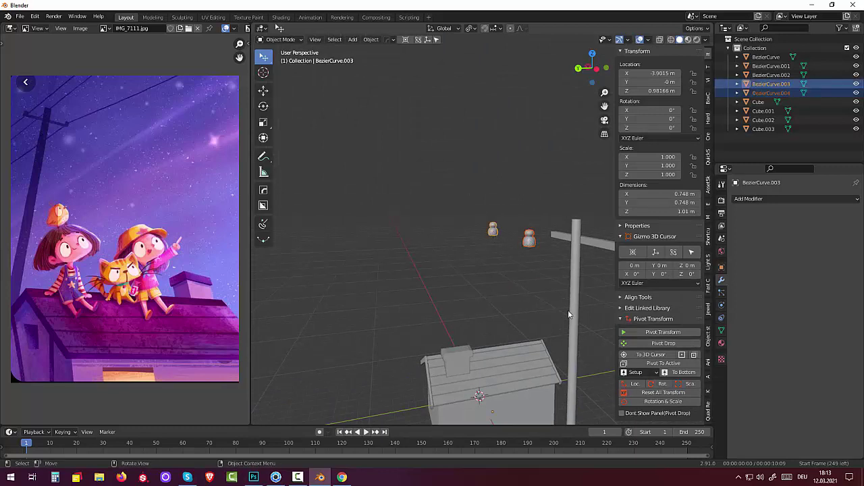
# From the right view, slide both insulators along Y onto the crossbar
pyautogui.press('KP_3')
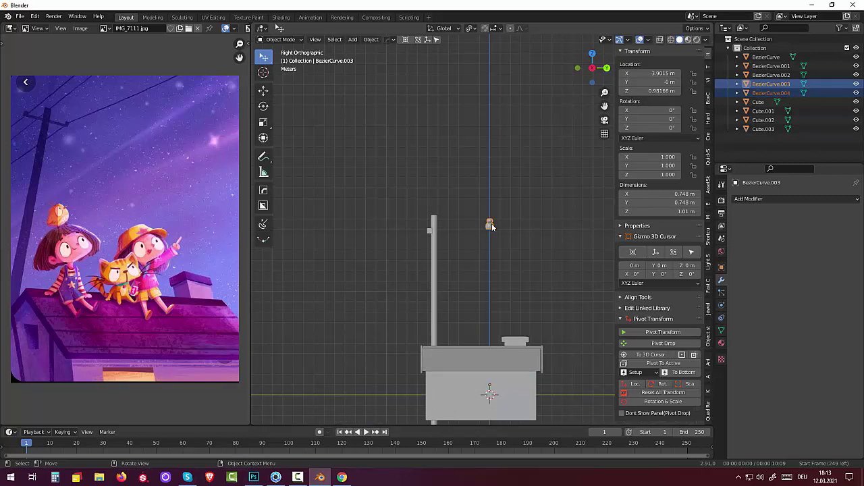
pyautogui.press('g')
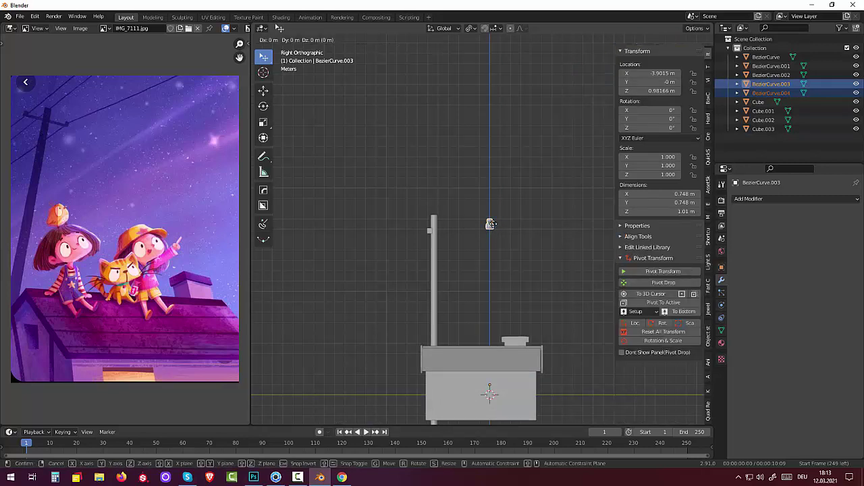
pyautogui.press('y')
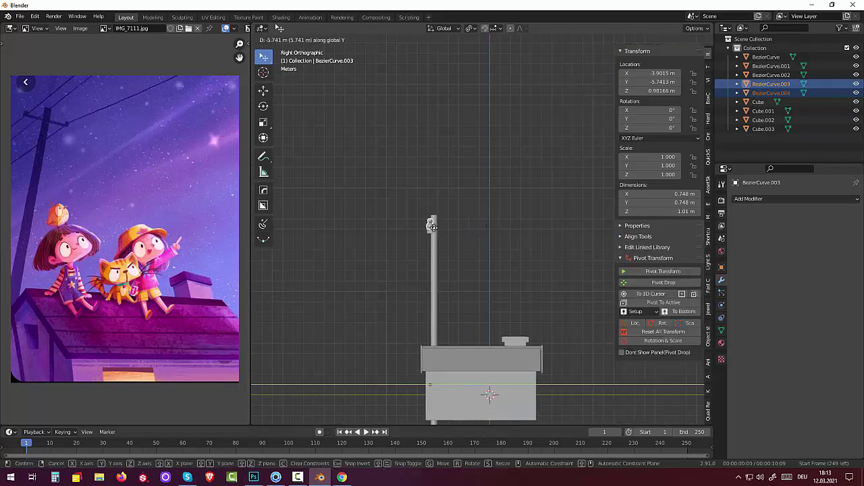
pyautogui.click(433, 226)
pyautogui.click(457, 281)
# Orbit around to check the insulators' placement and select the copied insulator
pyautogui.moveTo(458, 277)
pyautogui.mouseDown(button='middle')
pyautogui.moveTo(582, 279)
pyautogui.moveTo(538, 257)
pyautogui.moveTo(578, 253)
pyautogui.moveTo(545, 275)
pyautogui.mouseUp(button='middle')
pyautogui.scroll(-2, 544, 276)
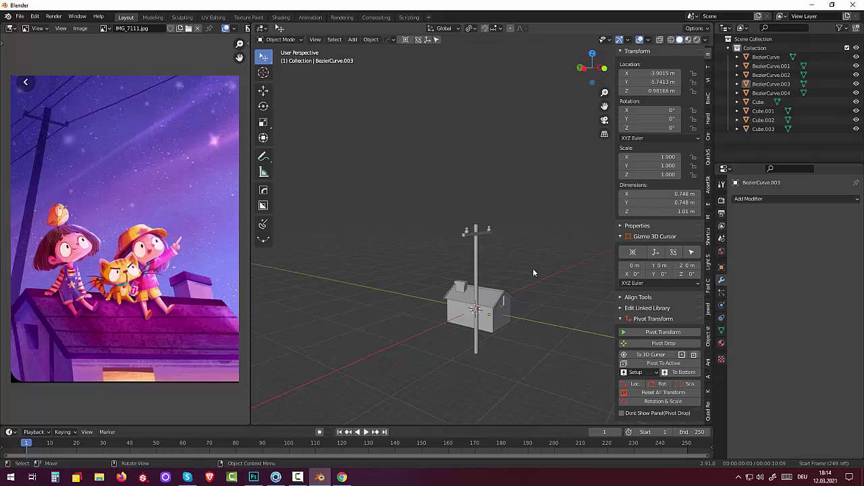
pyautogui.press('KP_3')
pyautogui.moveTo(532, 273)
pyautogui.mouseDown(button='middle')
pyautogui.moveTo(535, 266)
pyautogui.moveTo(434, 280)
pyautogui.mouseUp(button='middle')
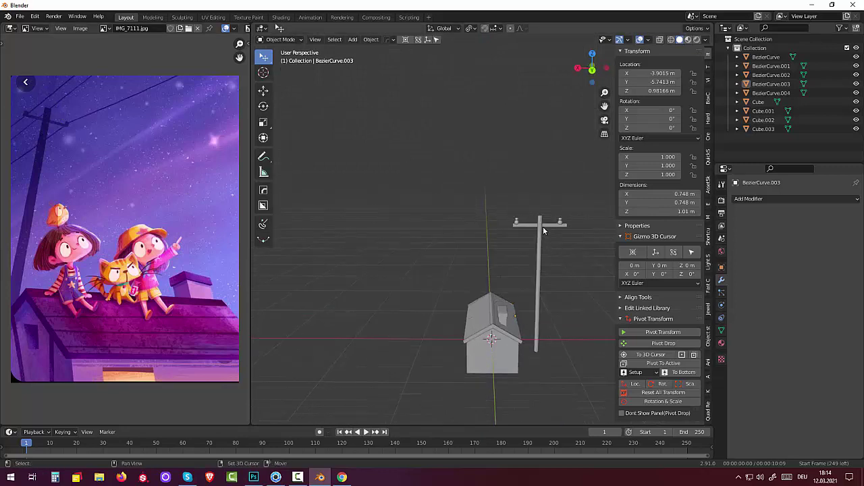
pyautogui.moveTo(543, 226)
pyautogui.mouseDown(button='middle')
pyautogui.moveTo(411, 296)
pyautogui.moveTo(427, 303)
pyautogui.moveTo(459, 274)
pyautogui.moveTo(448, 278)
pyautogui.moveTo(415, 336)
pyautogui.mouseUp(button='middle')
pyautogui.click(411, 336)
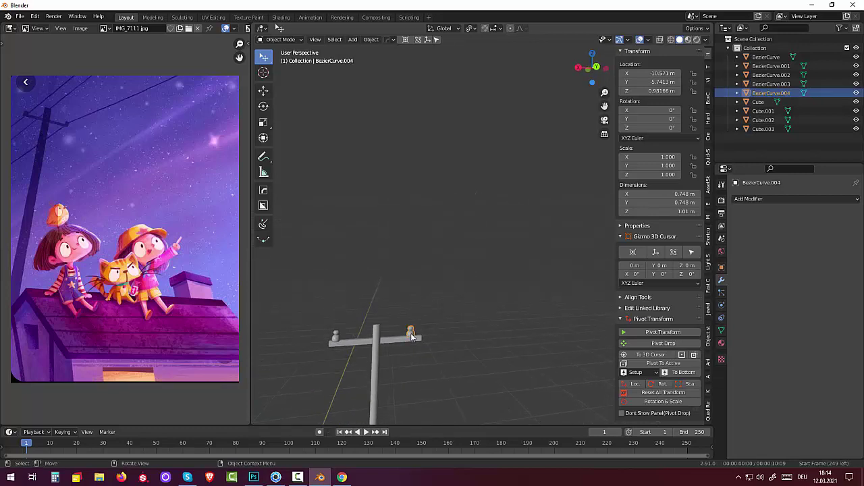
pyautogui.press('KP_1')
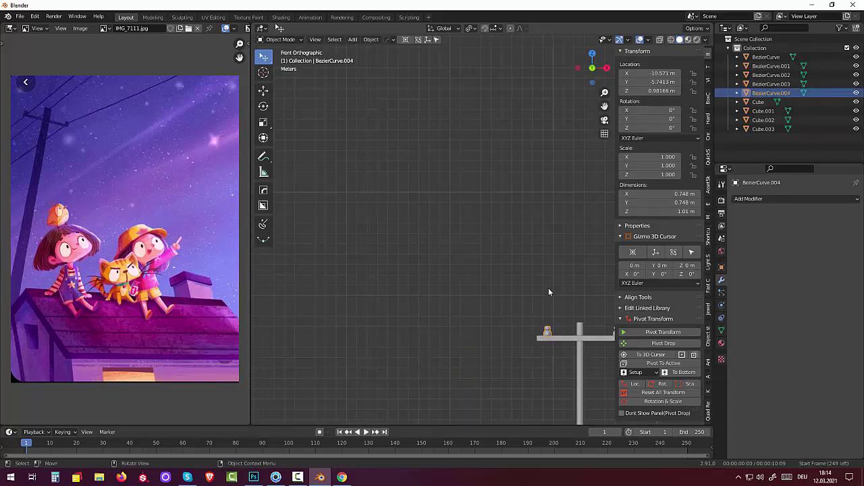
# Duplicate an insulator and set the copy on the very top of the pole
pyautogui.scroll(-3, 544, 287)
pyautogui.hotkey('shift', 'd')
pyautogui.rightClick(535, 301)
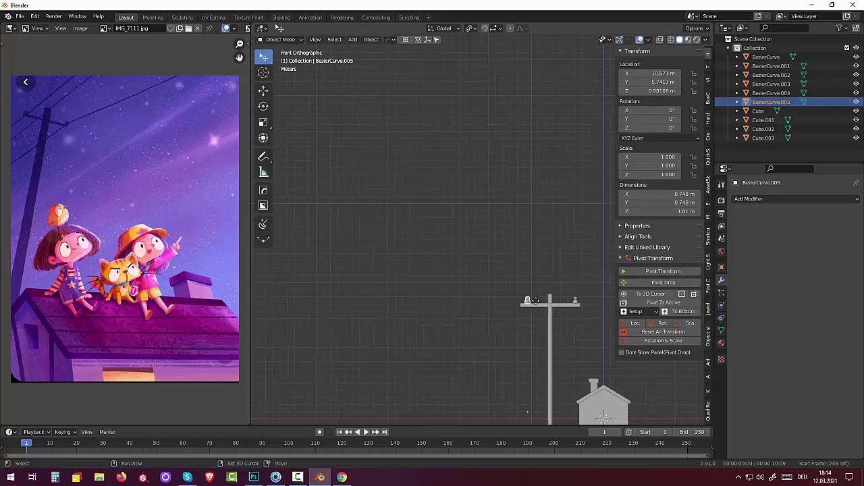
pyautogui.moveTo(534, 301); pyautogui.dragTo(553, 291)
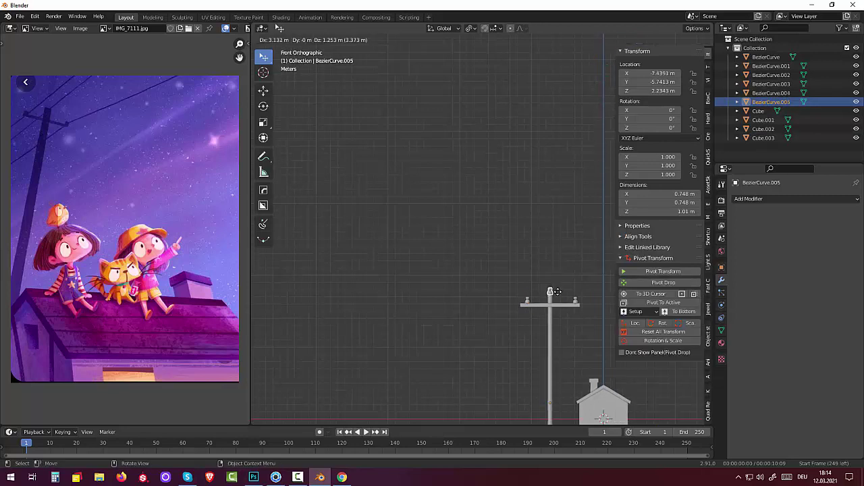
pyautogui.click(554, 291)
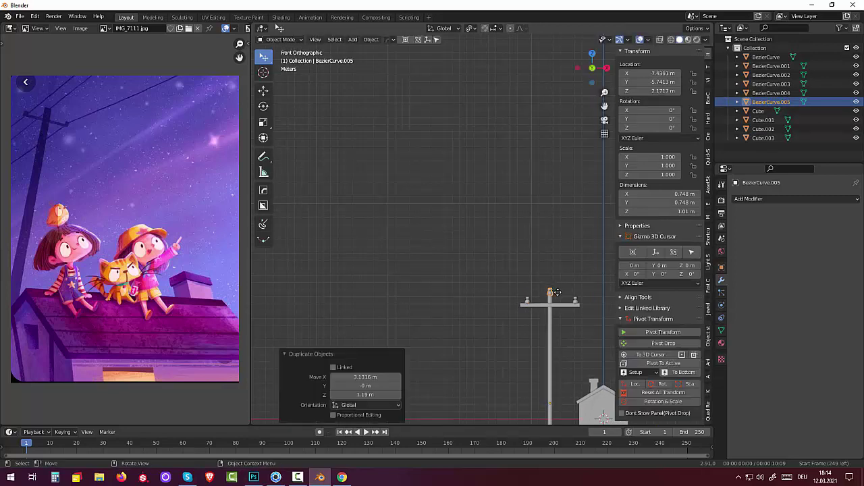
pyautogui.click(461, 347)
pyautogui.moveTo(458, 346)
pyautogui.mouseDown(button='middle')
pyautogui.moveTo(511, 349)
pyautogui.moveTo(561, 330)
pyautogui.moveTo(561, 386)
pyautogui.moveTo(519, 307)
pyautogui.moveTo(512, 232)
pyautogui.mouseUp(button='middle')
pyautogui.scroll(2, 519, 306)
pyautogui.scroll(2, 517, 290)
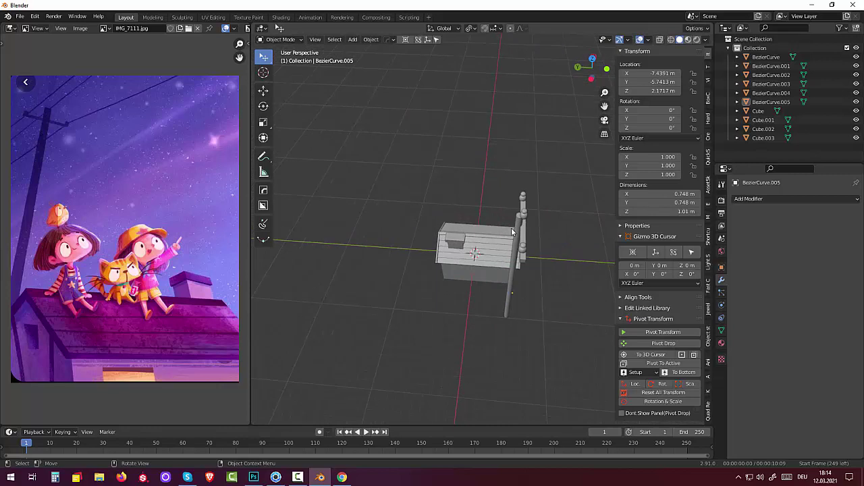
# Shift the top insulator 0.39 m along Y and review it from a lower angle
pyautogui.click(524, 215)
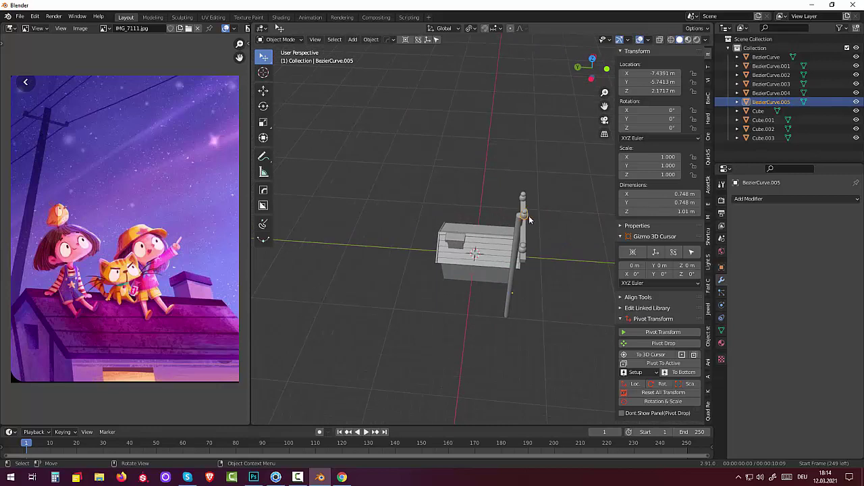
pyautogui.press('g')
pyautogui.press('y')
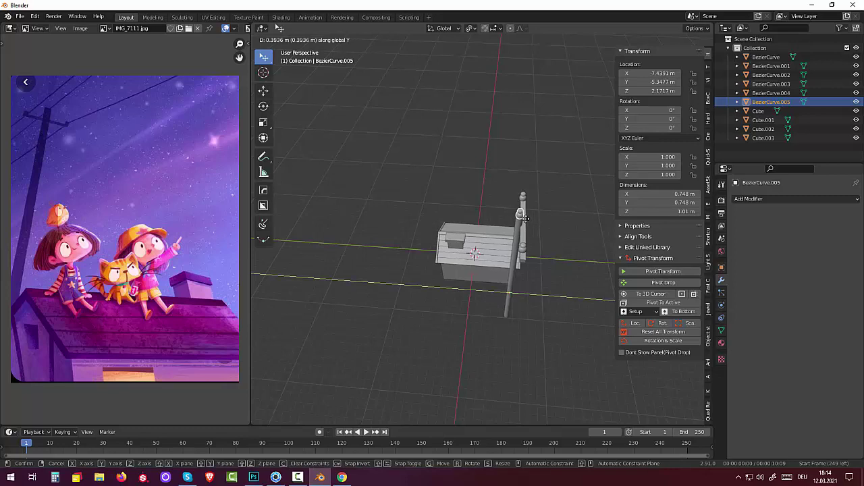
pyautogui.click(524, 218)
pyautogui.moveTo(525, 228); pyautogui.dragTo(531, 189, button='middle')
pyautogui.scroll(-2, 530, 189)
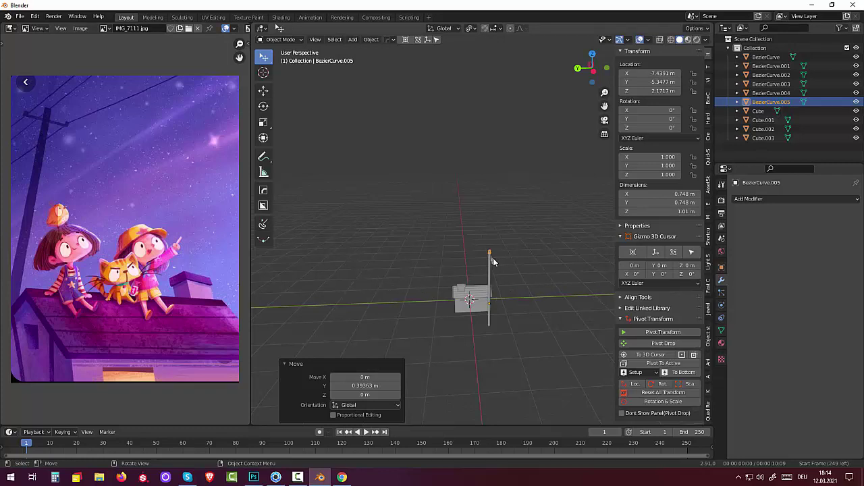
pyautogui.click(411, 268)
pyautogui.moveTo(425, 246)
pyautogui.mouseDown(button='middle')
pyautogui.moveTo(427, 221)
pyautogui.moveTo(426, 228)
pyautogui.mouseUp(button='middle')
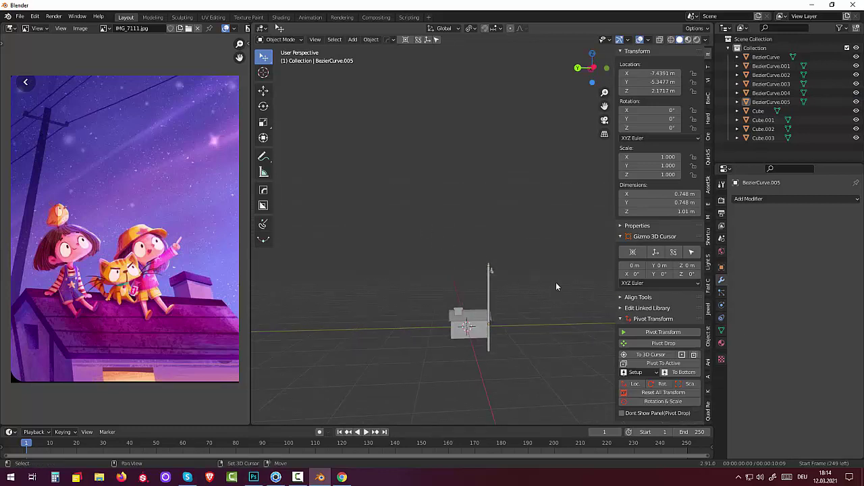
pyautogui.hotkey('shift', 'a')
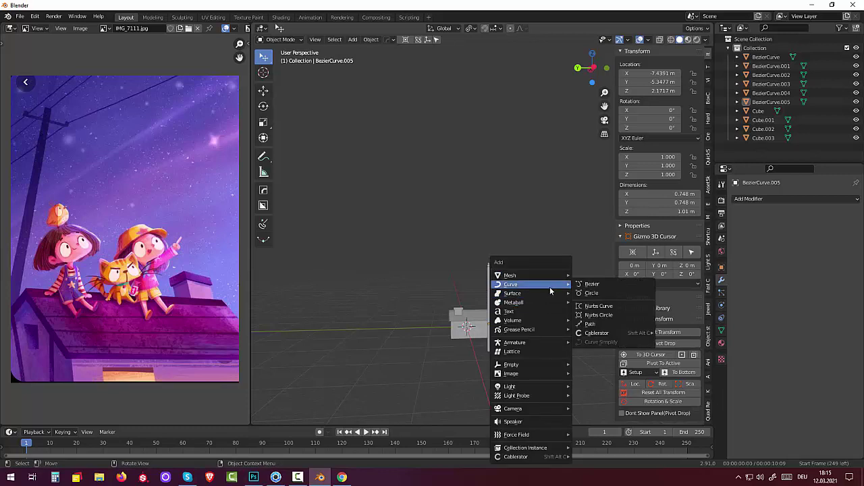
# Add a NURBS path and raise it along Z to 16.935 m, pole-top height
pyautogui.click(598, 327)
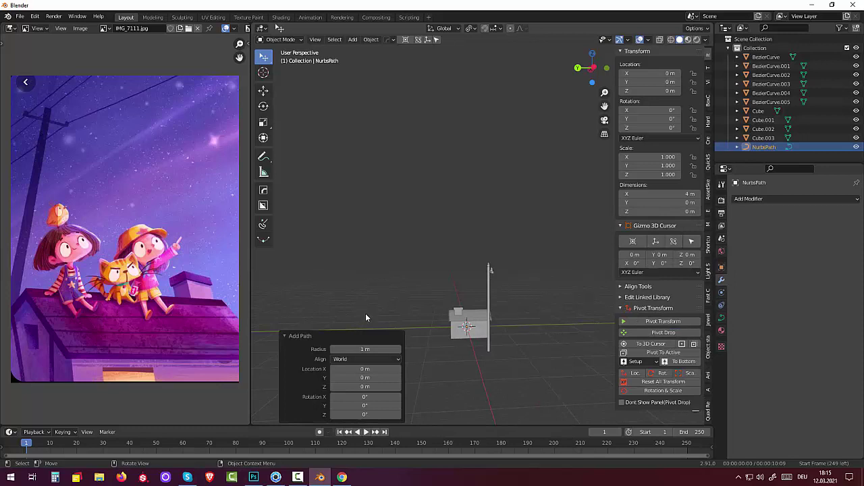
pyautogui.press('g')
pyautogui.press('z')
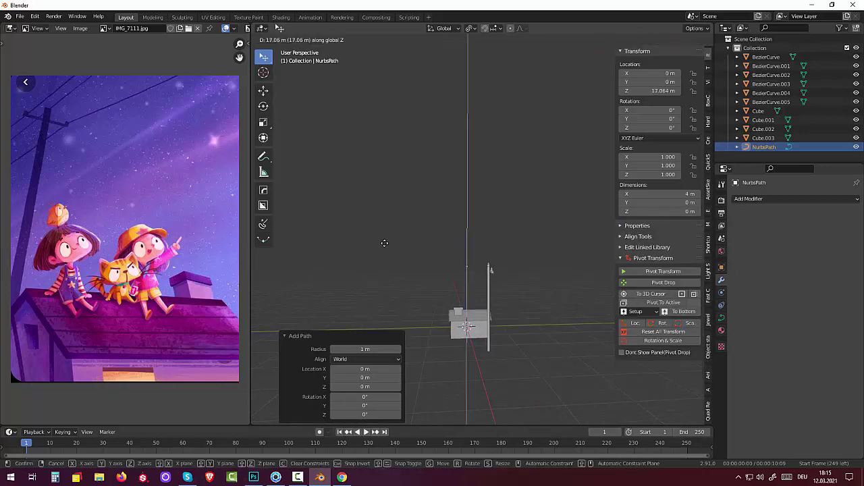
pyautogui.click(425, 266)
pyautogui.moveTo(425, 267); pyautogui.dragTo(521, 263, button='middle')
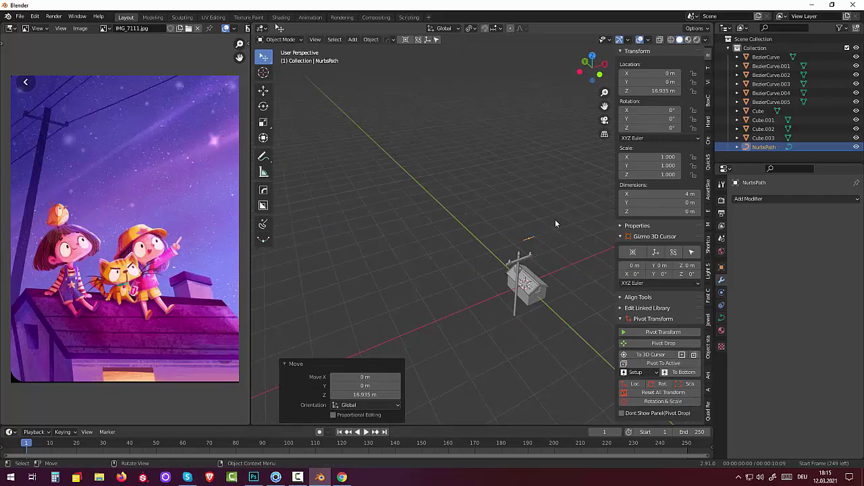
# Rotate the path 90° about Z and scale it to 12.087 so it spans the pole
pyautogui.press('r')
pyautogui.press('z')
pyautogui.press('9')
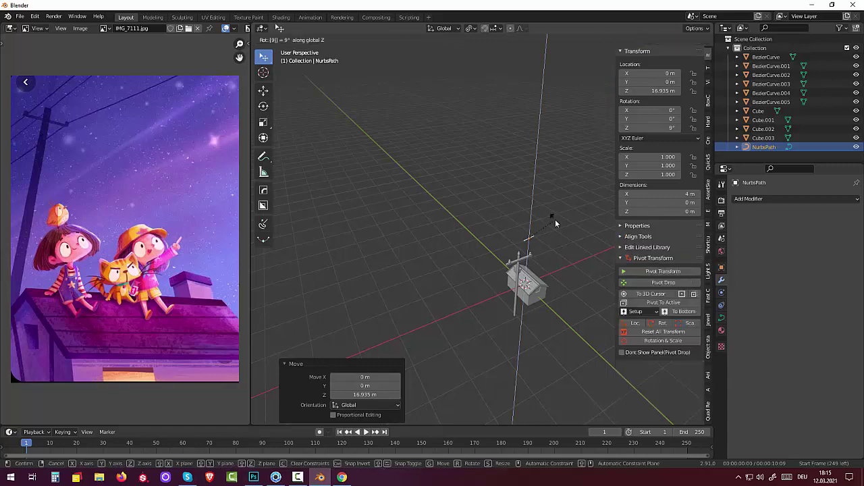
pyautogui.press('0')
pyautogui.press('Return')
pyautogui.moveTo(555, 219); pyautogui.dragTo(491, 268, button='middle')
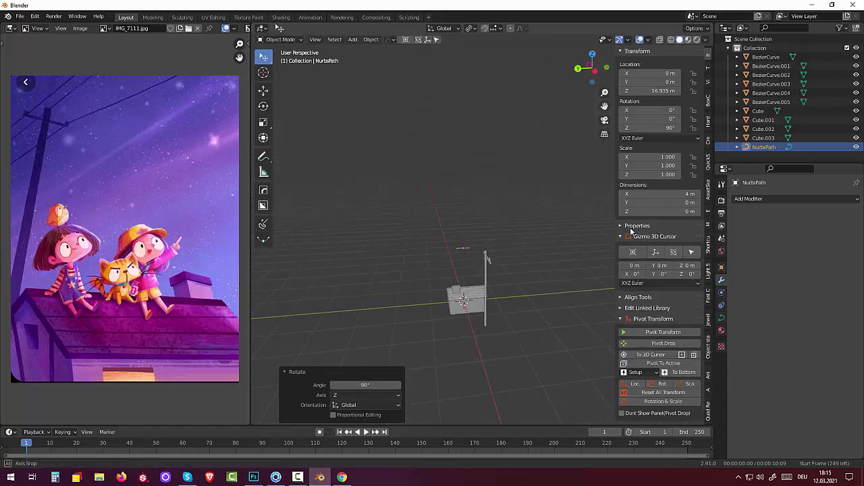
pyautogui.press('s')
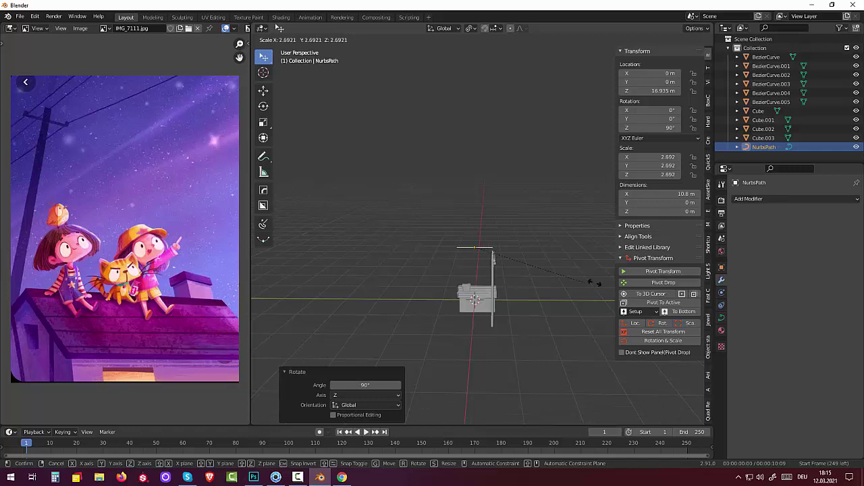
pyautogui.click(530, 276)
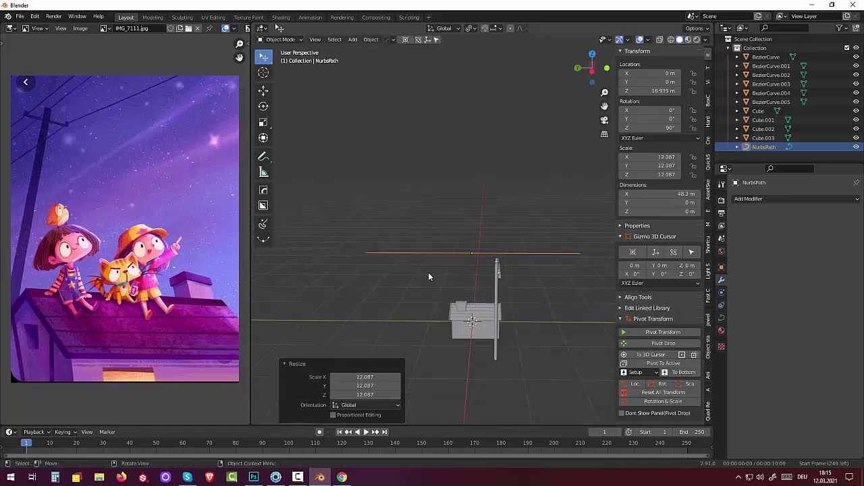
# Set the NurbsPath's Geometry bevel depth to 0.01 m and inspect the resulting wire
pyautogui.moveTo(433, 276)
pyautogui.mouseDown(button='middle')
pyautogui.moveTo(386, 276)
pyautogui.moveTo(420, 276)
pyautogui.mouseUp(button='middle')
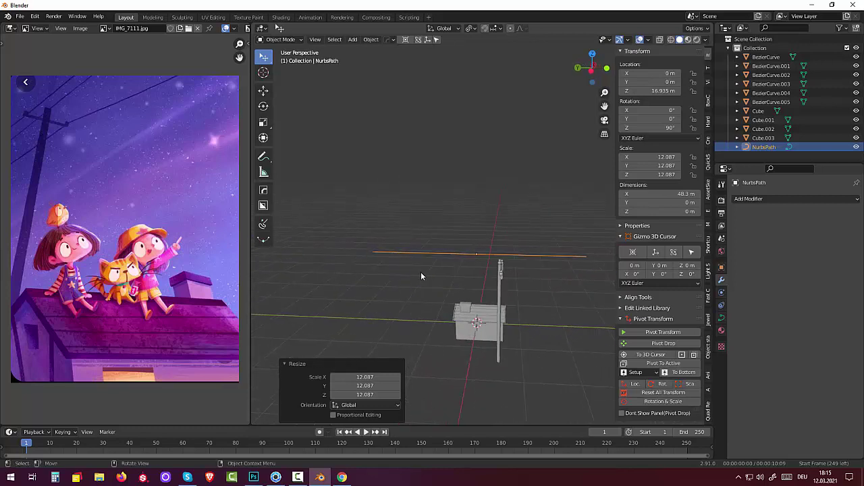
pyautogui.click(721, 317)
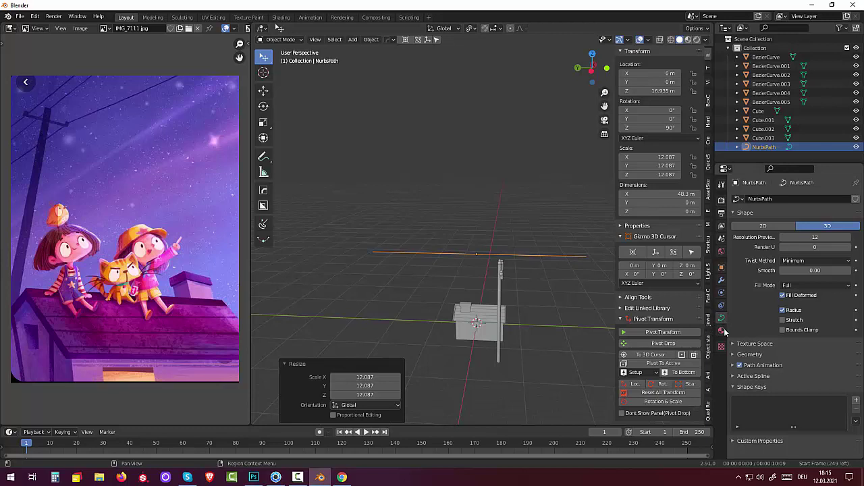
pyautogui.click(737, 354)
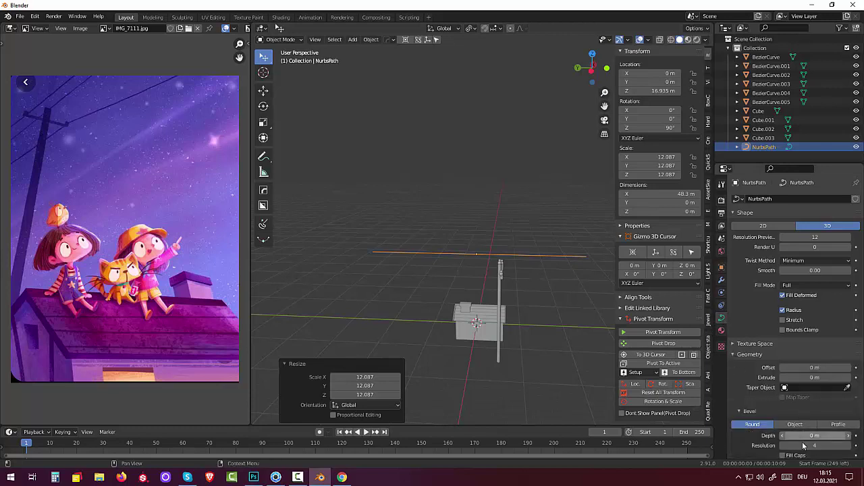
pyautogui.moveTo(803, 435); pyautogui.dragTo(820, 435)
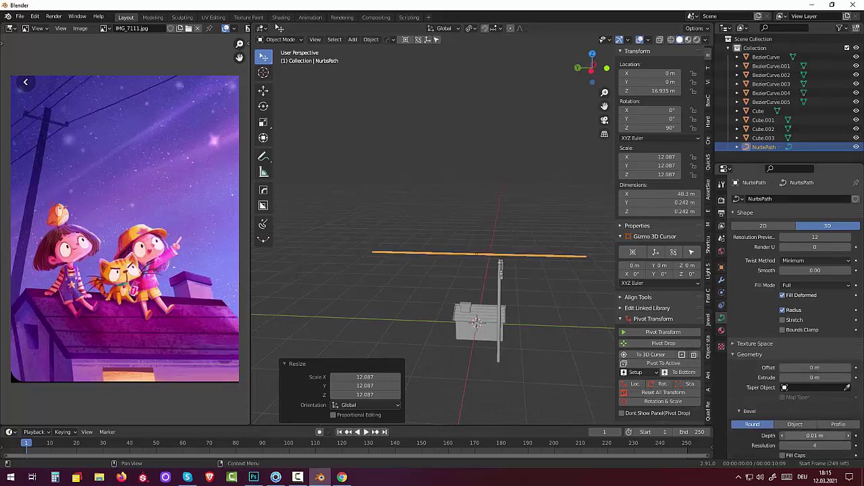
pyautogui.moveTo(365, 317); pyautogui.dragTo(408, 323, button='middle')
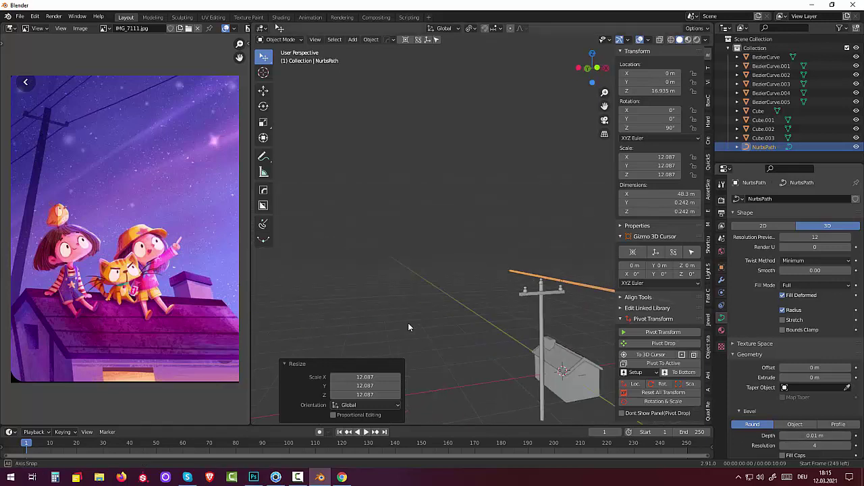
pyautogui.scroll(2, 485, 351)
pyautogui.scroll(2, 489, 347)
pyautogui.moveTo(489, 346); pyautogui.dragTo(452, 332, button='middle')
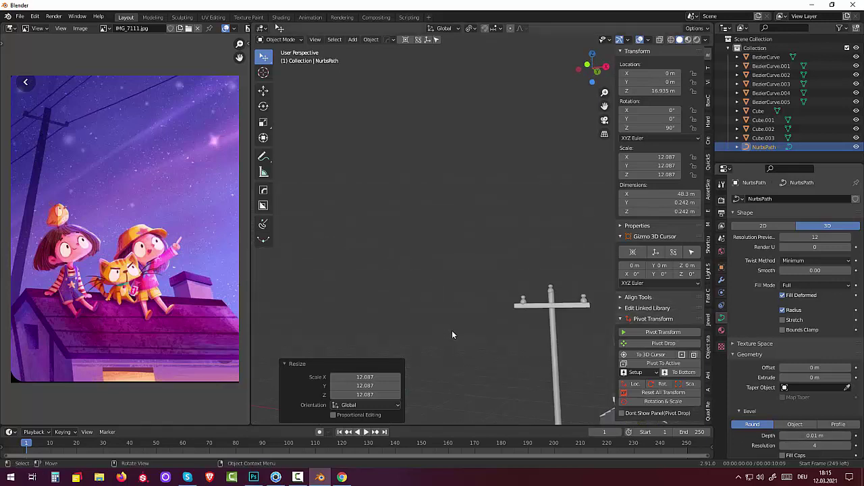
pyautogui.moveTo(581, 358); pyautogui.dragTo(706, 372, button='middle')
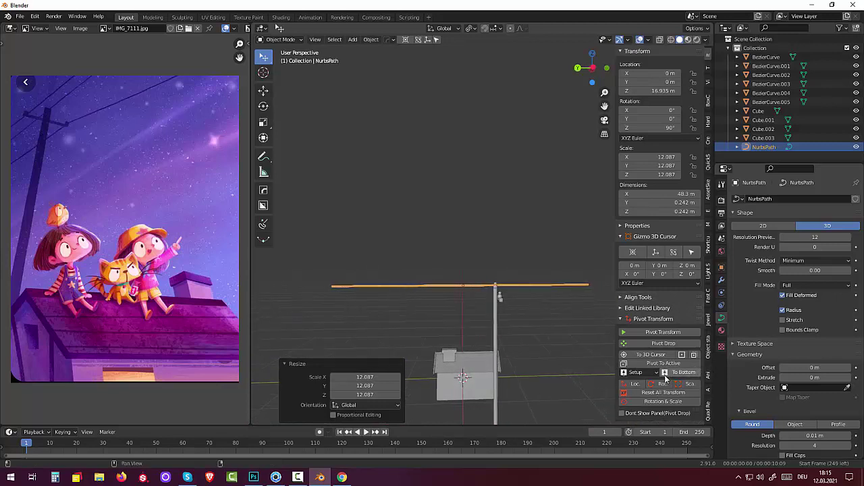
pyautogui.moveTo(589, 370); pyautogui.dragTo(576, 333, button='middle')
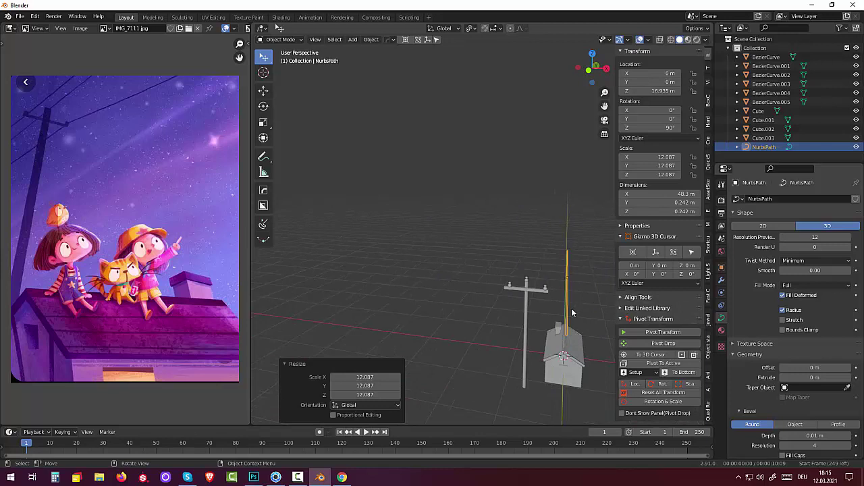
# Move the wire along X to -10.603 m so it crosses the pole top
pyautogui.press('g')
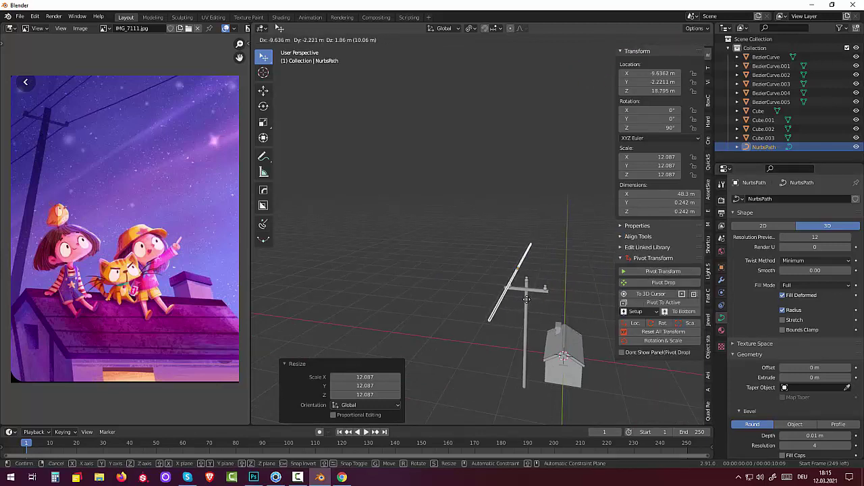
pyautogui.press('x')
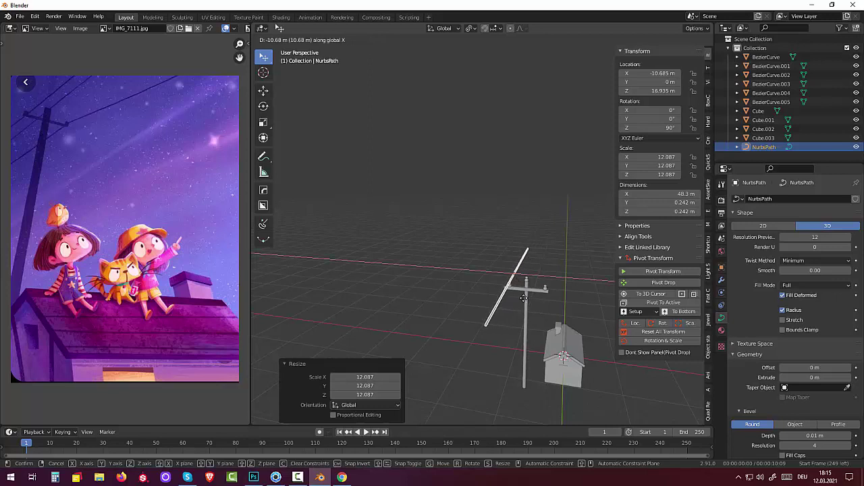
pyautogui.click(524, 297)
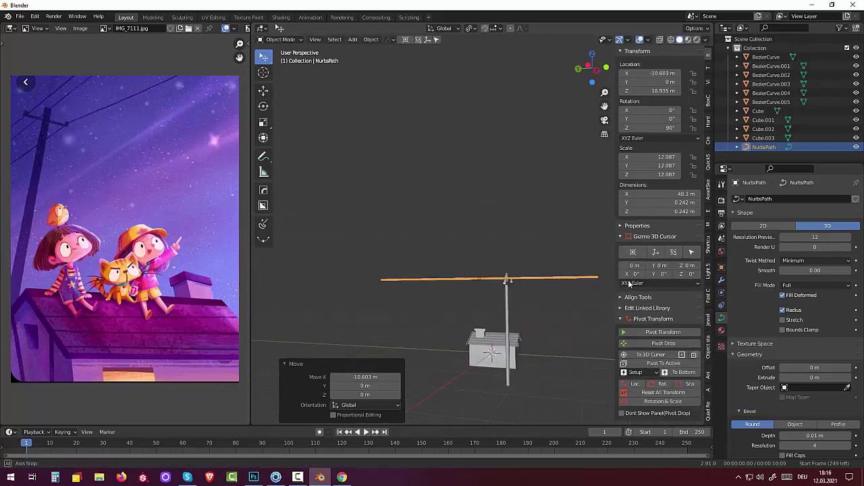
pyautogui.scroll(-3, 492, 309)
# Switch to the Right Orthographic view to see the wire from the side
pyautogui.moveTo(492, 310); pyautogui.dragTo(502, 336, button='middle')
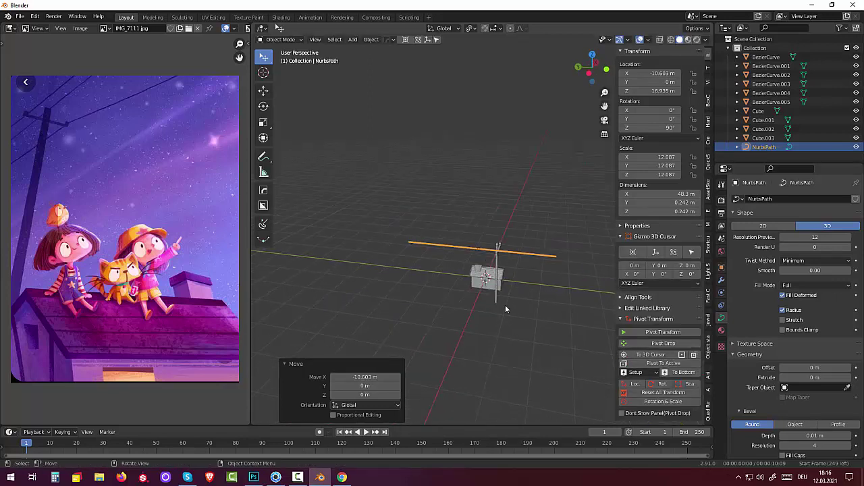
pyautogui.scroll(3, 505, 304)
pyautogui.moveTo(506, 290)
pyautogui.mouseDown(button='middle')
pyautogui.moveTo(521, 268)
pyautogui.moveTo(512, 276)
pyautogui.mouseUp(button='middle')
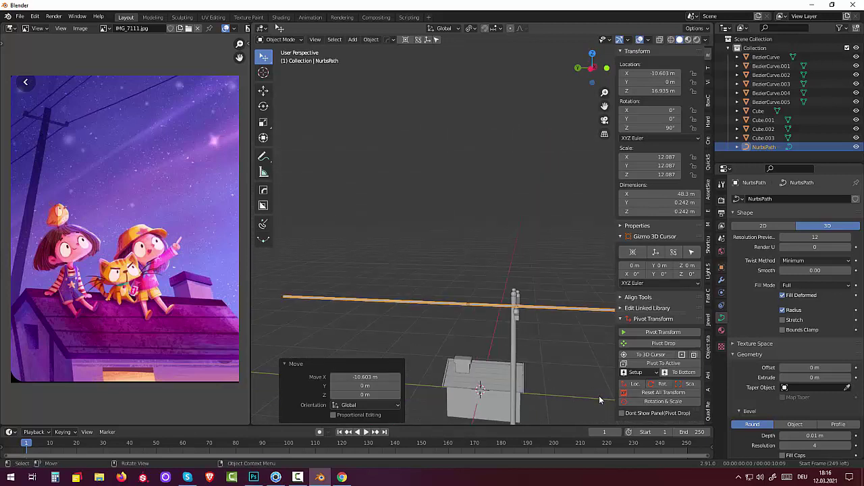
pyautogui.press('KP_3')
pyautogui.scroll(-1, 555, 362)
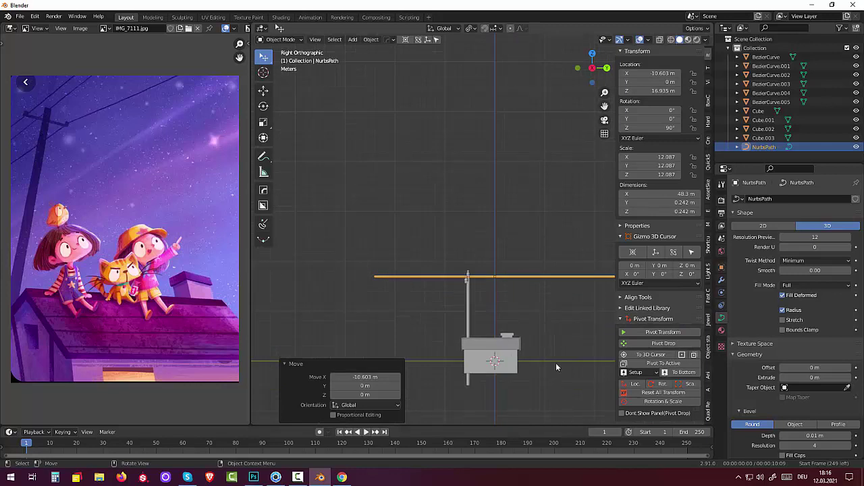
# Adjust the wire's bevel depth, entering a value of about 0.009 m
pyautogui.click(850, 436)
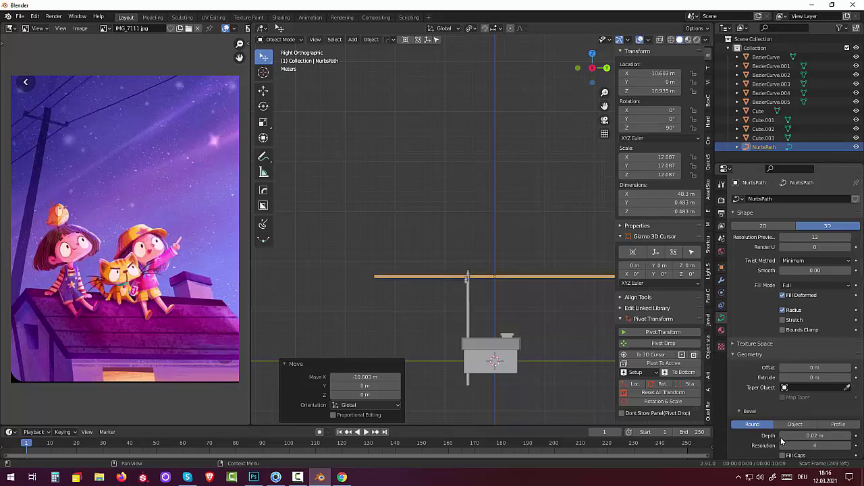
pyautogui.click(781, 435)
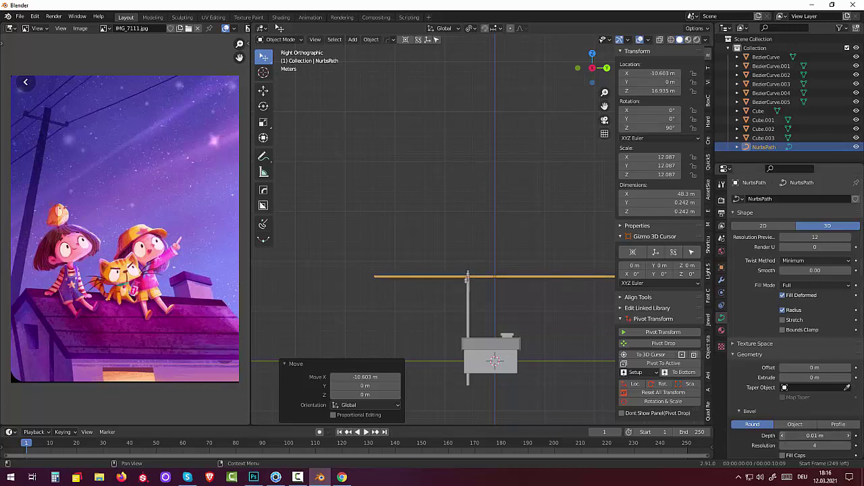
pyautogui.click(782, 435)
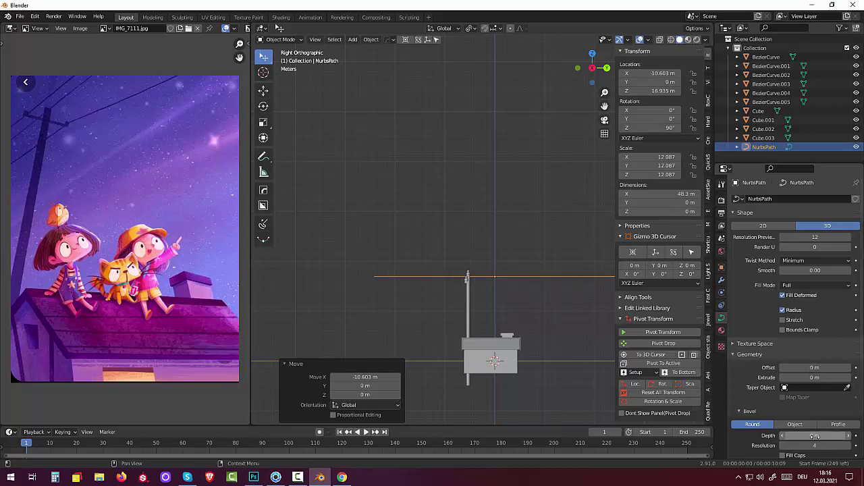
pyautogui.moveTo(797, 436); pyautogui.dragTo(814, 436)
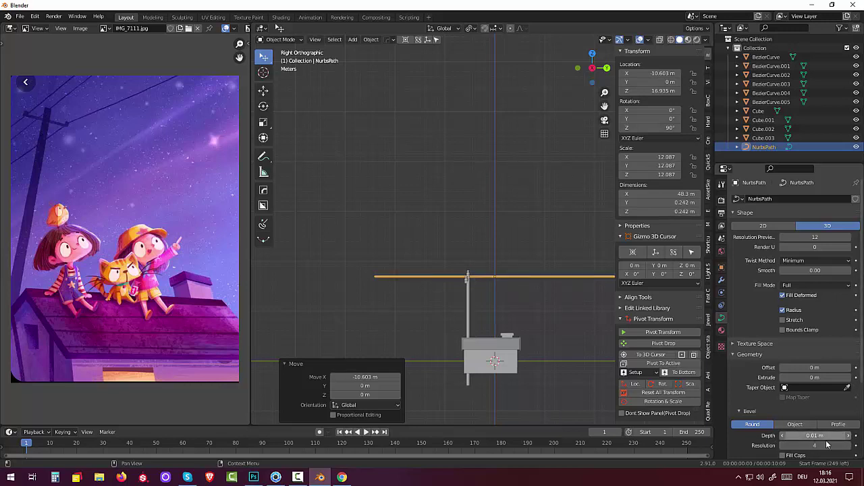
pyautogui.click(815, 435)
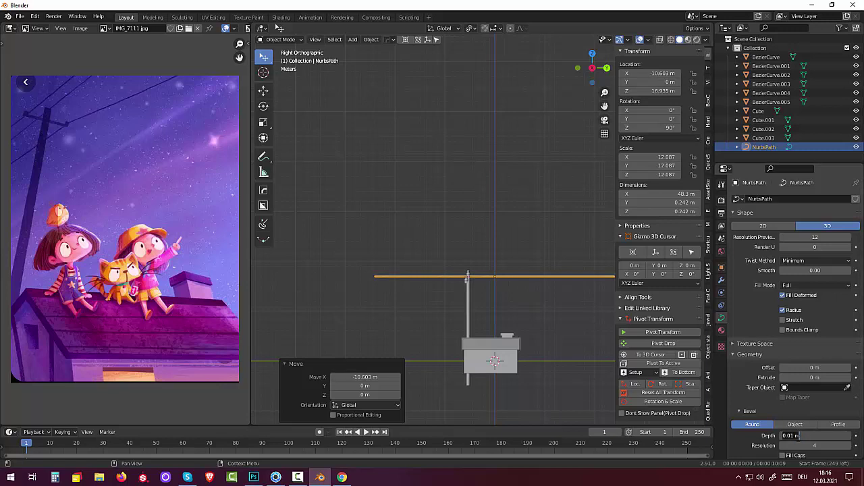
pyautogui.hotkey('ctrl', 'a')
pyautogui.write('0.00')
pyautogui.press('Return')
# Refine the bevel depth to 0.006 m
pyautogui.click(817, 435)
pyautogui.click(800, 436)
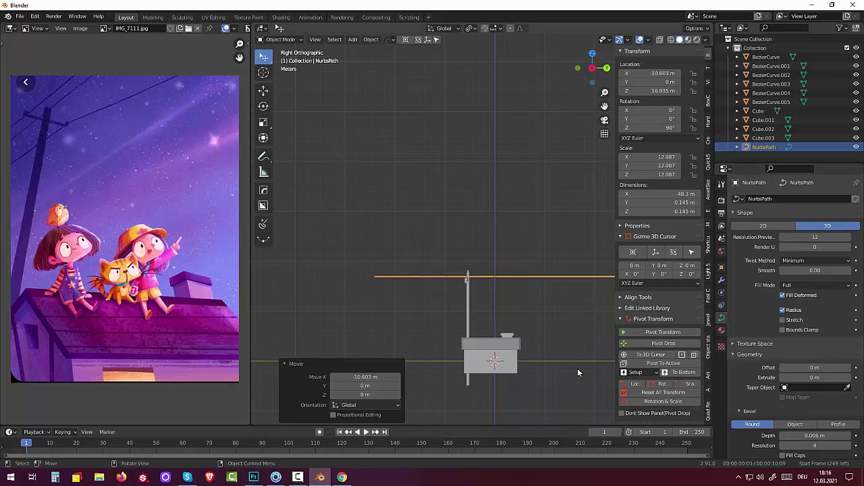
pyautogui.click(552, 346)
pyautogui.scroll(-1, 559, 351)
pyautogui.scroll(1, 550, 343)
pyautogui.scroll(2, 547, 342)
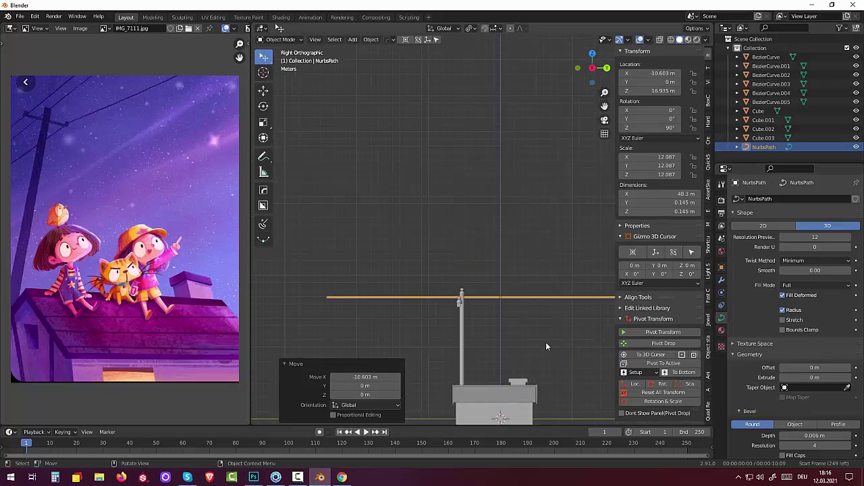
# Enter Edit Mode, select the wire's middle control point and enable Proportional Editing
pyautogui.click(280, 40)
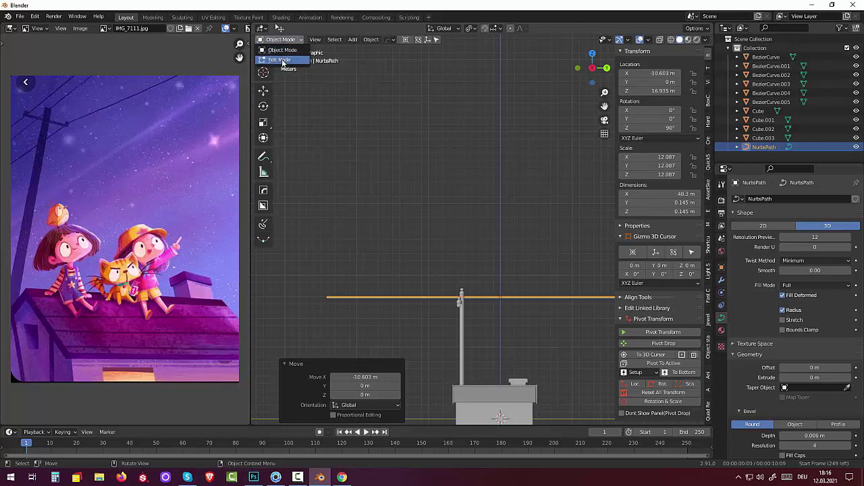
pyautogui.click(279, 60)
pyautogui.click(501, 297)
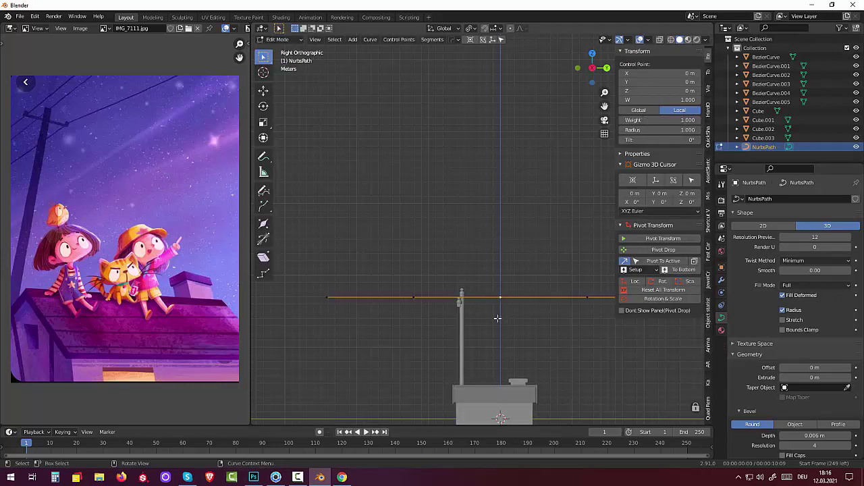
pyautogui.scroll(-2, 498, 311)
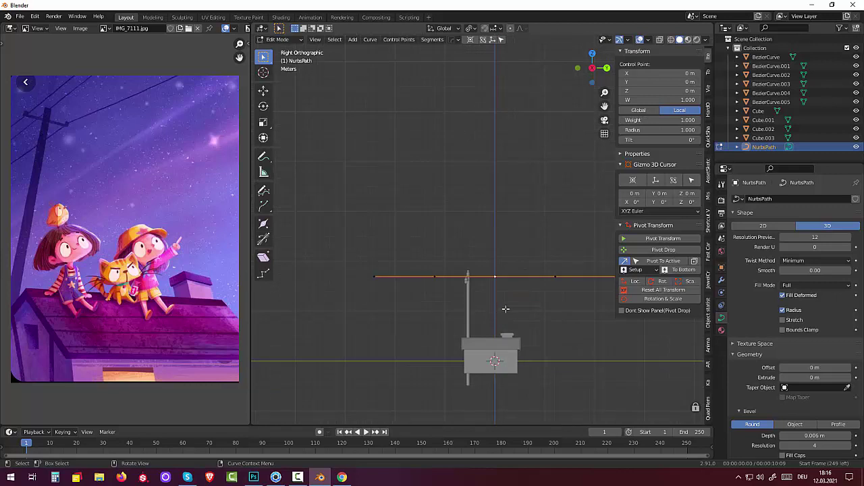
pyautogui.scroll(-2, 499, 305)
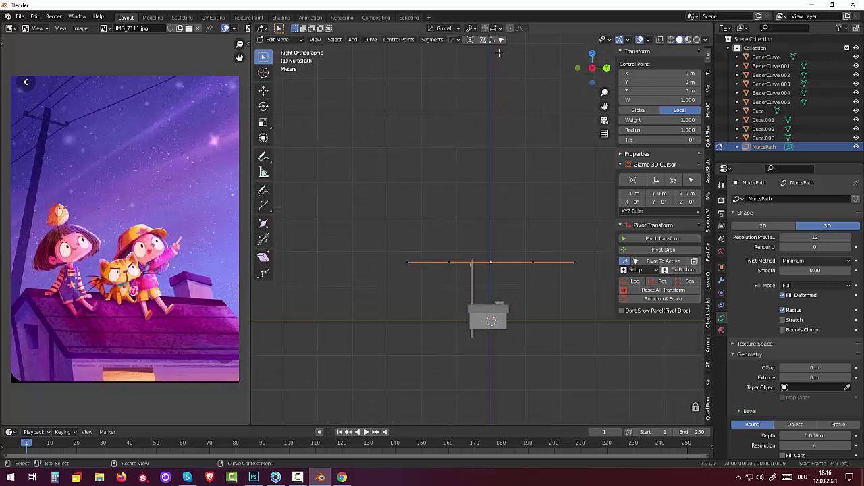
pyautogui.click(510, 29)
# Drag the middle point down with proportional size 49.785 so the wire sags smoothly
pyautogui.press('g')
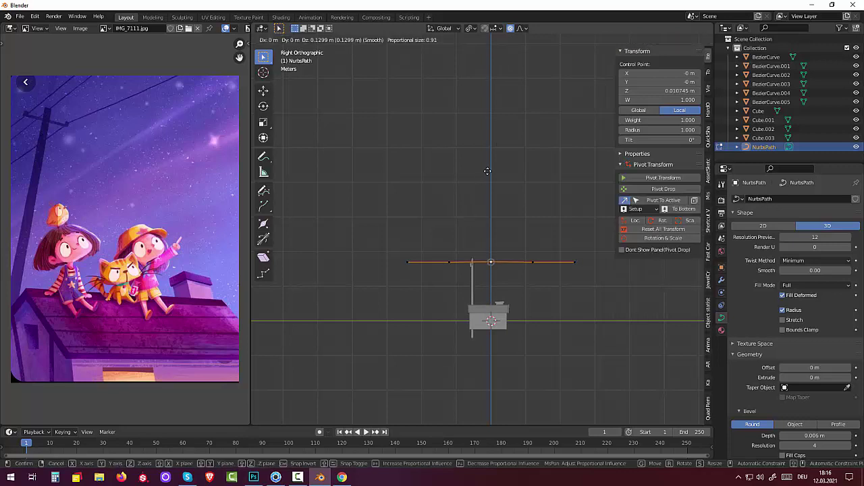
pyautogui.scroll(-15, 487, 171)
pyautogui.scroll(-9, 486, 172)
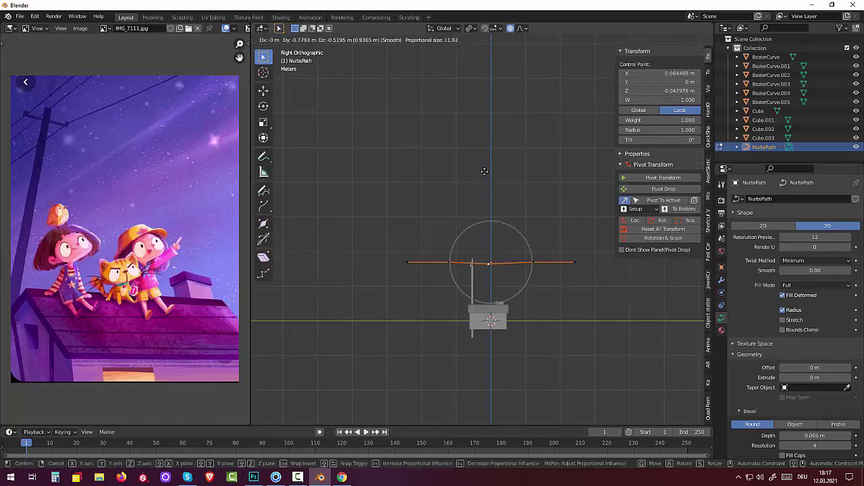
pyautogui.scroll(-11, 487, 171)
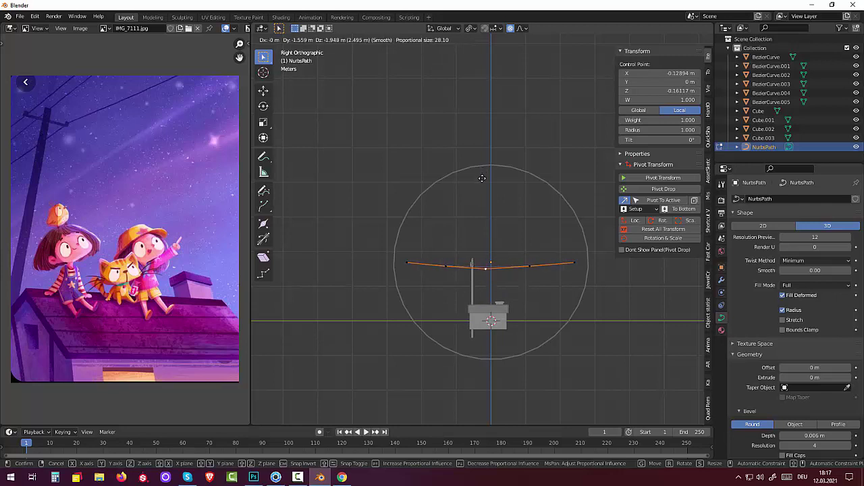
pyautogui.scroll(-2, 483, 178)
pyautogui.scroll(-1, 483, 179)
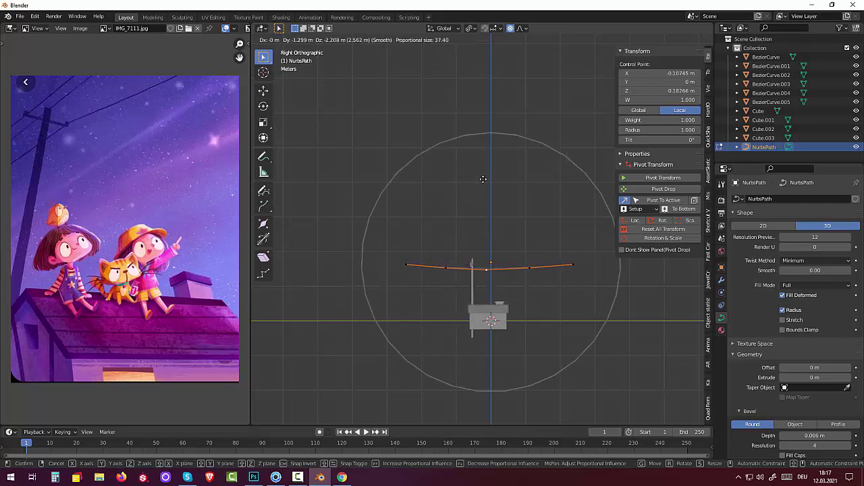
pyautogui.scroll(1, 483, 179)
pyautogui.scroll(4, 483, 178)
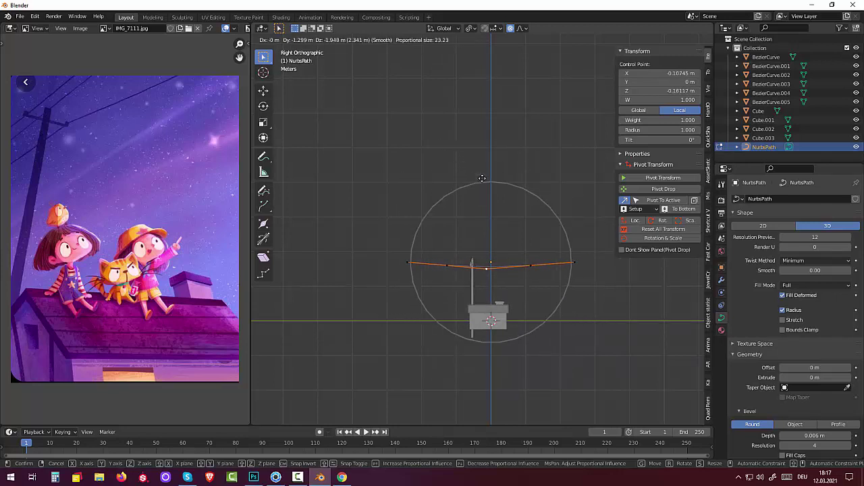
pyautogui.scroll(-4, 482, 178)
pyautogui.scroll(-2, 481, 178)
pyautogui.scroll(-2, 482, 179)
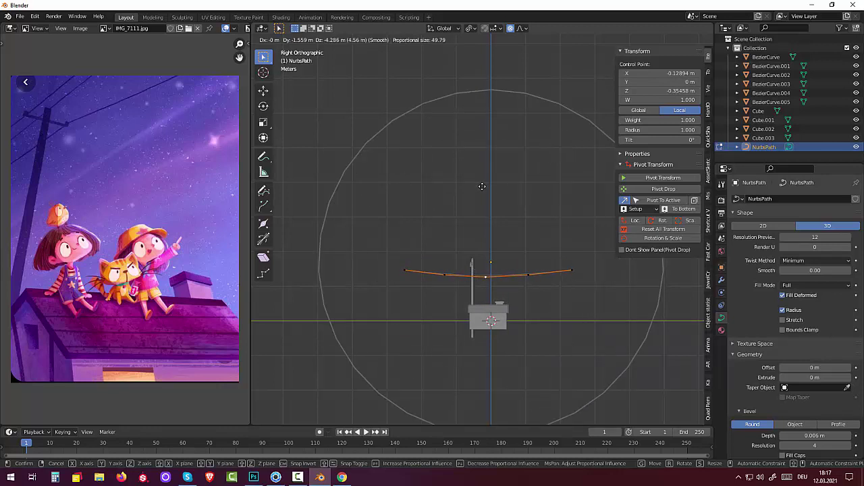
pyautogui.click(483, 185)
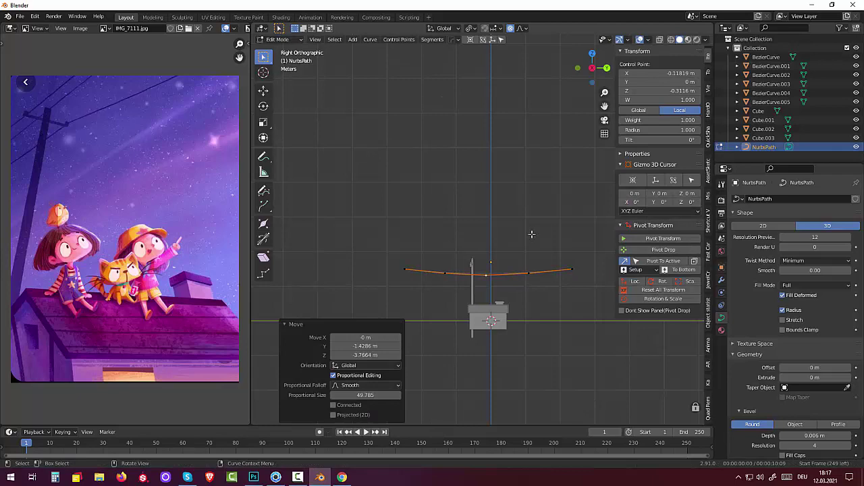
pyautogui.moveTo(538, 287)
pyautogui.mouseDown(button='middle')
pyautogui.moveTo(454, 272)
pyautogui.moveTo(459, 267)
pyautogui.mouseUp(button='middle')
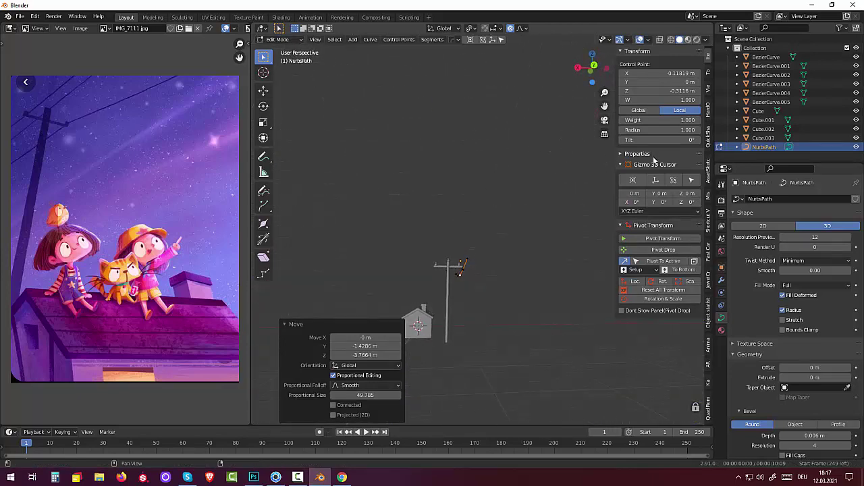
# Enable Fill Caps on the wire's round bevel
pyautogui.click(276, 39)
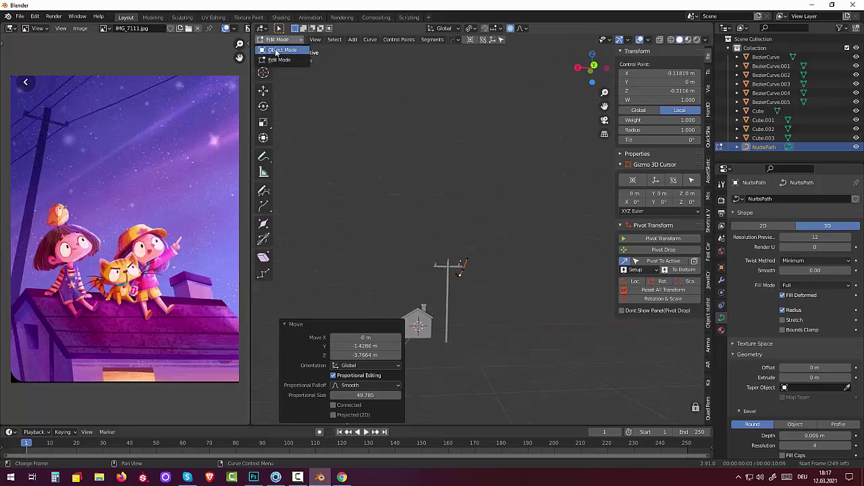
pyautogui.click(277, 51)
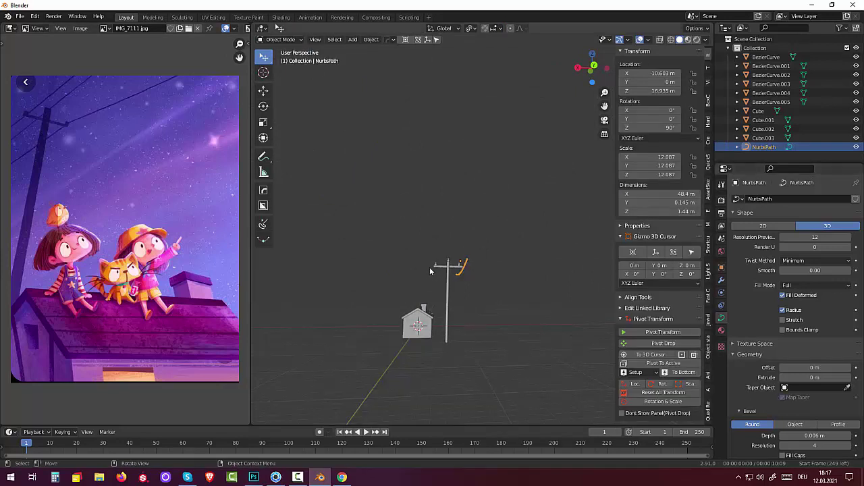
pyautogui.click(279, 39)
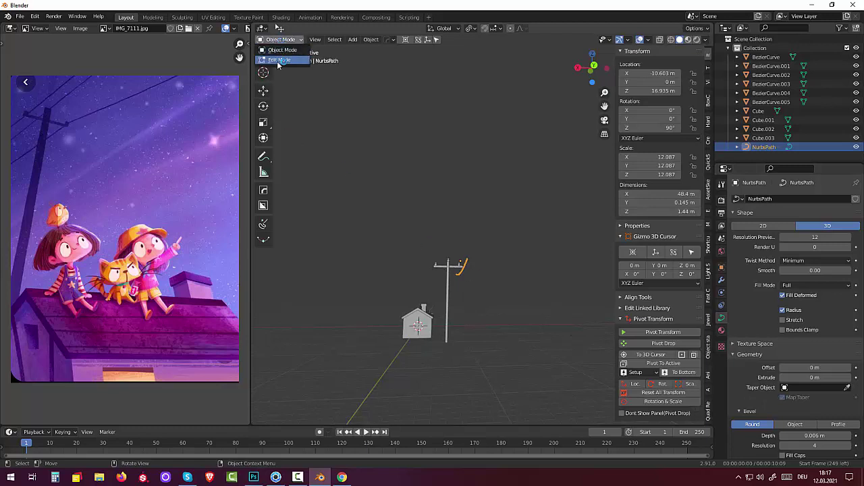
pyautogui.click(279, 59)
pyautogui.scroll(2, 496, 346)
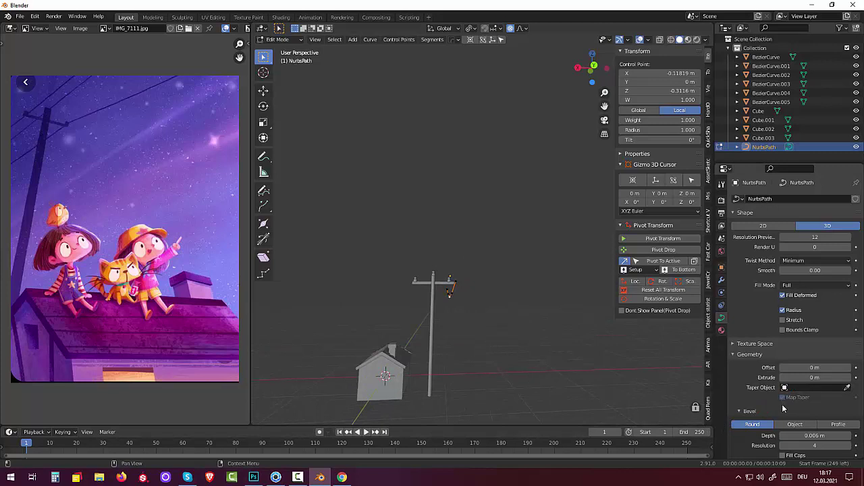
pyautogui.scroll(-2, 783, 408)
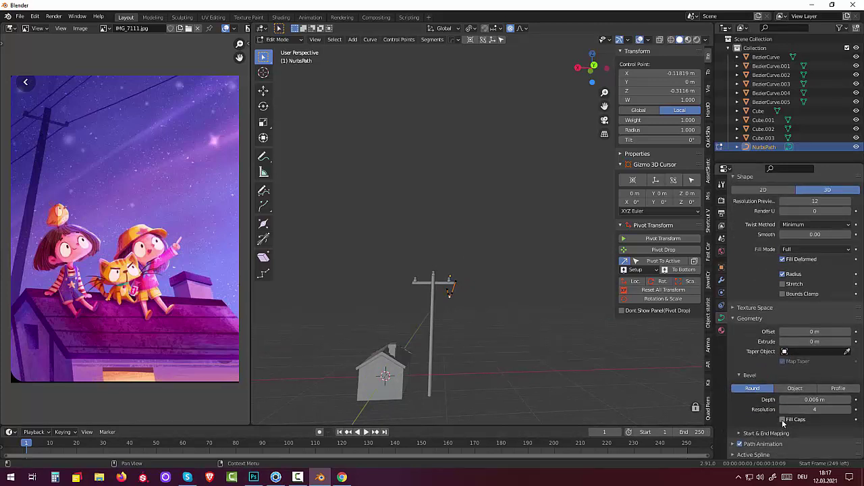
pyautogui.click(782, 420)
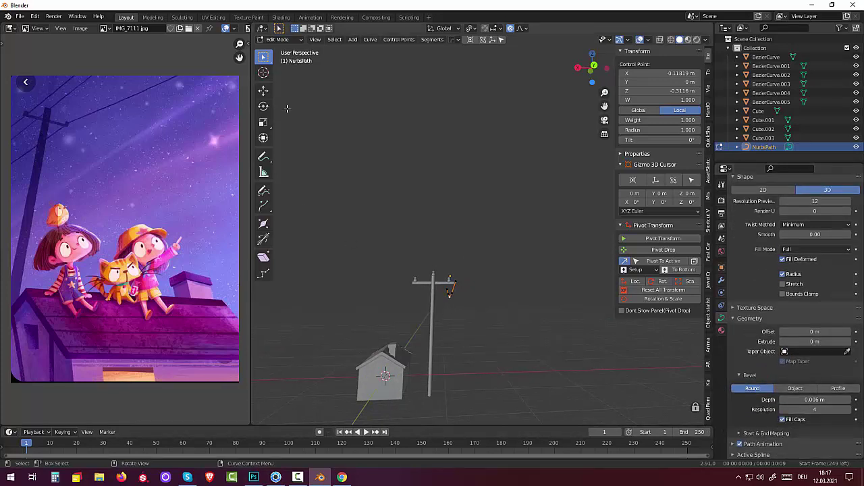
# Return to Object Mode and select the wire to view it from the side
pyautogui.click(275, 40)
pyautogui.click(280, 48)
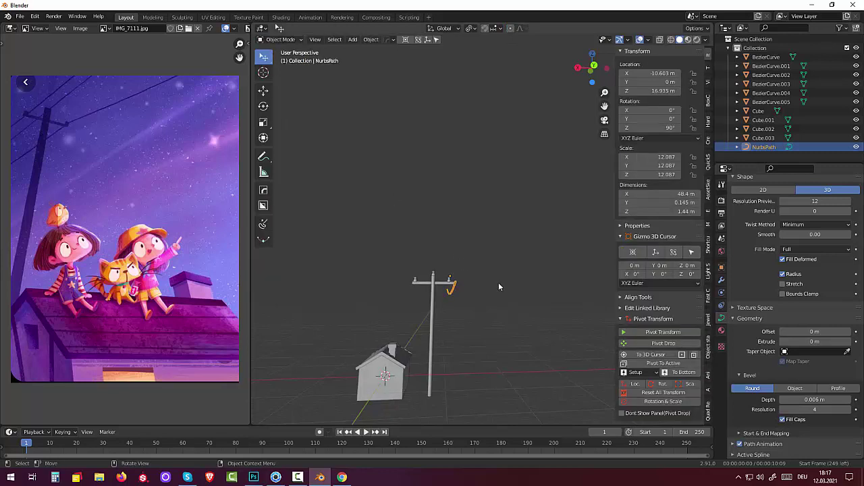
pyautogui.moveTo(490, 297)
pyautogui.mouseDown(button='middle')
pyautogui.moveTo(525, 324)
pyautogui.moveTo(441, 356)
pyautogui.moveTo(538, 332)
pyautogui.mouseUp(button='middle')
pyautogui.click(496, 348)
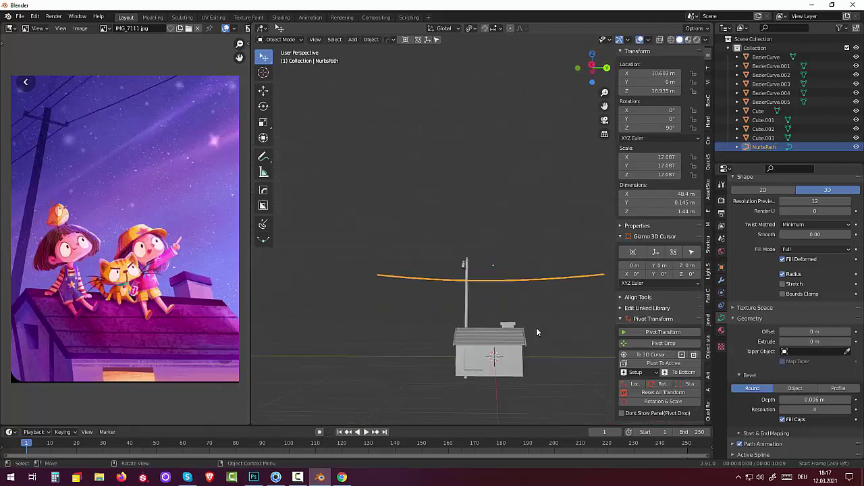
pyautogui.scroll(-3, 537, 331)
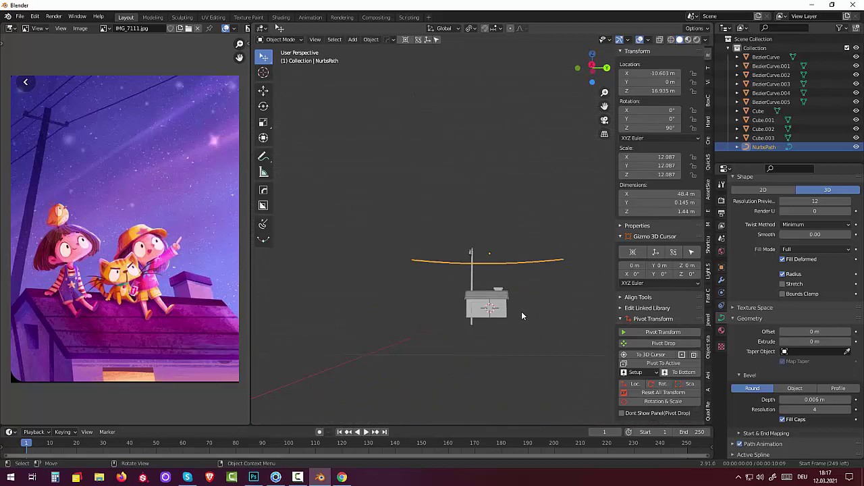
# Slide the power line along Y so its end meets the pole
pyautogui.press('g')
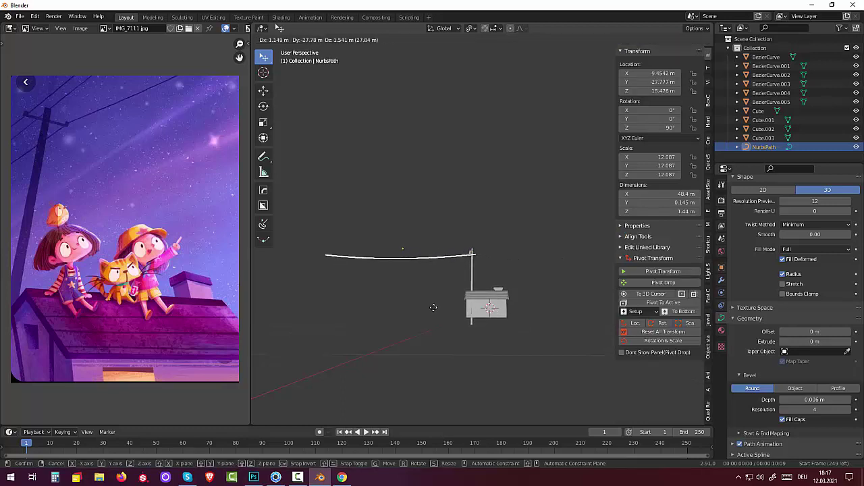
pyautogui.press('y')
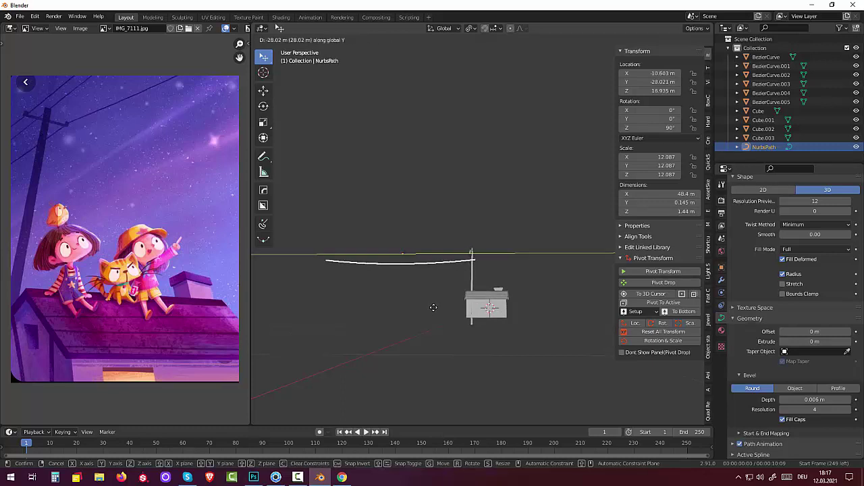
pyautogui.click(429, 304)
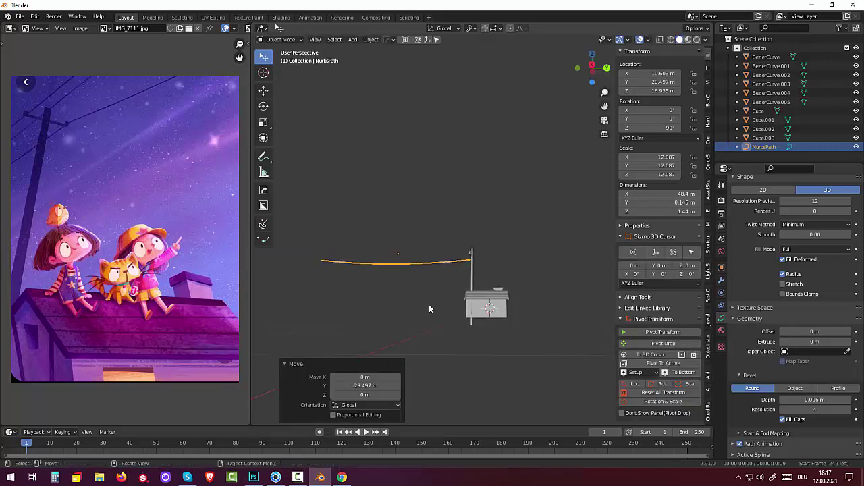
# In Right view, raise the wire onto the pole top at Z 18.563 m
pyautogui.press('KP_3')
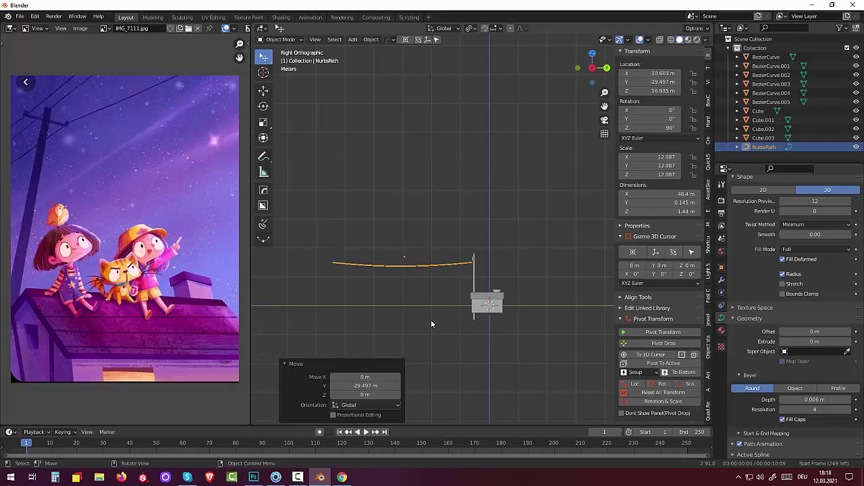
pyautogui.scroll(4, 431, 319)
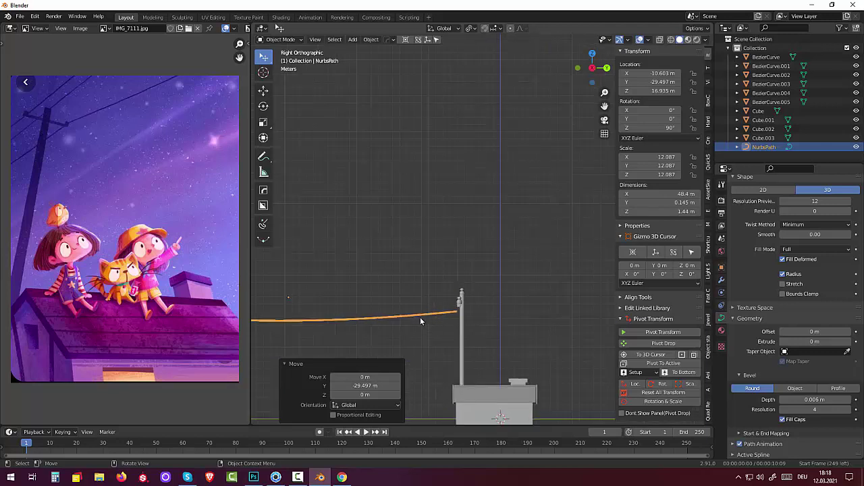
pyautogui.press('g')
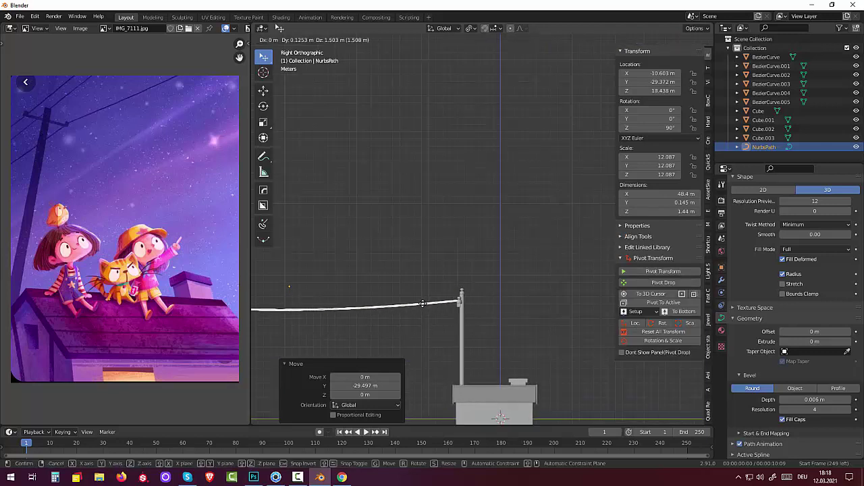
pyautogui.click(424, 303)
pyautogui.scroll(-2, 422, 307)
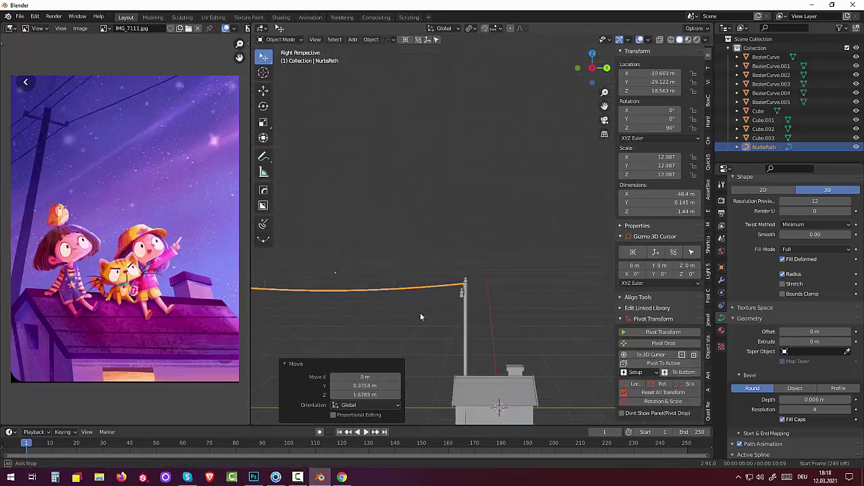
pyautogui.moveTo(420, 313)
pyautogui.mouseDown(button='middle')
pyautogui.moveTo(367, 343)
pyautogui.moveTo(338, 344)
pyautogui.mouseUp(button='middle')
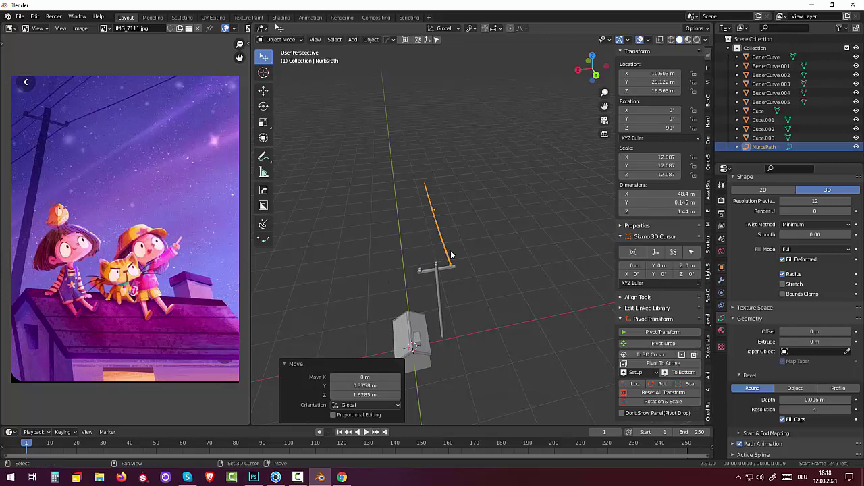
# Duplicate the power line and offset the copy sideways along X beside the first
pyautogui.hotkey('shift', 'd')
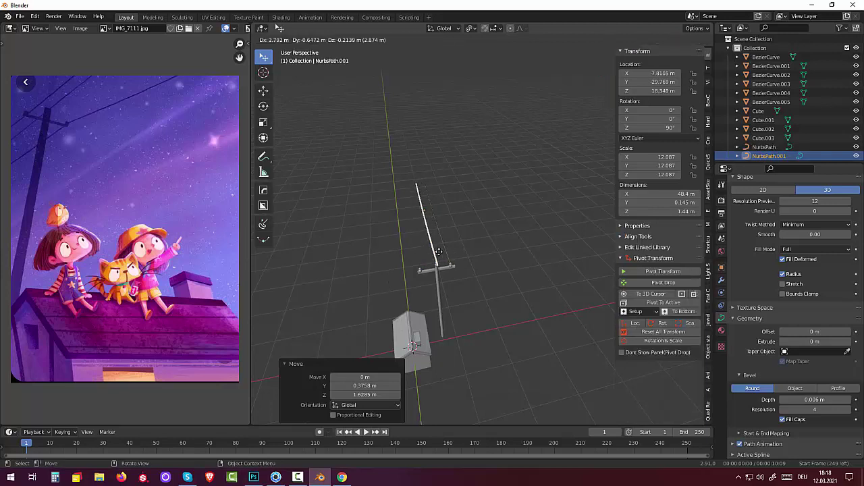
pyautogui.press('x')
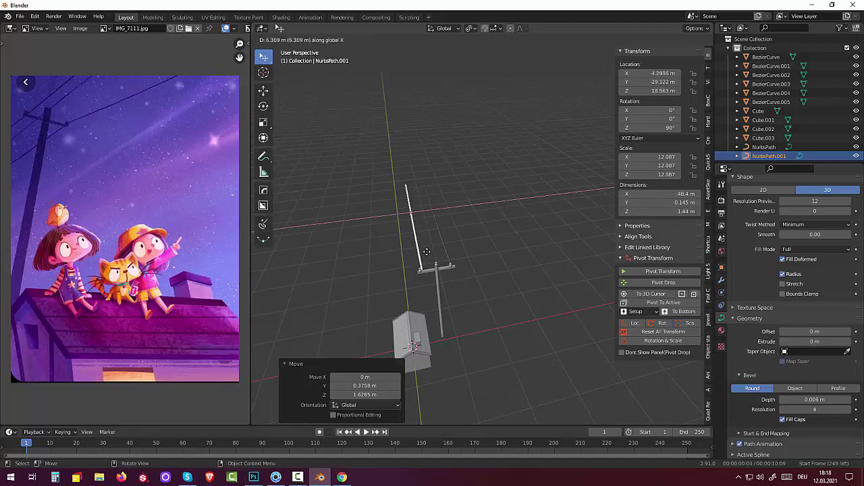
pyautogui.click(425, 252)
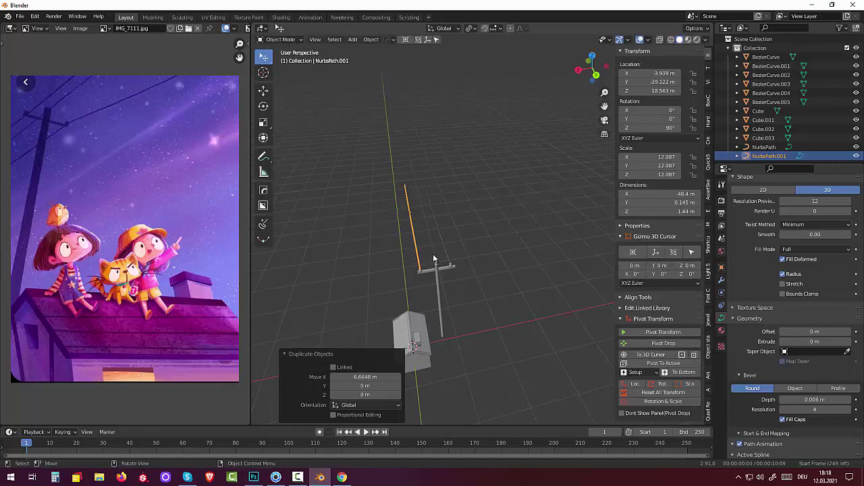
pyautogui.moveTo(432, 253)
pyautogui.mouseDown(button='middle')
pyautogui.moveTo(496, 220)
pyautogui.moveTo(502, 226)
pyautogui.mouseUp(button='middle')
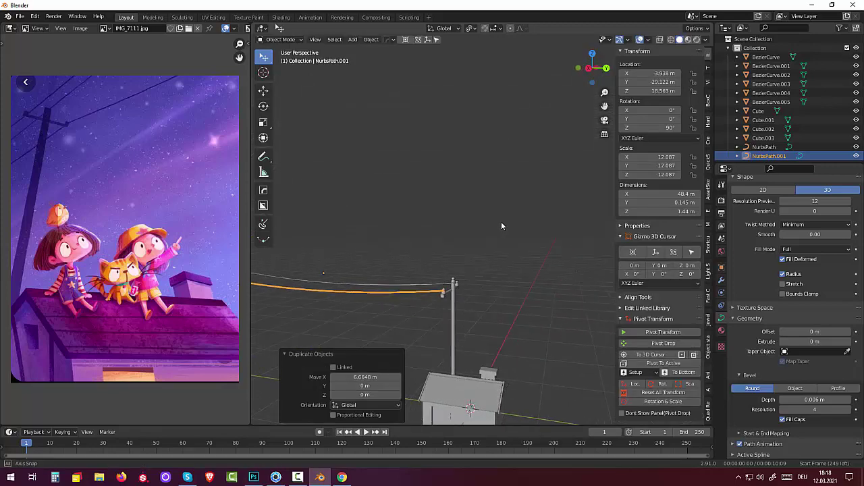
pyautogui.click(514, 290)
pyautogui.moveTo(513, 299)
pyautogui.mouseDown(button='middle')
pyautogui.moveTo(457, 258)
pyautogui.moveTo(457, 242)
pyautogui.moveTo(486, 295)
pyautogui.moveTo(523, 310)
pyautogui.mouseUp(button='middle')
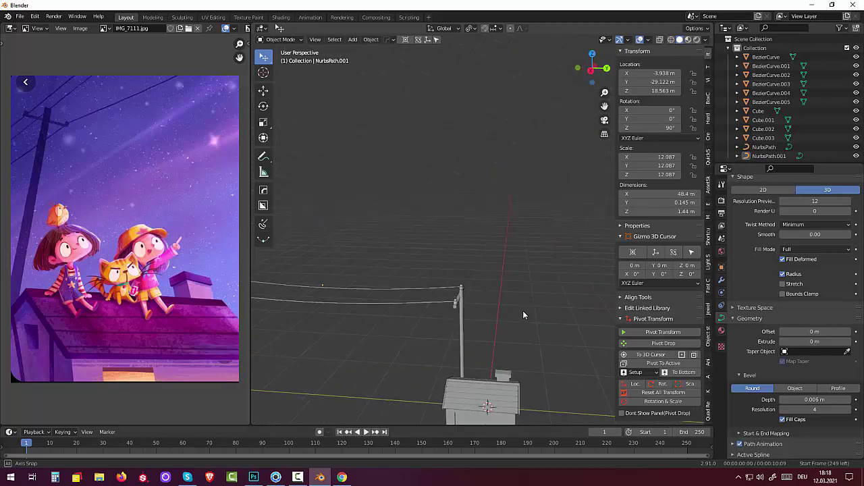
pyautogui.click(434, 304)
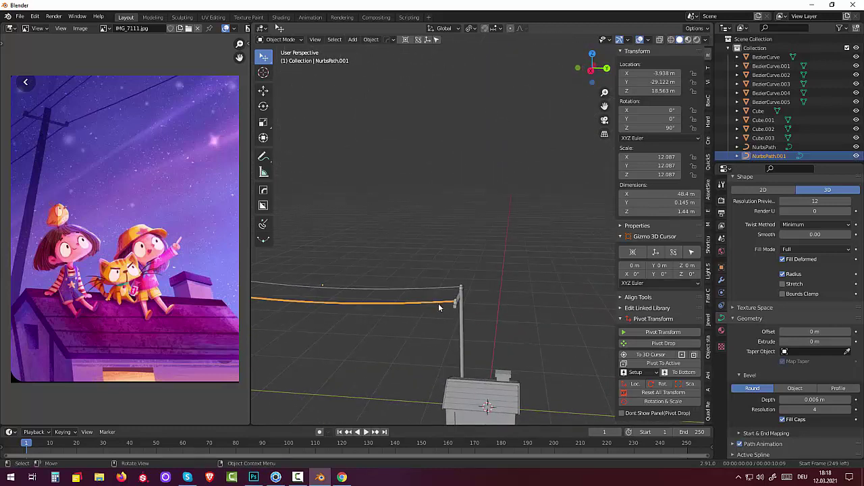
pyautogui.click(800, 399)
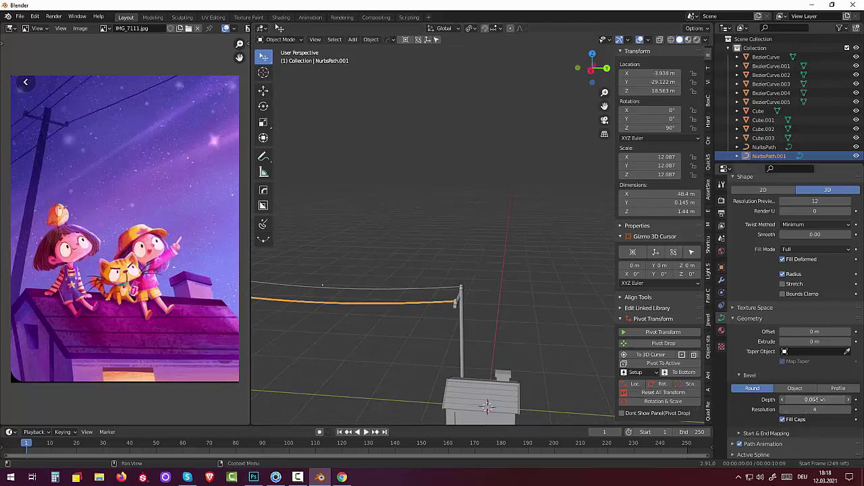
# Change the upper wire's bevel depth from 0.006 m to 0.009 m
pyautogui.doubleClick(795, 400)
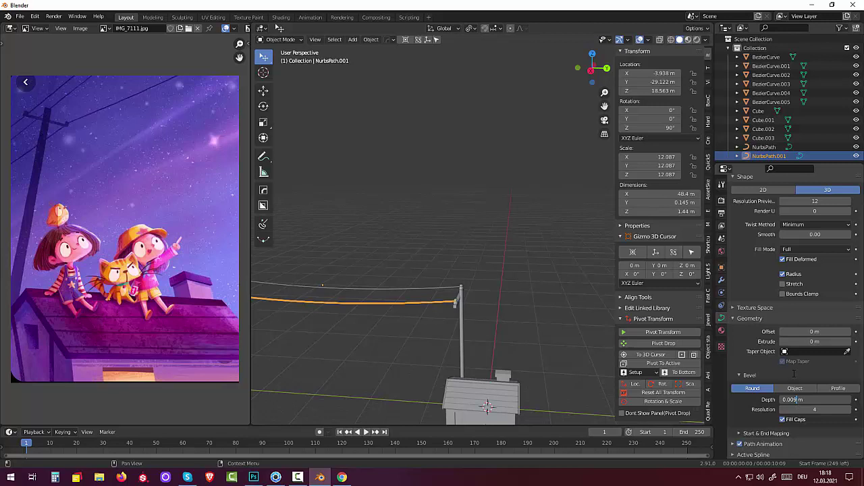
pyautogui.press('Return')
pyautogui.click(407, 290)
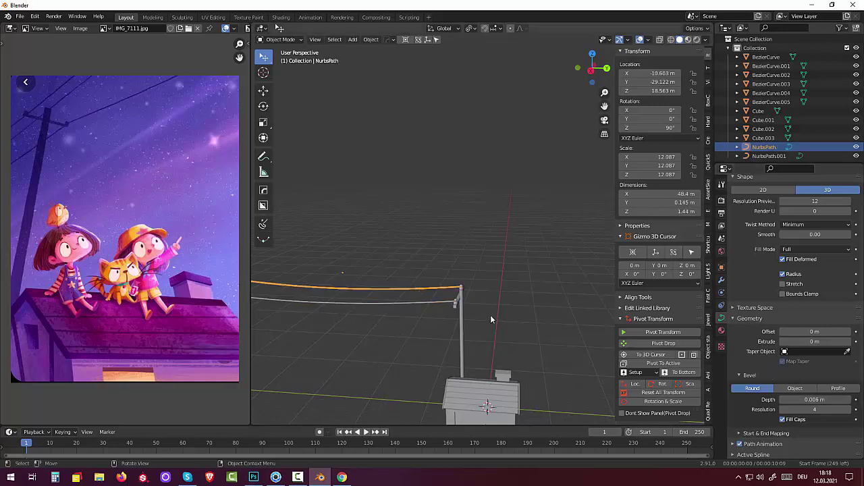
pyautogui.click(816, 400)
pyautogui.press('Left')
pyautogui.press('Left')
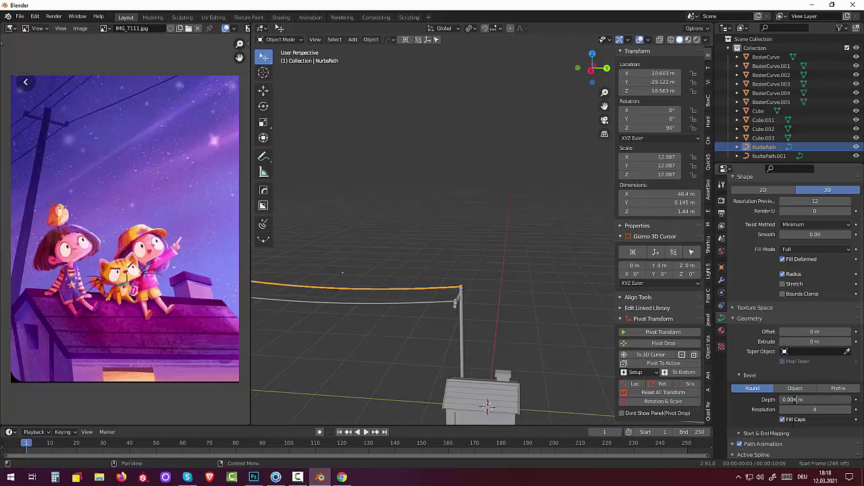
pyautogui.press('BackSpace')
pyautogui.write('9')
pyautogui.press('Return')
# Duplicate the second wire into a third, offset sideways along X
pyautogui.moveTo(479, 319); pyautogui.dragTo(431, 286, button='middle')
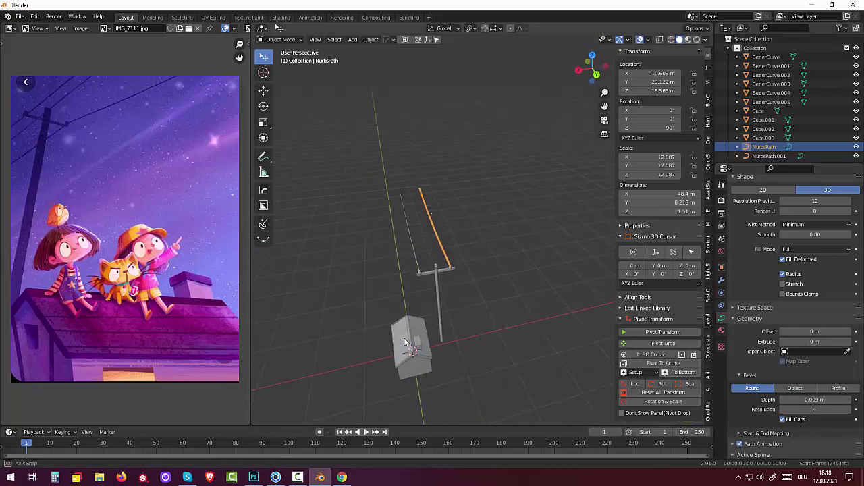
pyautogui.click(418, 265)
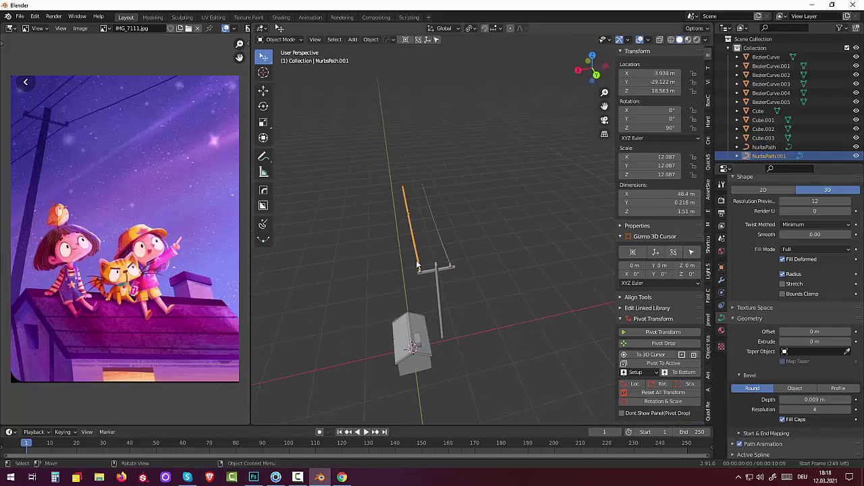
pyautogui.hotkey('shift', 'd')
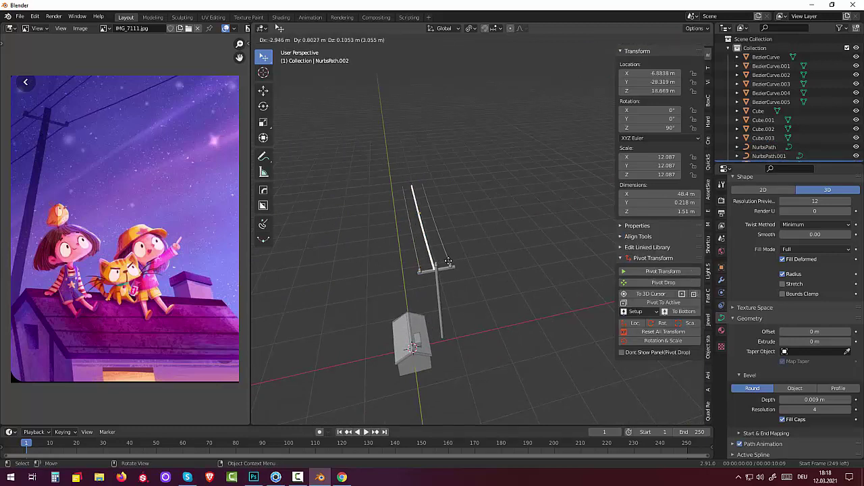
pyautogui.press('x')
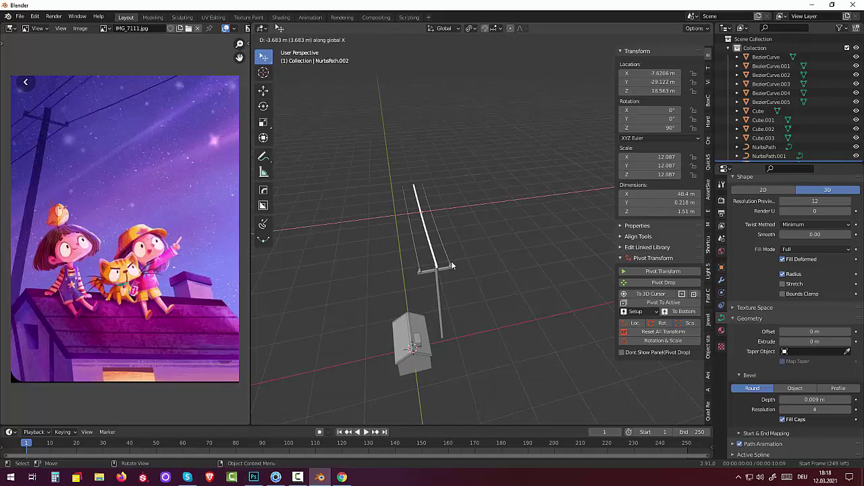
pyautogui.click(451, 260)
pyautogui.moveTo(451, 261); pyautogui.dragTo(551, 215, button='middle')
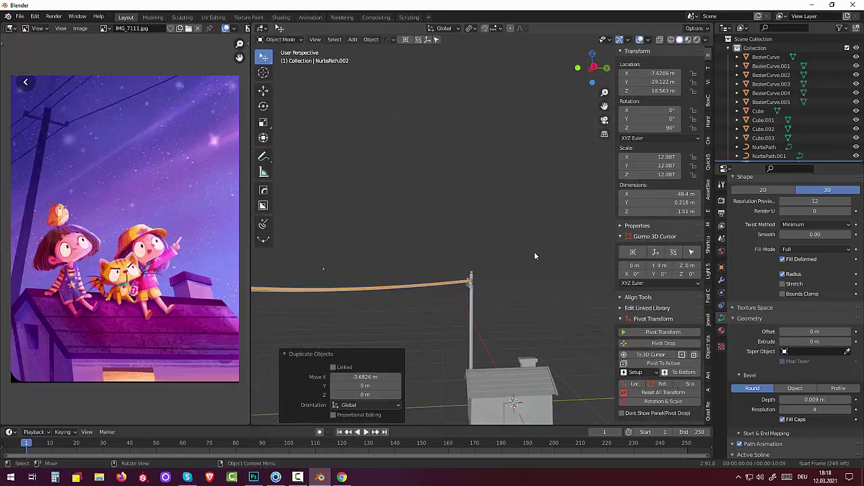
# Raise the third wire about 1.29 m along Z and nudge it onto the pole top in Right view
pyautogui.press('g')
pyautogui.press('z')
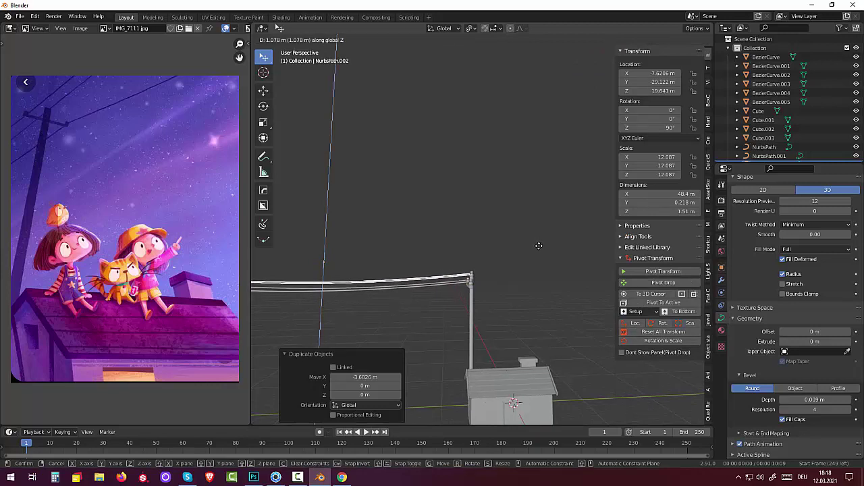
pyautogui.click(538, 245)
pyautogui.moveTo(529, 267); pyautogui.dragTo(508, 276, button='middle')
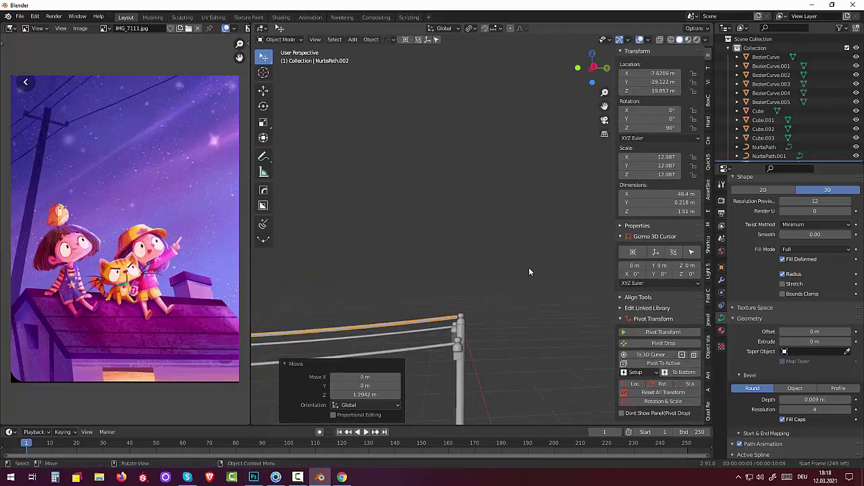
pyautogui.press('KP_3')
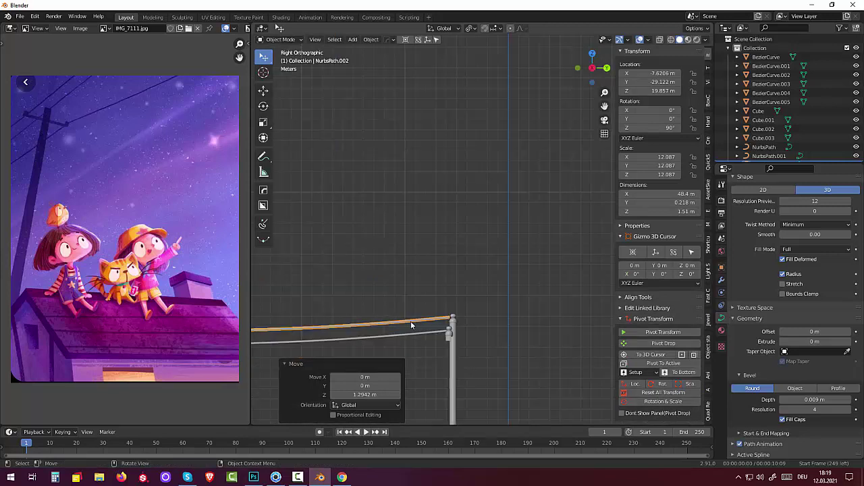
pyautogui.press('g')
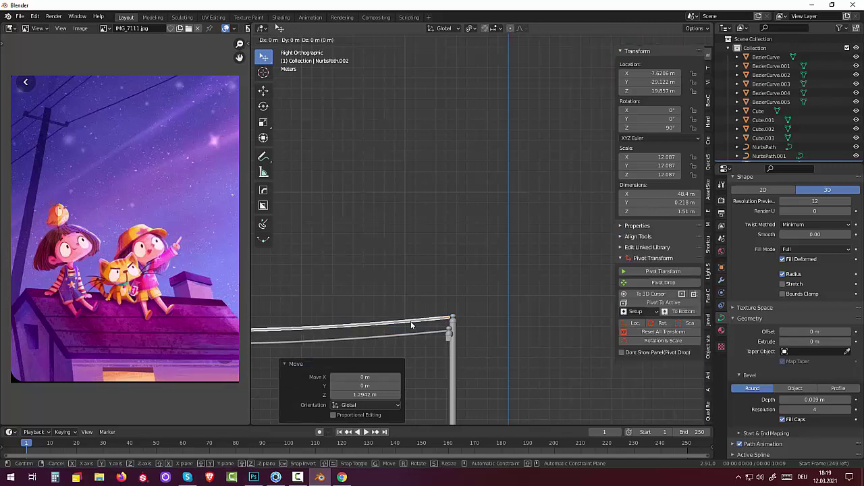
pyautogui.click(413, 322)
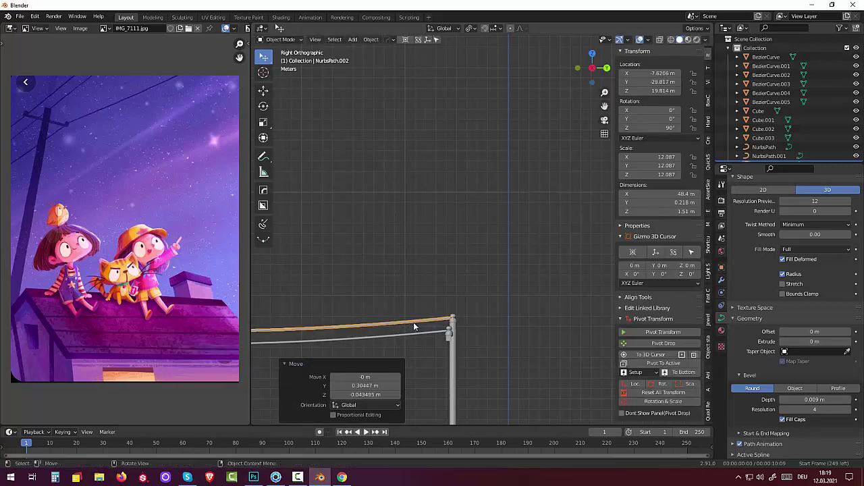
pyautogui.scroll(-2, 412, 339)
pyautogui.scroll(-4, 413, 339)
pyautogui.moveTo(412, 340)
pyautogui.mouseDown(button='middle')
pyautogui.moveTo(422, 407)
pyautogui.moveTo(424, 325)
pyautogui.mouseUp(button='middle')
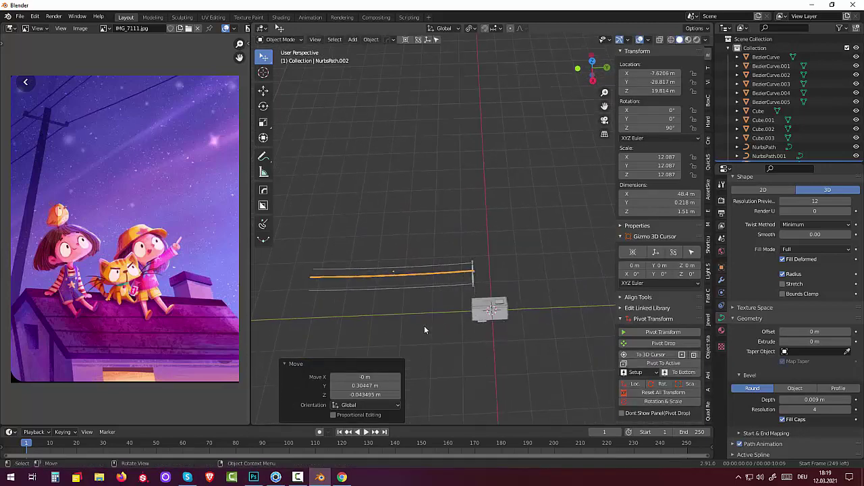
# Select the three wires and join them with Ctrl+J into NurbsPath.001
pyautogui.click(422, 267)
pyautogui.keyDown('shift'); pyautogui.click(422, 273); pyautogui.keyUp('shift')
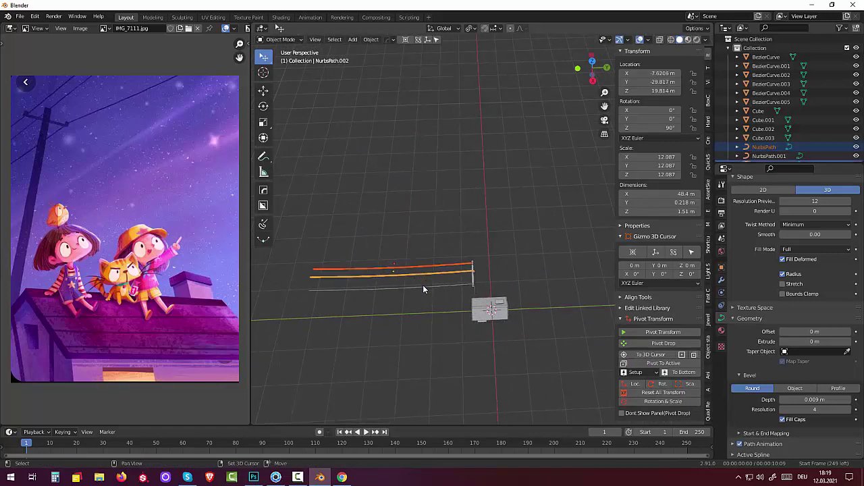
pyautogui.keyDown('shift'); pyautogui.click(424, 289); pyautogui.keyUp('shift')
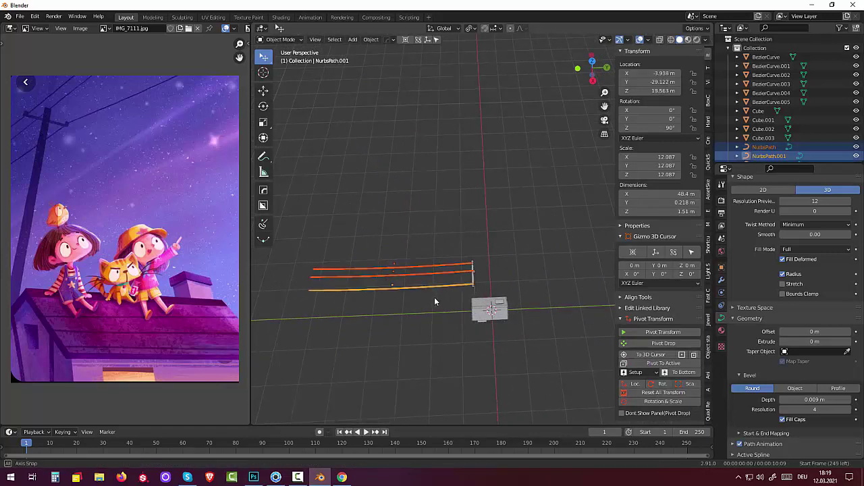
pyautogui.moveTo(434, 297)
pyautogui.mouseDown(button='middle')
pyautogui.moveTo(431, 261)
pyautogui.moveTo(440, 258)
pyautogui.mouseUp(button='middle')
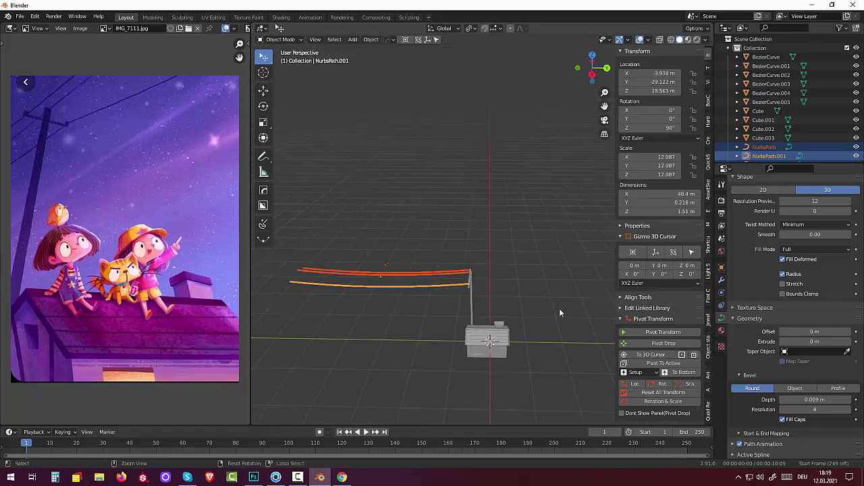
pyautogui.hotkey('ctrl', 'j')
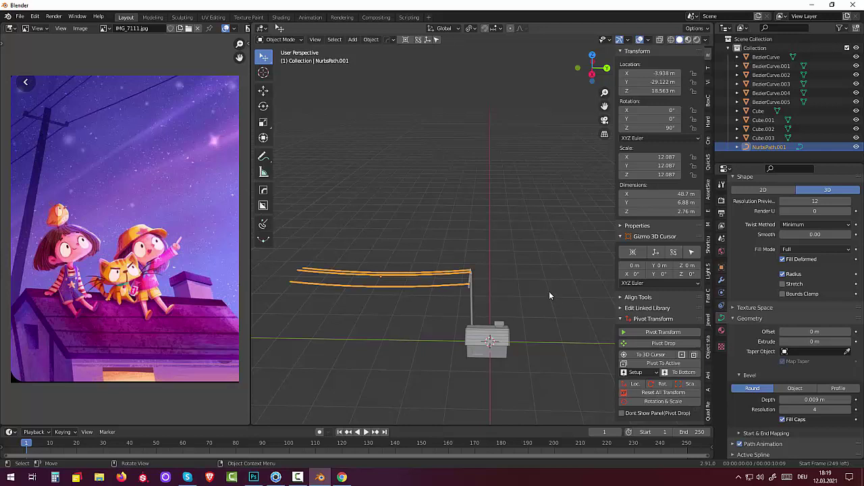
pyautogui.press('KP_3')
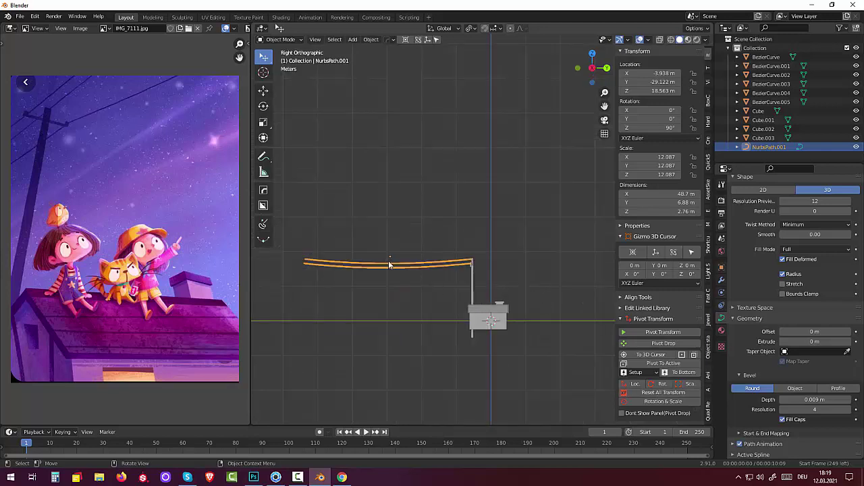
# Duplicate the joined wires and move the copy 48.444 m along Y past the pole
pyautogui.hotkey('shift', 'd')
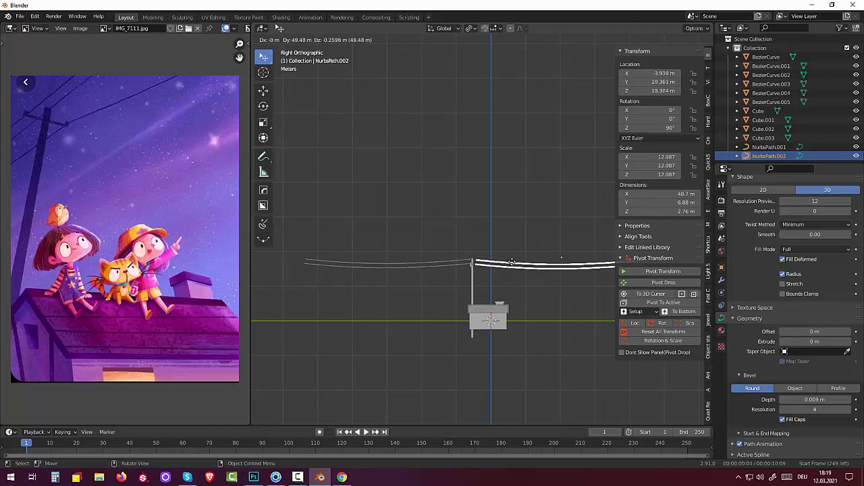
pyautogui.press('y')
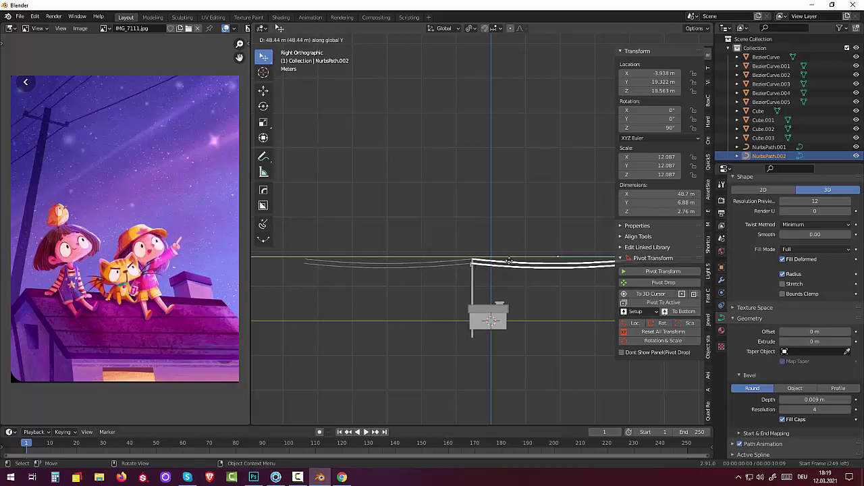
pyautogui.click(501, 264)
pyautogui.scroll(3, 501, 267)
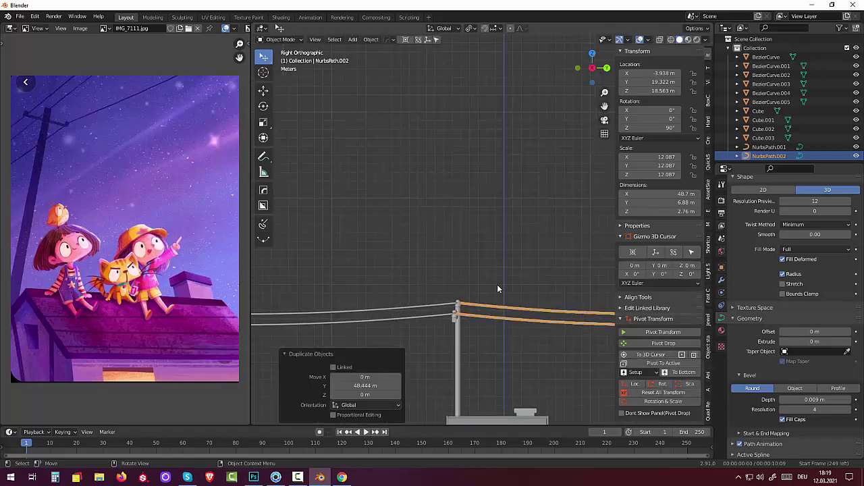
# Select both wire sets on either side of the pole
pyautogui.click(491, 356)
pyautogui.moveTo(494, 357)
pyautogui.mouseDown(button='middle')
pyautogui.moveTo(451, 329)
pyautogui.moveTo(548, 286)
pyautogui.moveTo(567, 300)
pyautogui.moveTo(563, 310)
pyautogui.mouseUp(button='middle')
pyautogui.scroll(3, 524, 294)
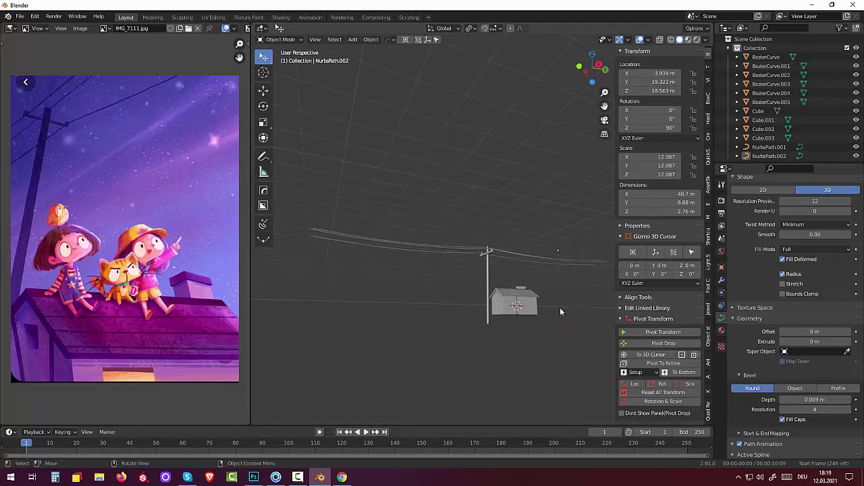
pyautogui.click(487, 253)
pyautogui.keyDown('shift'); pyautogui.click(508, 256); pyautogui.keyUp('shift')
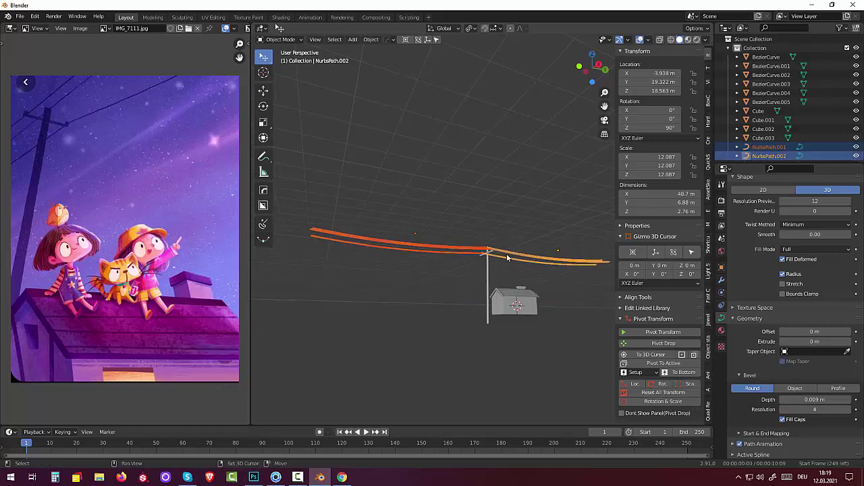
pyautogui.moveTo(508, 257); pyautogui.dragTo(494, 294, button='middle')
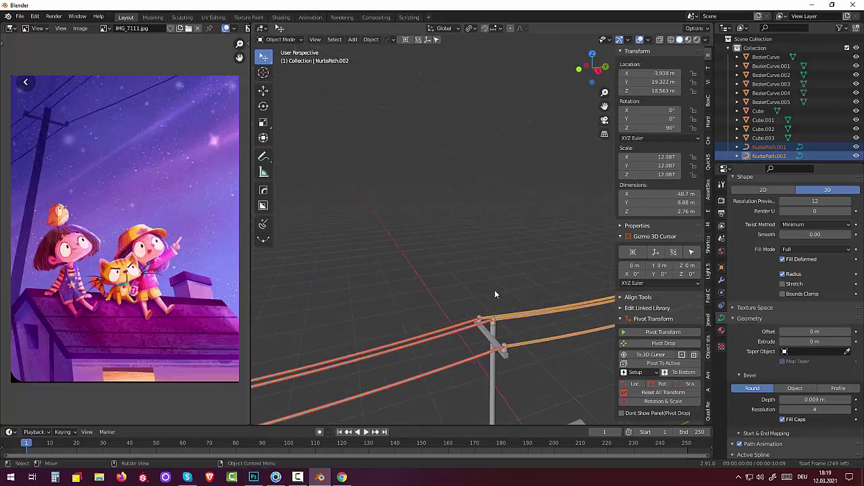
pyautogui.keyDown('shift'); pyautogui.click(494, 323); pyautogui.keyUp('shift')
pyautogui.keyDown('shift'); pyautogui.click(480, 316); pyautogui.keyUp('shift')
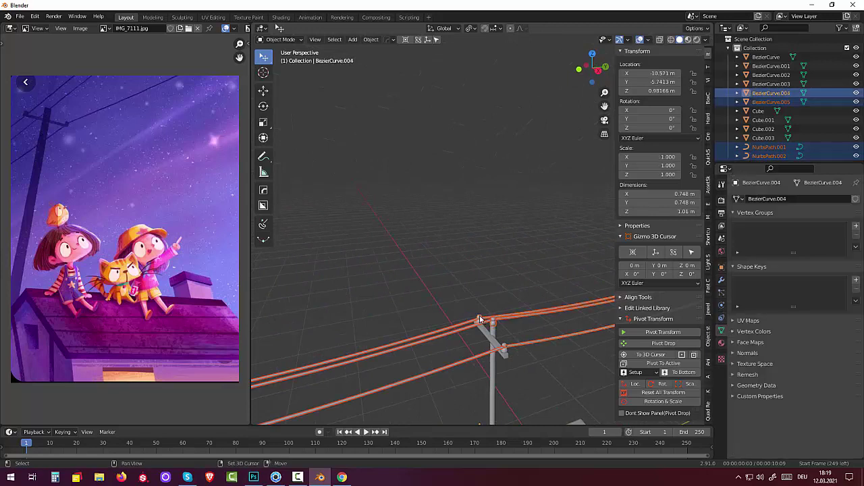
pyautogui.keyDown('shift'); pyautogui.click(502, 346); pyautogui.keyUp('shift')
pyautogui.keyDown('shift'); pyautogui.click(492, 340); pyautogui.keyUp('shift')
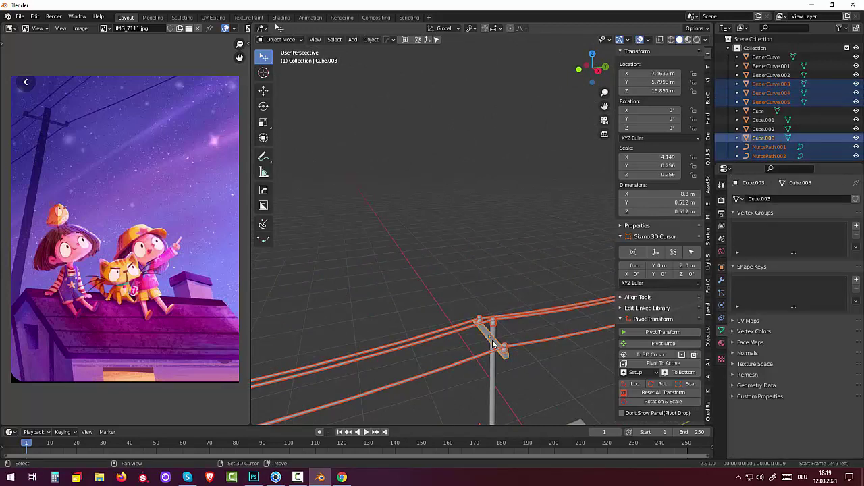
pyautogui.keyDown('shift'); pyautogui.click(492, 329); pyautogui.keyUp('shift')
pyautogui.scroll(-3, 497, 334)
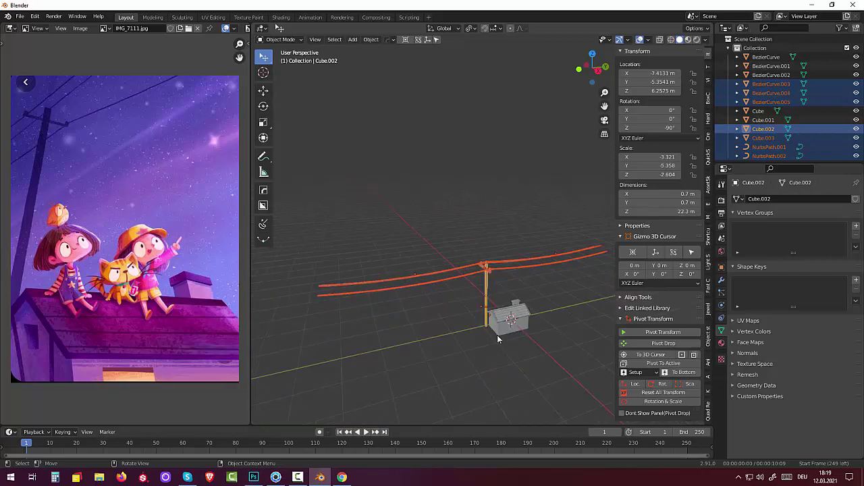
pyautogui.scroll(-3, 497, 335)
pyautogui.press('z')
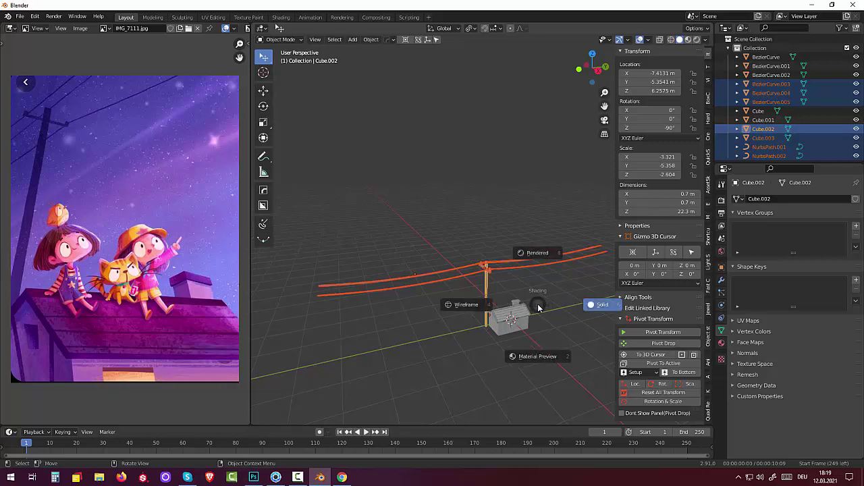
pyautogui.click(538, 308)
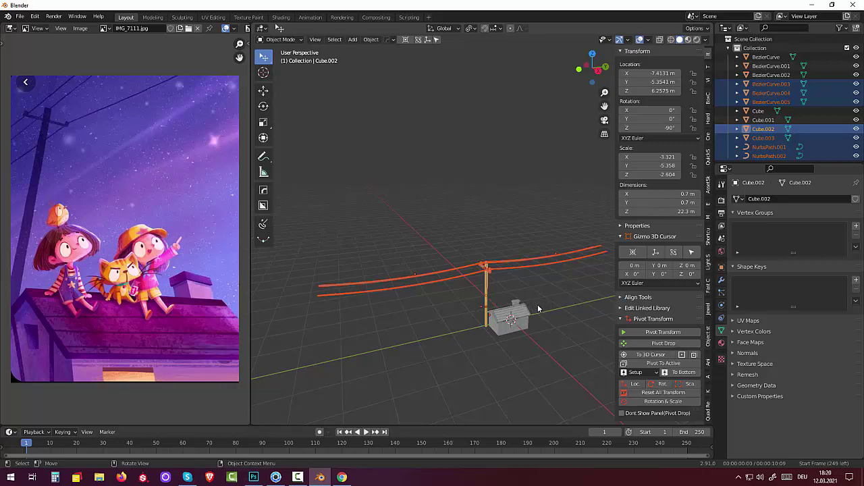
pyautogui.write('rz')
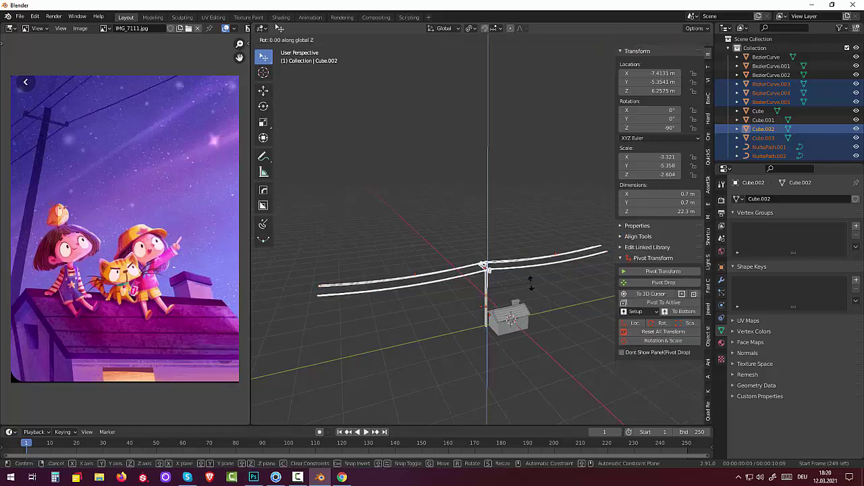
pyautogui.write('90')
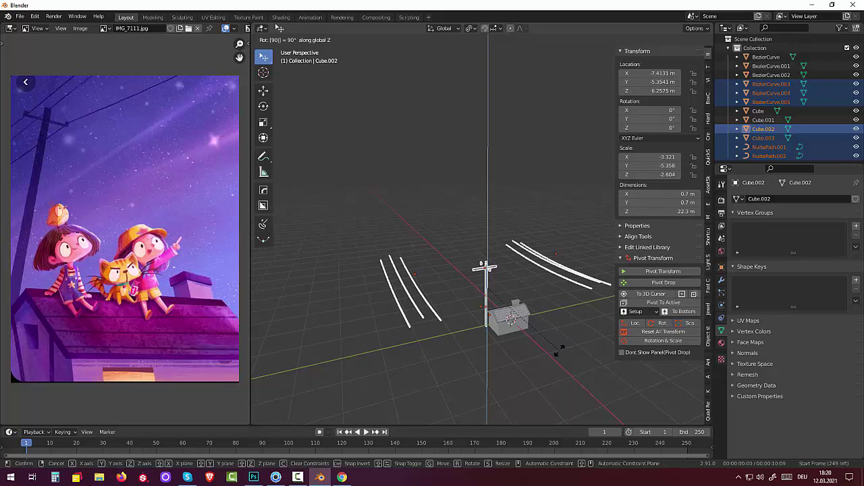
pyautogui.press('Return')
# Undo the 90° rotation and join both wire sets into one curve object
pyautogui.hotkey('ctrl', 'z')
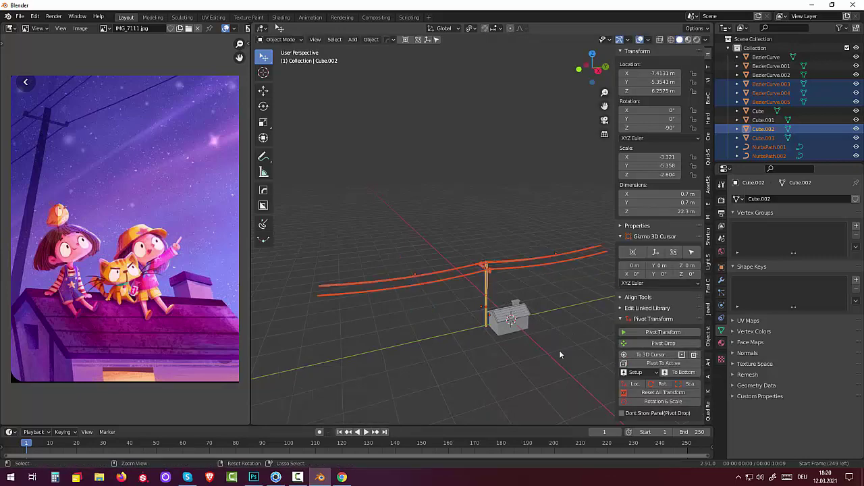
pyautogui.click(561, 349)
pyautogui.click(529, 264)
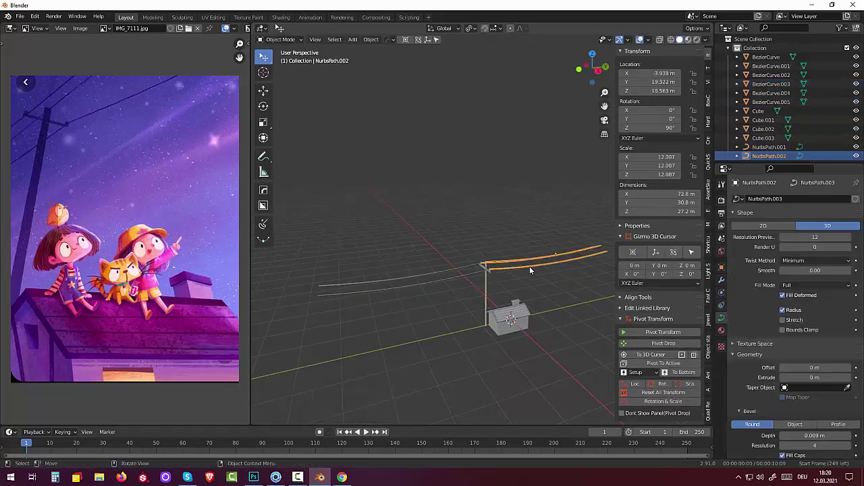
pyautogui.keyDown('shift'); pyautogui.click(462, 277); pyautogui.keyUp('shift')
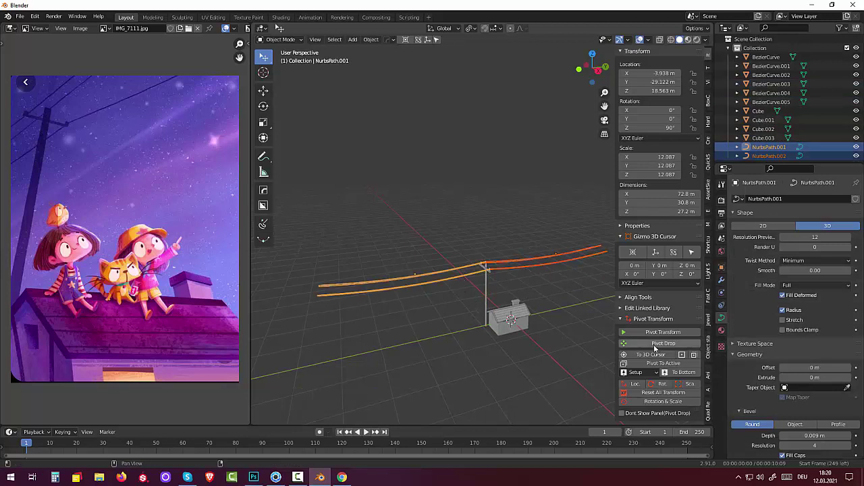
pyautogui.hotkey('ctrl', 'j')
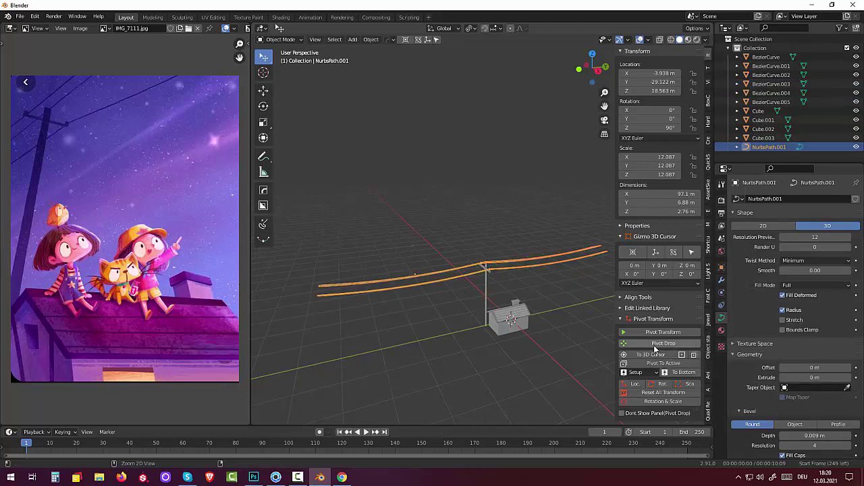
# Join the three insulators into a single object, BezierCurve.005
pyautogui.click(532, 326)
pyautogui.scroll(3, 531, 321)
pyautogui.scroll(2, 520, 327)
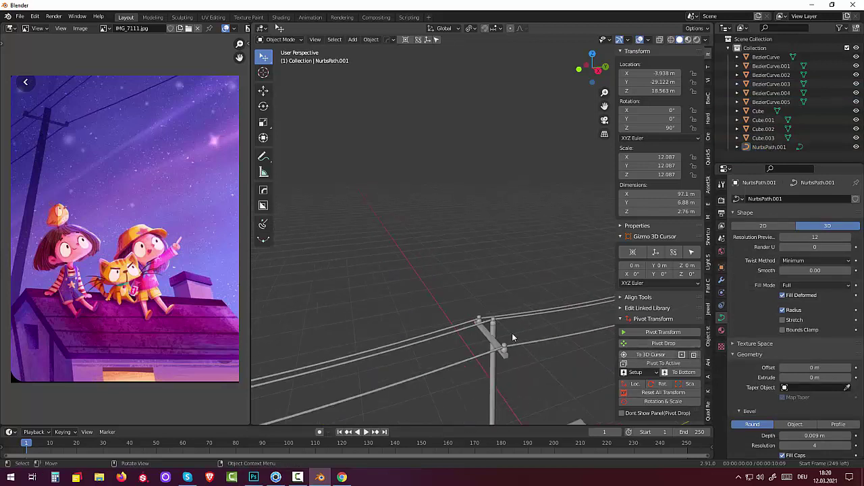
pyautogui.click(494, 340)
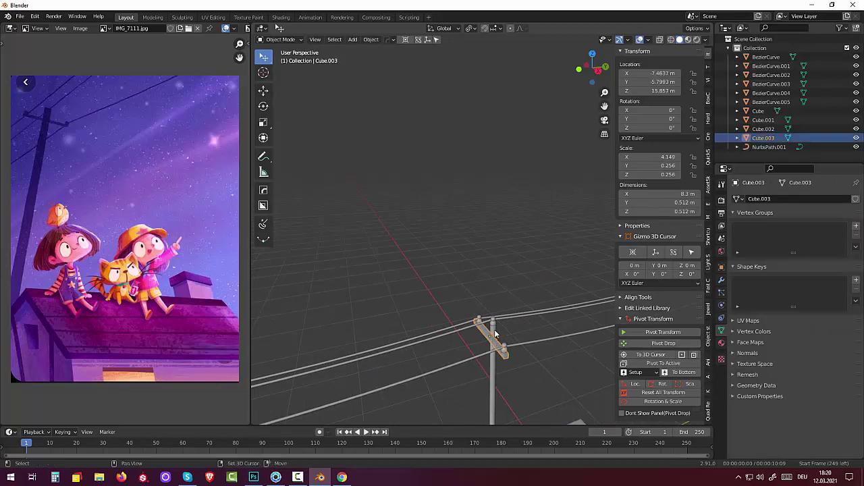
pyautogui.keyDown('ctrl'); pyautogui.click(497, 337); pyautogui.keyUp('ctrl')
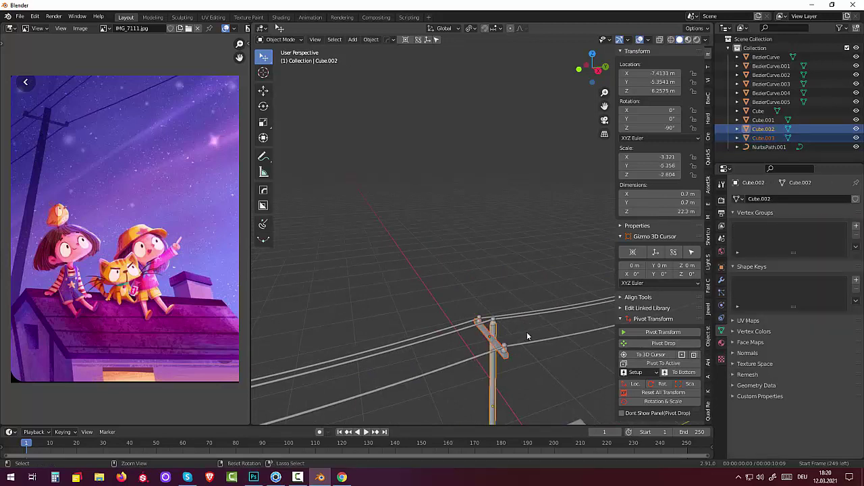
pyautogui.click(504, 347)
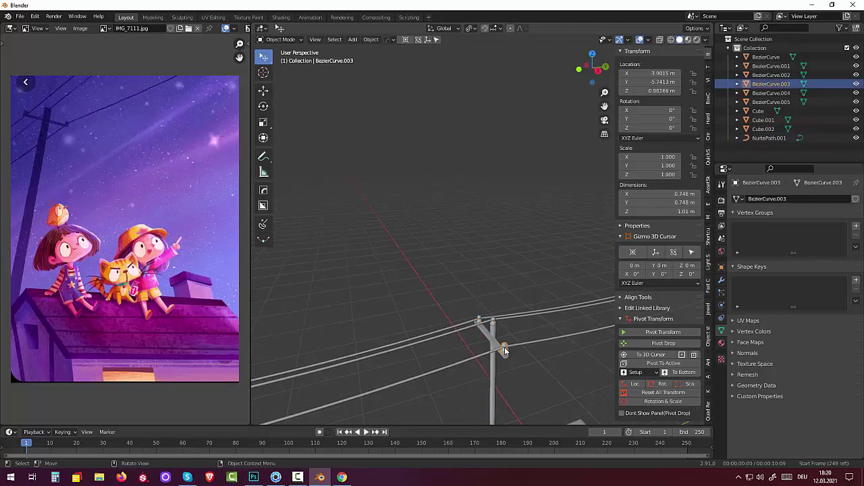
pyautogui.keyDown('shift'); pyautogui.click(478, 318); pyautogui.keyUp('shift')
pyautogui.keyDown('shift'); pyautogui.click(491, 320); pyautogui.keyUp('shift')
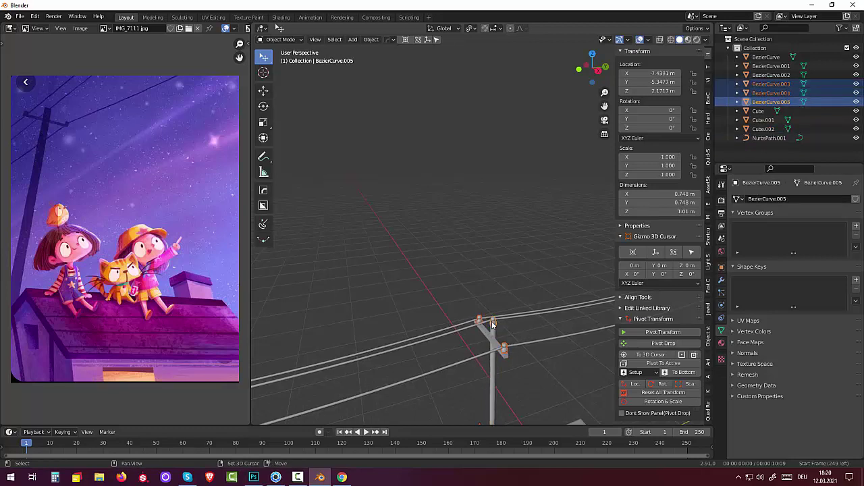
pyautogui.hotkey('ctrl', 'j')
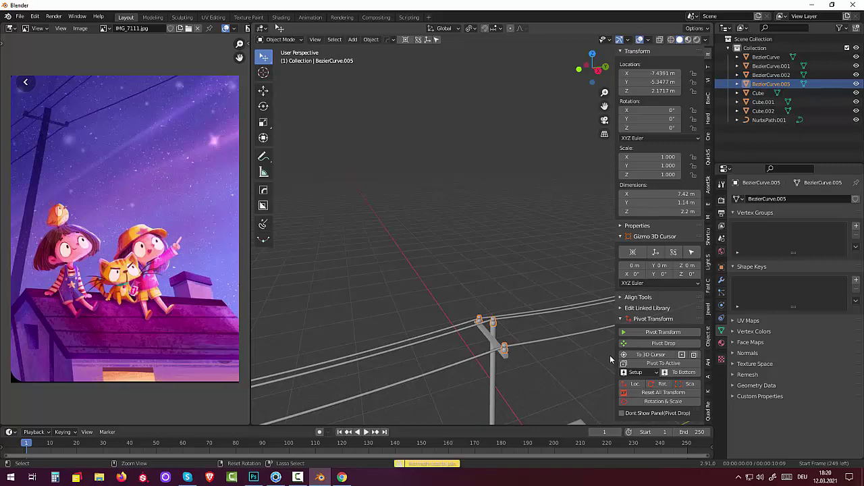
# Select pole and wires, then reset the wire path to zero location, rotation and scale 1
pyautogui.click(591, 362)
pyautogui.click(493, 341)
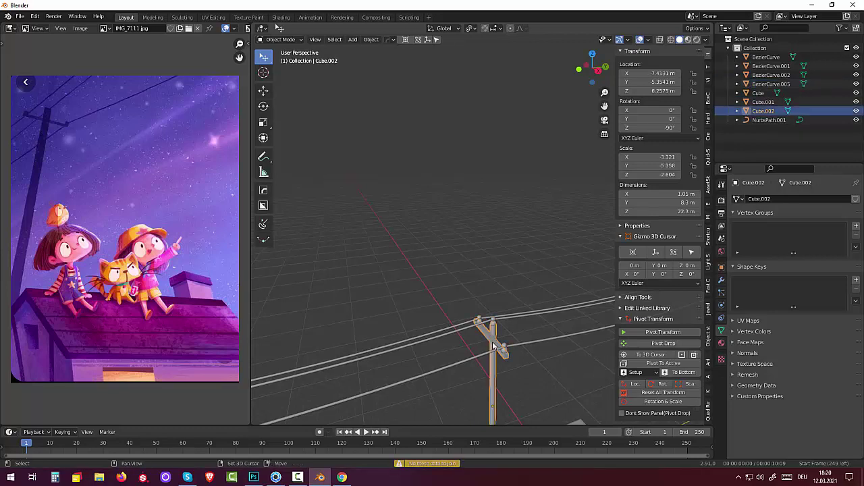
pyautogui.keyDown('shift'); pyautogui.click(489, 325); pyautogui.keyUp('shift')
pyautogui.keyDown('shift'); pyautogui.click(476, 325); pyautogui.keyUp('shift')
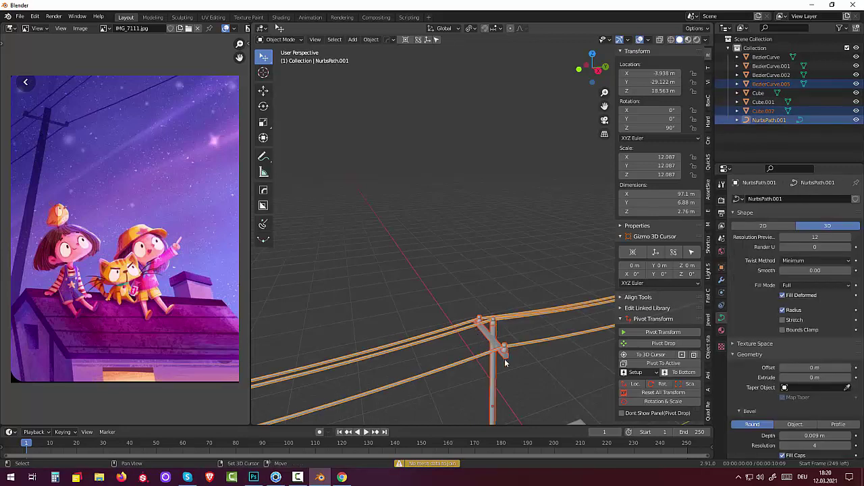
pyautogui.scroll(-3, 504, 358)
pyautogui.moveTo(504, 359); pyautogui.dragTo(493, 356, button='middle')
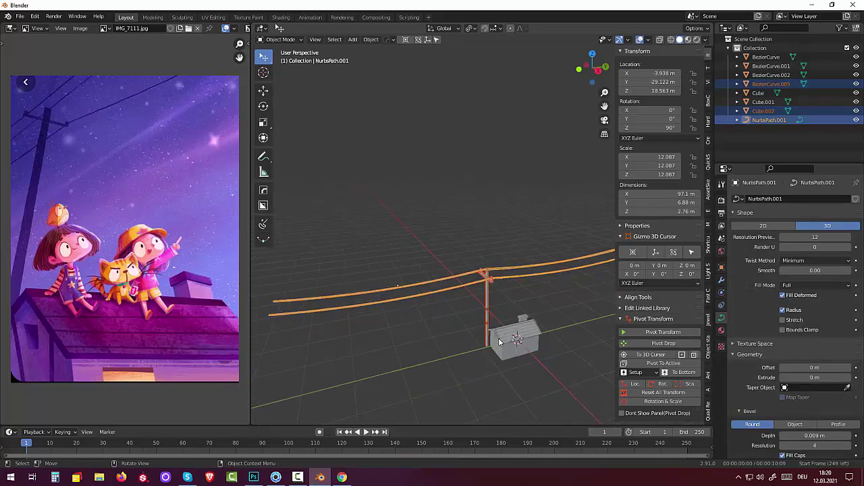
pyautogui.write('rz')
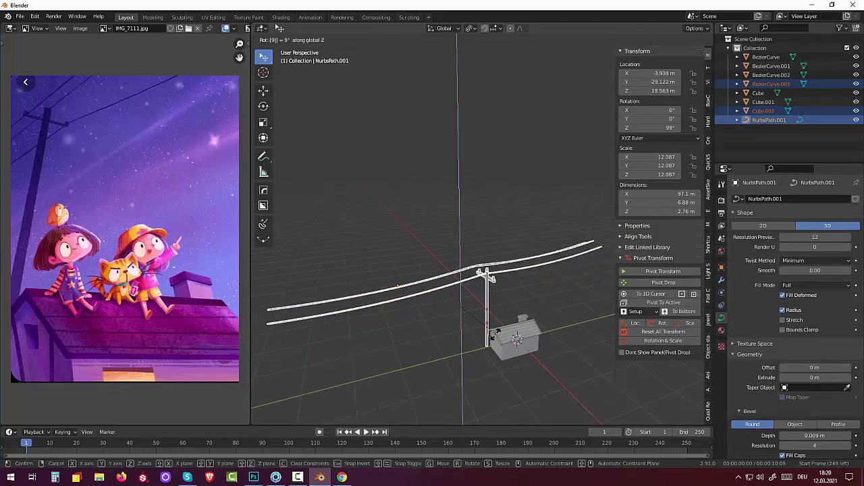
pyautogui.write('90')
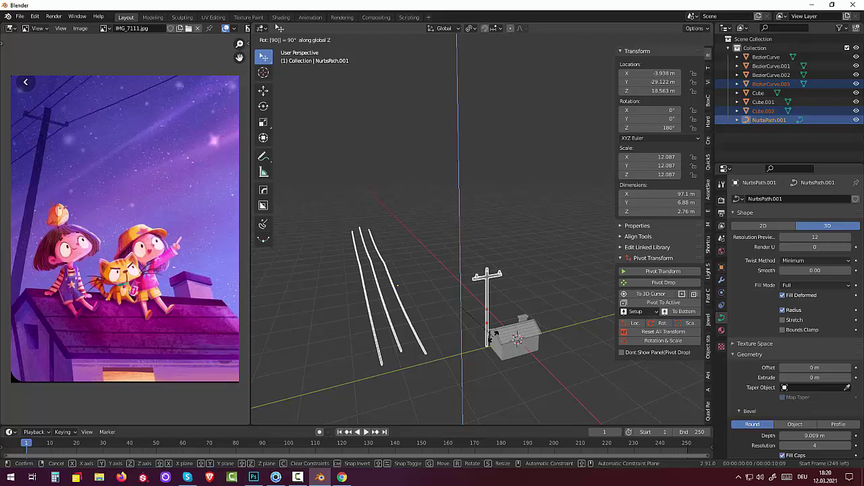
pyautogui.press('Return')
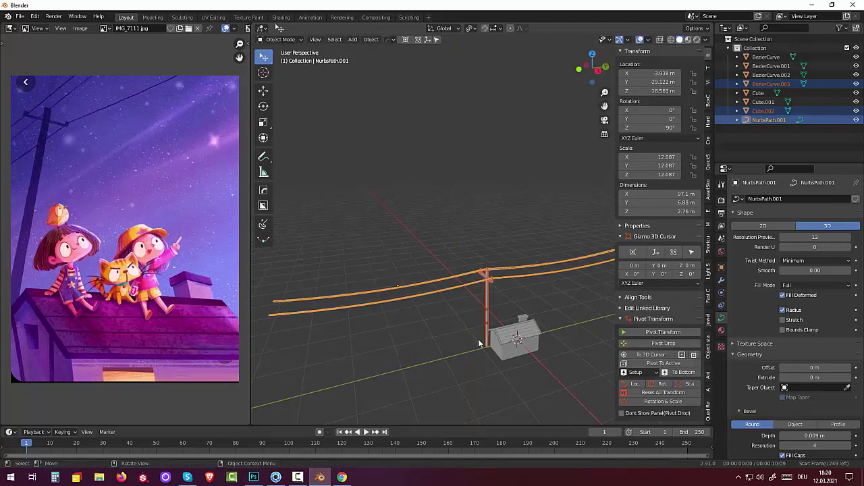
pyautogui.click(672, 394)
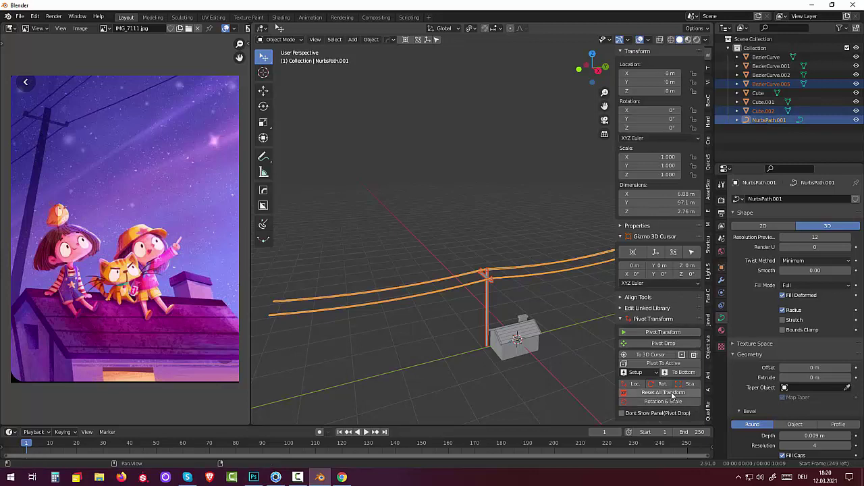
# Set the wire path's origin to its geometry and rotate pole and wires 90° about Z
pyautogui.click(370, 40)
pyautogui.moveTo(386, 59)
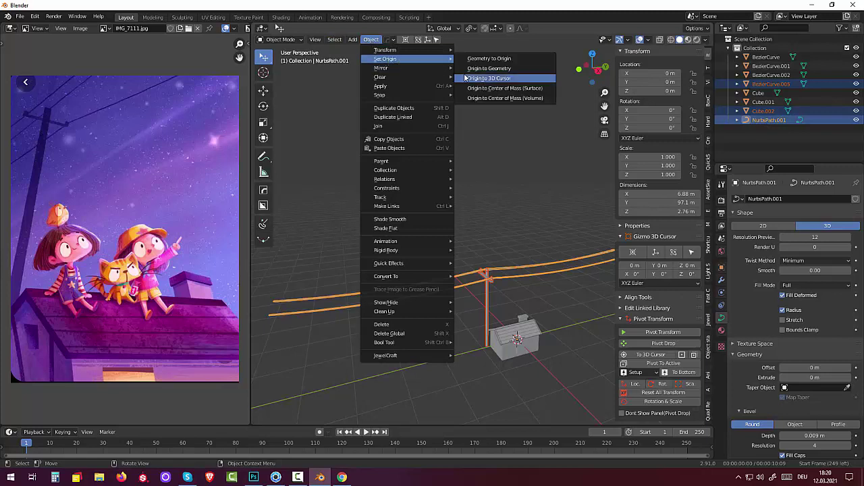
pyautogui.click(480, 68)
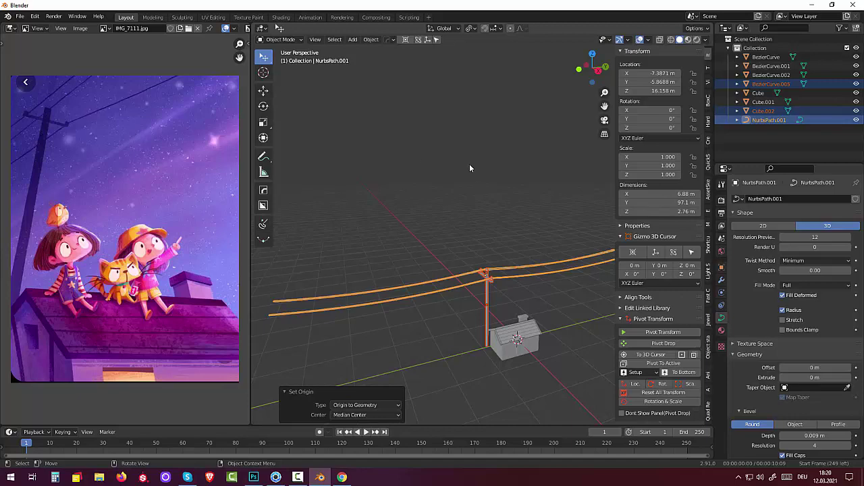
pyautogui.write('rz90')
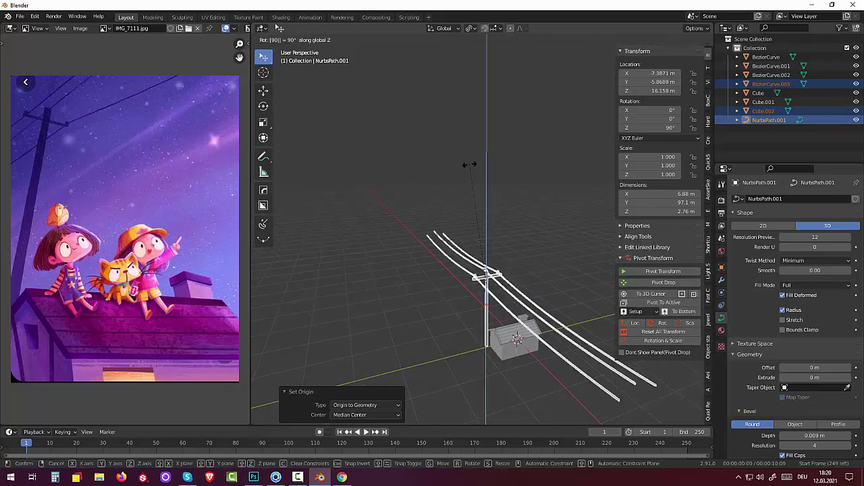
pyautogui.press('Return')
pyautogui.moveTo(475, 201)
pyautogui.mouseDown(button='middle')
pyautogui.moveTo(448, 164)
pyautogui.moveTo(499, 193)
pyautogui.mouseUp(button='middle')
pyautogui.moveTo(545, 309)
pyautogui.mouseDown(button='middle')
pyautogui.moveTo(560, 319)
pyautogui.moveTo(546, 315)
pyautogui.mouseUp(button='middle')
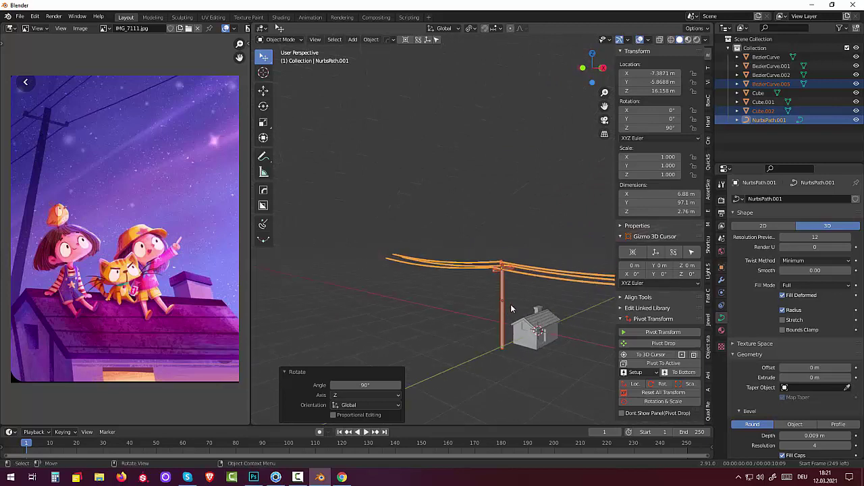
# Lift the pole and wires 1.776 m along Z and switch viewport shading
pyautogui.press('g')
pyautogui.press('z')
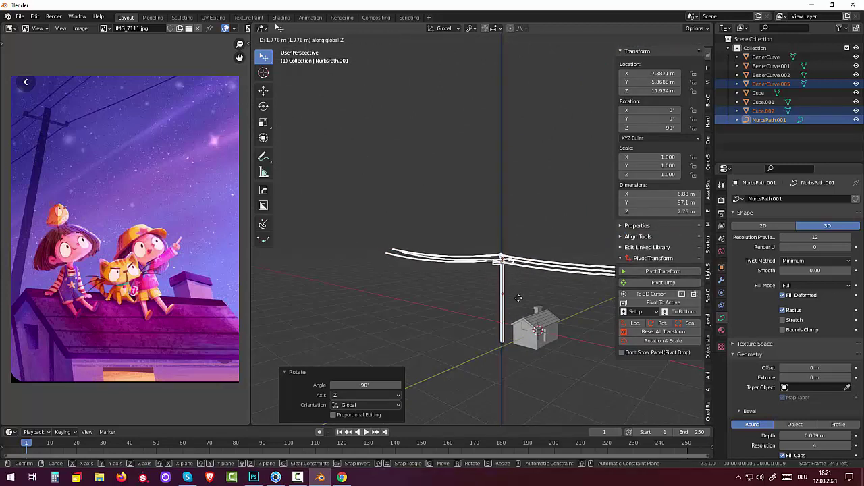
pyautogui.click(519, 298)
pyautogui.moveTo(521, 280); pyautogui.dragTo(545, 282, button='middle')
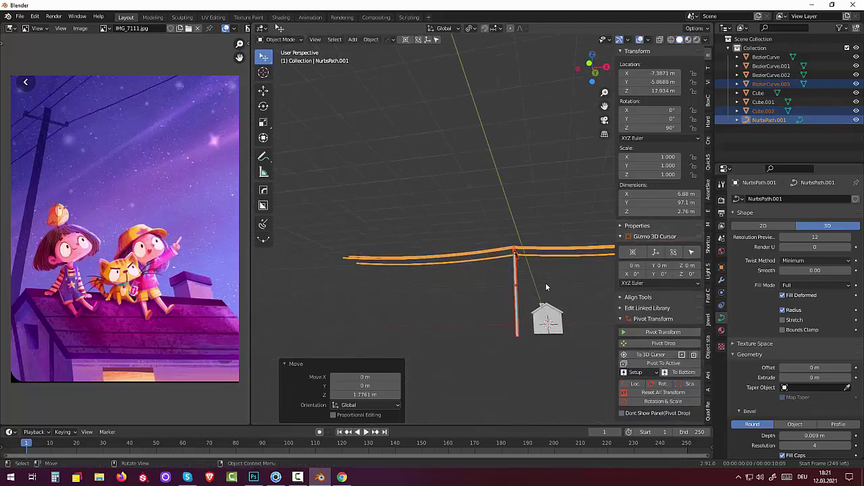
pyautogui.press('z')
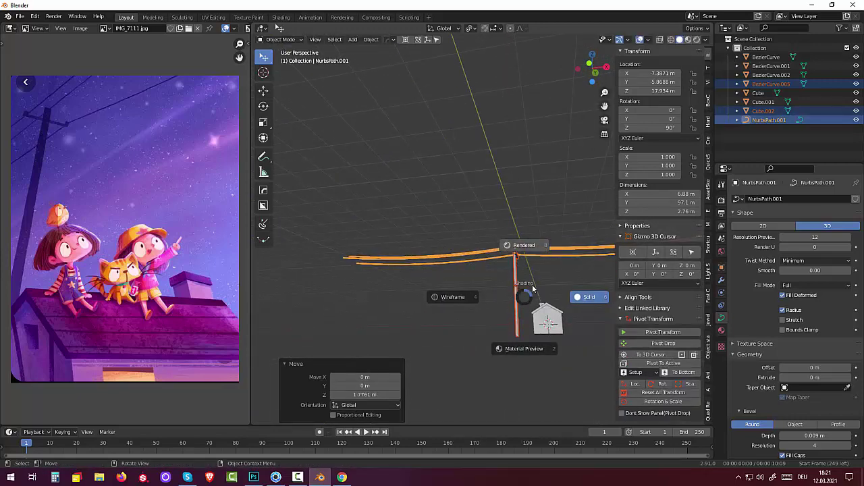
pyautogui.click(519, 287)
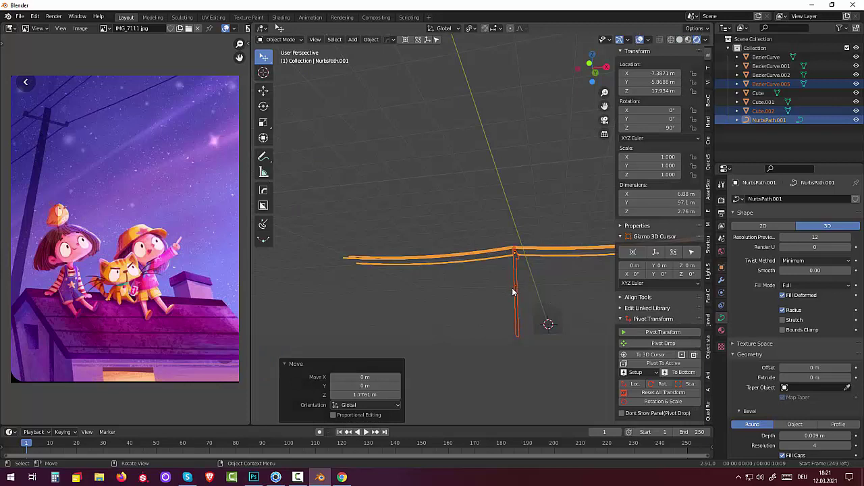
# Raise them another 1.208 m along Z and return to Solid shading
pyautogui.press('g')
pyautogui.press('z')
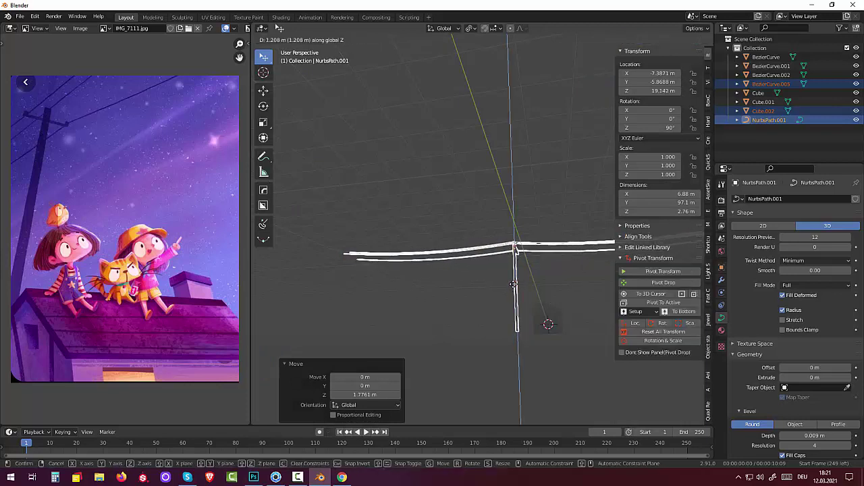
pyautogui.click(545, 299)
pyautogui.click(679, 39)
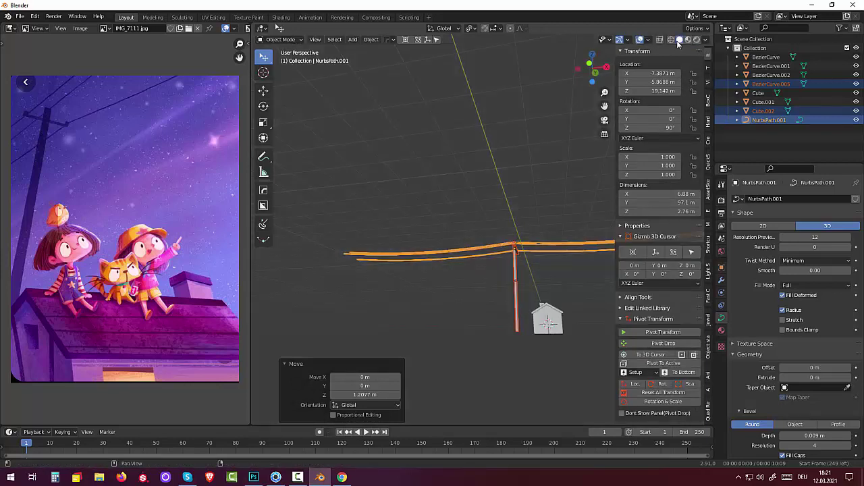
pyautogui.moveTo(517, 263)
pyautogui.mouseDown(button='middle')
pyautogui.moveTo(451, 279)
pyautogui.moveTo(421, 271)
pyautogui.mouseUp(button='middle')
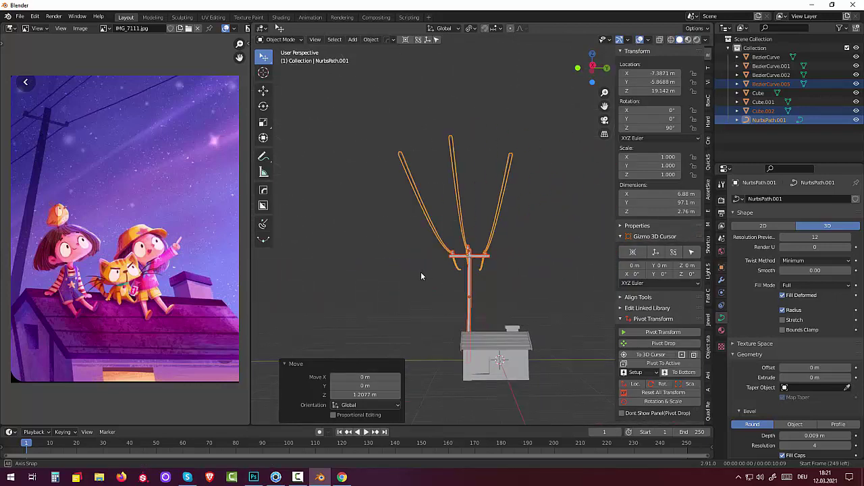
pyautogui.moveTo(421, 271); pyautogui.dragTo(427, 278, button='middle')
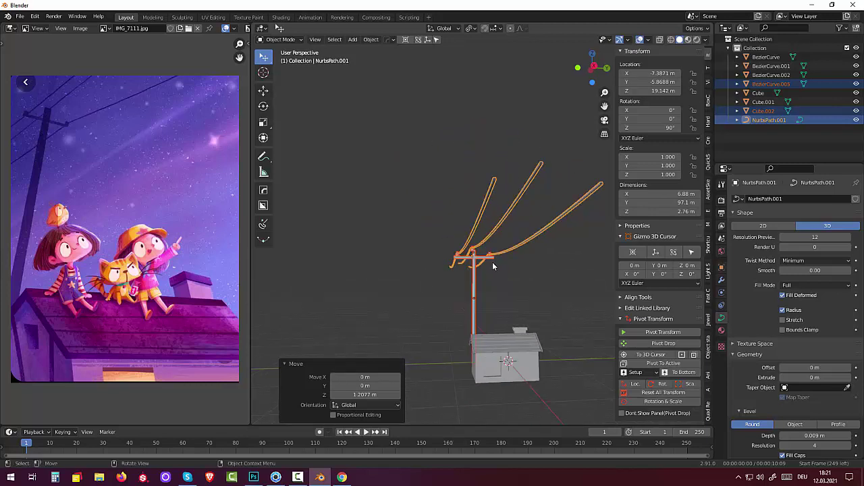
pyautogui.scroll(-3, 496, 283)
pyautogui.scroll(2, 496, 283)
pyautogui.scroll(-1, 568, 253)
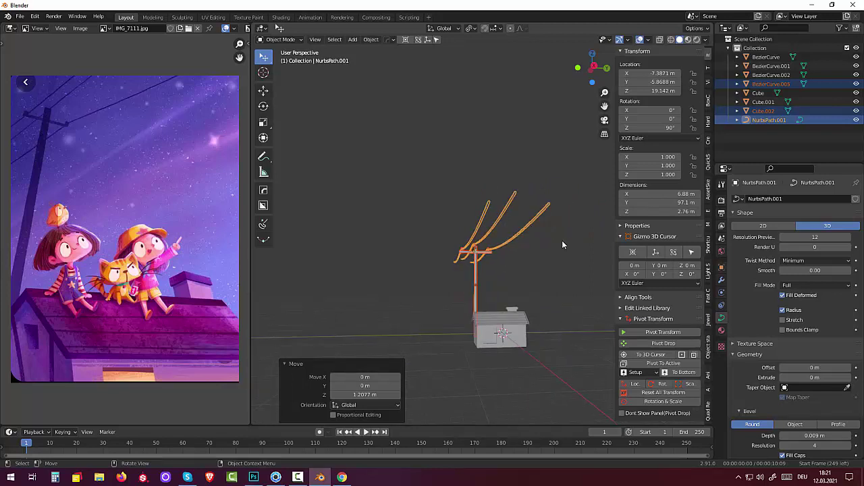
pyautogui.press('s')
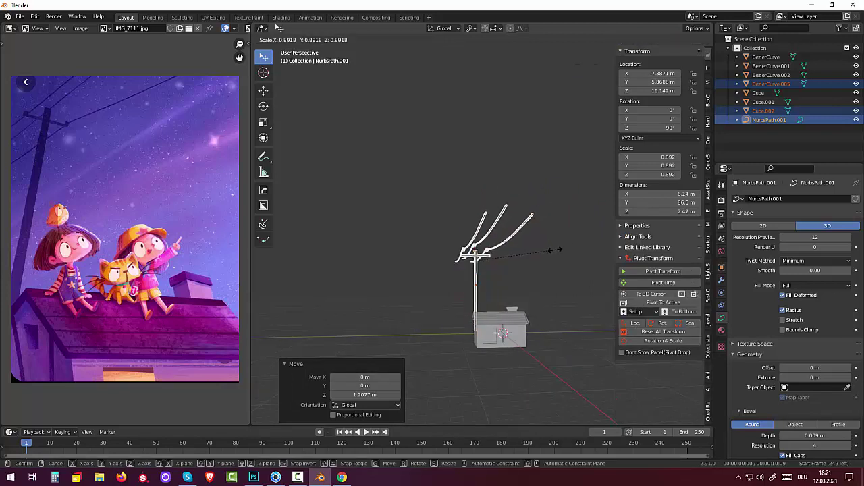
pyautogui.press('Escape')
# Look along the wires and try selecting the insulators on top of the pole
pyautogui.click(542, 263)
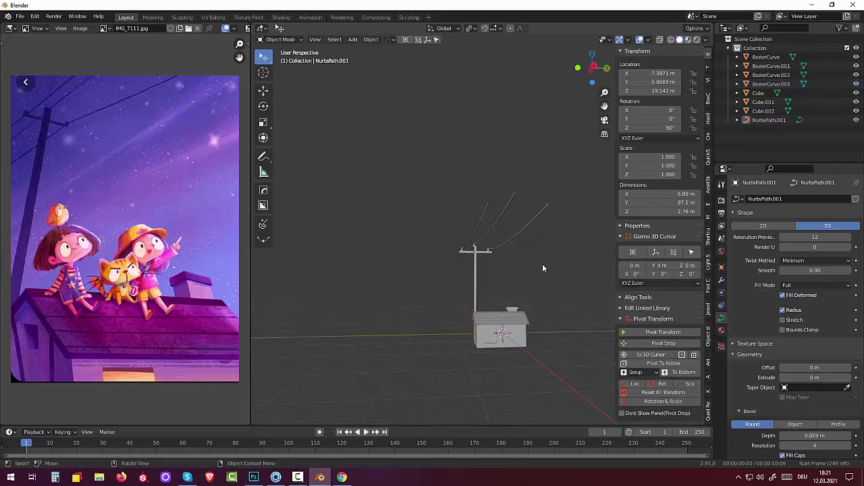
pyautogui.moveTo(542, 263)
pyautogui.mouseDown(button='middle')
pyautogui.moveTo(541, 299)
pyautogui.moveTo(500, 300)
pyautogui.mouseUp(button='middle')
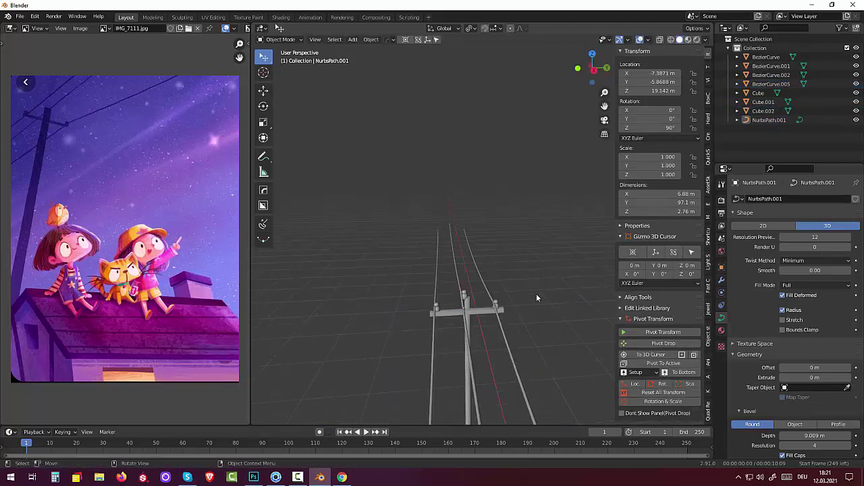
pyautogui.click(461, 314)
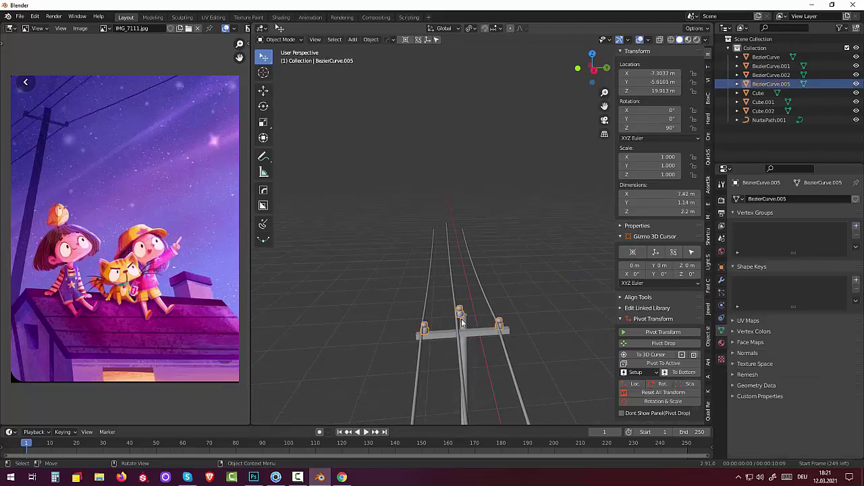
pyautogui.click(461, 315)
pyautogui.click(461, 314)
pyautogui.click(531, 300)
pyautogui.moveTo(532, 301)
pyautogui.mouseDown(button='middle')
pyautogui.moveTo(530, 354)
pyautogui.moveTo(518, 346)
pyautogui.mouseUp(button='middle')
# Nudge the crossbar Cube.002 along Y to −5.7173 m so it sits under the wires
pyautogui.click(468, 339)
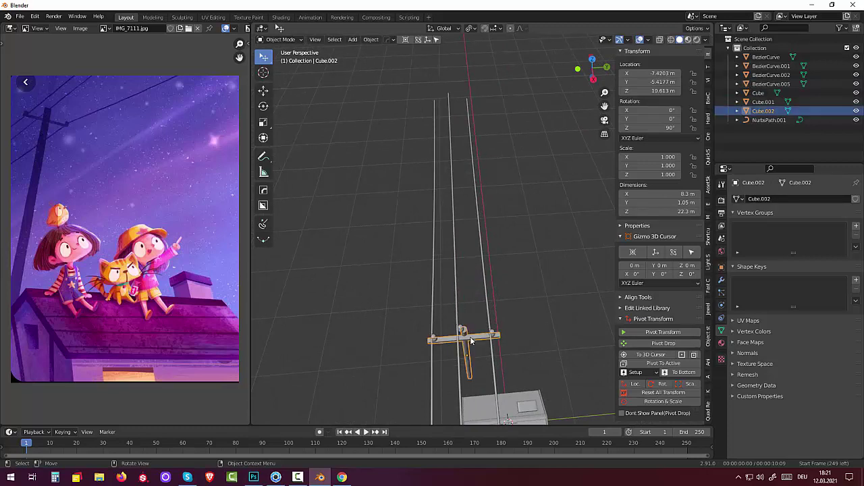
pyautogui.press('g')
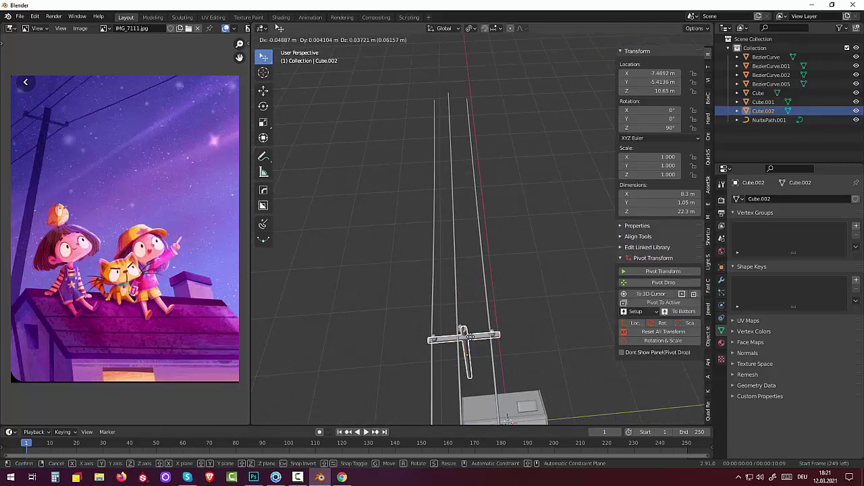
pyautogui.press('y')
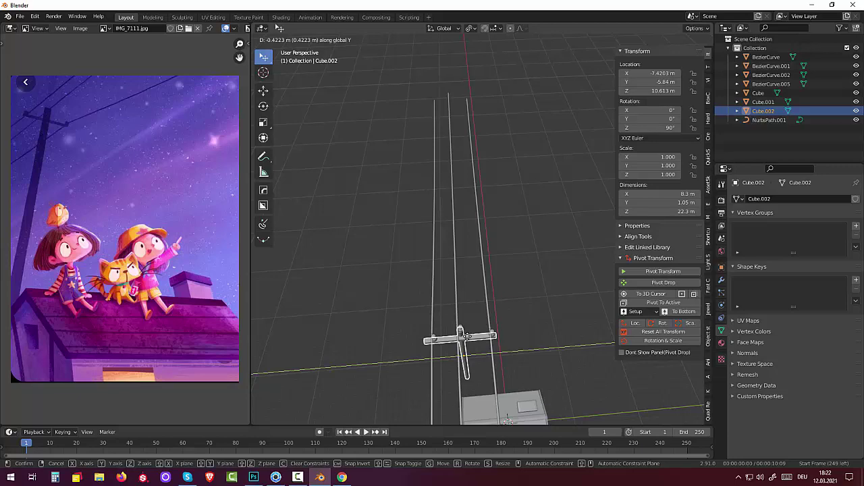
pyautogui.click(468, 338)
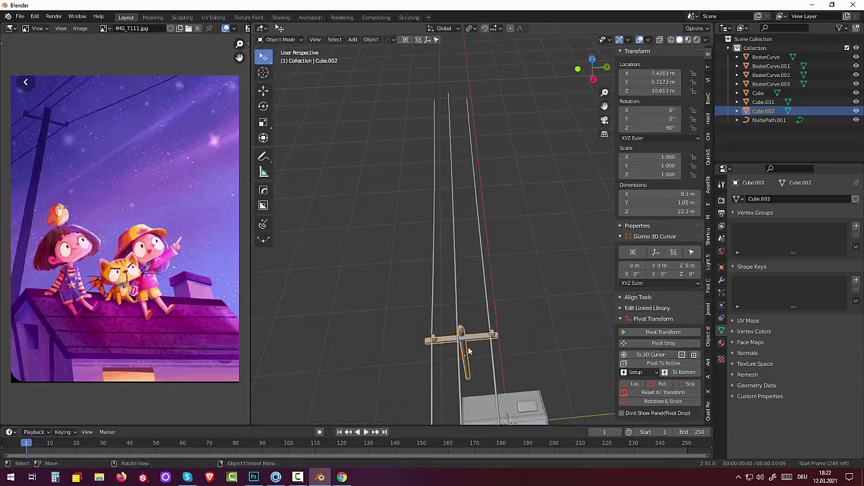
pyautogui.moveTo(468, 350)
pyautogui.mouseDown(button='middle')
pyautogui.moveTo(526, 251)
pyautogui.moveTo(587, 270)
pyautogui.mouseUp(button='middle')
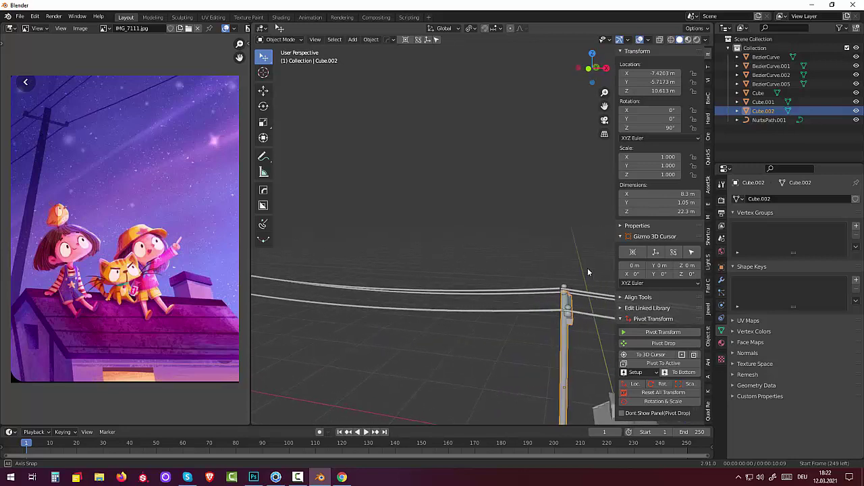
pyautogui.moveTo(587, 268); pyautogui.dragTo(580, 264, button='middle')
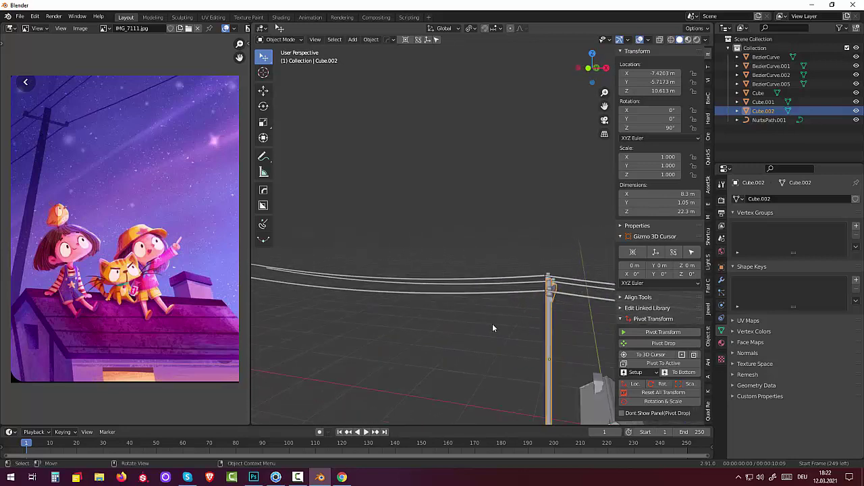
pyautogui.moveTo(493, 329); pyautogui.dragTo(523, 344, button='middle')
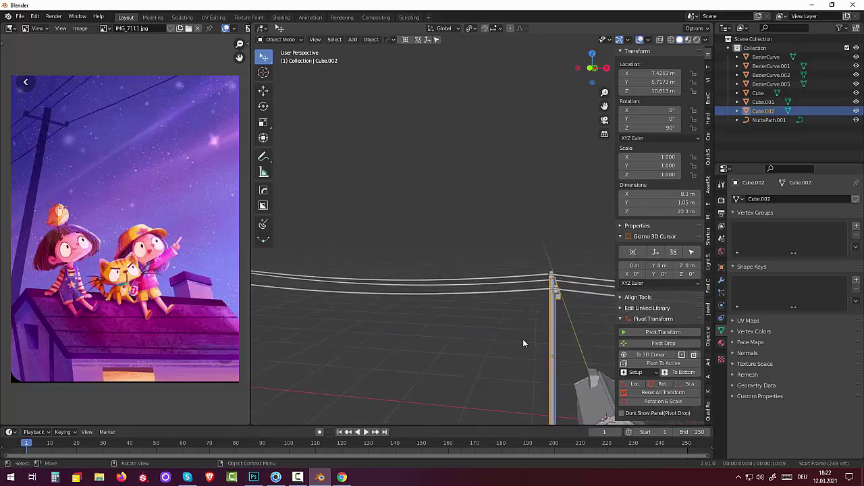
# Check the pole from side and front views and adjust its position under the wires
pyautogui.press('KP_3')
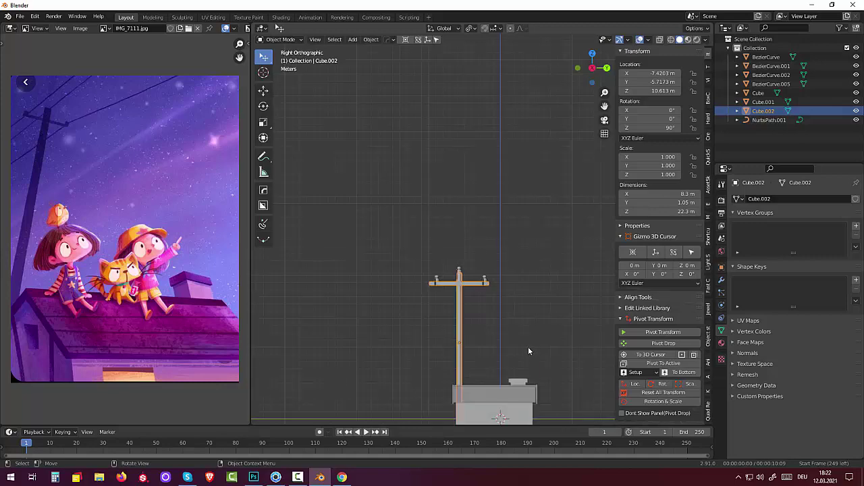
pyautogui.press('KP_1')
pyautogui.scroll(2, 541, 335)
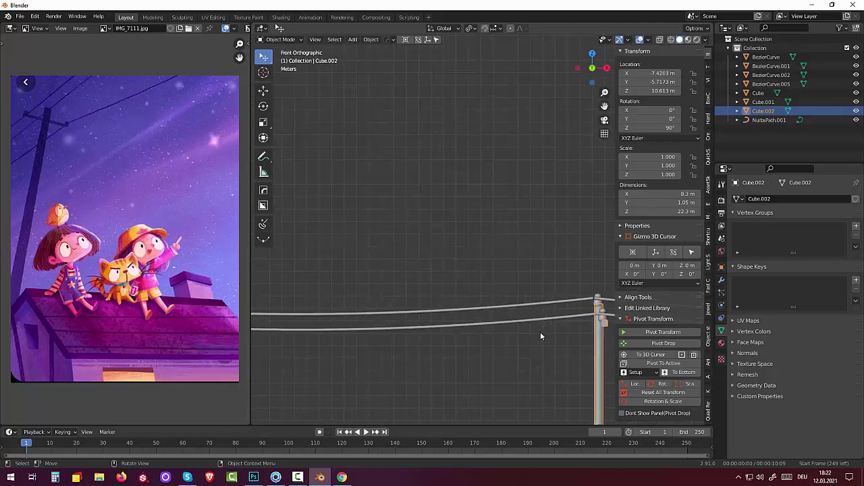
pyautogui.moveTo(540, 335)
pyautogui.keyDown('shift'); pyautogui.mouseDown(button='middle')
pyautogui.moveTo(469, 250)
pyautogui.moveTo(419, 236)
pyautogui.mouseUp(button='middle'); pyautogui.keyUp('shift')
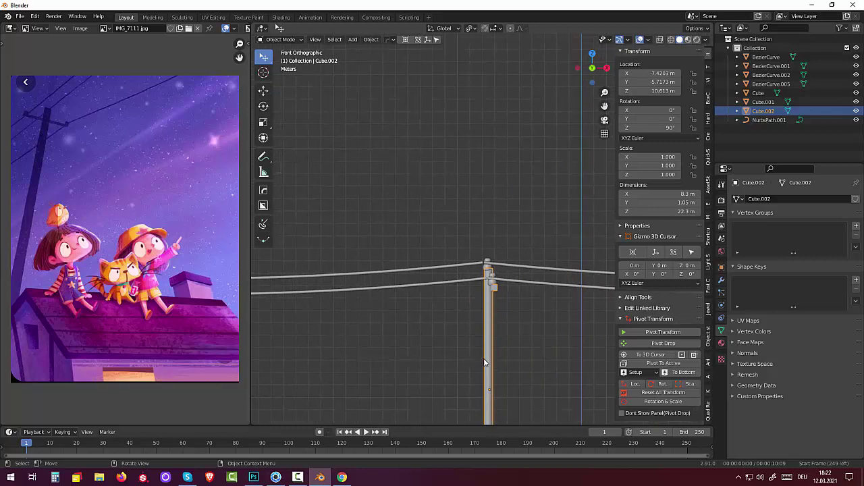
pyautogui.press('g')
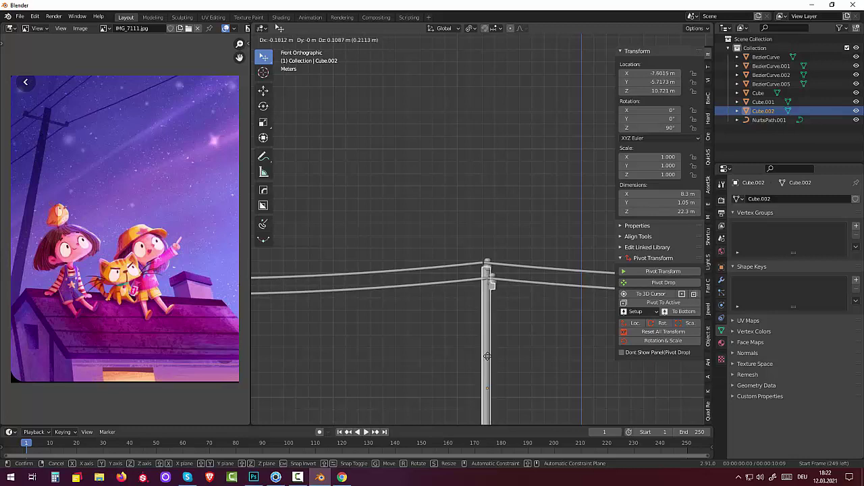
pyautogui.click(487, 356)
# Lower and shift the NurbsPath.001 wires so they rest on the crossbar's insulators
pyautogui.click(520, 279)
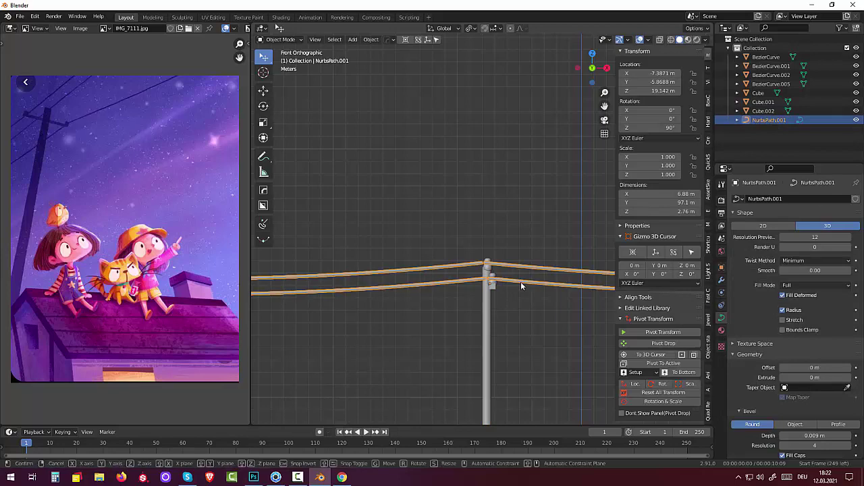
pyautogui.press('g')
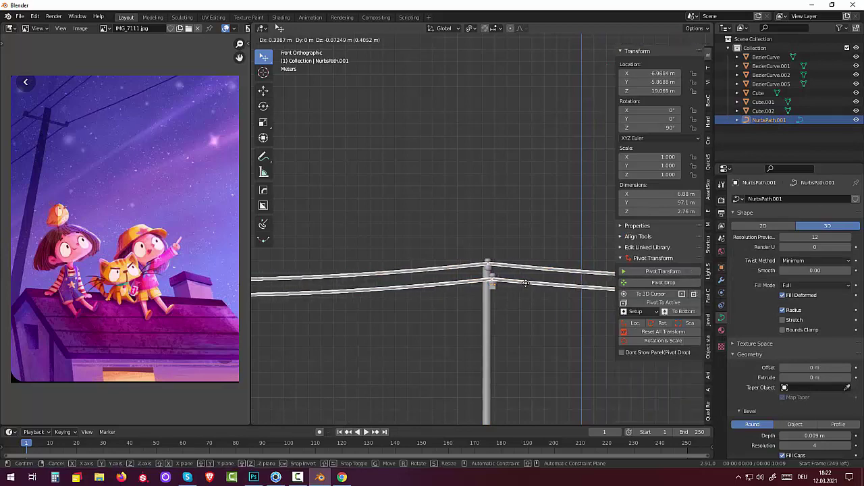
pyautogui.click(524, 284)
pyautogui.click(509, 331)
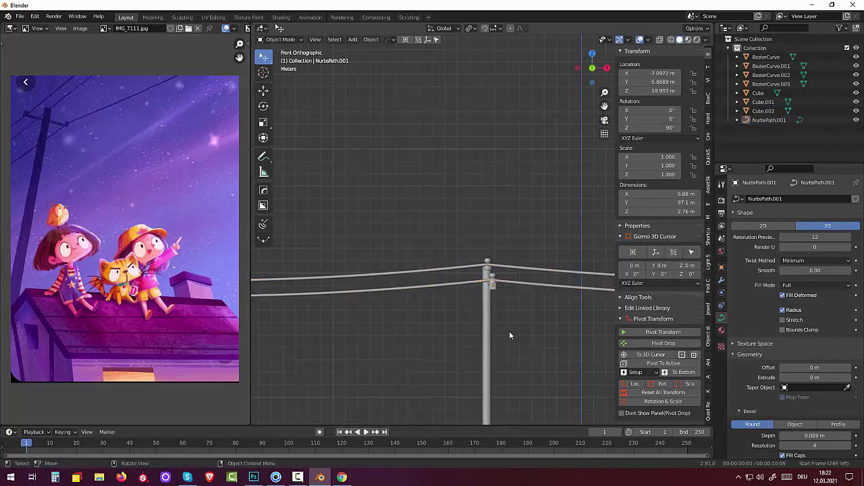
pyautogui.moveTo(509, 331)
pyautogui.mouseDown(button='middle')
pyautogui.moveTo(414, 335)
pyautogui.moveTo(412, 315)
pyautogui.mouseUp(button='middle')
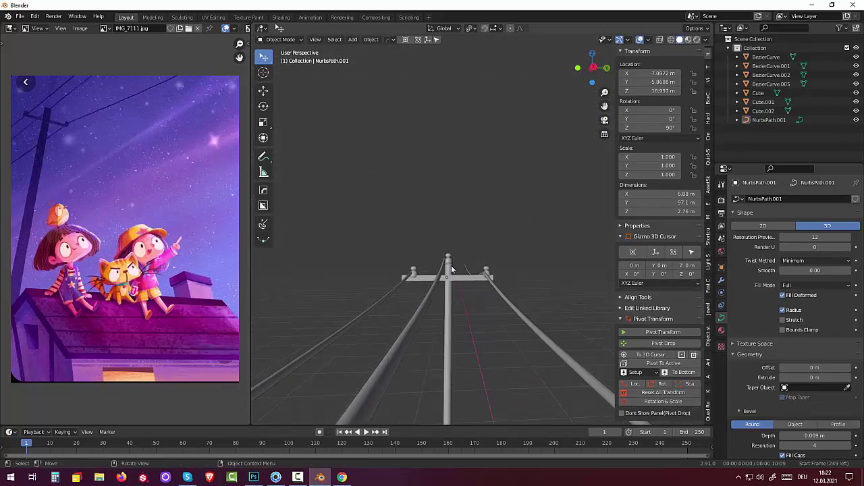
pyautogui.moveTo(448, 261); pyautogui.dragTo(450, 299, button='middle')
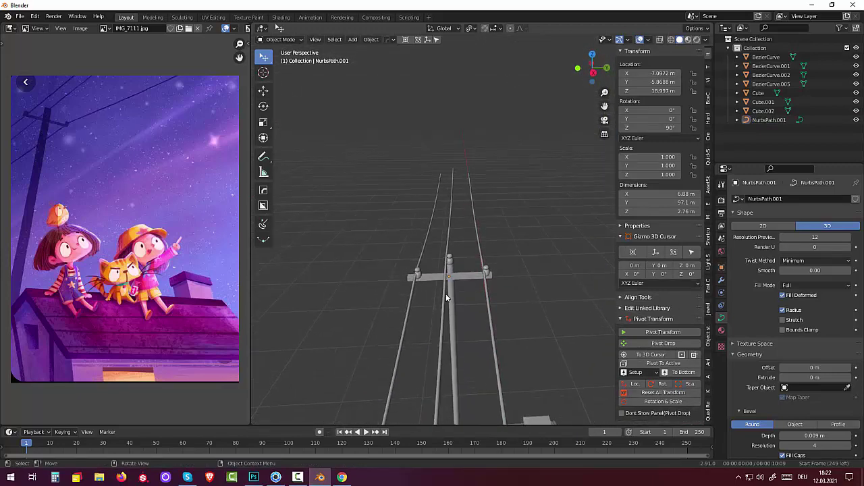
# Select the pole together with its insulators, undoing the stray wire selections
pyautogui.click(445, 297)
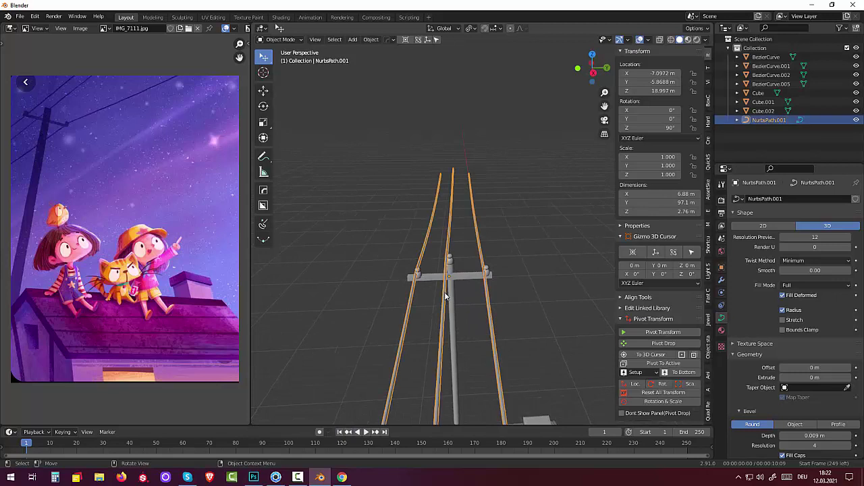
pyautogui.click(538, 303)
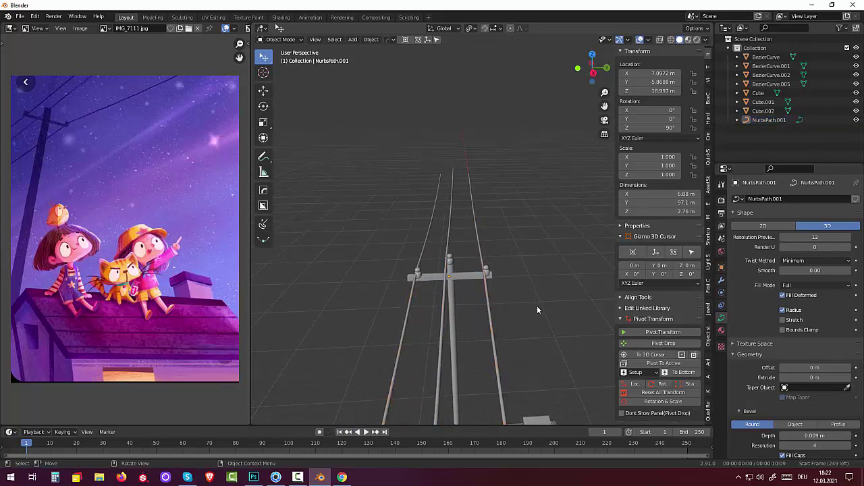
pyautogui.hotkey('ctrl', 'z')
pyautogui.hotkey('ctrl', 'z')
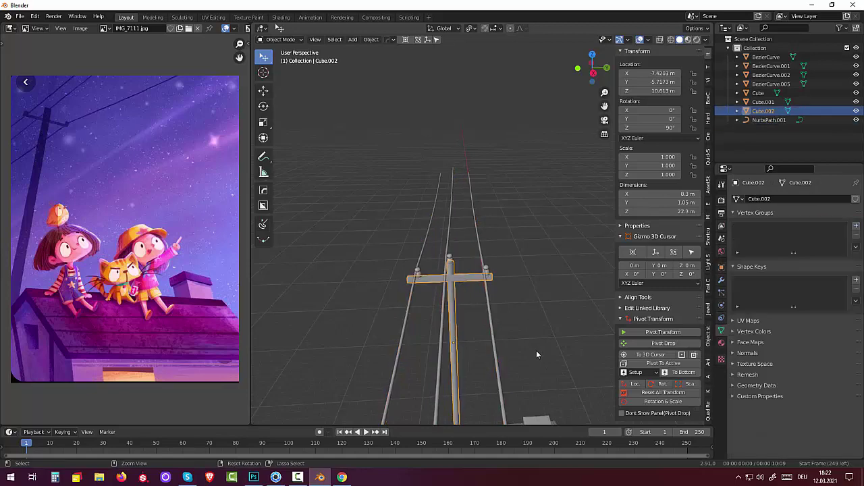
pyautogui.hotkey('ctrl', 'z')
pyautogui.hotkey('ctrl', 'z')
pyautogui.hotkey('ctrl', 'z')
pyautogui.hotkey('ctrl', 'z')
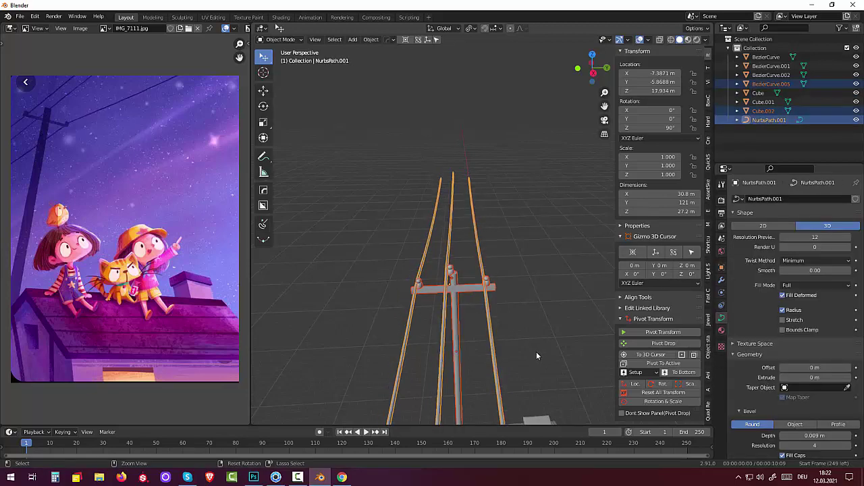
pyautogui.hotkey('ctrl', 'z')
pyautogui.hotkey('ctrl', 'z')
pyautogui.moveTo(536, 355)
pyautogui.mouseDown(button='middle')
pyautogui.moveTo(415, 355)
pyautogui.moveTo(388, 345)
pyautogui.mouseUp(button='middle')
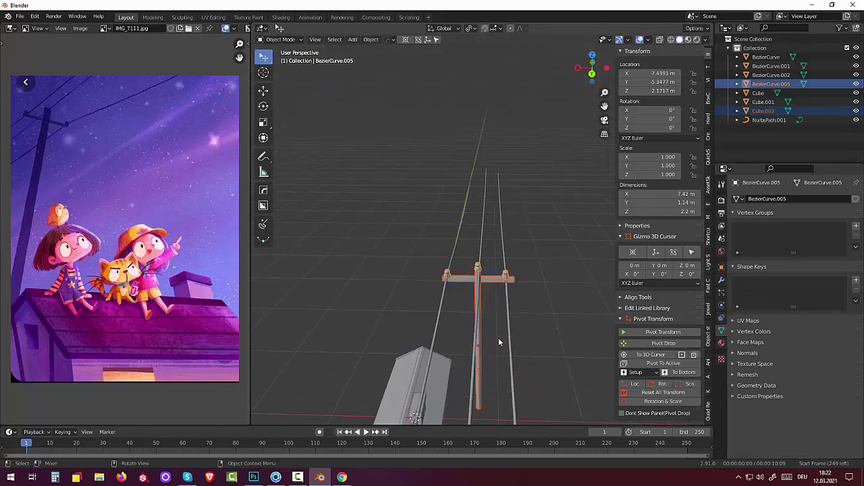
# Step through undo history until the duplicate NurbsPath.002 is gone, then view from the top
pyautogui.hotkey('ctrl', 'z')
pyautogui.hotkey('ctrl', 'z')
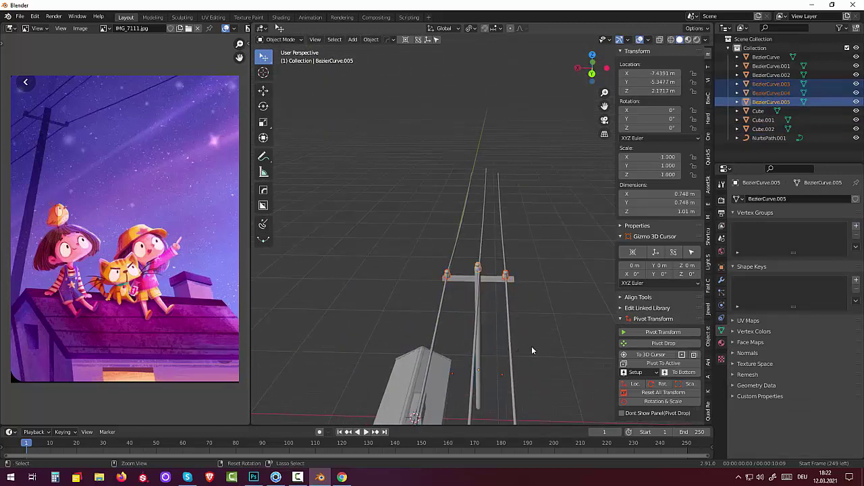
pyautogui.hotkey('ctrl', 'z')
pyautogui.hotkey('ctrl', 'z')
pyautogui.hotkey('ctrl', 'z')
pyautogui.hotkey('ctrl', 'shift', 'z')
pyautogui.hotkey('ctrl', 'shift', 'z')
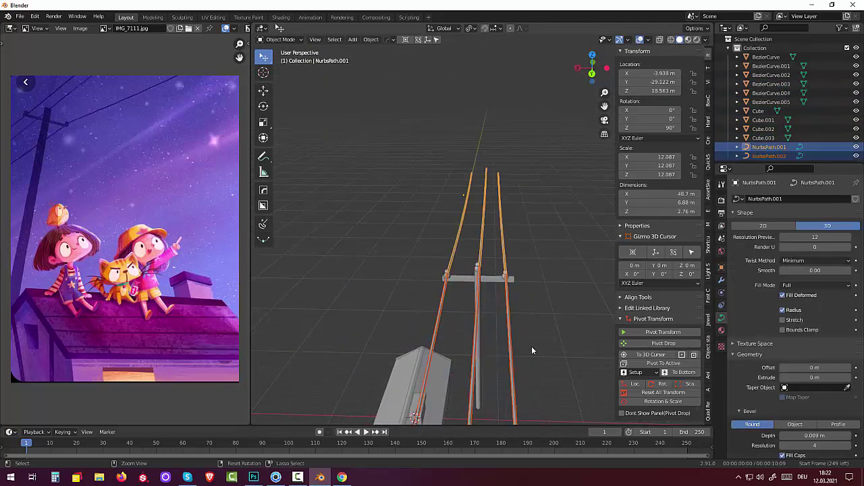
pyautogui.hotkey('ctrl', 'shift', 'z')
pyautogui.hotkey('ctrl', 'shift', 'z')
pyautogui.hotkey('ctrl', 'shift', 'z')
pyautogui.hotkey('ctrl', 'shift', 'z')
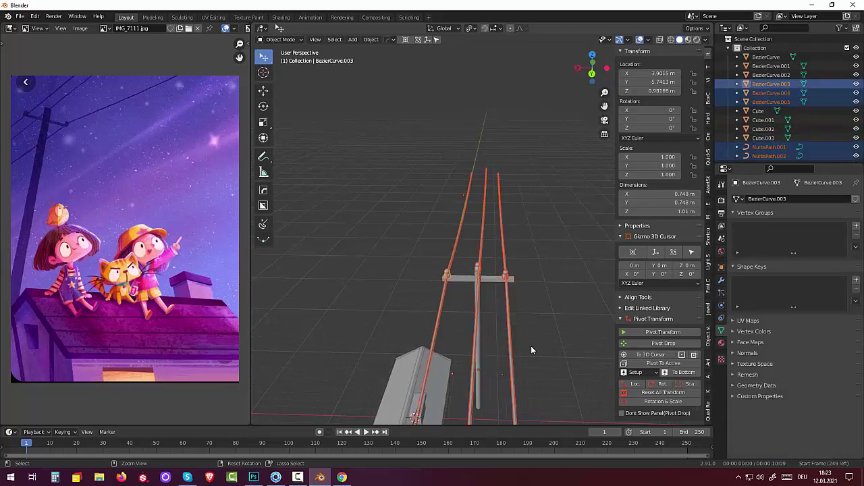
pyautogui.hotkey('ctrl', 'shift', 'z')
pyautogui.hotkey('ctrl', 'shift', 'z')
pyautogui.hotkey('ctrl', 'shift', 'z')
pyautogui.hotkey('ctrl', 'z')
pyautogui.hotkey('ctrl', 'z')
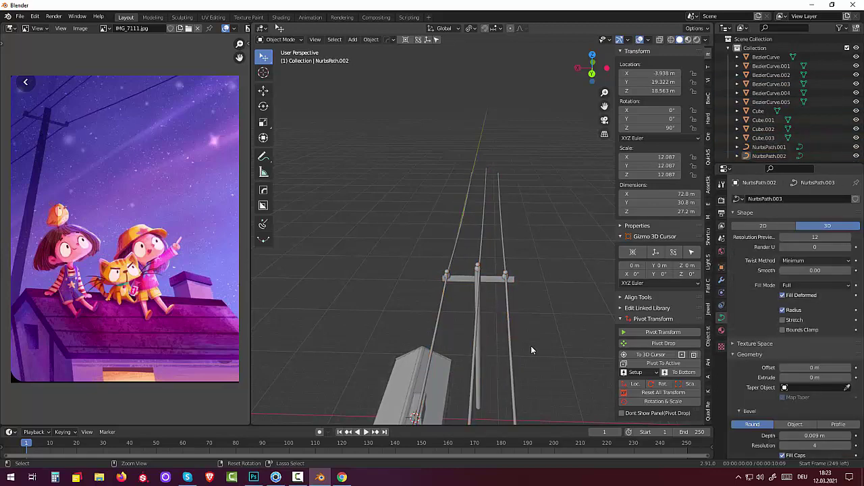
pyautogui.hotkey('ctrl', 'z')
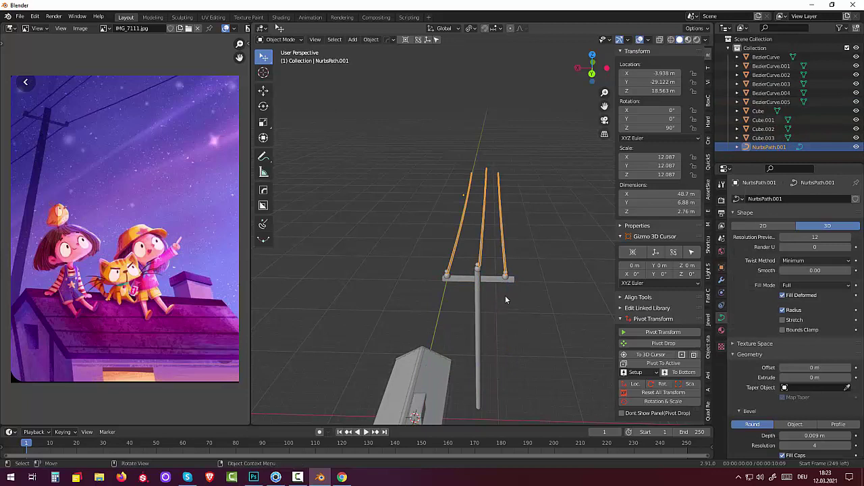
pyautogui.moveTo(505, 295); pyautogui.dragTo(517, 331, button='middle')
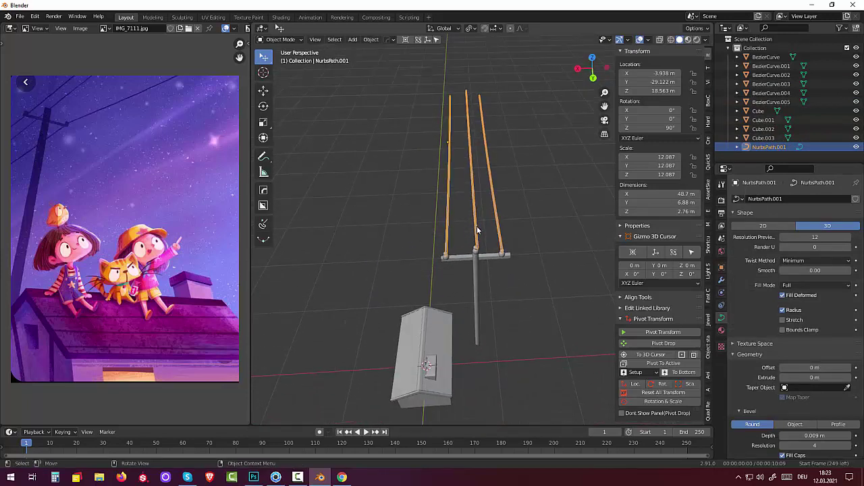
pyautogui.press('KP_7')
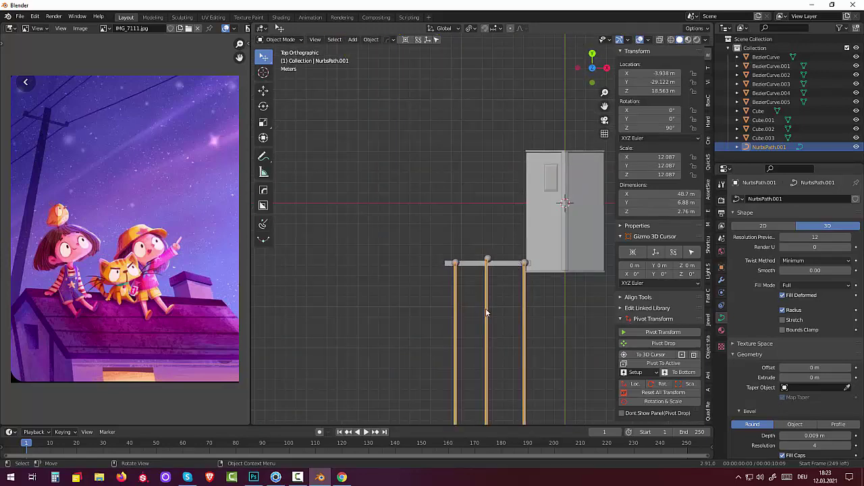
# Nudge the wires slightly in top view toward the insulators
pyautogui.press('g')
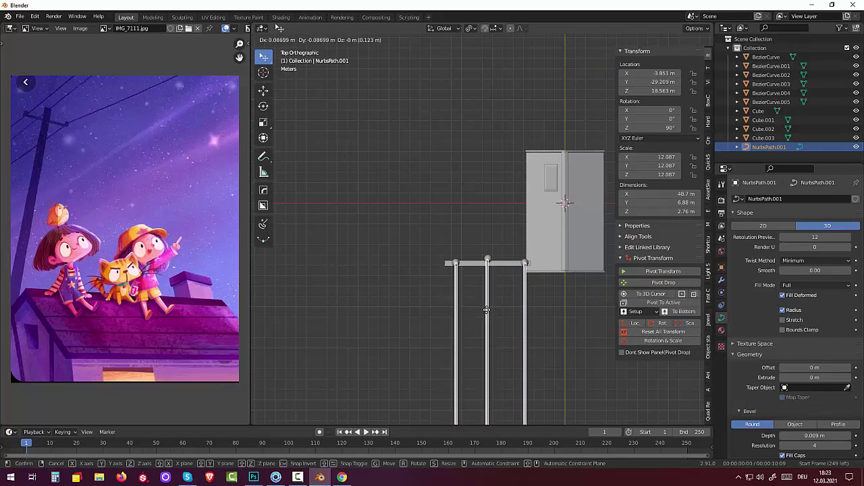
pyautogui.click(486, 310)
pyautogui.press('ctrl')
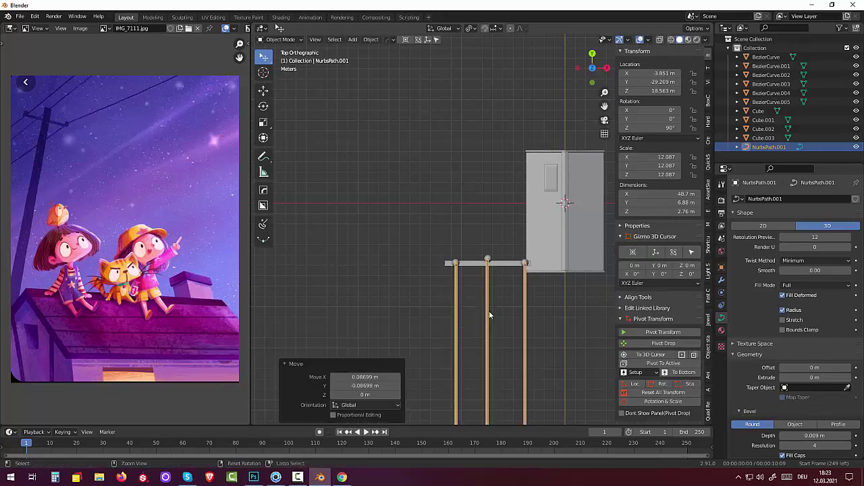
# Shift the middle wire NurbsPath.002 0.13049 m along X to −7.4901 m
pyautogui.keyDown('ctrl'); pyautogui.click(516, 334); pyautogui.keyUp('ctrl')
pyautogui.keyDown('ctrl'); pyautogui.click(513, 339); pyautogui.keyUp('ctrl')
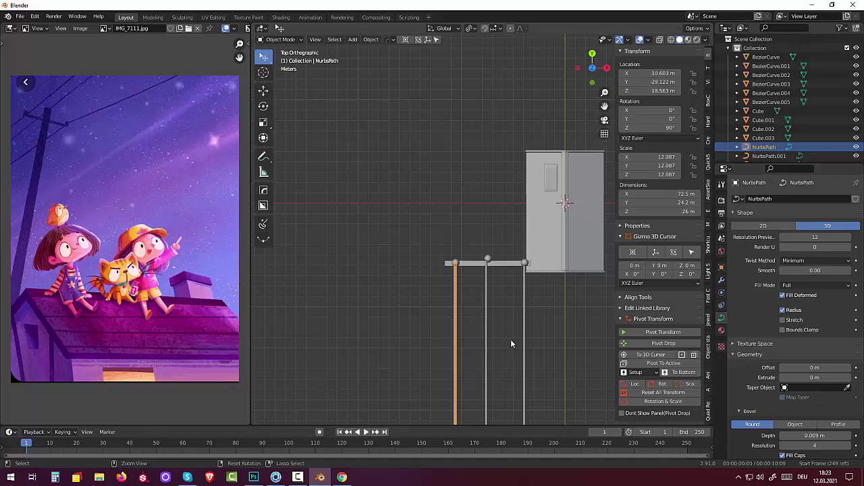
pyautogui.keyDown('ctrl'); pyautogui.click(505, 337); pyautogui.keyUp('ctrl')
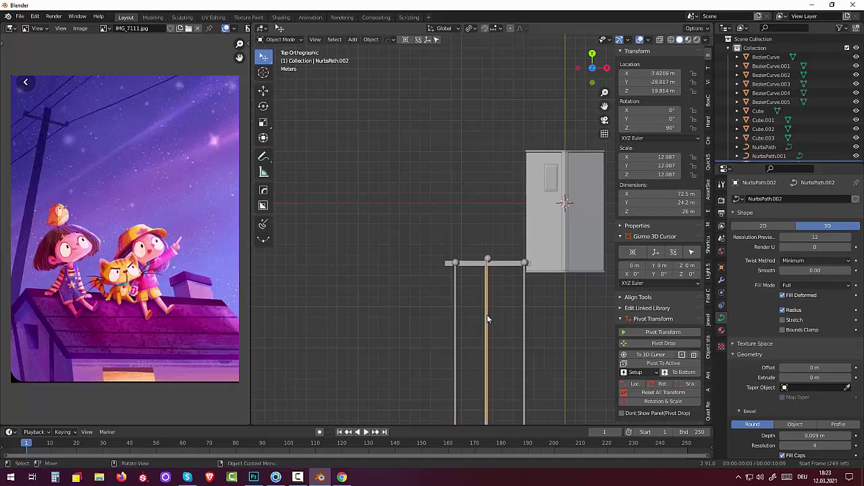
pyautogui.press('g')
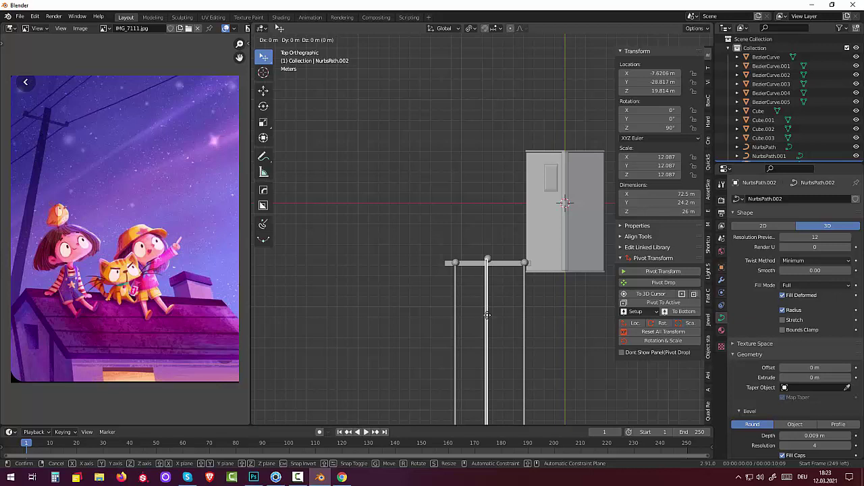
pyautogui.click(488, 316)
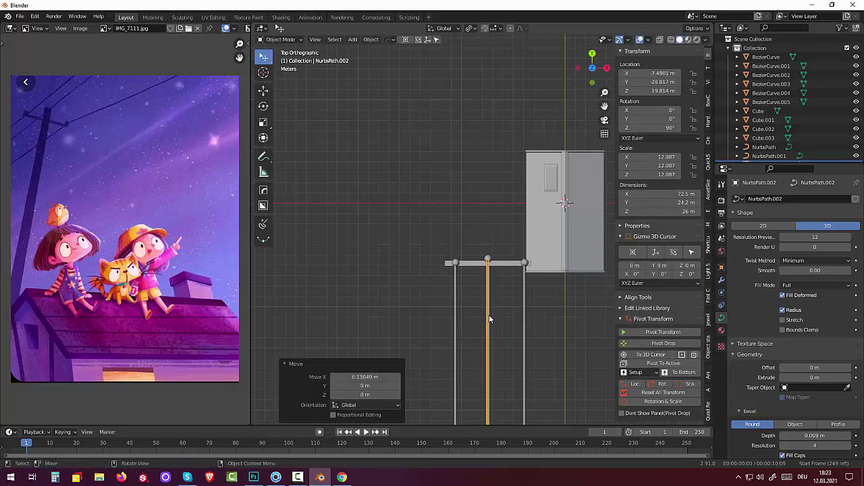
pyautogui.moveTo(489, 315)
pyautogui.mouseDown(button='middle')
pyautogui.moveTo(413, 270)
pyautogui.moveTo(409, 248)
pyautogui.moveTo(407, 280)
pyautogui.mouseUp(button='middle')
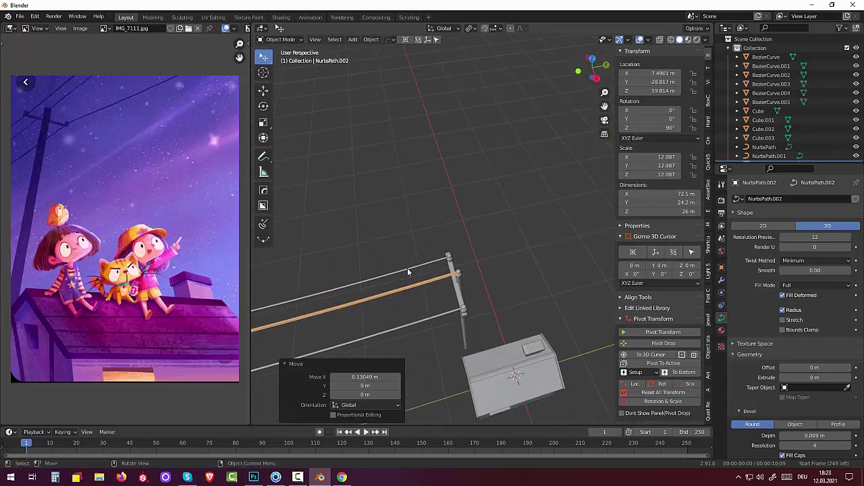
# Select several wires along with the pole, insulator and crossbar pieces
pyautogui.click(407, 268)
pyautogui.keyDown('shift'); pyautogui.click(414, 285); pyautogui.keyUp('shift')
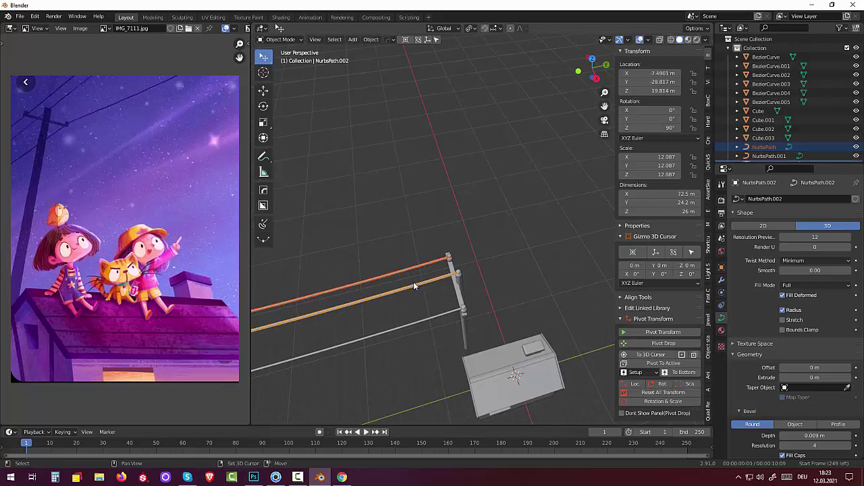
pyautogui.keyDown('shift'); pyautogui.click(438, 313); pyautogui.keyUp('shift')
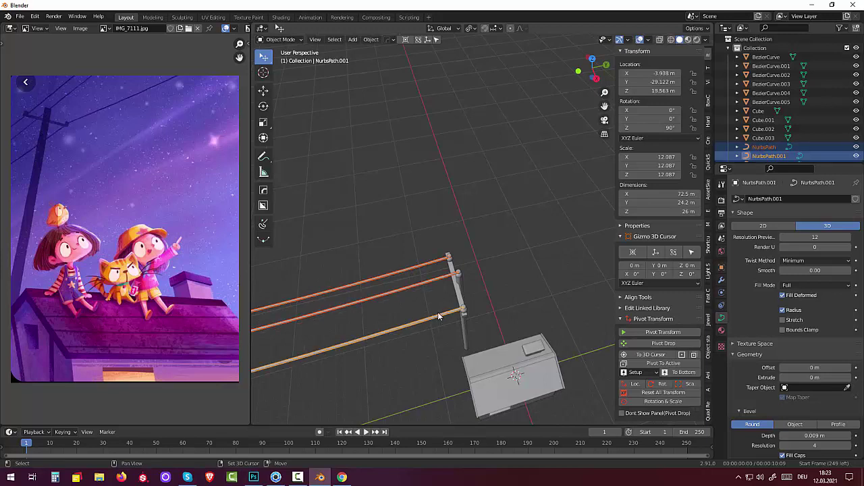
pyautogui.keyDown('shift'); pyautogui.click(457, 279); pyautogui.keyUp('shift')
pyautogui.keyDown('shift'); pyautogui.click(459, 279); pyautogui.keyUp('shift')
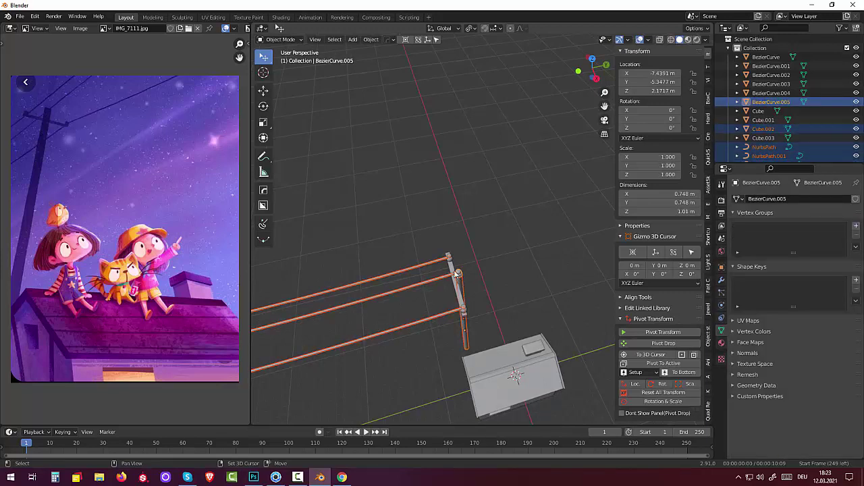
pyautogui.keyDown('shift'); pyautogui.click(459, 278); pyautogui.keyUp('shift')
pyautogui.moveTo(472, 335); pyautogui.dragTo(456, 310, button='middle')
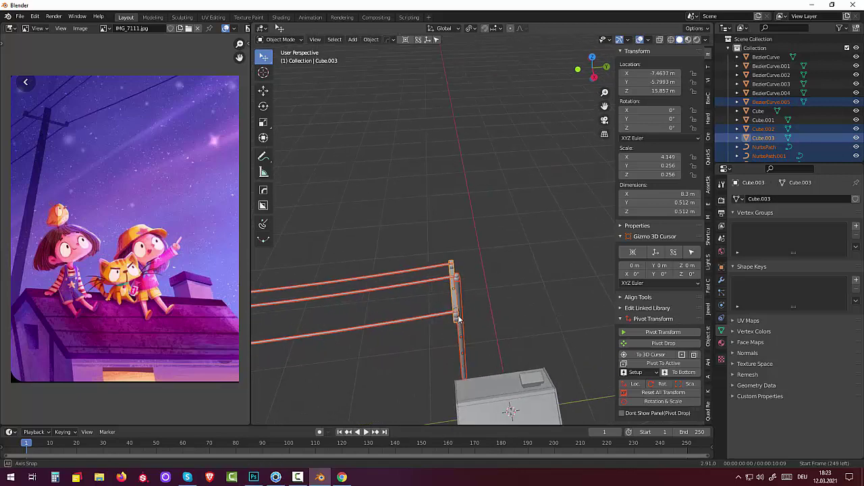
# Join the lower and upper wires into one NurbsPath object, 48.7 × 6.88 × 2.76 m
pyautogui.click(410, 290)
pyautogui.keyDown('shift'); pyautogui.click(409, 268); pyautogui.keyUp('shift')
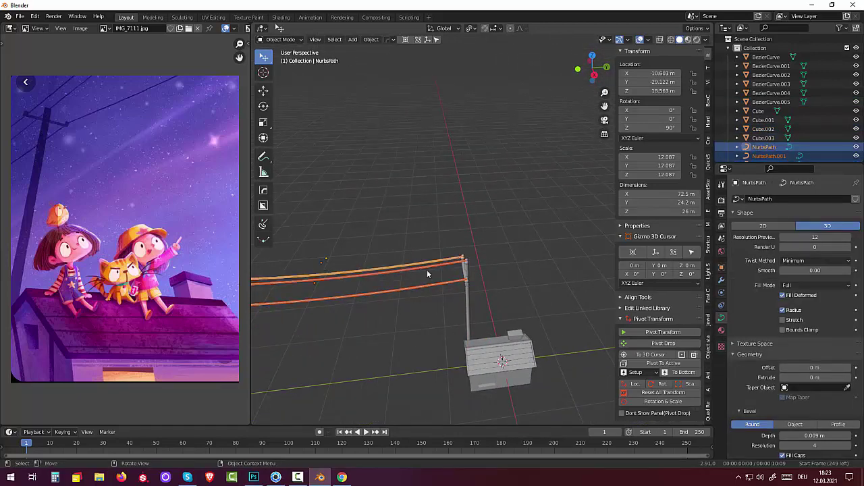
pyautogui.hotkey('ctrl', 'j')
pyautogui.scroll(-2, 445, 286)
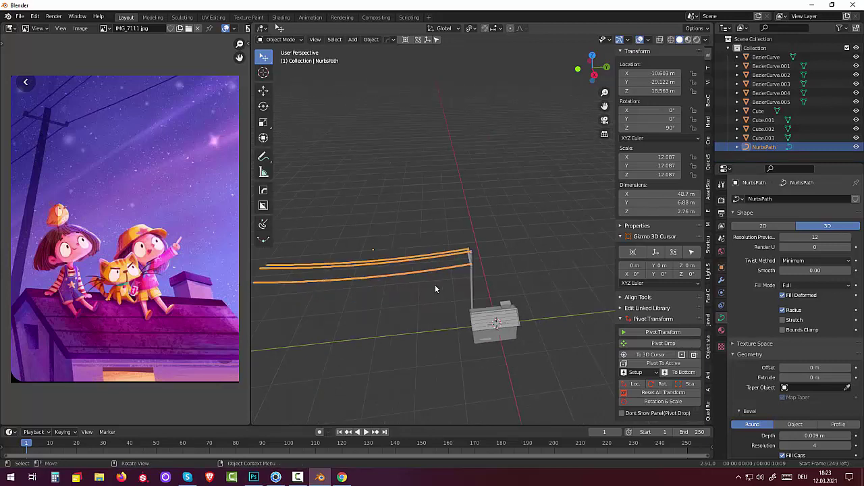
pyautogui.scroll(-1, 420, 270)
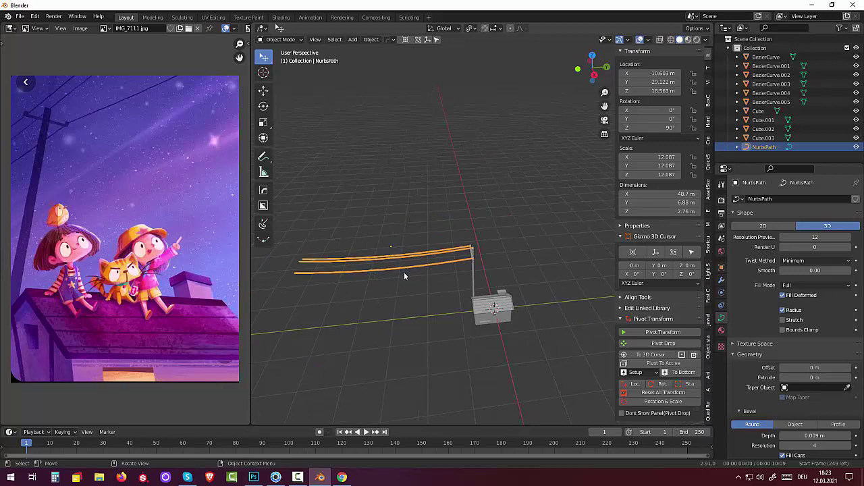
pyautogui.press('KP_3')
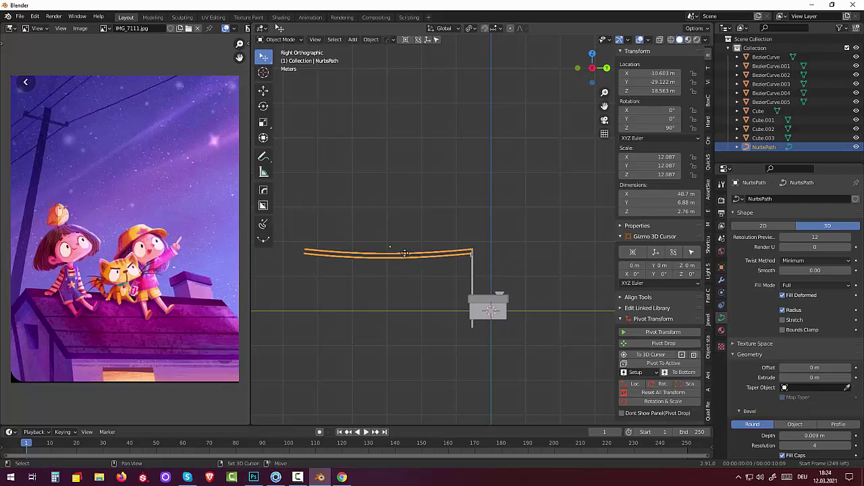
# Duplicate the joined wires as NurbsPath.001, moved 48.444 m along Y past the pole
pyautogui.hotkey('shift', 'd')
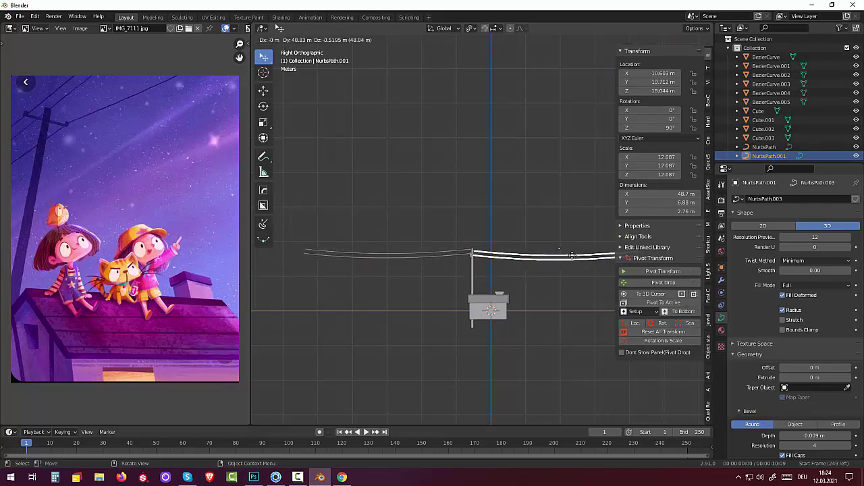
pyautogui.press('y')
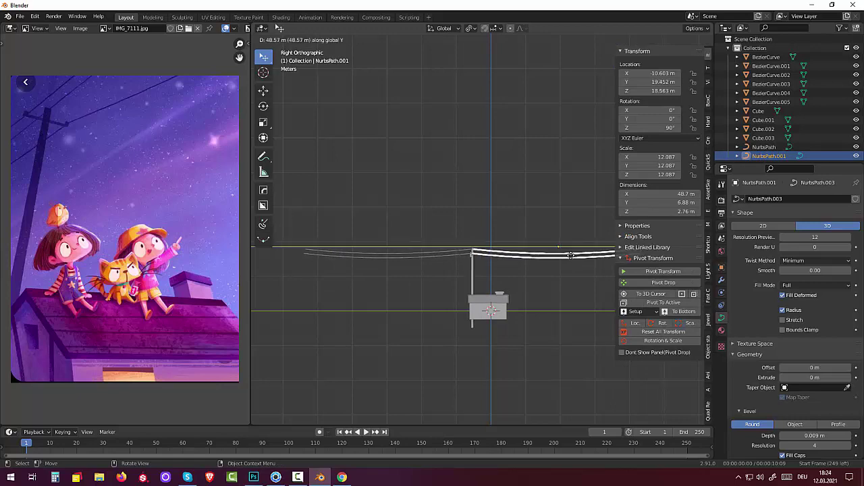
pyautogui.click(570, 256)
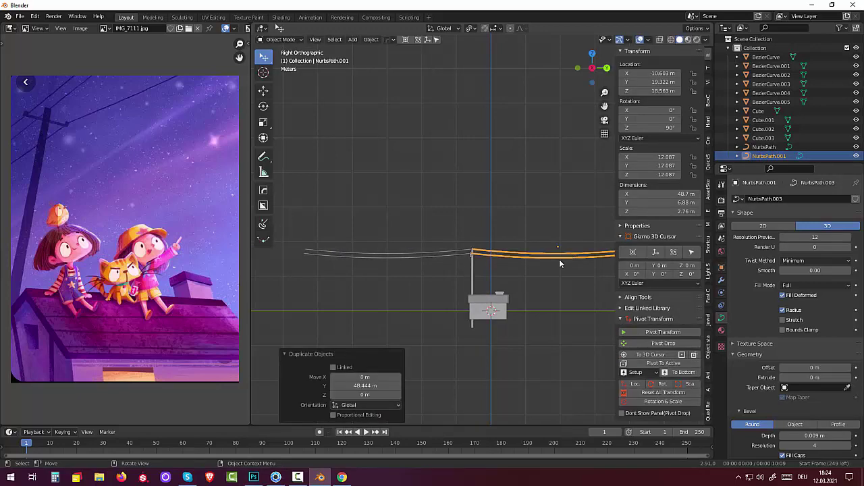
pyautogui.scroll(2, 531, 257)
pyautogui.scroll(2, 529, 255)
pyautogui.scroll(1, 528, 254)
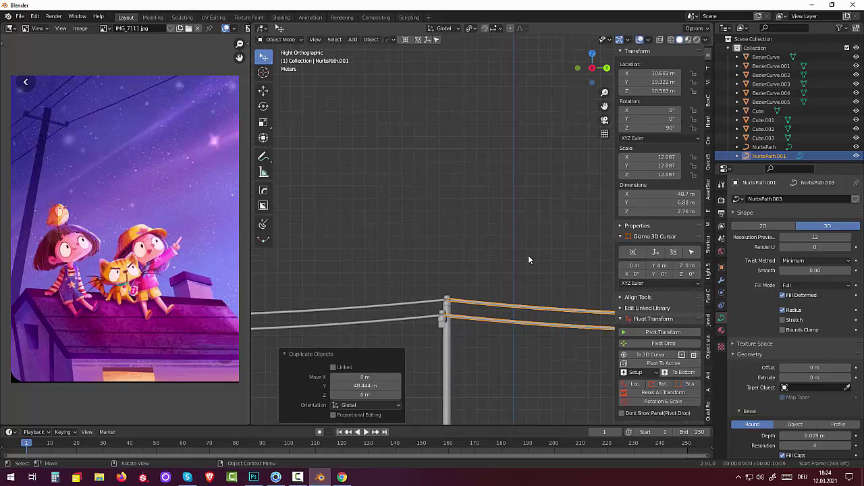
pyautogui.moveTo(528, 260)
pyautogui.mouseDown(button='middle')
pyautogui.moveTo(533, 331)
pyautogui.moveTo(528, 312)
pyautogui.mouseUp(button='middle')
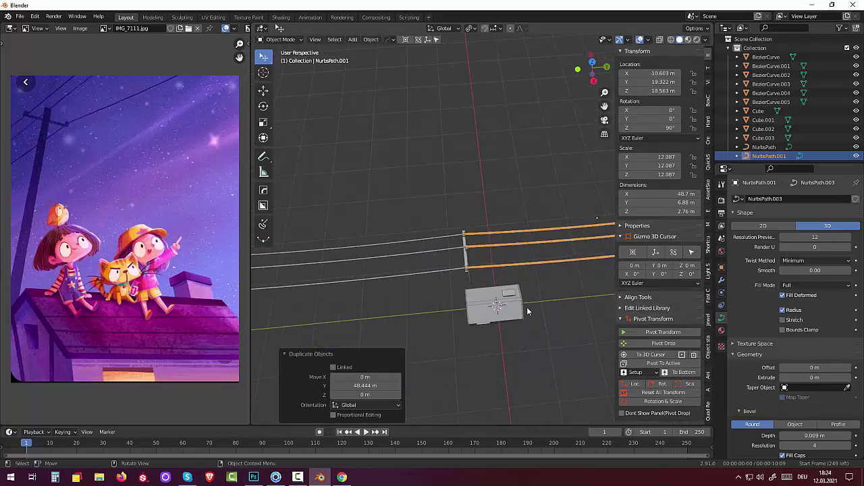
# Select the insulators, crossbar and wires, with the pole Cube.002 as the active object
pyautogui.keyDown('shift'); pyautogui.click(464, 236); pyautogui.keyUp('shift')
pyautogui.keyDown('shift'); pyautogui.click(465, 245); pyautogui.keyUp('shift')
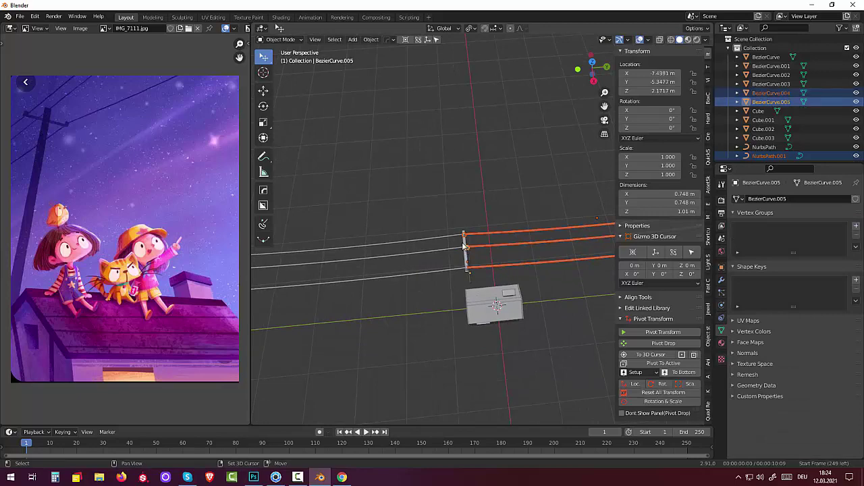
pyautogui.keyDown('shift'); pyautogui.click(465, 246); pyautogui.keyUp('shift')
pyautogui.keyDown('shift'); pyautogui.click(467, 270); pyautogui.keyUp('shift')
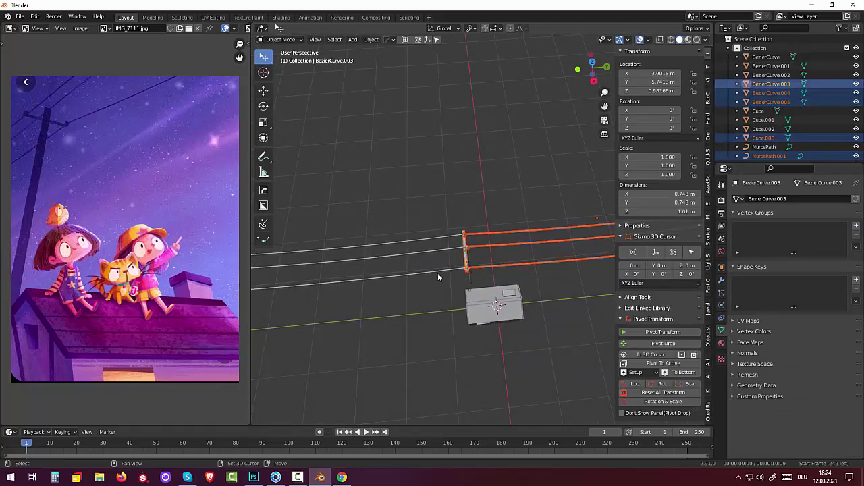
pyautogui.keyDown('shift'); pyautogui.click(436, 251); pyautogui.keyUp('shift')
pyautogui.moveTo(436, 251)
pyautogui.mouseDown(button='middle')
pyautogui.moveTo(438, 260)
pyautogui.moveTo(470, 158)
pyautogui.moveTo(536, 152)
pyautogui.moveTo(503, 298)
pyautogui.moveTo(417, 327)
pyautogui.mouseUp(button='middle')
pyautogui.keyDown('shift'); pyautogui.click(484, 318); pyautogui.keyUp('shift')
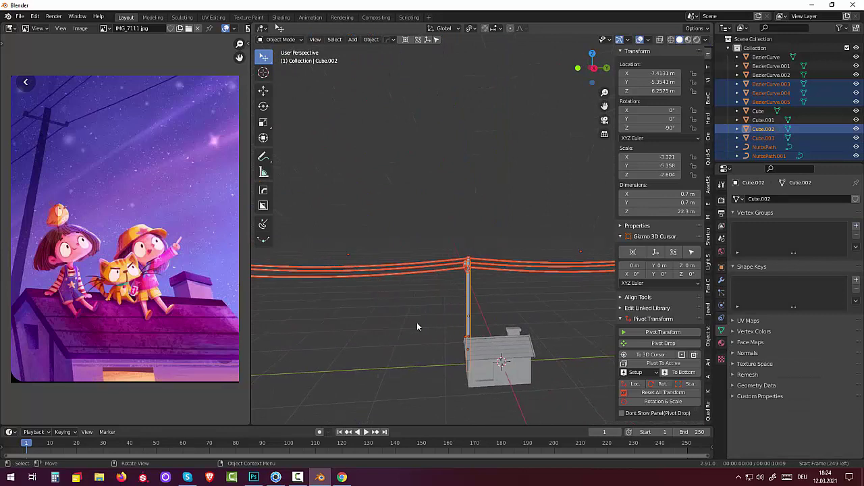
pyautogui.scroll(-3, 417, 326)
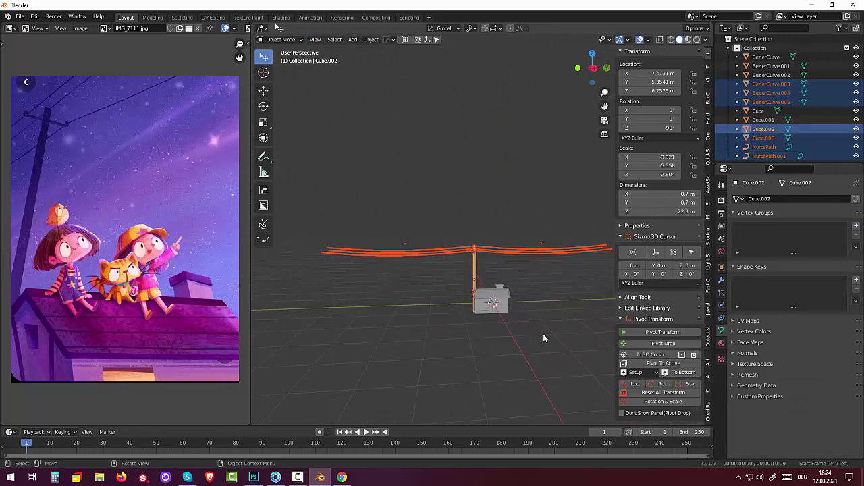
# Join the parts into Cube.002 and reset its location, rotation and scale
pyautogui.click(370, 40)
pyautogui.click(383, 127)
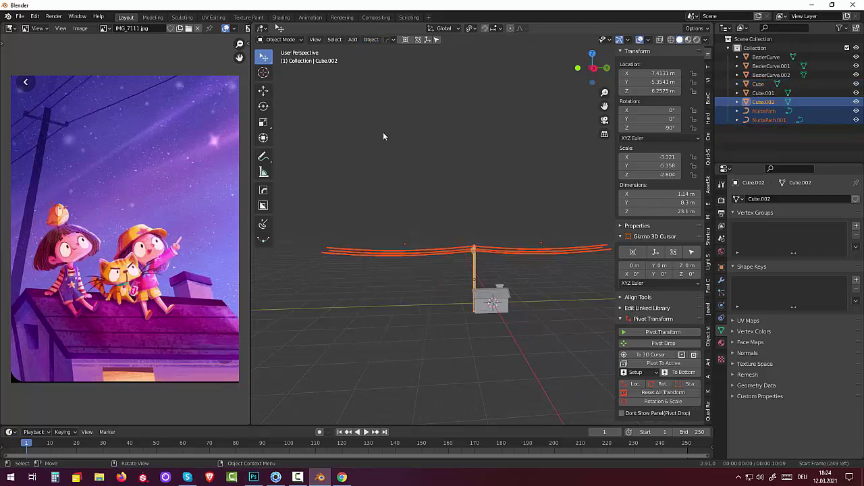
pyautogui.moveTo(471, 341); pyautogui.dragTo(496, 363, button='middle')
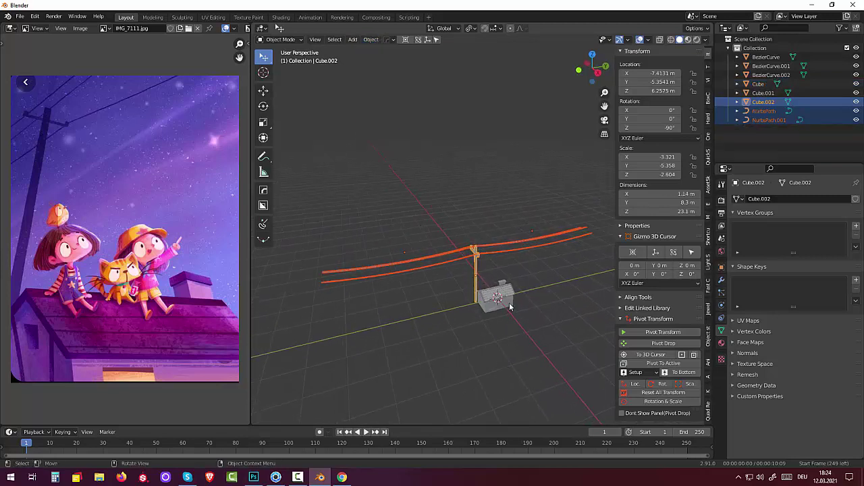
pyautogui.click(676, 392)
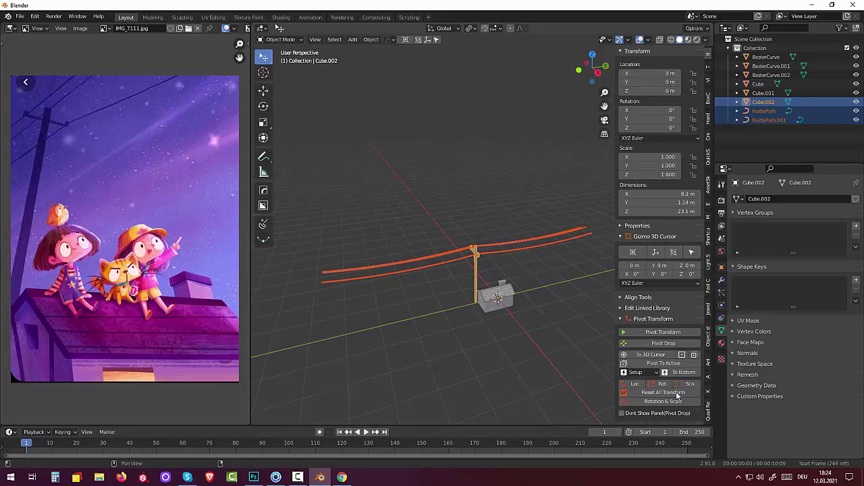
# Set Cube.002's origin to geometry, then try a 90° Z rotation and undo it
pyautogui.click(371, 39)
pyautogui.moveTo(386, 59)
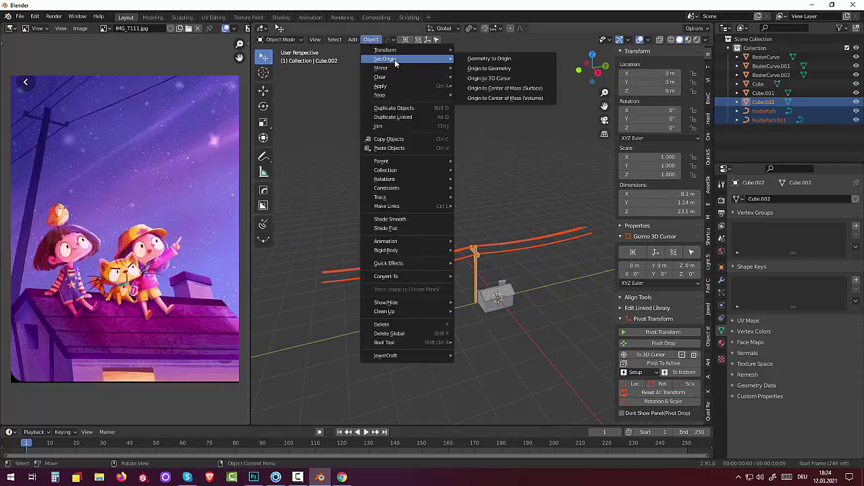
pyautogui.click(496, 67)
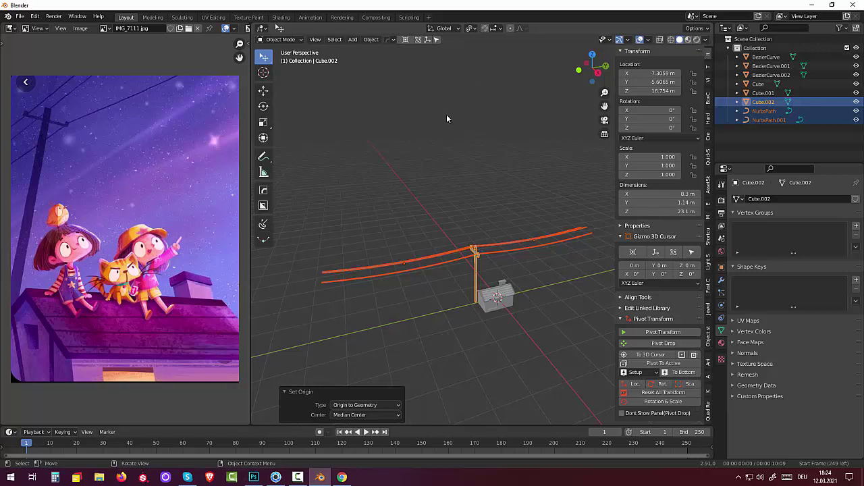
pyautogui.write('rz9')
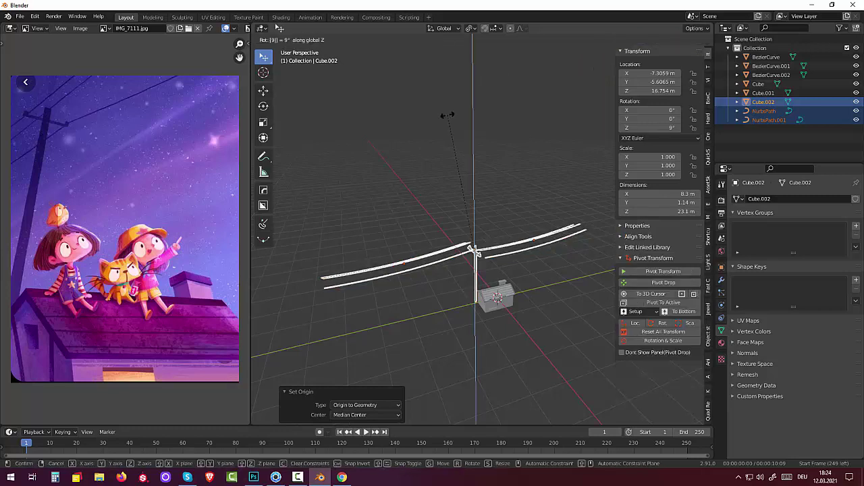
pyautogui.write('0')
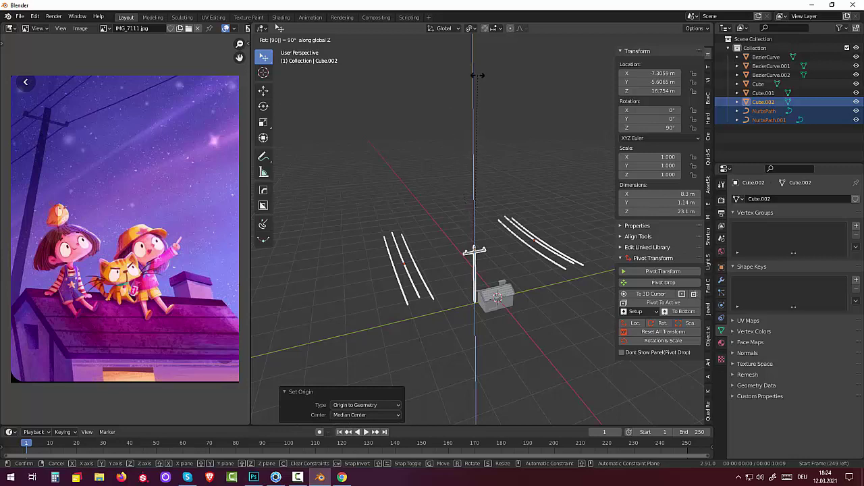
pyautogui.click(449, 138)
pyautogui.hotkey('ctrl', 'z')
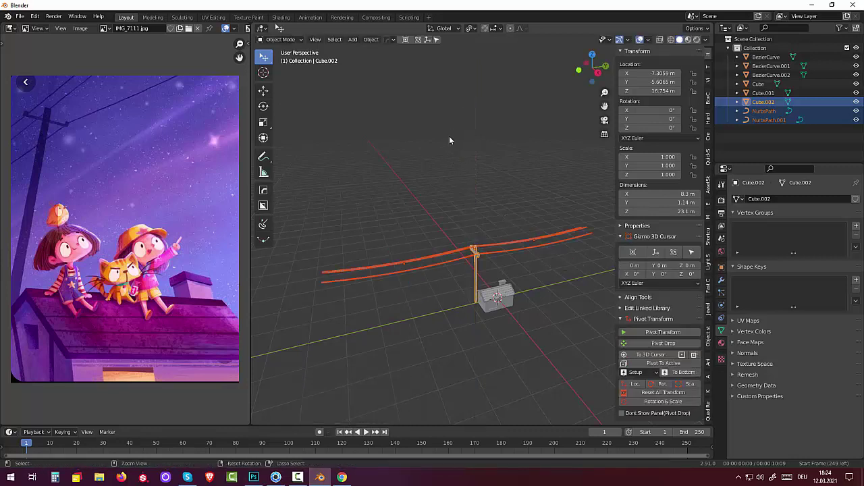
# Convert both wire curves, NurbsPath and NurbsPath.001, into meshes
pyautogui.click(804, 110)
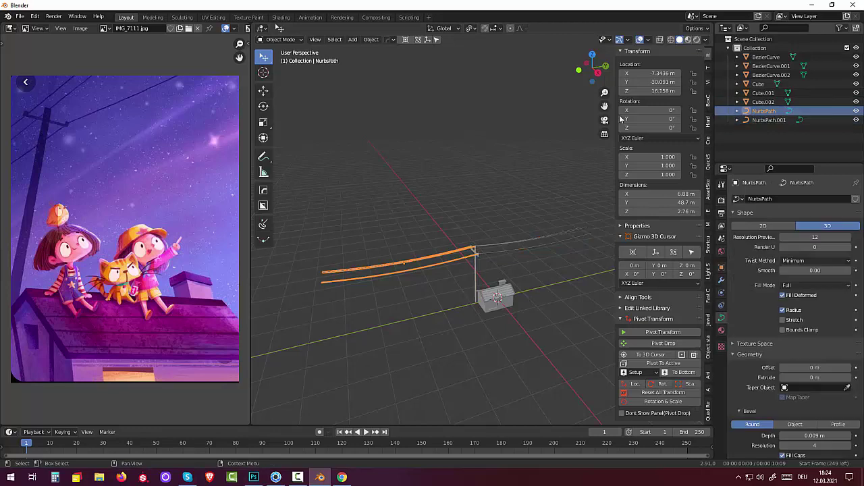
pyautogui.click(370, 39)
pyautogui.moveTo(384, 276)
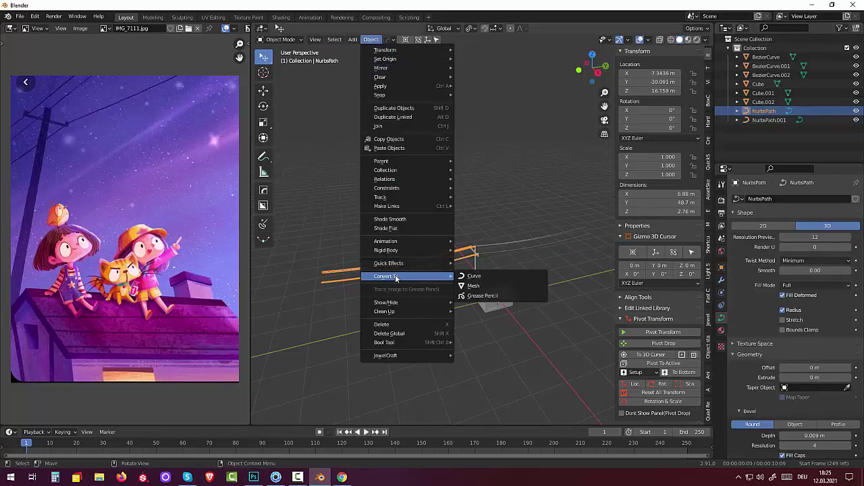
pyautogui.click(473, 288)
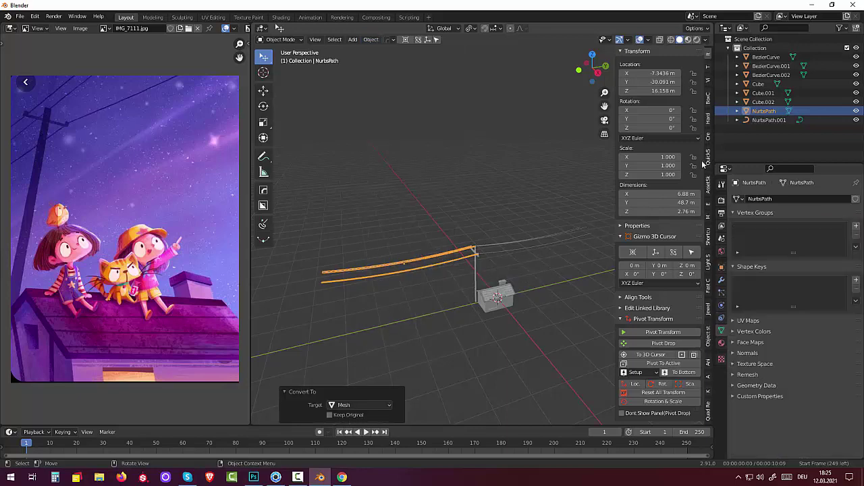
pyautogui.click(752, 119)
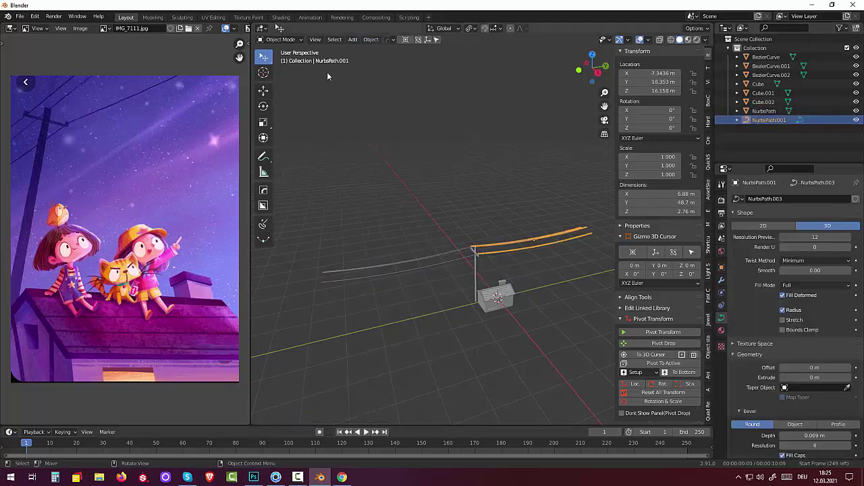
pyautogui.click(370, 40)
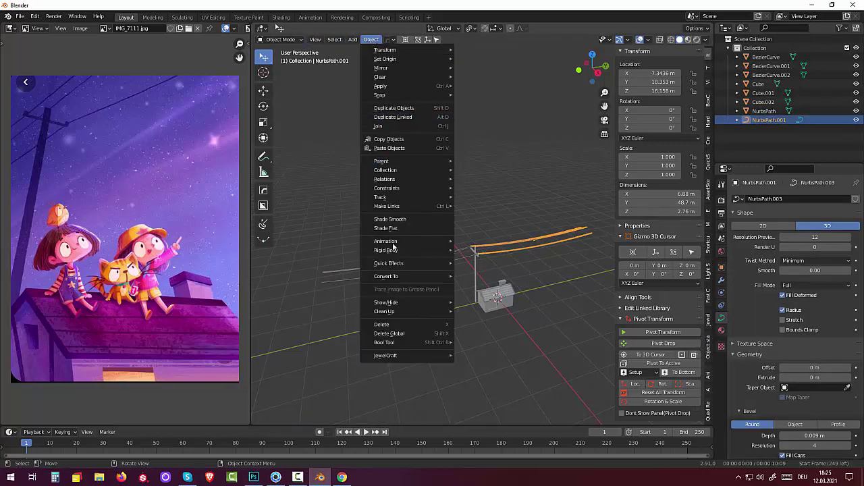
pyautogui.moveTo(386, 276)
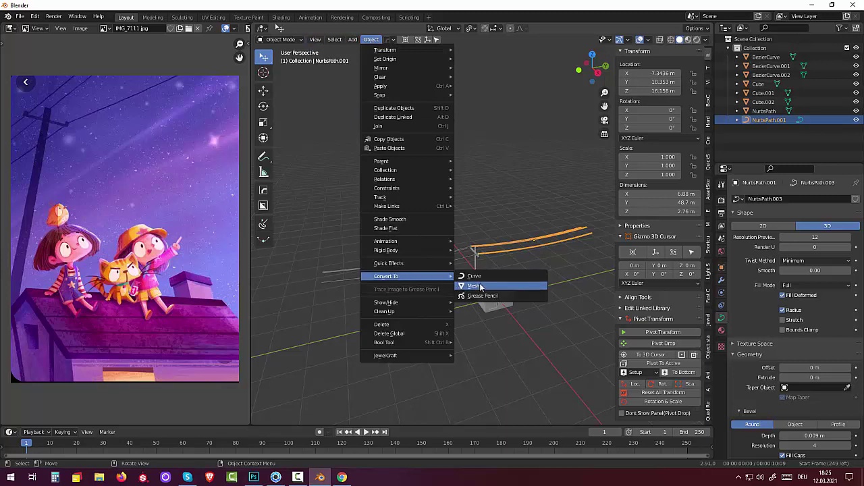
pyautogui.click(480, 286)
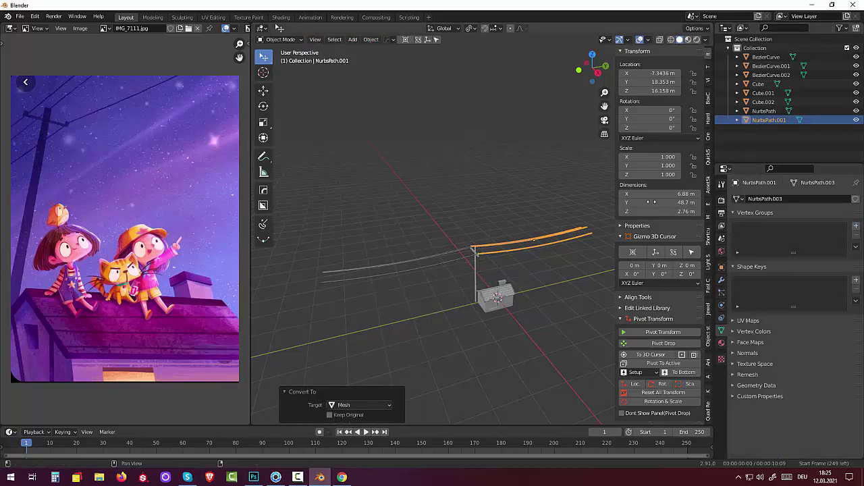
pyautogui.click(562, 277)
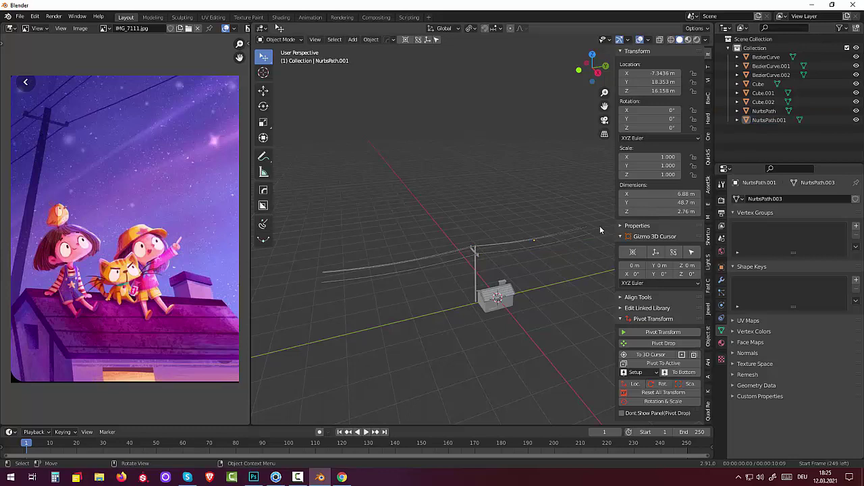
# Select the pole Cube.002 with Cube.001, NurbsPath and NurbsPath.001 in the Outliner
pyautogui.click(762, 102)
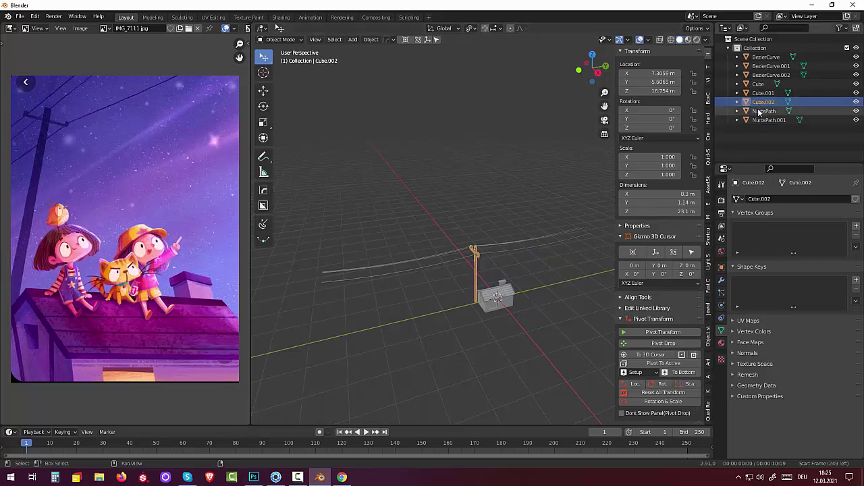
pyautogui.keyDown('ctrl'); pyautogui.click(758, 111); pyautogui.keyUp('ctrl')
pyautogui.keyDown('ctrl'); pyautogui.click(763, 120); pyautogui.keyUp('ctrl')
pyautogui.keyDown('ctrl'); pyautogui.click(756, 101); pyautogui.keyUp('ctrl')
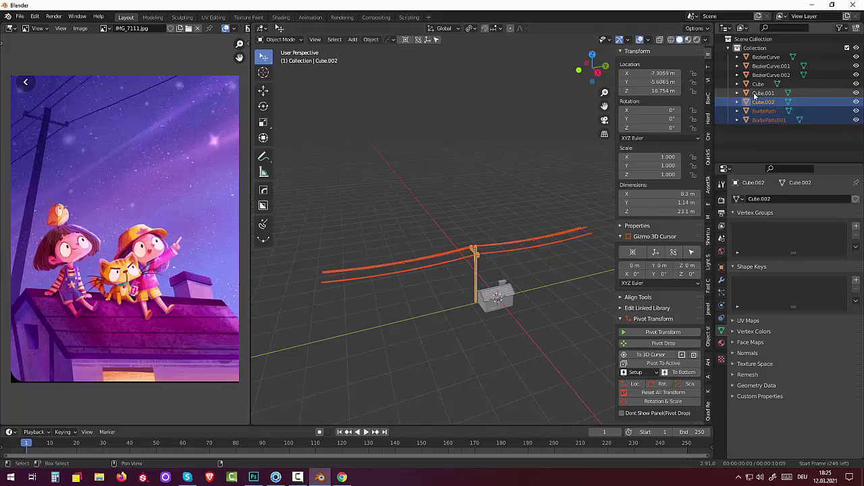
pyautogui.keyDown('shift'); pyautogui.click(759, 94); pyautogui.keyUp('shift')
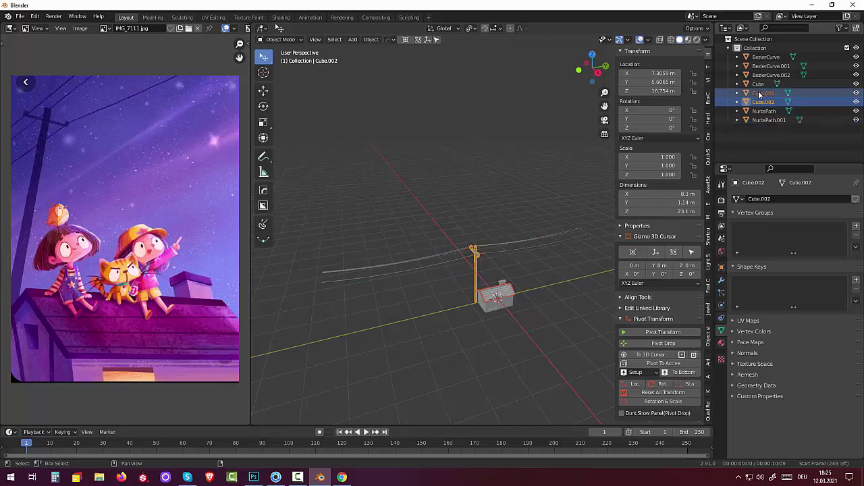
pyautogui.keyDown('shift'); pyautogui.click(759, 111); pyautogui.keyUp('shift')
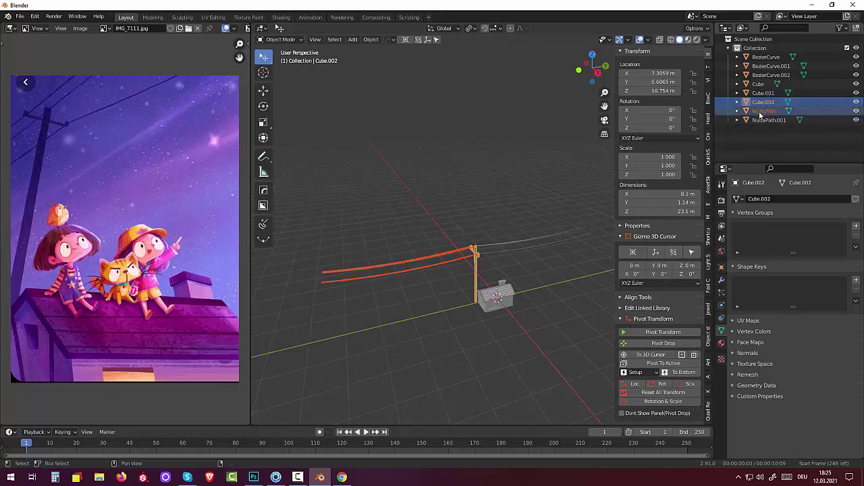
pyautogui.keyDown('shift'); pyautogui.click(763, 120); pyautogui.keyUp('shift')
# Join the wires into Cube.002, set its origin to geometry and reset its transform
pyautogui.click(370, 40)
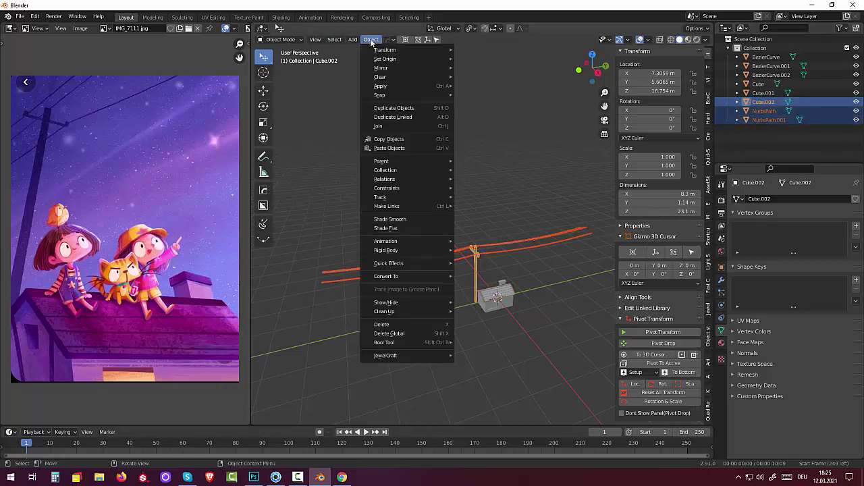
pyautogui.click(430, 127)
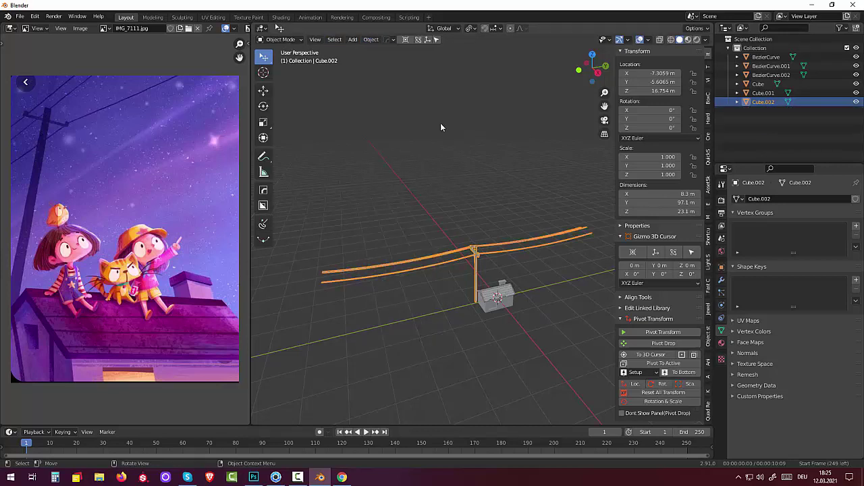
pyautogui.click(371, 40)
pyautogui.click(479, 66)
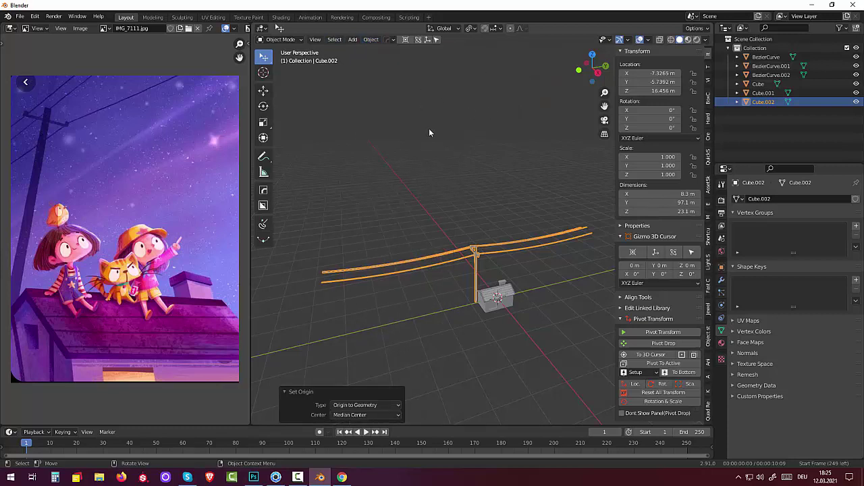
pyautogui.click(671, 391)
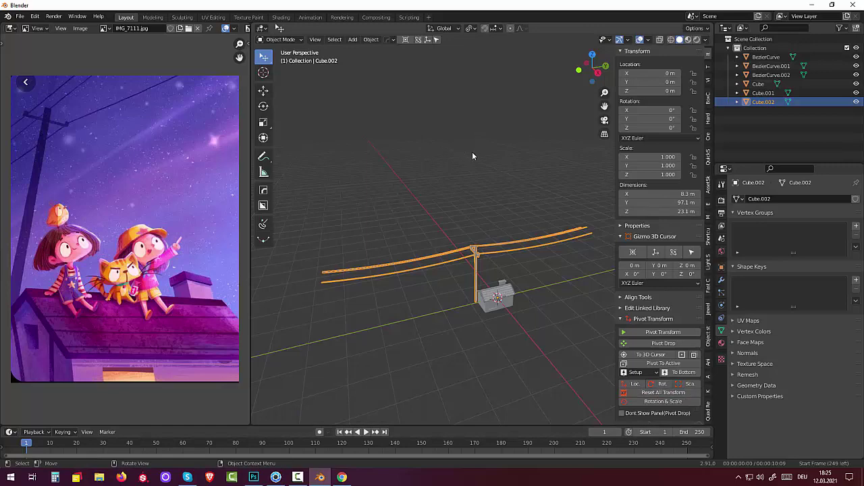
# Rotate the combined pole 90° about Z and check it from the right and front views
pyautogui.press('r')
pyautogui.press('z')
pyautogui.press('9')
pyautogui.press('0')
pyautogui.press('Return')
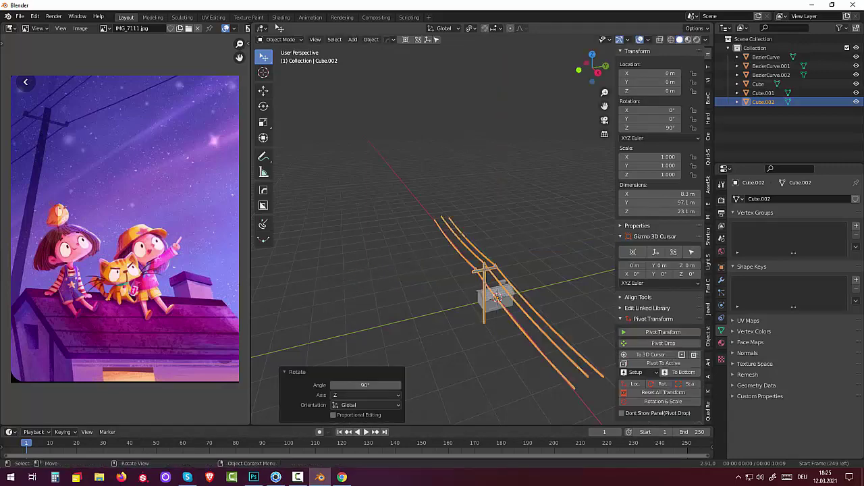
pyautogui.moveTo(472, 151)
pyautogui.mouseDown(button='middle')
pyautogui.moveTo(467, 169)
pyautogui.moveTo(412, 114)
pyautogui.moveTo(338, 135)
pyautogui.moveTo(458, 151)
pyautogui.moveTo(560, 145)
pyautogui.moveTo(551, 150)
pyautogui.mouseUp(button='middle')
pyautogui.press('KP_3')
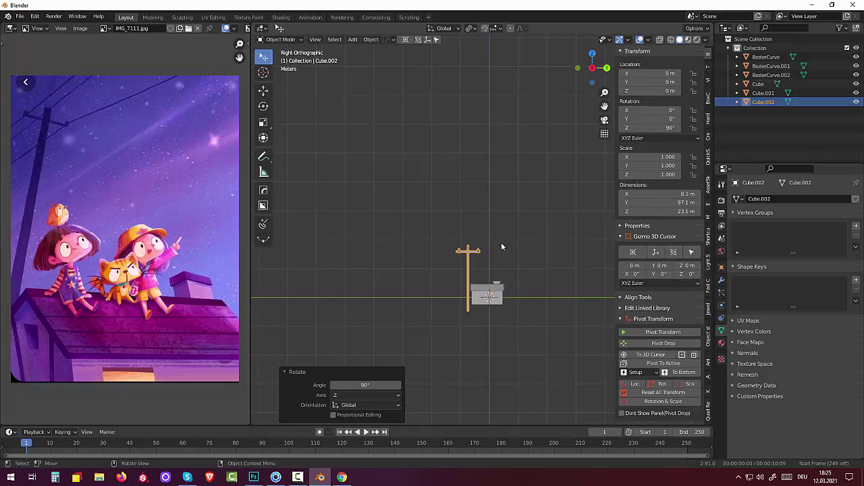
pyautogui.press('KP_1')
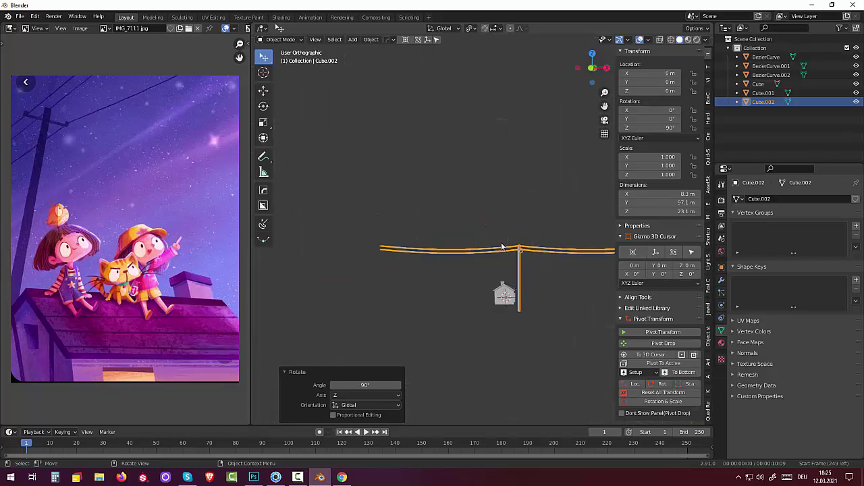
pyautogui.moveTo(502, 247)
pyautogui.mouseDown(button='middle')
pyautogui.moveTo(535, 286)
pyautogui.moveTo(505, 306)
pyautogui.moveTo(422, 300)
pyautogui.moveTo(574, 295)
pyautogui.moveTo(583, 287)
pyautogui.moveTo(574, 295)
pyautogui.mouseUp(button='middle')
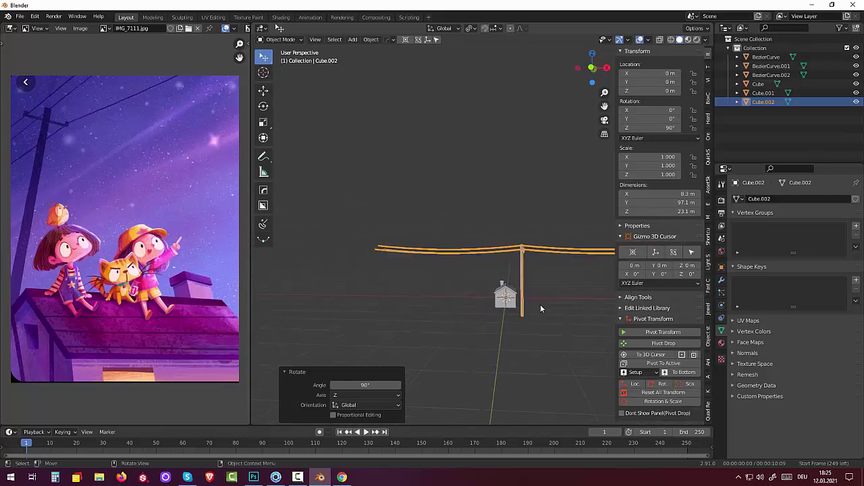
# Move the pole and wires -12.308 m along the X axis
pyautogui.press('g')
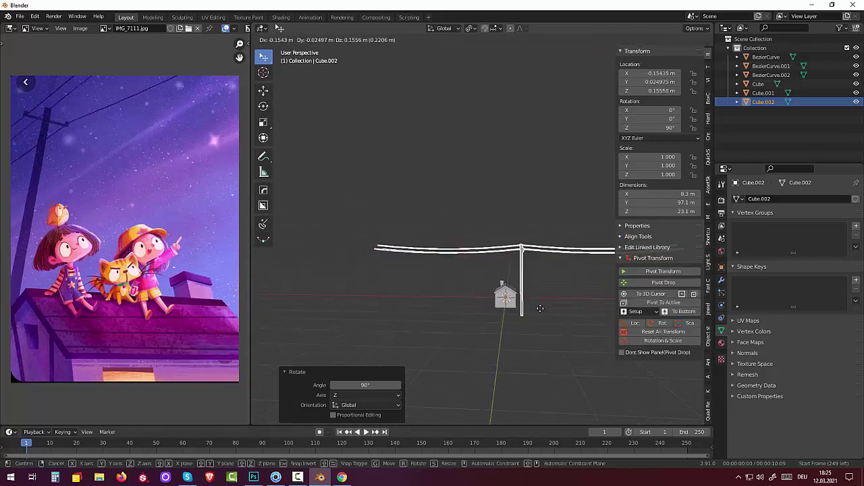
pyautogui.press('x')
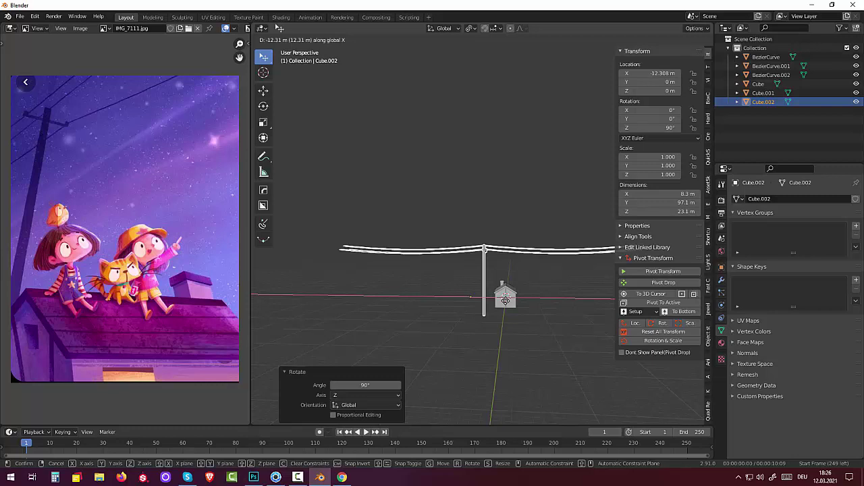
pyautogui.click(504, 300)
pyautogui.moveTo(410, 299); pyautogui.dragTo(417, 297, button='middle')
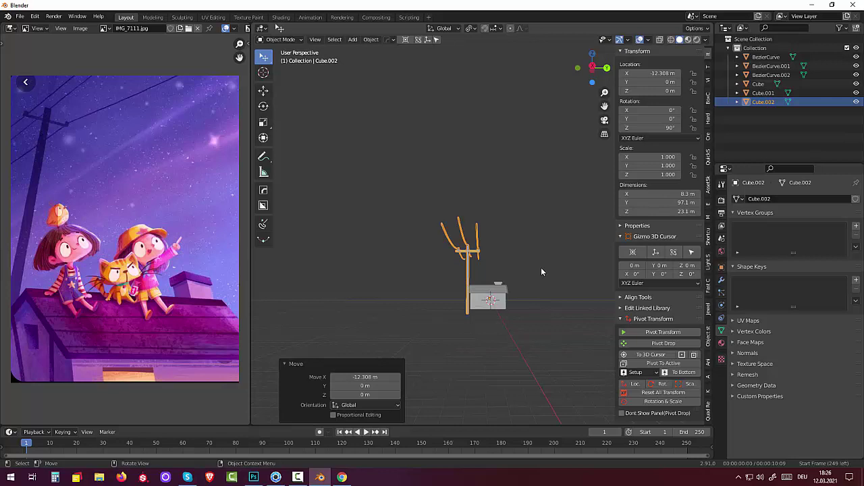
pyautogui.moveTo(559, 247); pyautogui.dragTo(564, 247, button='middle')
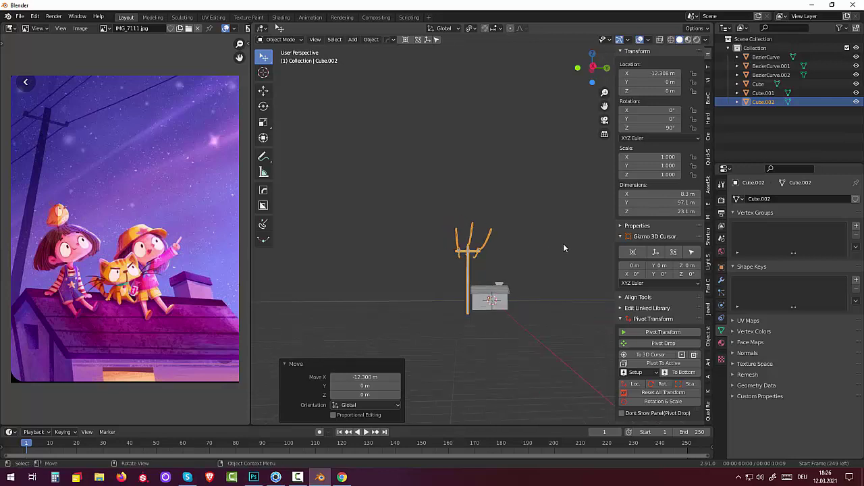
# Scale the pole and wires down to 0.713
pyautogui.press('s')
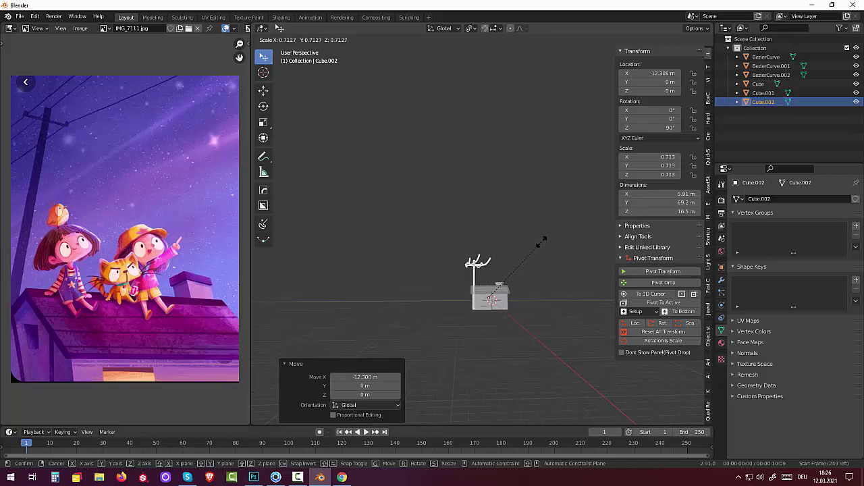
pyautogui.click(542, 241)
pyautogui.scroll(3, 516, 259)
pyautogui.moveTo(516, 259)
pyautogui.mouseDown(button='middle')
pyautogui.moveTo(532, 222)
pyautogui.moveTo(593, 243)
pyautogui.moveTo(481, 331)
pyautogui.mouseUp(button='middle')
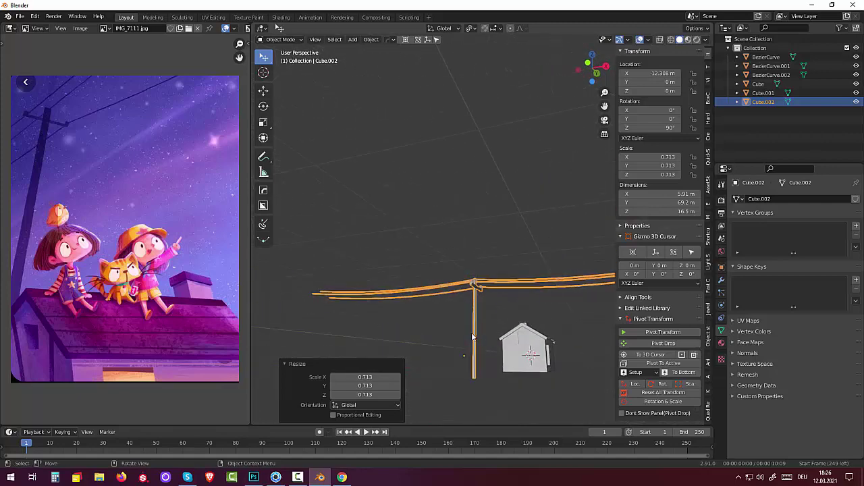
# Raise the pole and wires 3.7753 m along Z
pyautogui.press('g')
pyautogui.press('z')
pyautogui.click(469, 311)
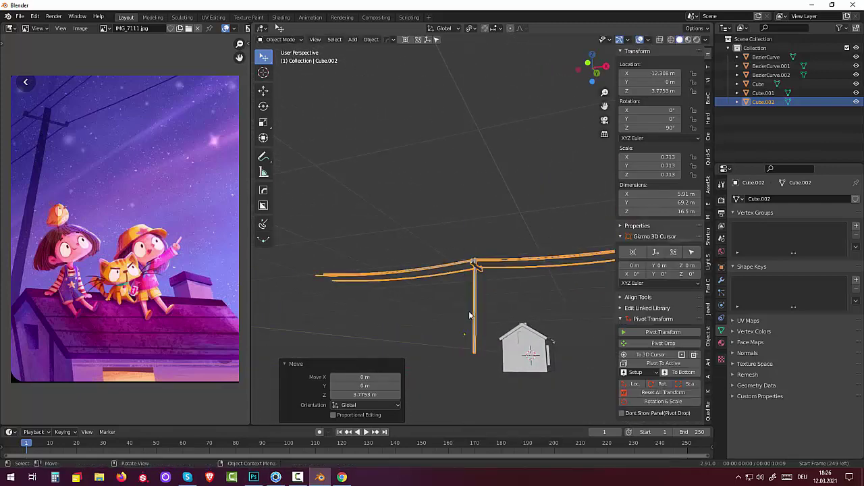
pyautogui.moveTo(470, 314); pyautogui.dragTo(447, 265, button='middle')
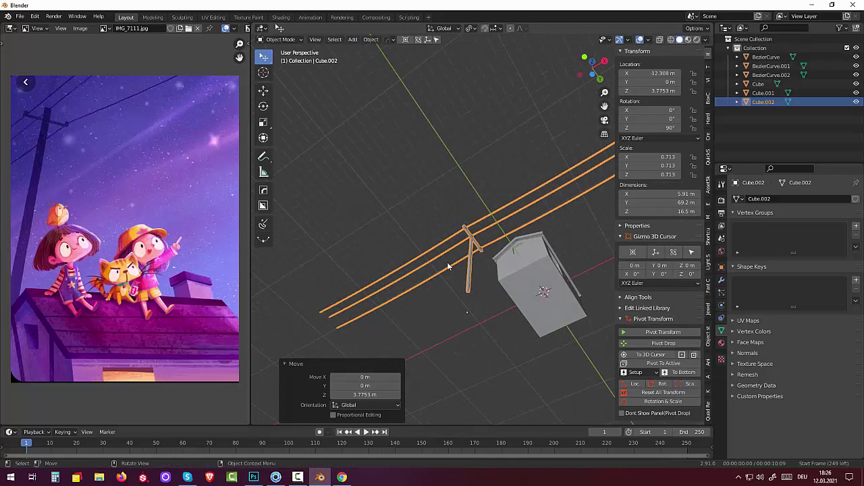
# Switch Cube.002 into Edit Mode and view the wires and crossbar
pyautogui.click(279, 39)
pyautogui.click(290, 61)
pyautogui.scroll(5, 351, 169)
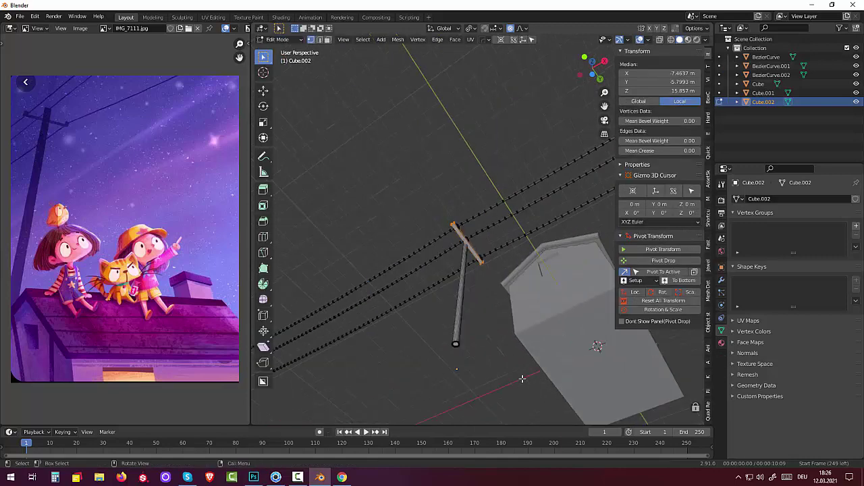
pyautogui.scroll(4, 391, 236)
pyautogui.moveTo(405, 270); pyautogui.dragTo(445, 321, button='middle')
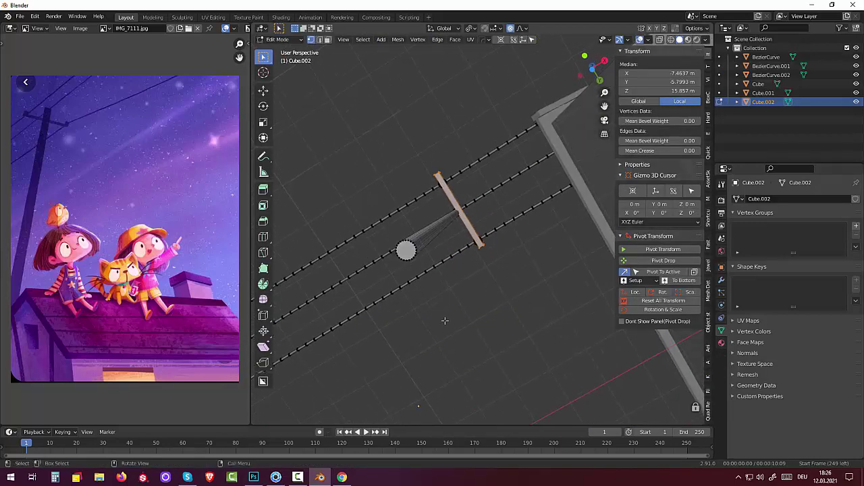
# Switch to face selection and select the pole's round bottom face
pyautogui.click(406, 254)
pyautogui.press('3')
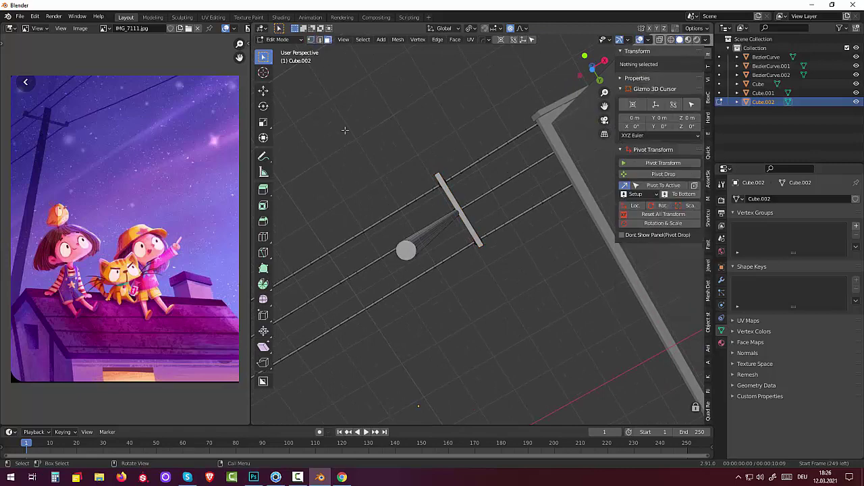
pyautogui.click(403, 255)
pyautogui.moveTo(402, 255); pyautogui.dragTo(392, 295, button='middle')
pyautogui.scroll(-5, 385, 317)
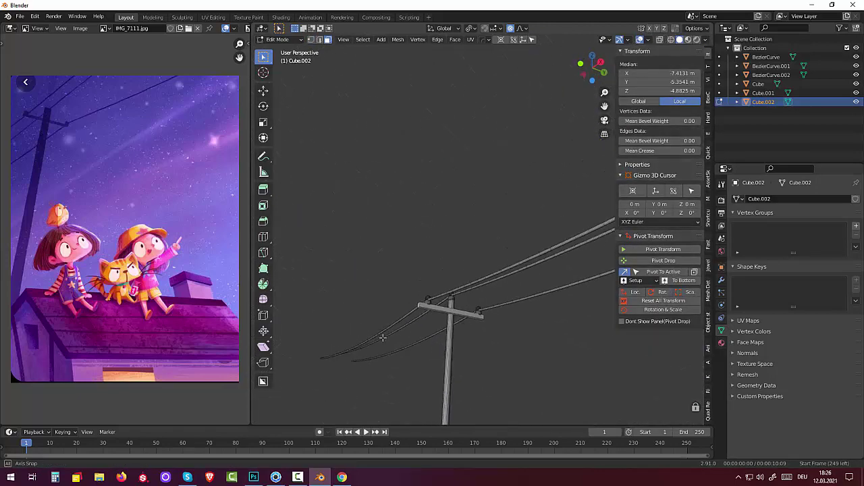
pyautogui.moveTo(380, 337); pyautogui.dragTo(389, 352, button='middle')
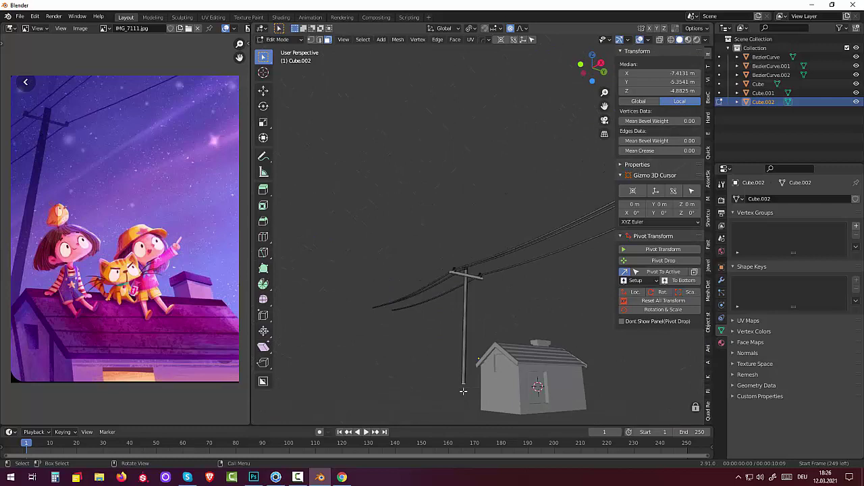
# Extend the pole's bottom 3.9831 m down along Z to the ground, then deselect all
pyautogui.press('g')
pyautogui.press('z')
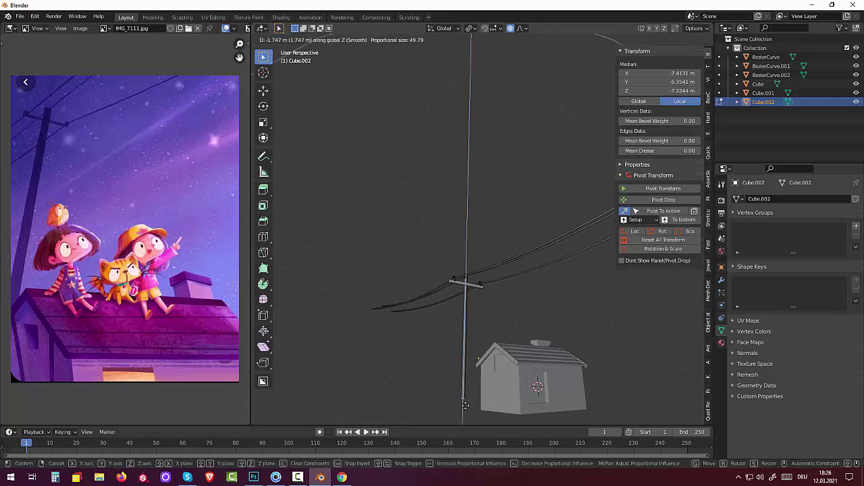
pyautogui.rightClick(463, 397)
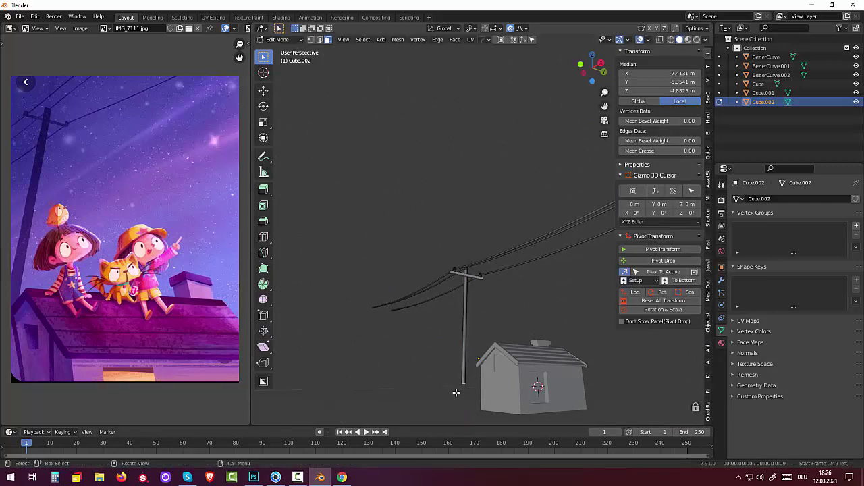
pyautogui.press('g')
pyautogui.press('z')
pyautogui.press('z')
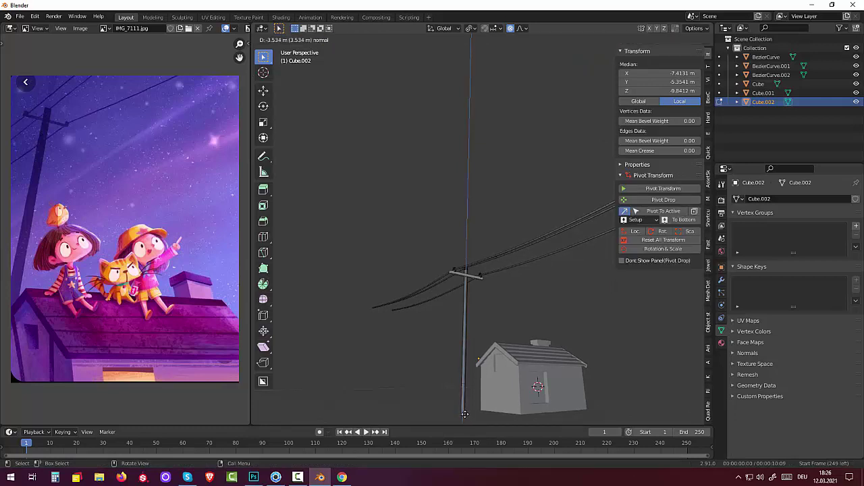
pyautogui.click(464, 418)
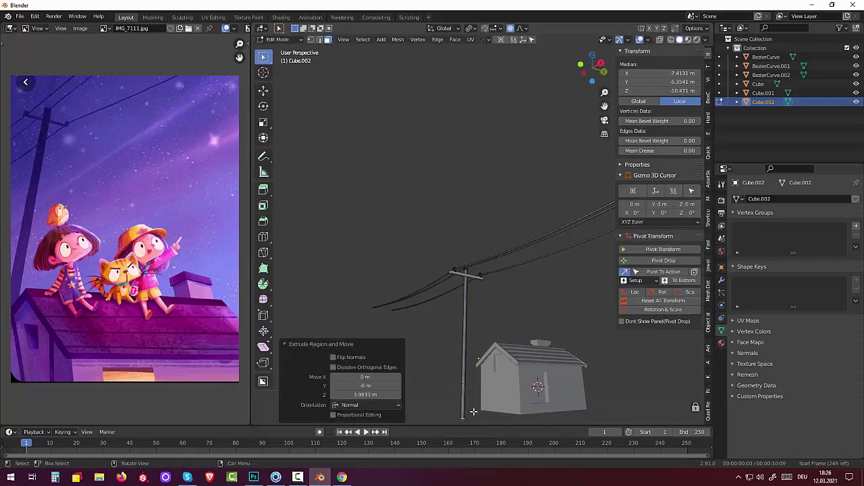
pyautogui.hotkey('alt', 'a')
pyautogui.moveTo(464, 416)
pyautogui.mouseDown(button='middle')
pyautogui.moveTo(446, 411)
pyautogui.moveTo(441, 422)
pyautogui.moveTo(454, 419)
pyautogui.mouseUp(button='middle')
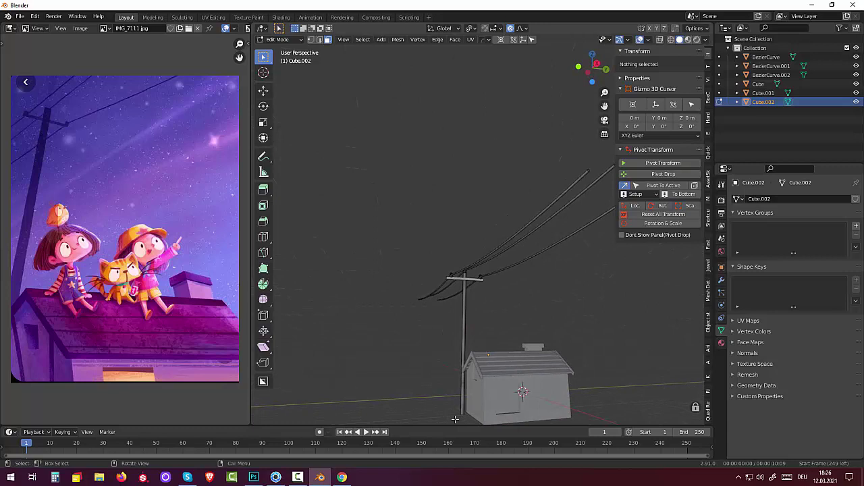
pyautogui.click(297, 477)
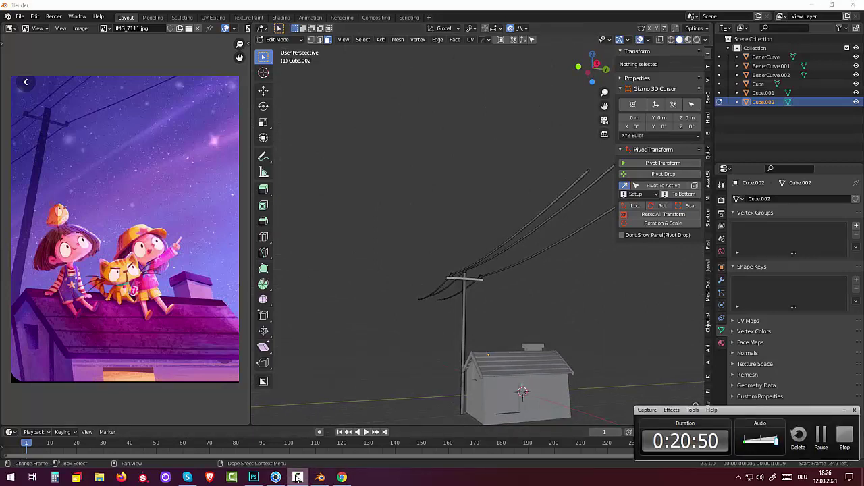
pyautogui.click(586, 374)
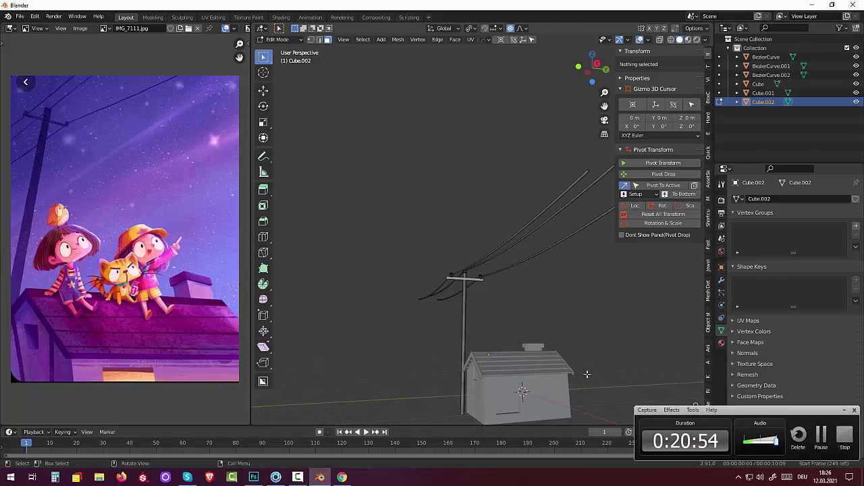
pyautogui.moveTo(586, 374)
pyautogui.mouseDown(button='middle')
pyautogui.moveTo(604, 377)
pyautogui.moveTo(577, 357)
pyautogui.moveTo(571, 372)
pyautogui.moveTo(579, 375)
pyautogui.moveTo(559, 360)
pyautogui.moveTo(574, 371)
pyautogui.mouseUp(button='middle')
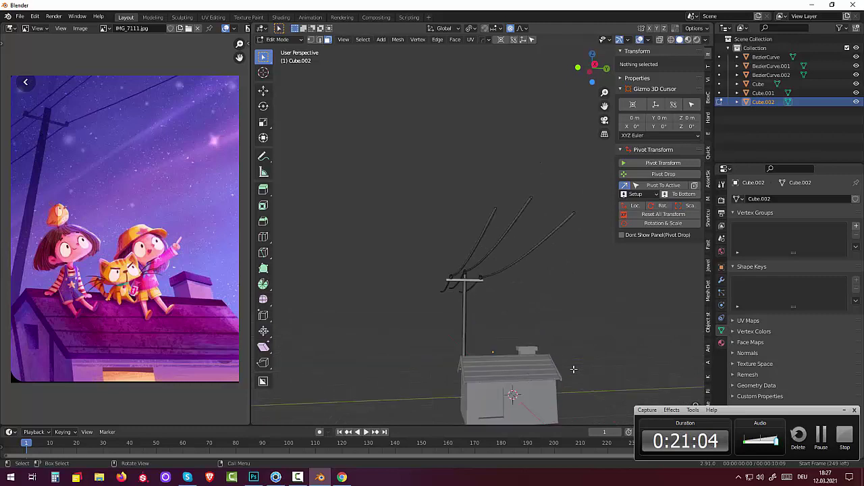
pyautogui.moveTo(573, 369)
pyautogui.mouseDown(button='middle')
pyautogui.moveTo(531, 362)
pyautogui.moveTo(536, 325)
pyautogui.moveTo(554, 358)
pyautogui.mouseUp(button='middle')
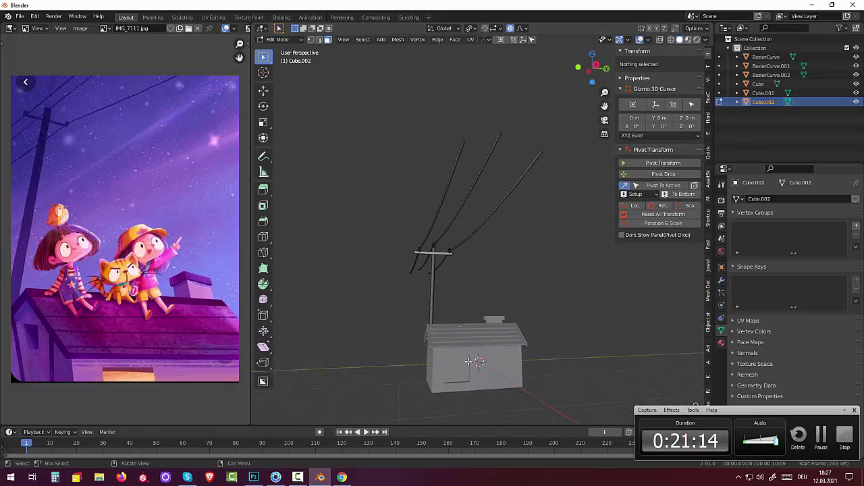
pyautogui.click(278, 40)
pyautogui.hotkey('shift', 'a')
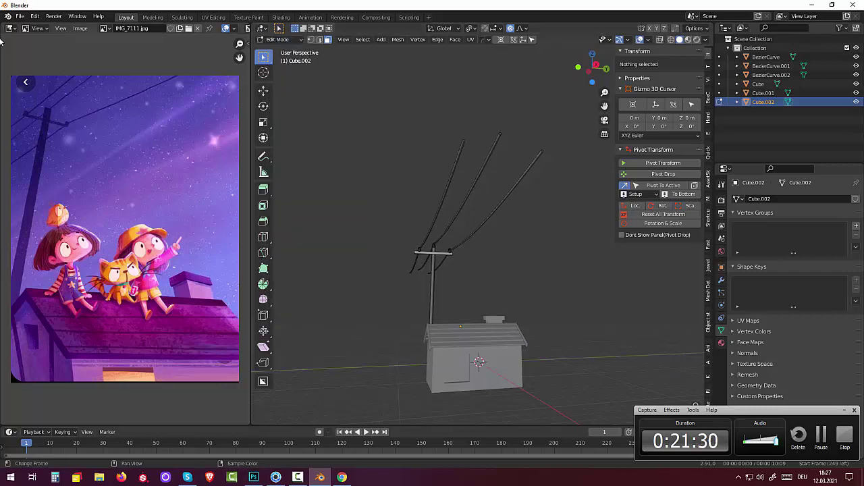
# Save As strennacht.blend, replacing untitled.blend, in the 04blend file folder
pyautogui.click(18, 19)
pyautogui.moveTo(40, 44)
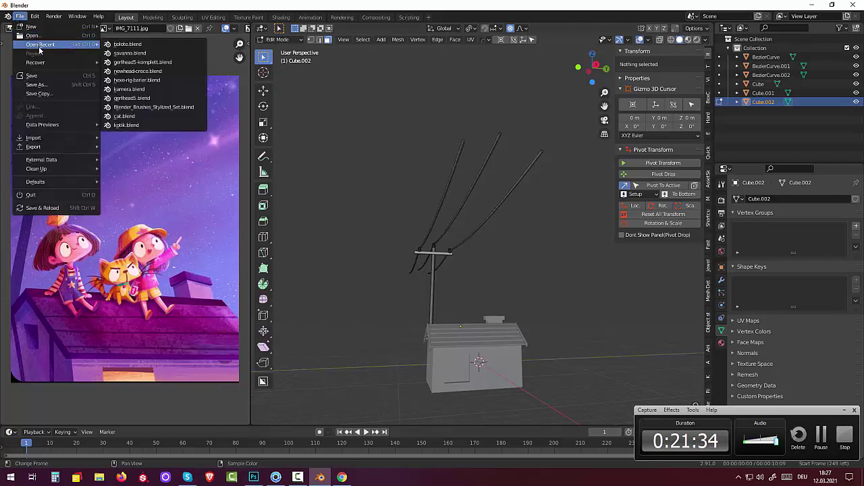
pyautogui.click(37, 84)
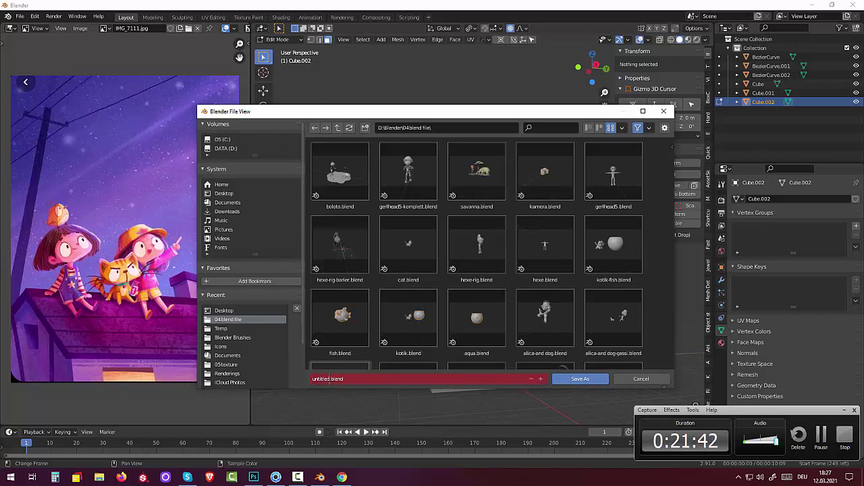
pyautogui.click(330, 379)
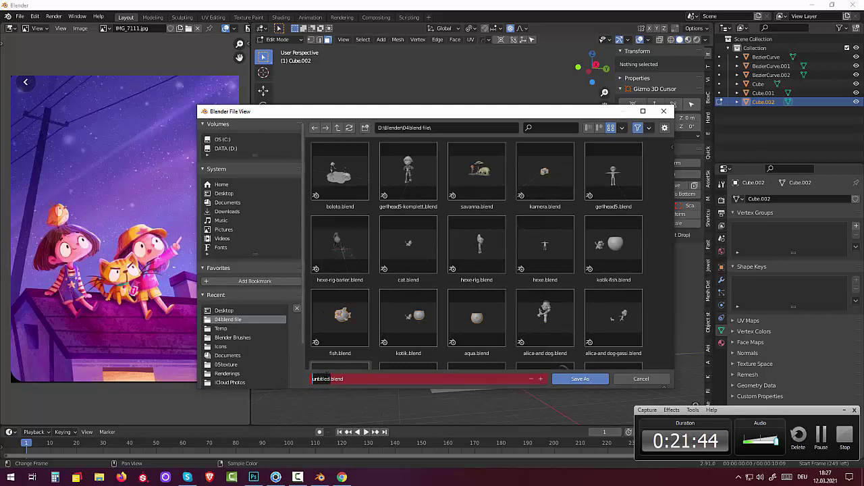
pyautogui.write('sterbe.d')
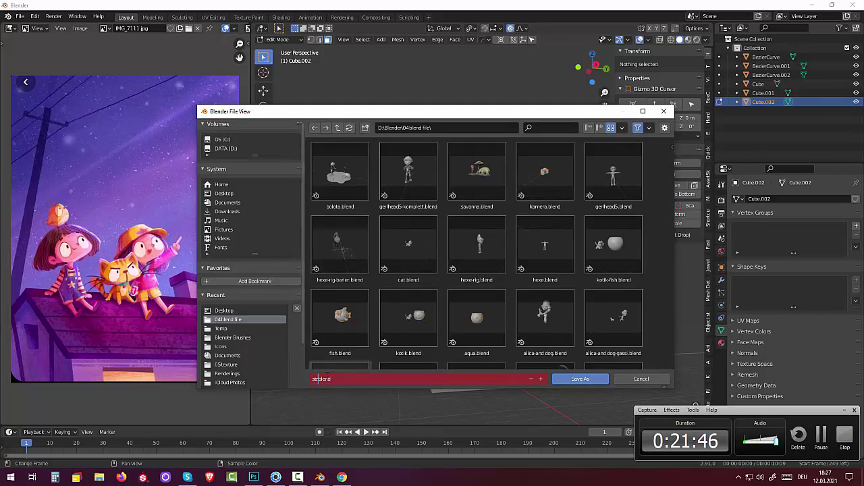
pyautogui.write('n')
pyautogui.write('t')
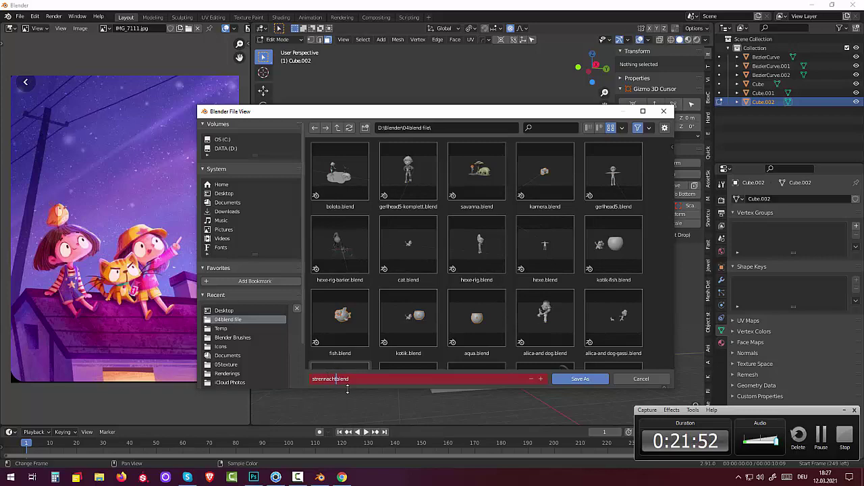
pyautogui.write('s')
pyautogui.click(577, 378)
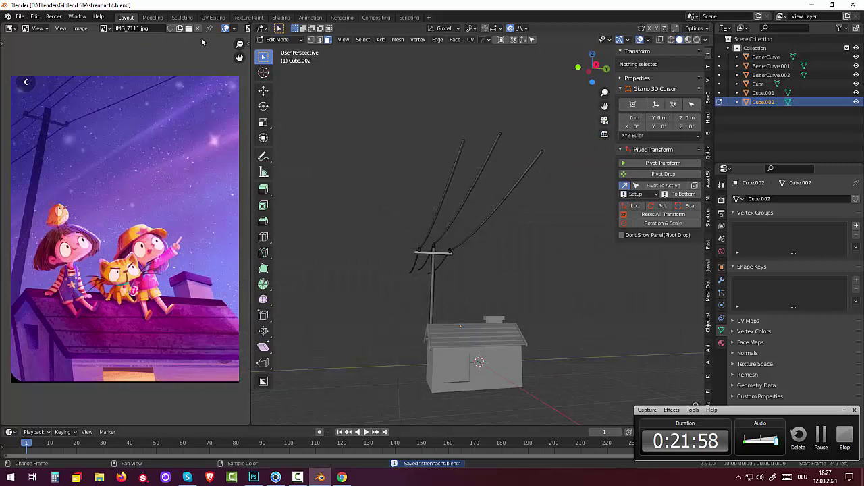
# Export the scene as Wavefront OBJ strennacht.obj and switch to KeyShot
pyautogui.click(20, 17)
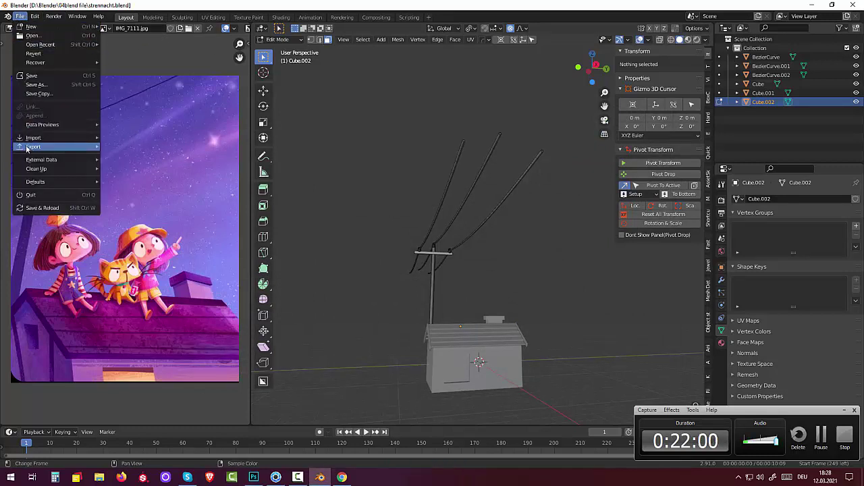
pyautogui.moveTo(33, 147)
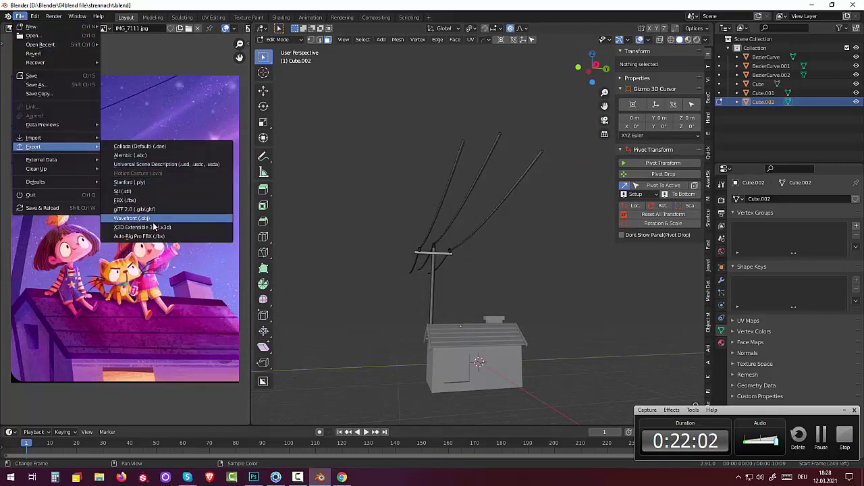
pyautogui.click(154, 219)
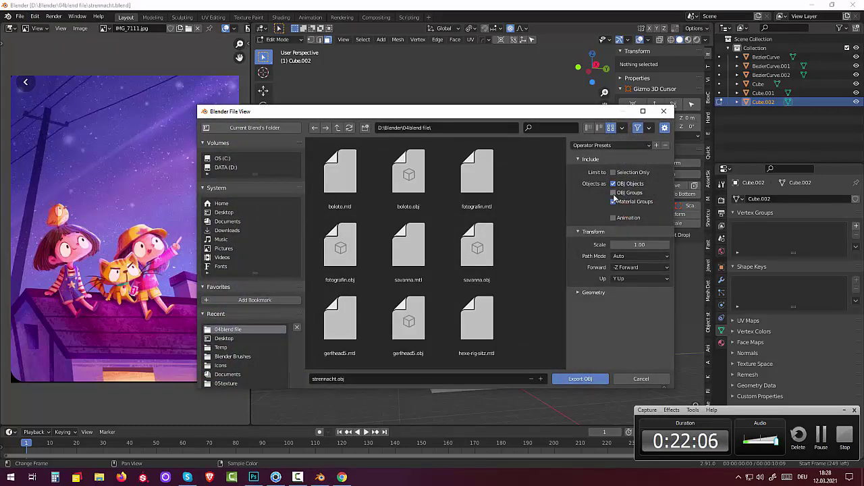
pyautogui.click(573, 379)
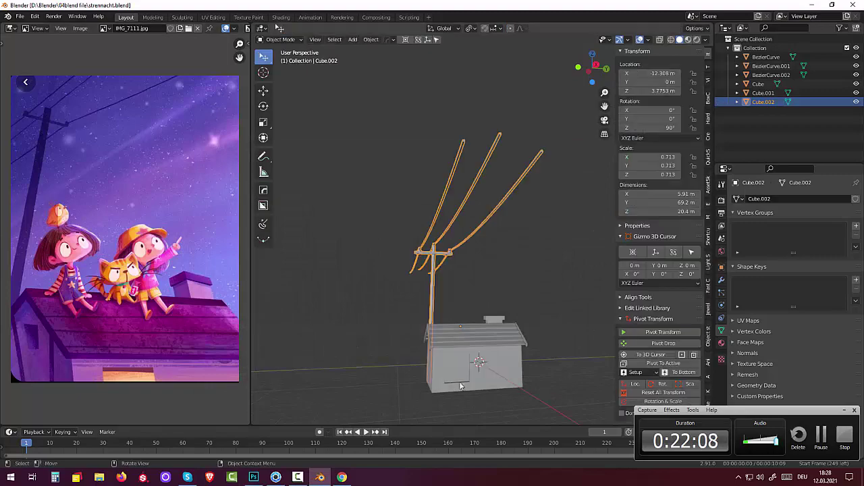
pyautogui.click(275, 478)
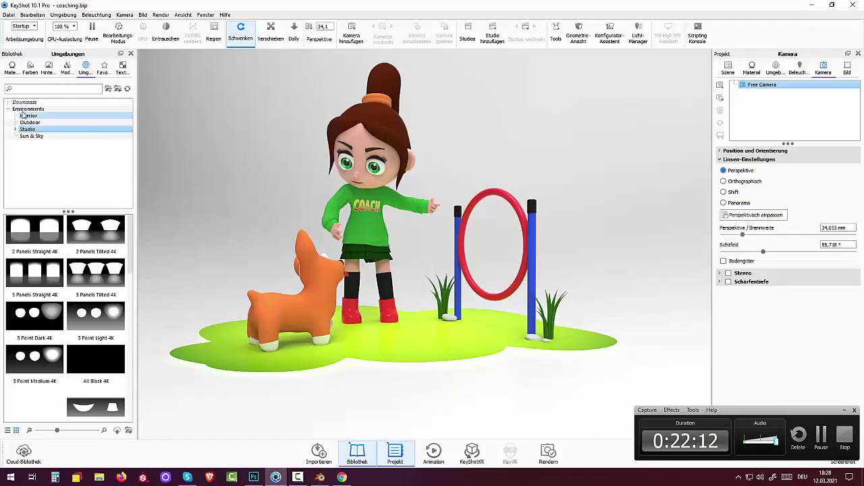
# Start a new, empty KeyShot scene from the Datei menu
pyautogui.click(8, 15)
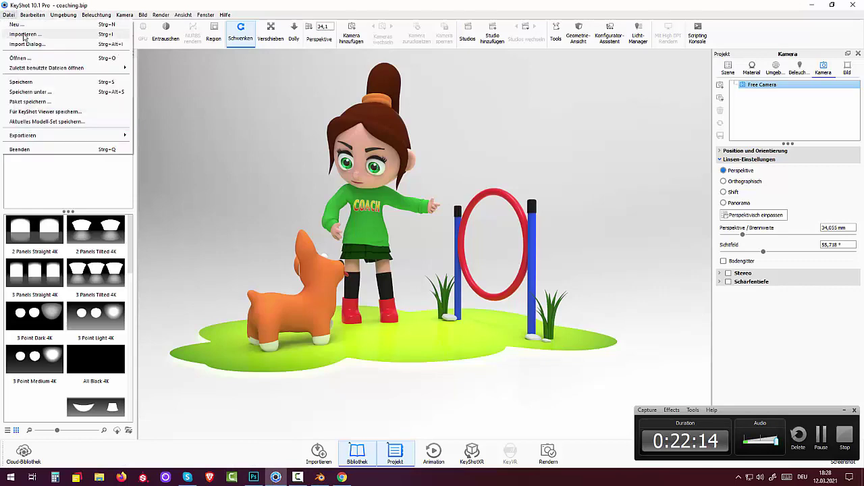
pyautogui.click(24, 35)
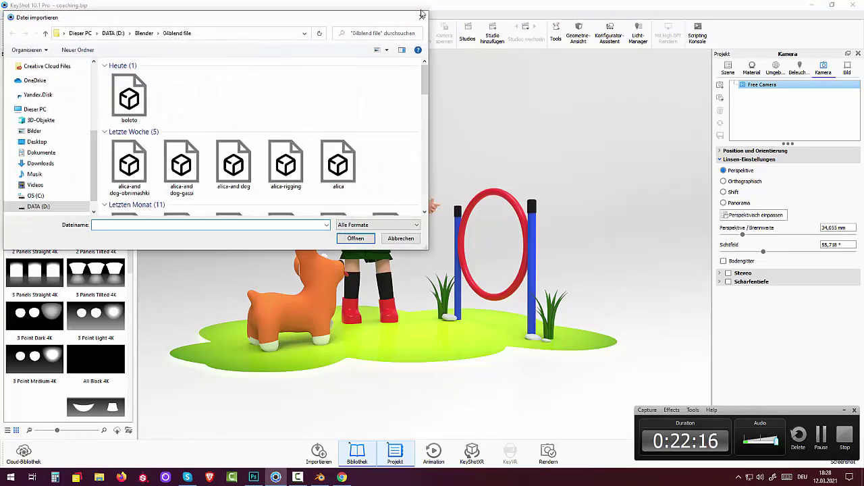
pyautogui.click(422, 17)
pyautogui.click(9, 15)
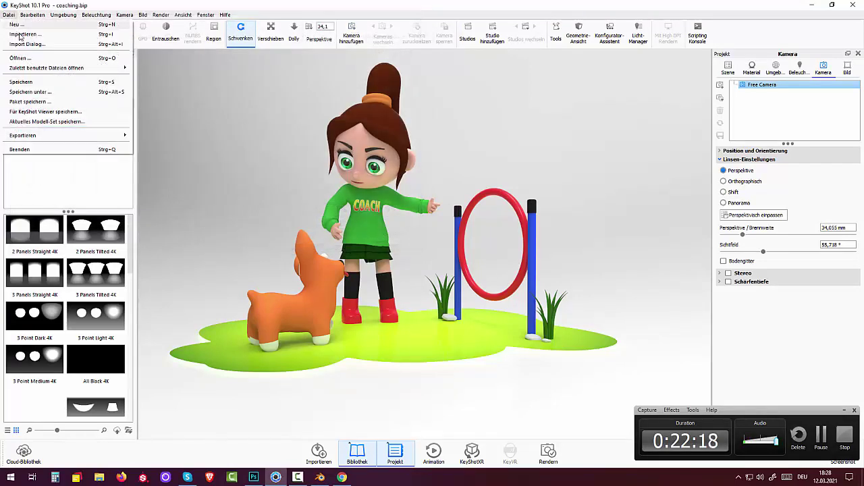
pyautogui.press('Escape')
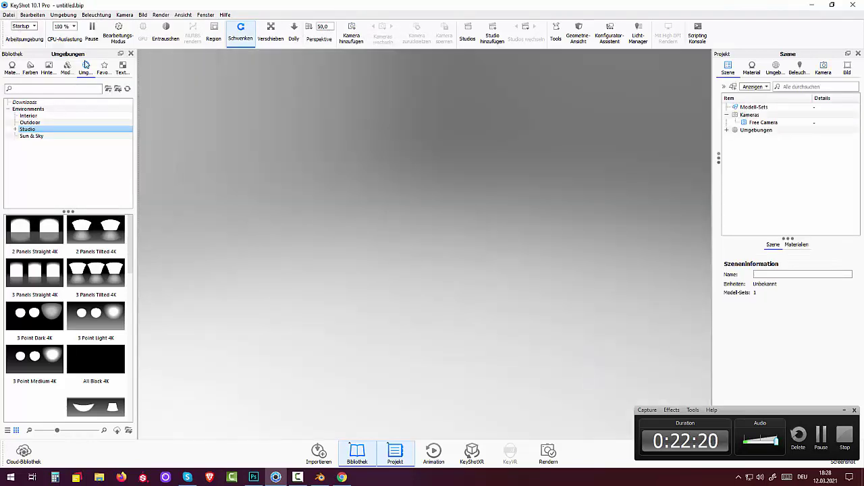
# Import strennacht into the scene and orbit around the house and pole
pyautogui.click(9, 15)
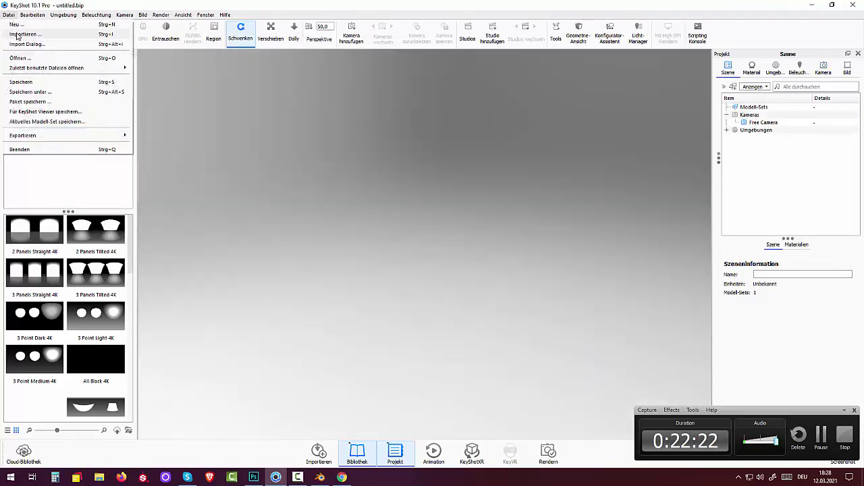
pyautogui.click(21, 34)
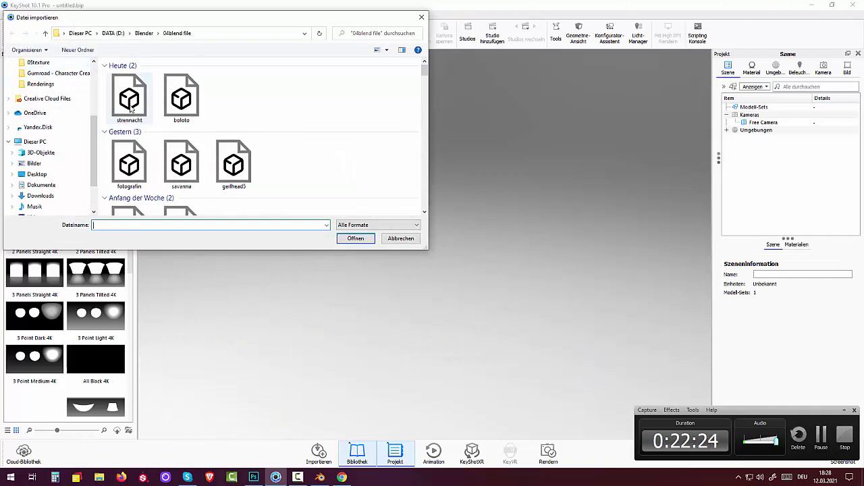
pyautogui.click(129, 98)
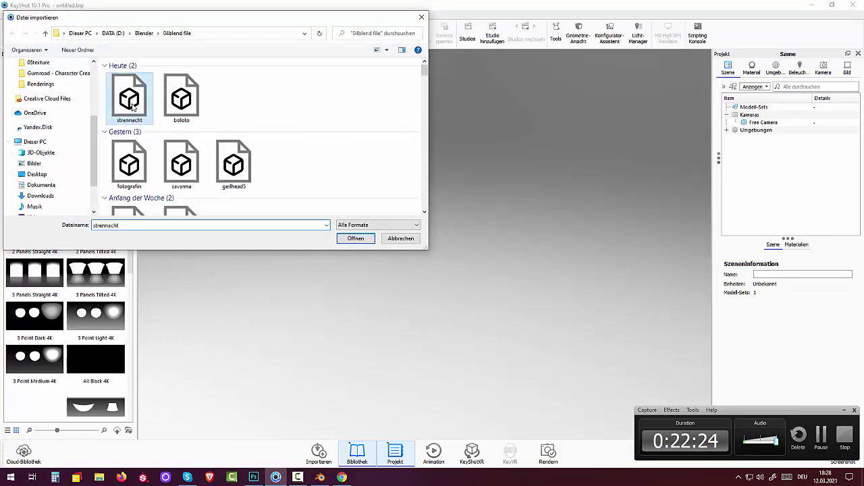
pyautogui.click(345, 239)
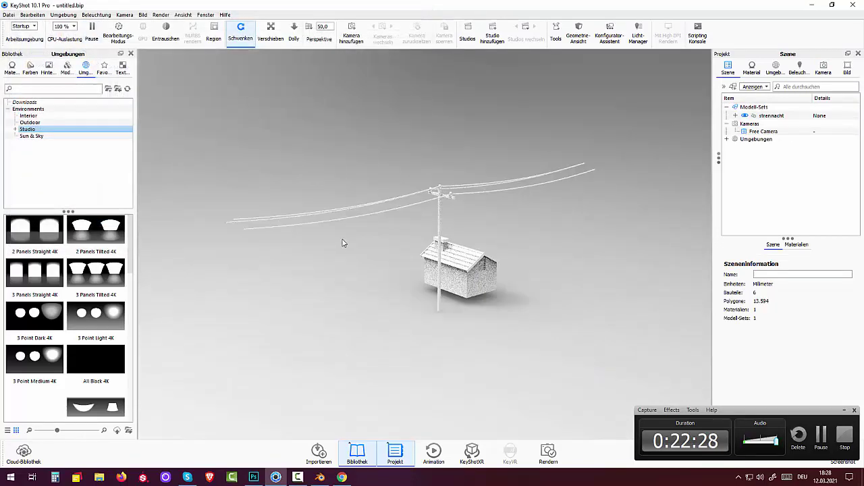
pyautogui.moveTo(471, 331); pyautogui.dragTo(434, 324, button='middle')
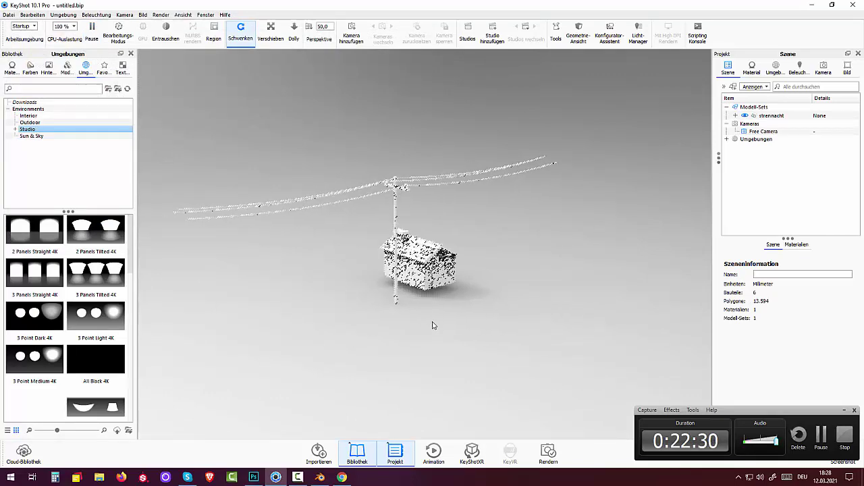
pyautogui.moveTo(534, 351)
pyautogui.mouseDown()
pyautogui.moveTo(507, 363)
pyautogui.moveTo(364, 344)
pyautogui.moveTo(144, 335)
pyautogui.moveTo(279, 344)
pyautogui.moveTo(318, 304)
pyautogui.mouseUp()
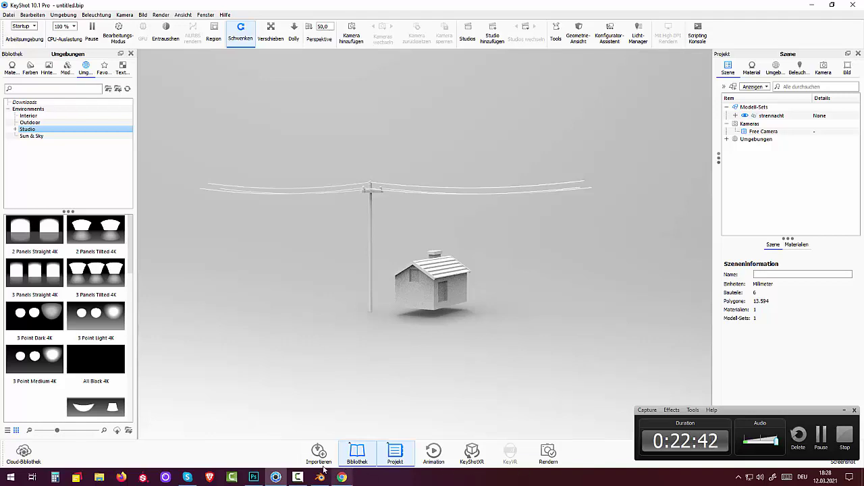
# In Right Ortho view, raise the pole 1.2527 m along Z to 5.0279 m
pyautogui.click(341, 478)
pyautogui.click(342, 477)
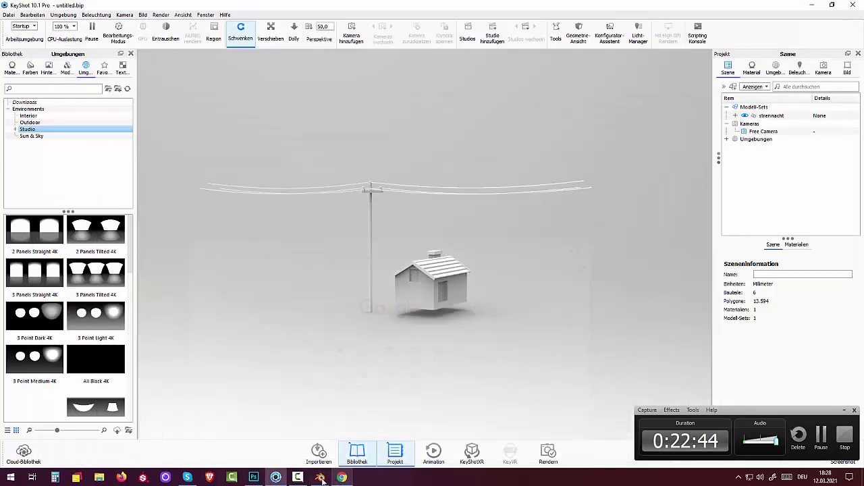
pyautogui.click(319, 478)
pyautogui.moveTo(476, 401)
pyautogui.mouseDown(button='middle')
pyautogui.moveTo(505, 375)
pyautogui.moveTo(530, 375)
pyautogui.mouseUp(button='middle')
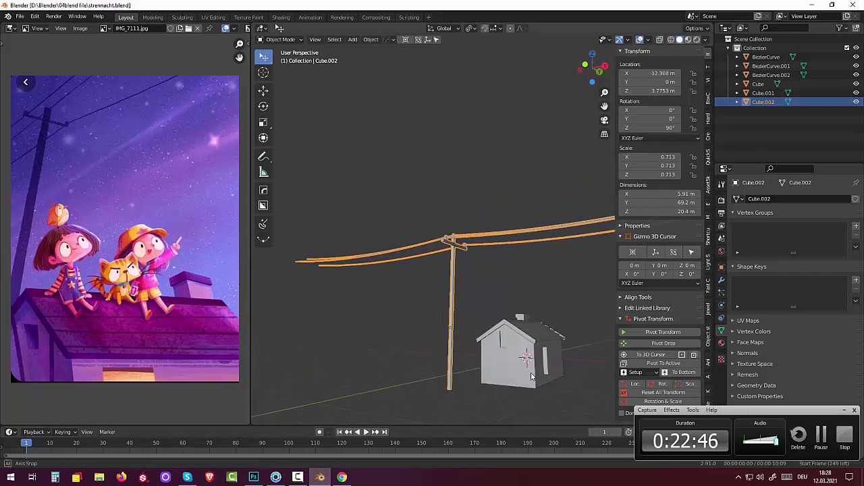
pyautogui.press('KP_5')
pyautogui.press('KP_3')
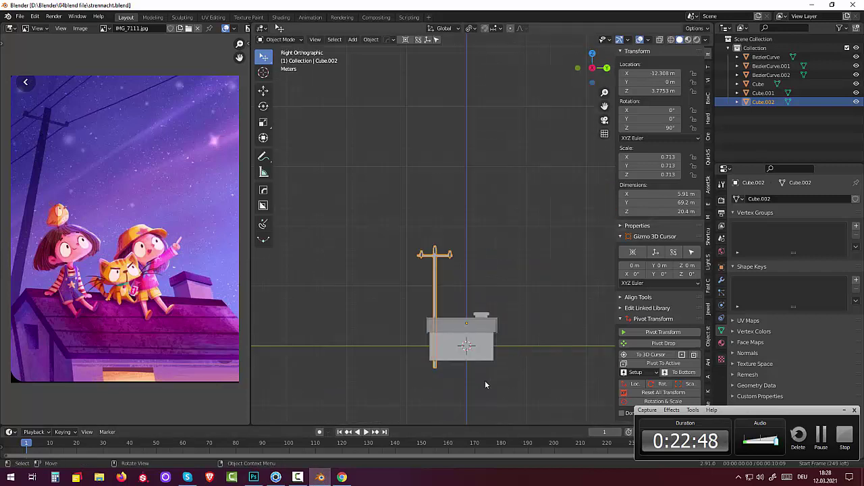
pyautogui.scroll(4, 437, 338)
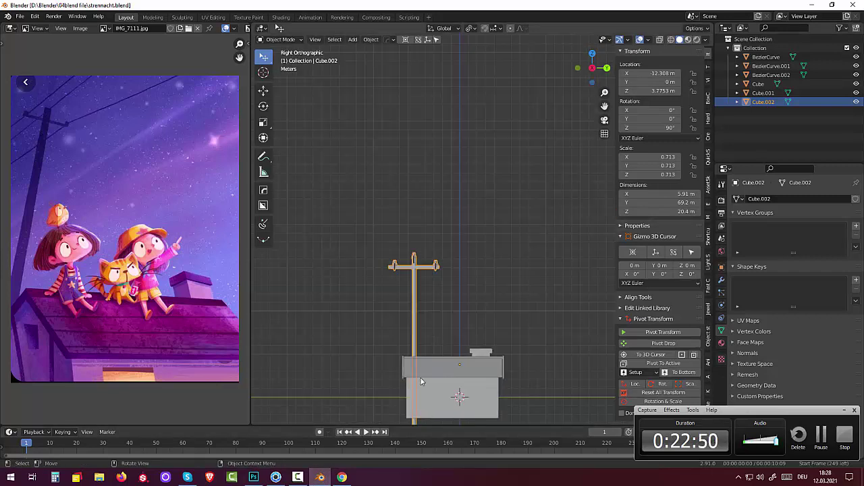
pyautogui.scroll(-1, 419, 373)
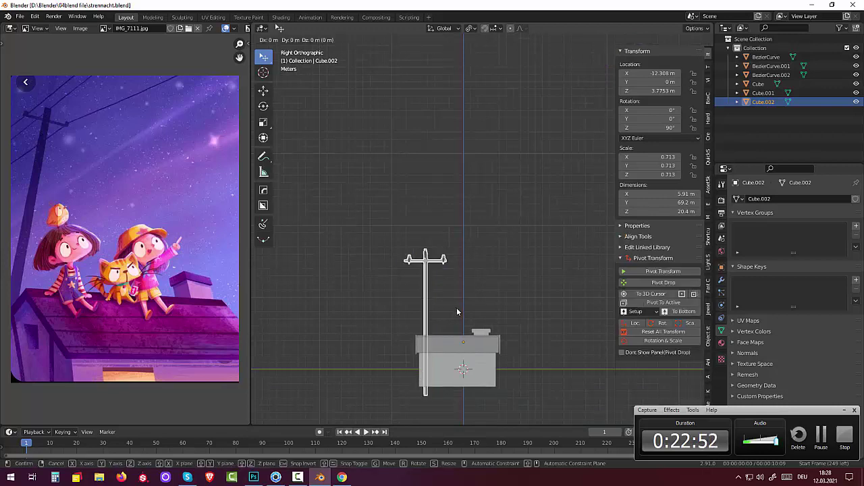
pyautogui.press('g')
pyautogui.press('z')
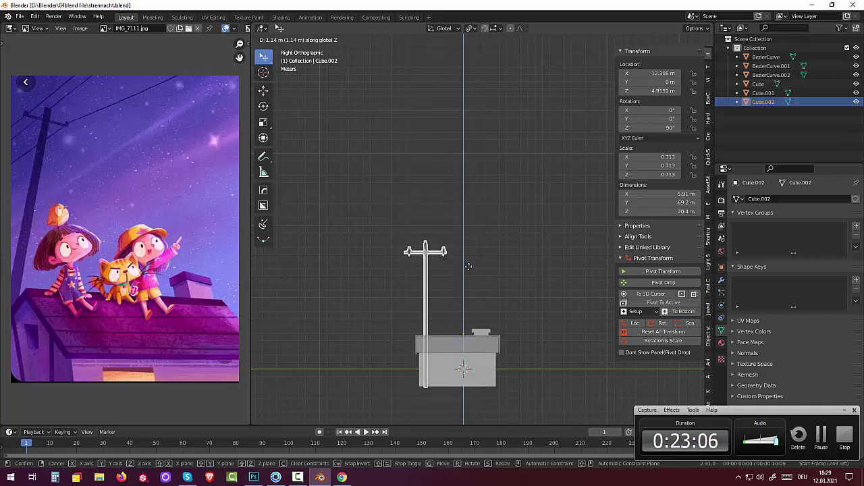
pyautogui.click(473, 258)
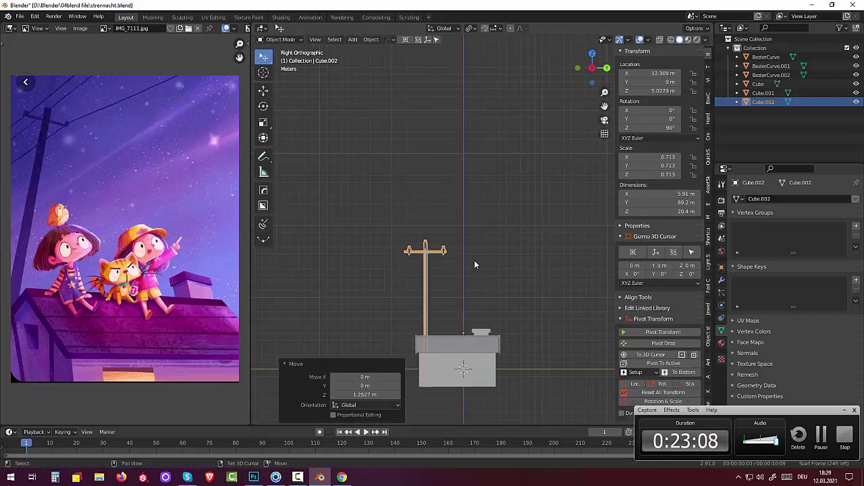
# Re-export the scene as Wavefront OBJ strennacht.obj
pyautogui.click(20, 16)
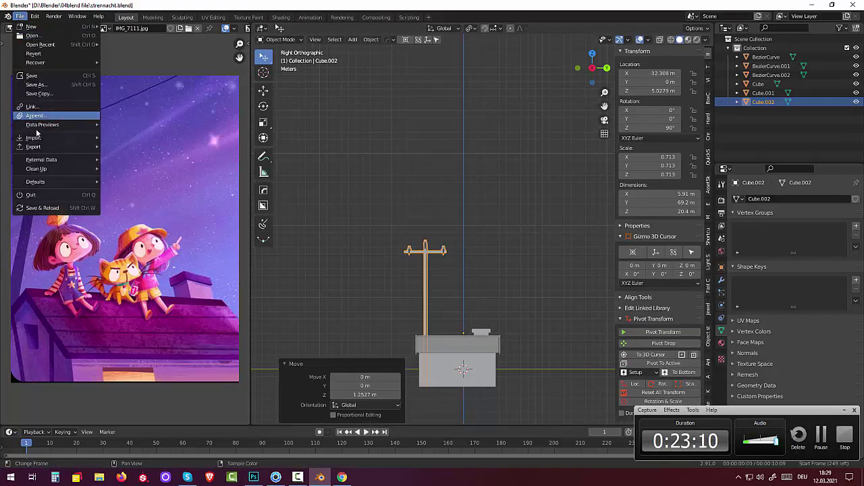
pyautogui.moveTo(33, 147)
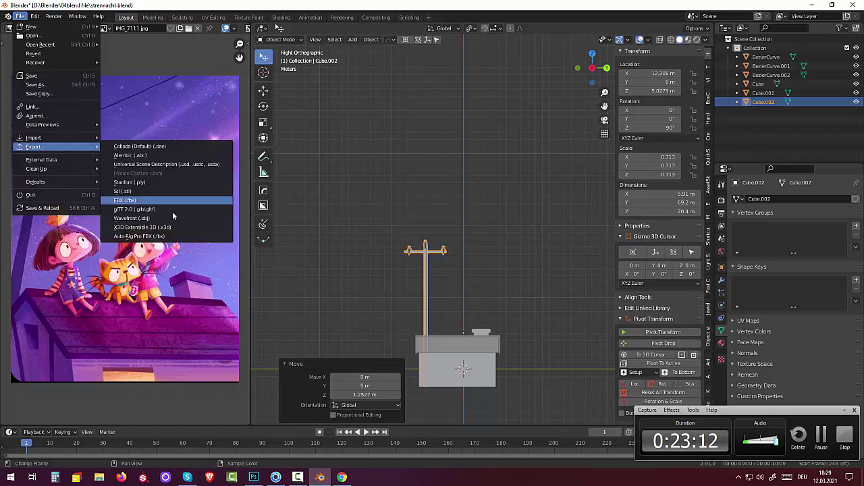
pyautogui.click(155, 220)
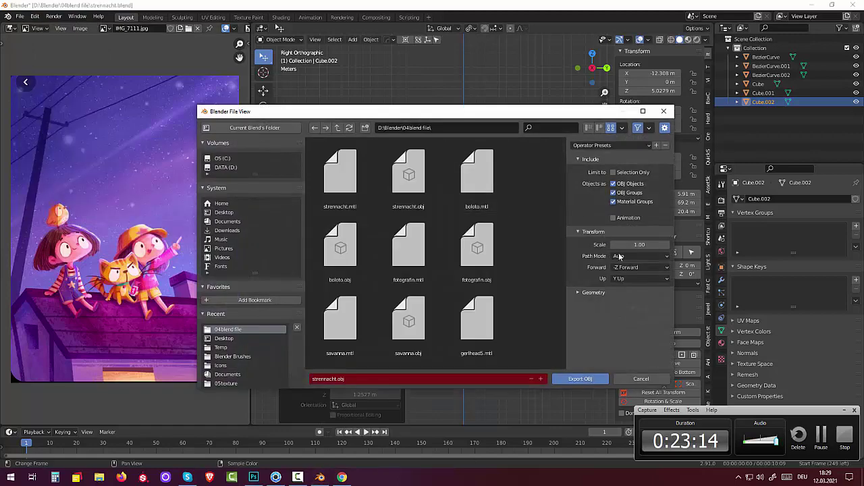
pyautogui.click(579, 383)
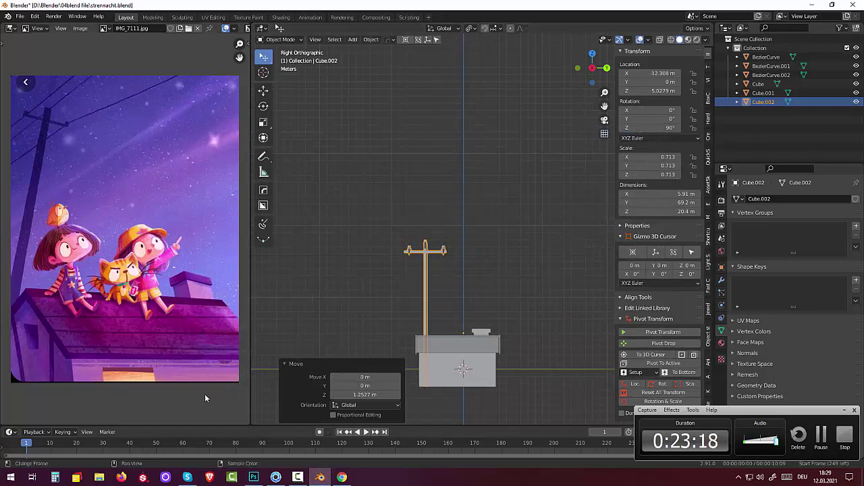
# In KeyShot, discard the current scene without saving (Verwerfen)
pyautogui.click(276, 477)
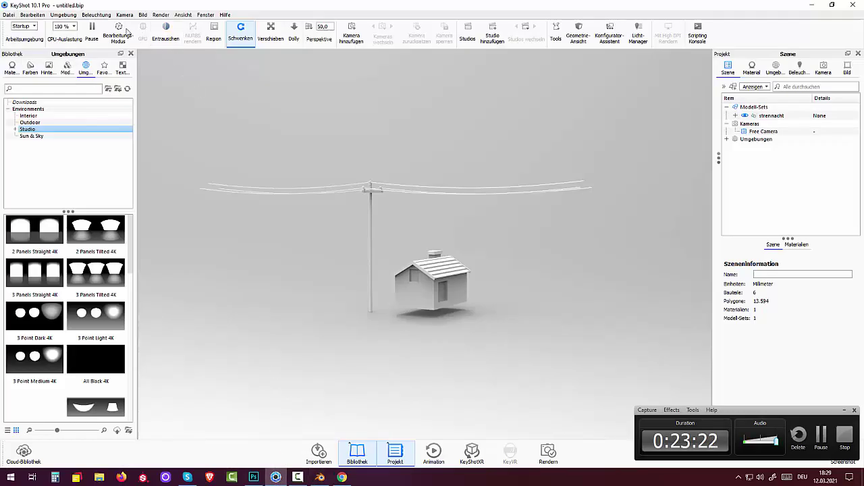
pyautogui.click(8, 14)
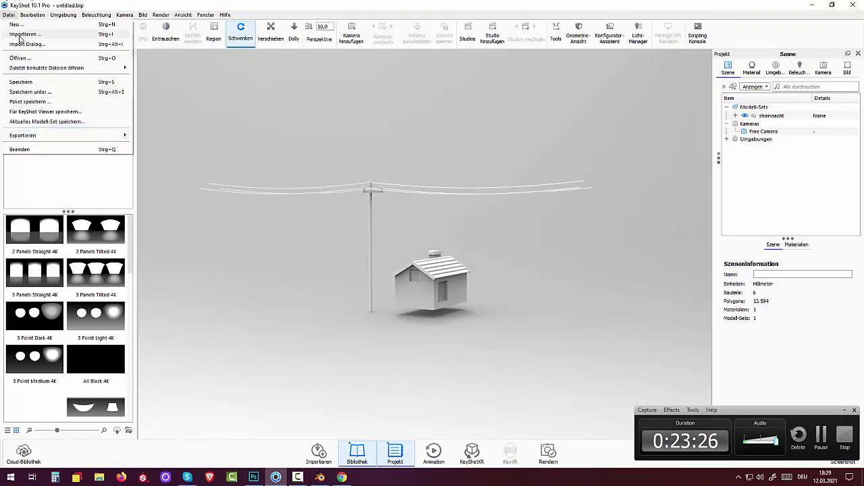
pyautogui.click(15, 24)
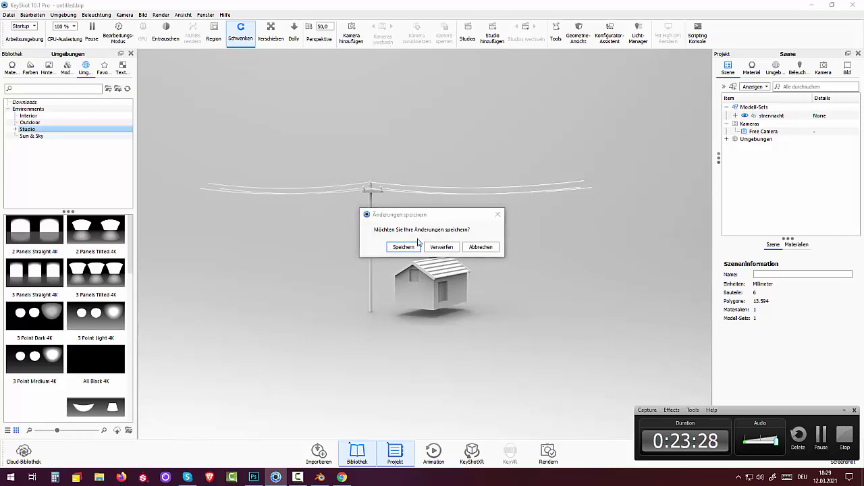
pyautogui.click(443, 247)
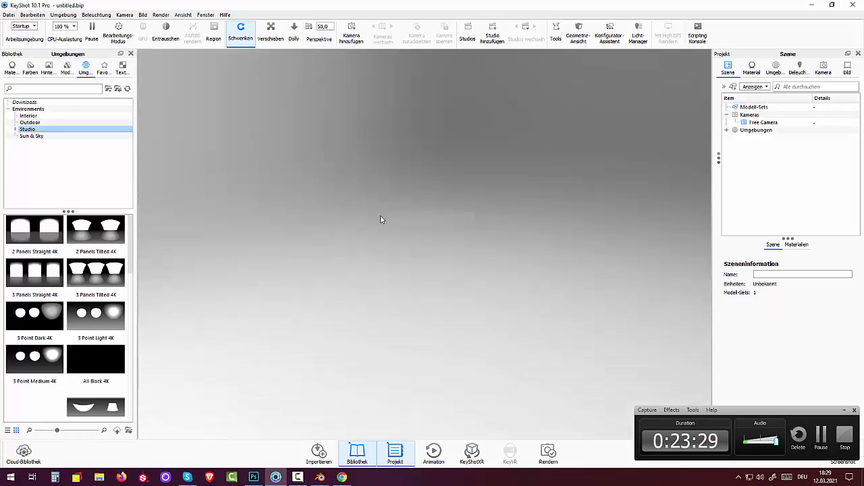
# Import the updated strennacht model via Datei > Importieren
pyautogui.click(8, 14)
pyautogui.click(20, 34)
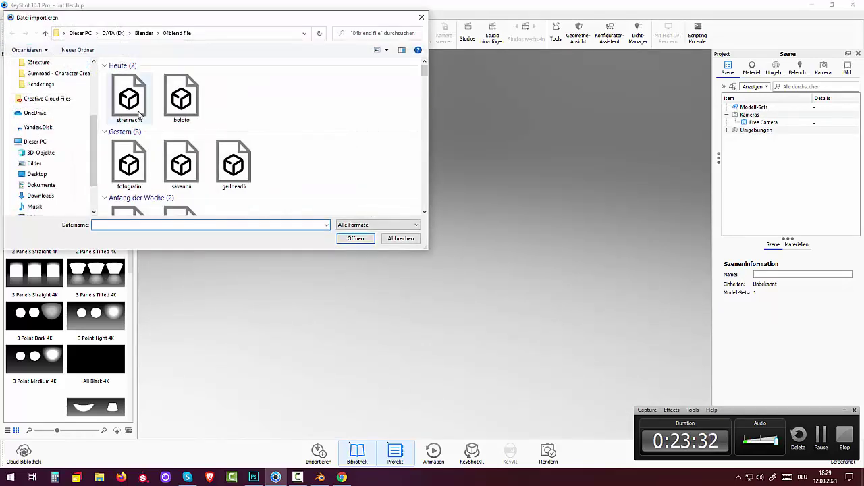
pyautogui.click(130, 101)
pyautogui.click(356, 238)
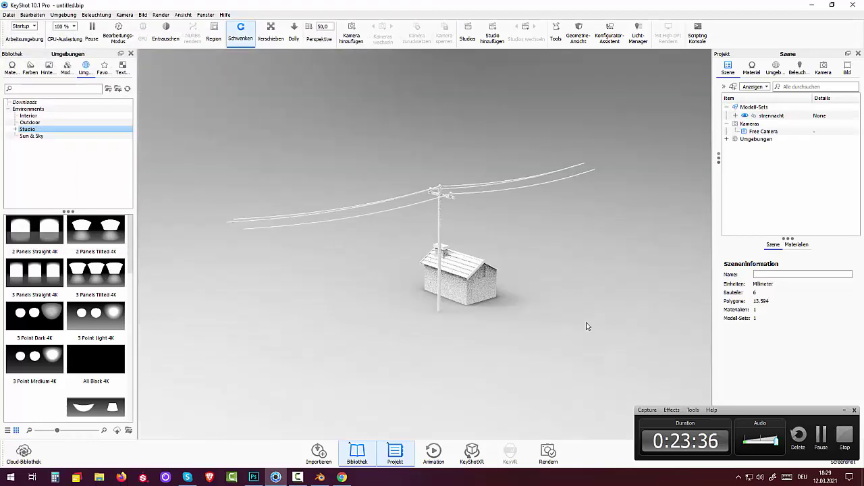
# Orbit, zoom and pan to frame the house roof beside the pole top and wires
pyautogui.moveTo(563, 331)
pyautogui.mouseDown()
pyautogui.moveTo(536, 338)
pyautogui.moveTo(372, 324)
pyautogui.moveTo(243, 290)
pyautogui.mouseUp()
pyautogui.scroll(-2, 362, 343)
pyautogui.scroll(3, 358, 347)
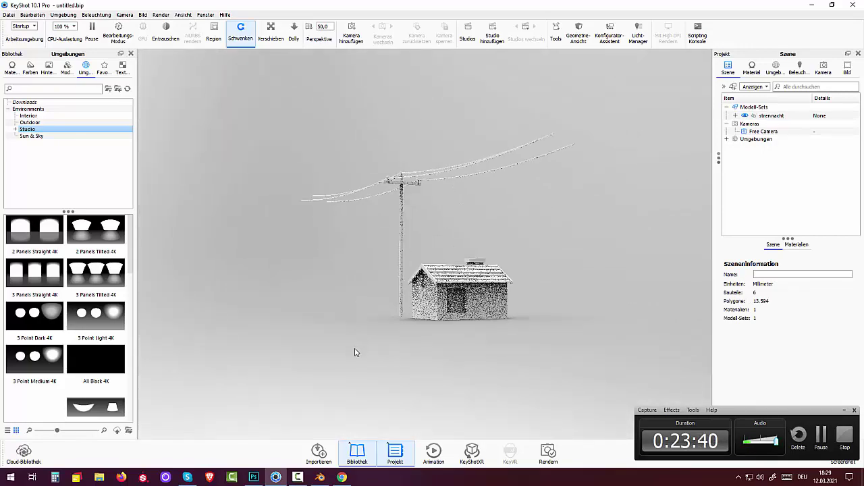
pyautogui.scroll(5, 352, 349)
pyautogui.scroll(1, 387, 344)
pyautogui.scroll(-2, 389, 341)
pyautogui.scroll(-1, 390, 337)
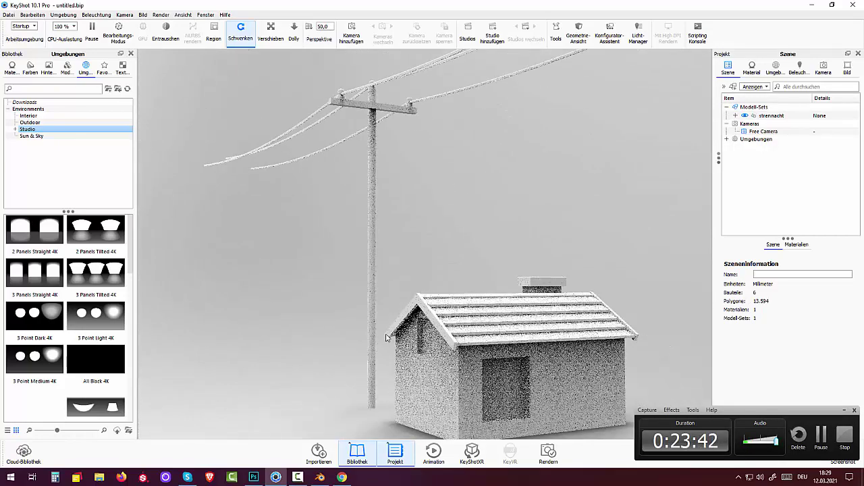
pyautogui.moveTo(538, 340); pyautogui.dragTo(429, 391)
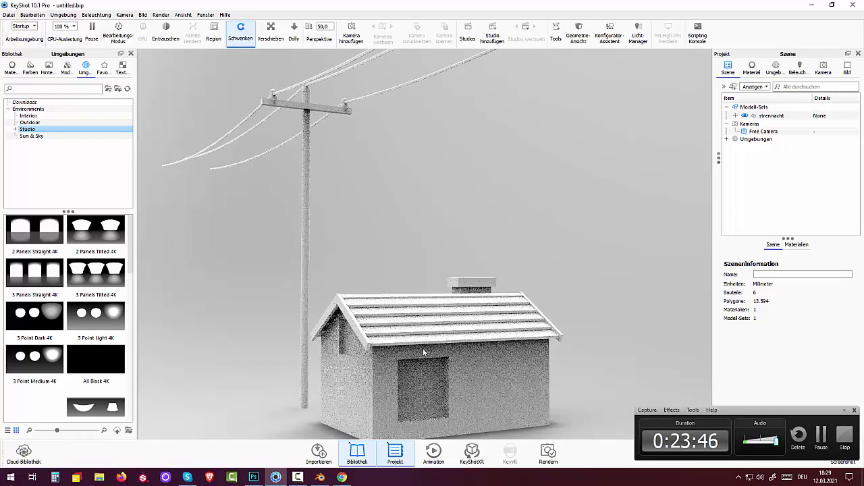
pyautogui.moveTo(423, 348); pyautogui.dragTo(408, 351)
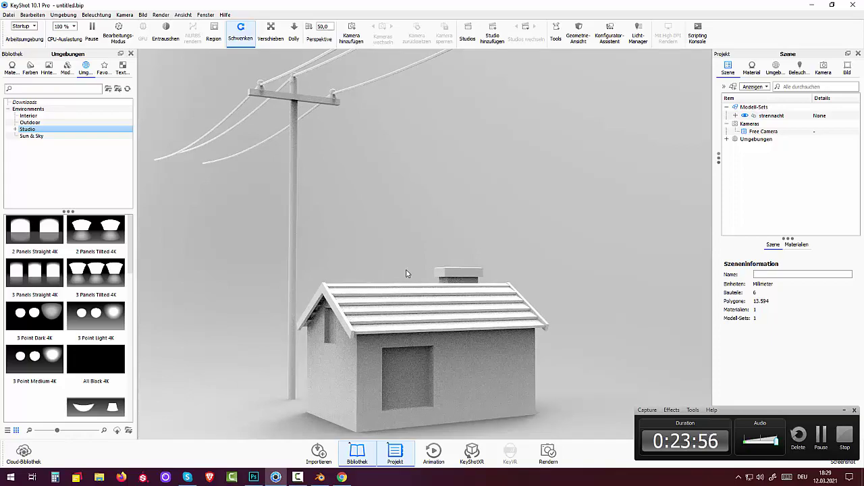
pyautogui.scroll(2, 407, 273)
pyautogui.scroll(2, 407, 275)
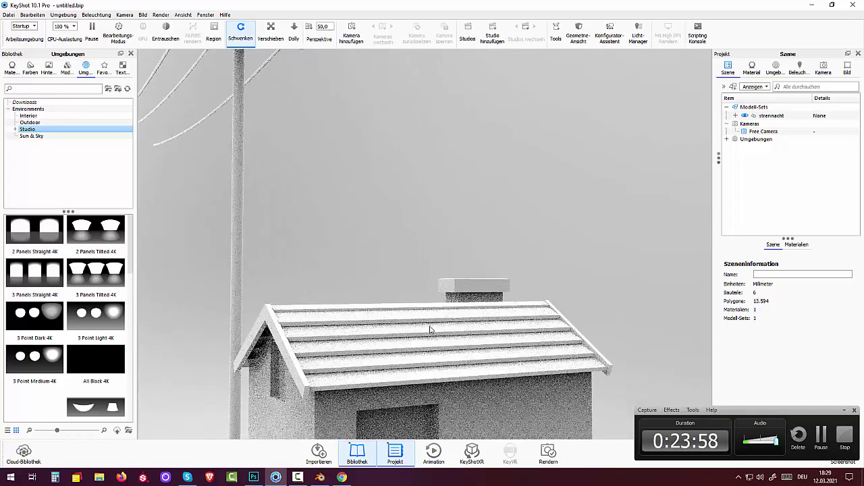
pyautogui.scroll(1, 405, 299)
pyautogui.scroll(-2, 402, 299)
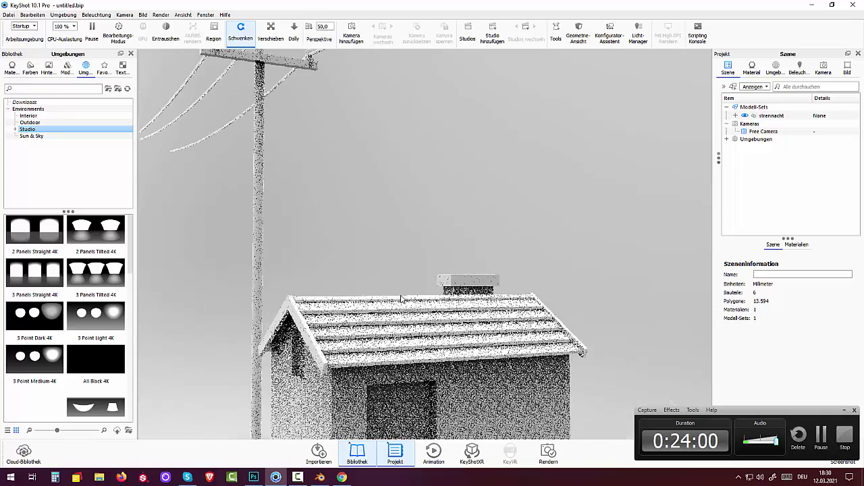
pyautogui.moveTo(420, 300)
pyautogui.mouseDown()
pyautogui.moveTo(420, 287)
pyautogui.moveTo(415, 326)
pyautogui.mouseUp()
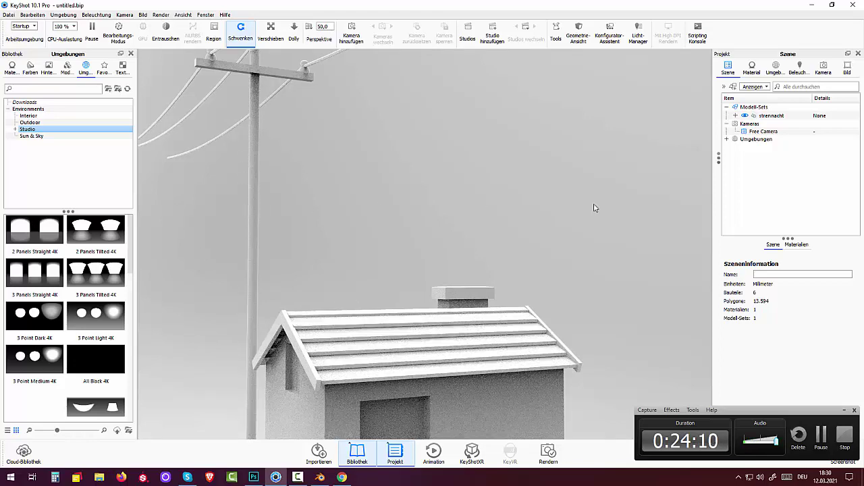
# In the Kamera tab, set the focal length to 35.42 mm for a 53.878° field of view
pyautogui.click(824, 67)
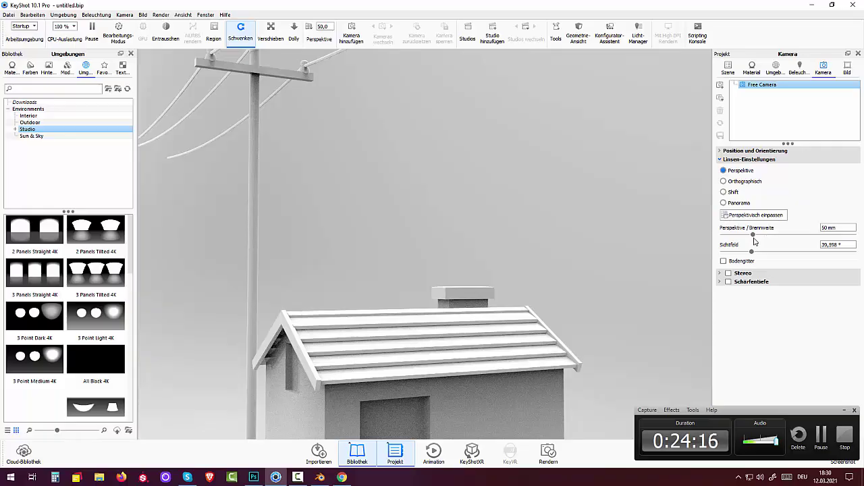
pyautogui.moveTo(753, 235)
pyautogui.mouseDown()
pyautogui.moveTo(796, 235)
pyautogui.moveTo(736, 235)
pyautogui.mouseUp()
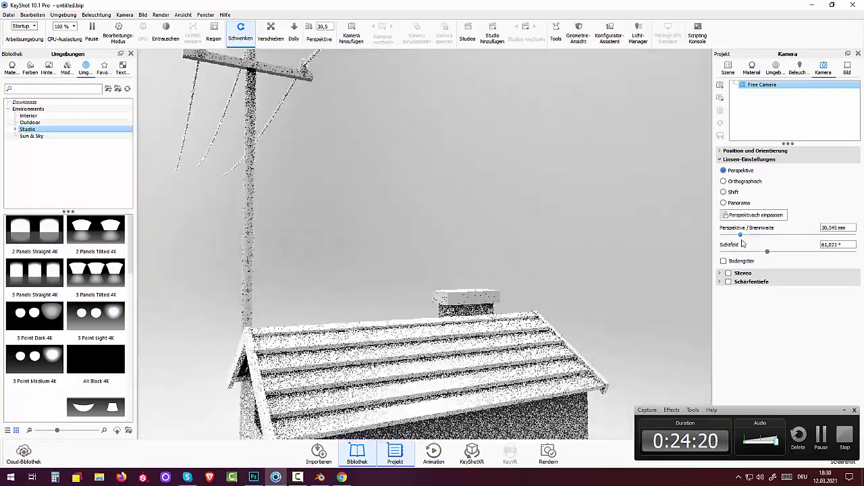
pyautogui.click(740, 236)
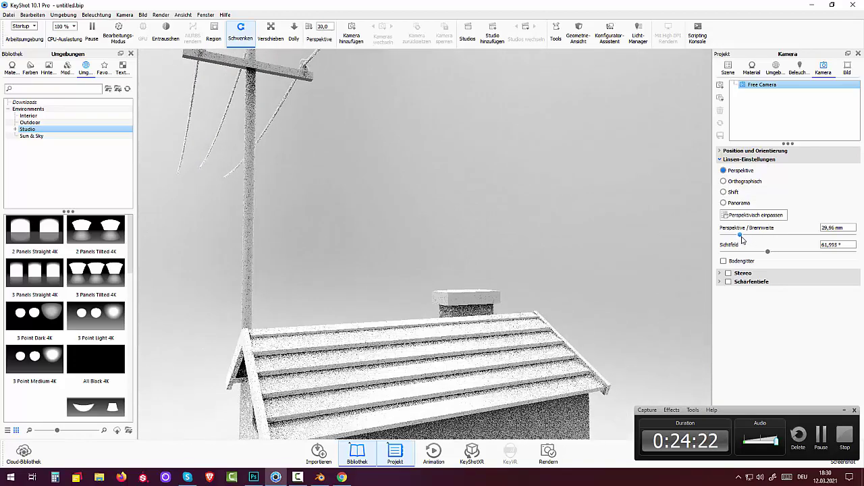
pyautogui.moveTo(553, 252)
pyautogui.mouseDown()
pyautogui.moveTo(523, 215)
pyautogui.moveTo(526, 203)
pyautogui.mouseUp()
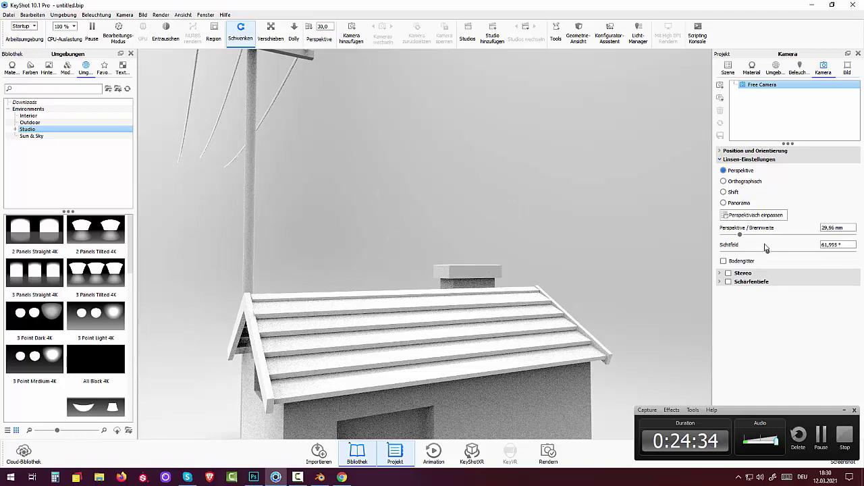
pyautogui.moveTo(740, 235); pyautogui.dragTo(744, 237)
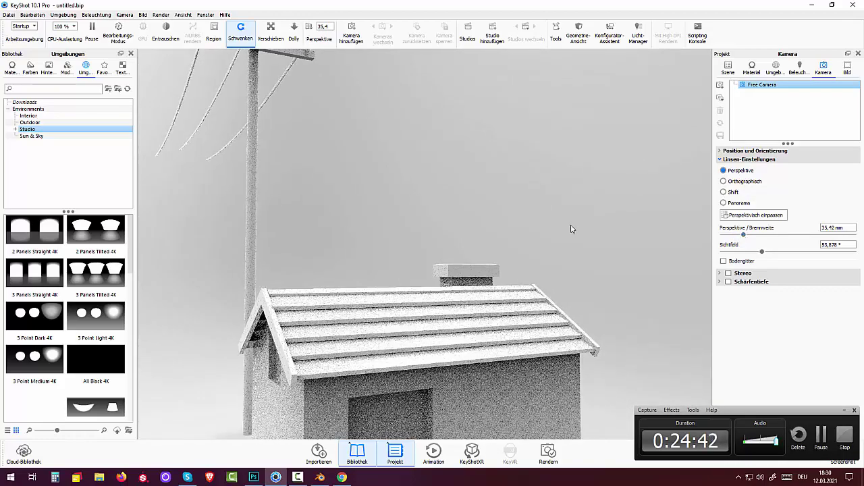